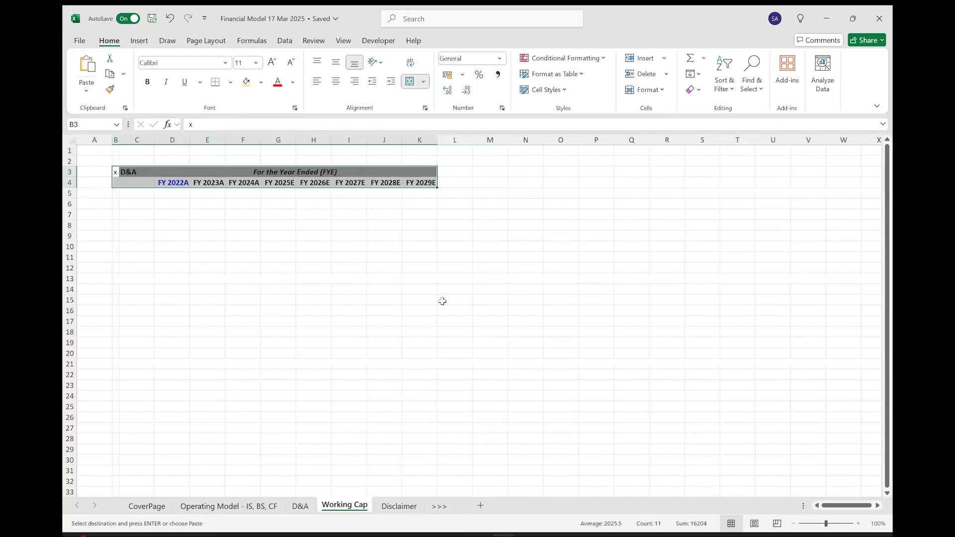
Widen column C and replace the heading in C3 with "Working Cap".
{"action": "scroll", "coordinate": [441, 300], "scroll_direction": "up", "scroll_amount": 4}
{"action": "left_click_drag", "start_coordinate": [192, 144], "coordinate": [316, 149]}
{"action": "left_click", "coordinate": [232, 189]}
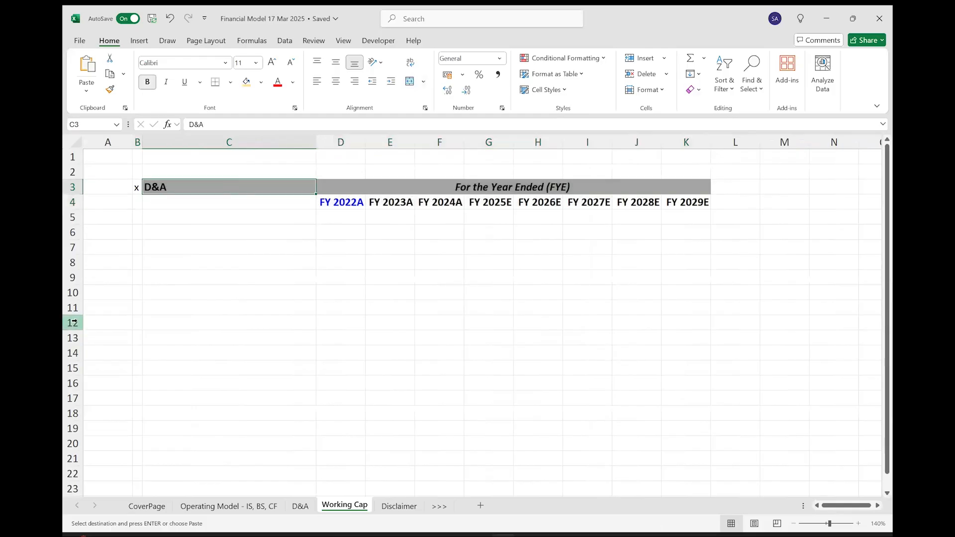
{"action": "type", "text": "Working"}
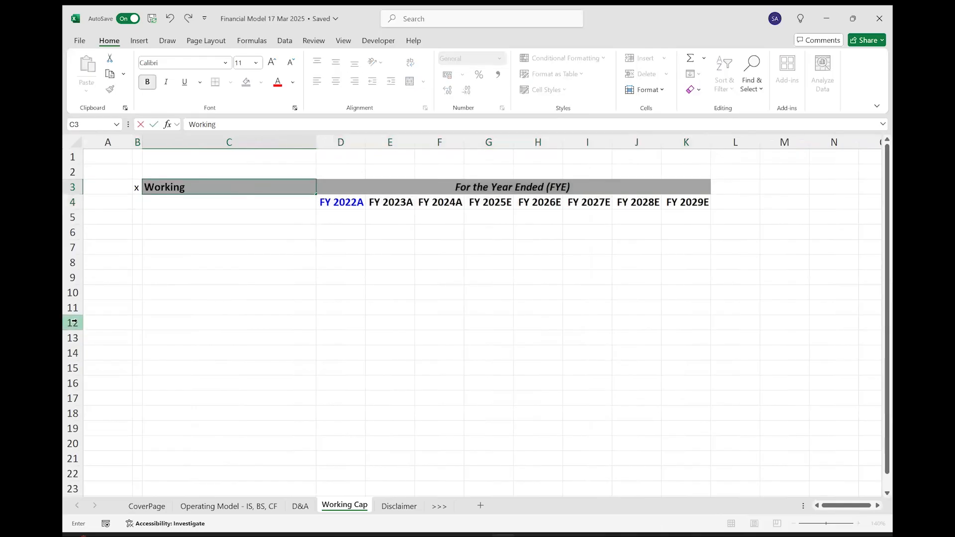
{"action": "type", "text": "Cap"}
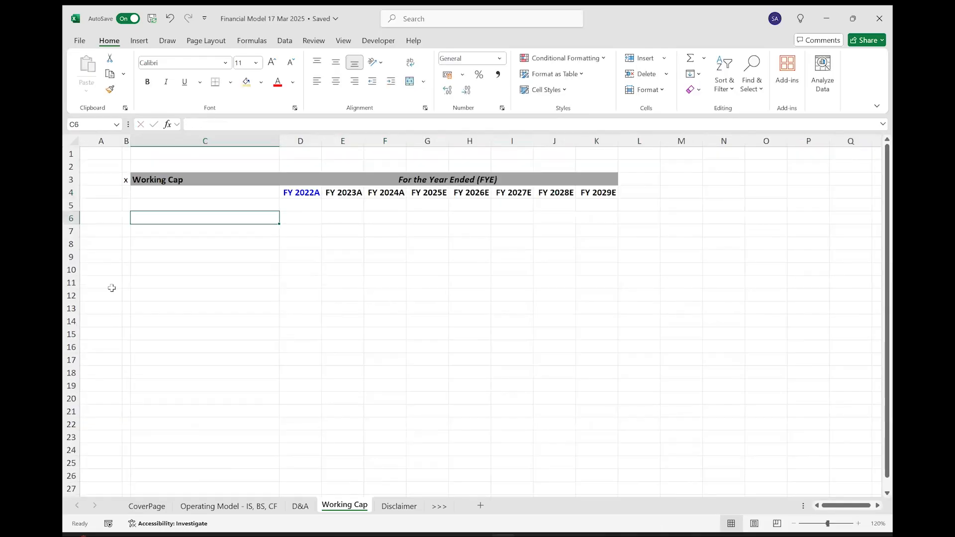
{"action": "key", "text": "Up"}
{"action": "key", "text": "Up"}
{"action": "key", "text": "Up"}
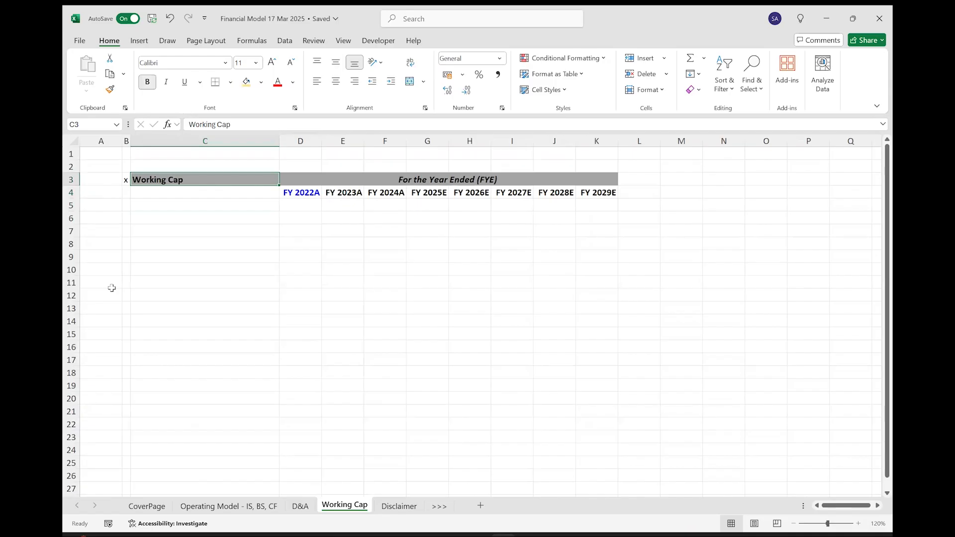
Enter the note "Current Assets - Current Liabilities" in M3 and make it bold.
{"action": "key", "text": "Right"}
{"action": "key", "text": "Right"}
{"action": "key", "text": "Right"}
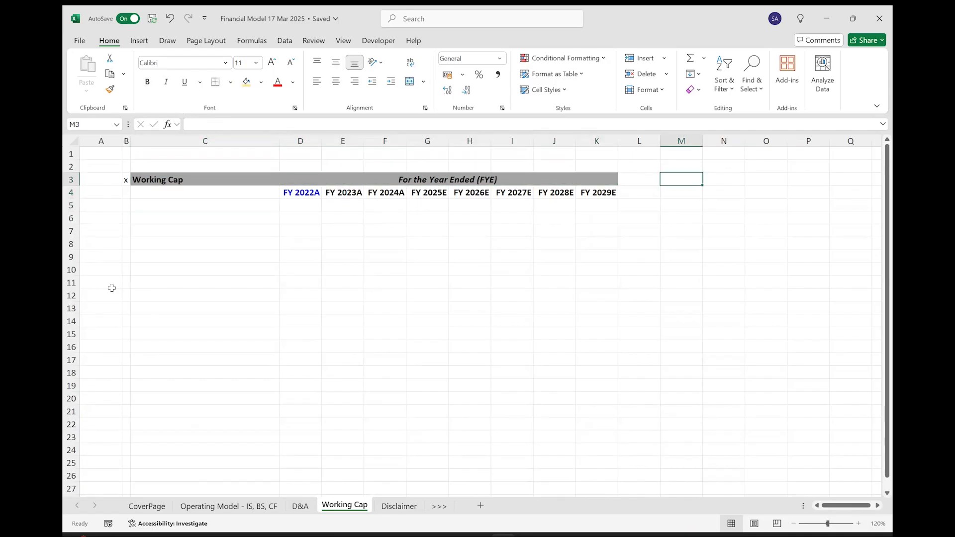
{"action": "type", "text": "Current Assets -"}
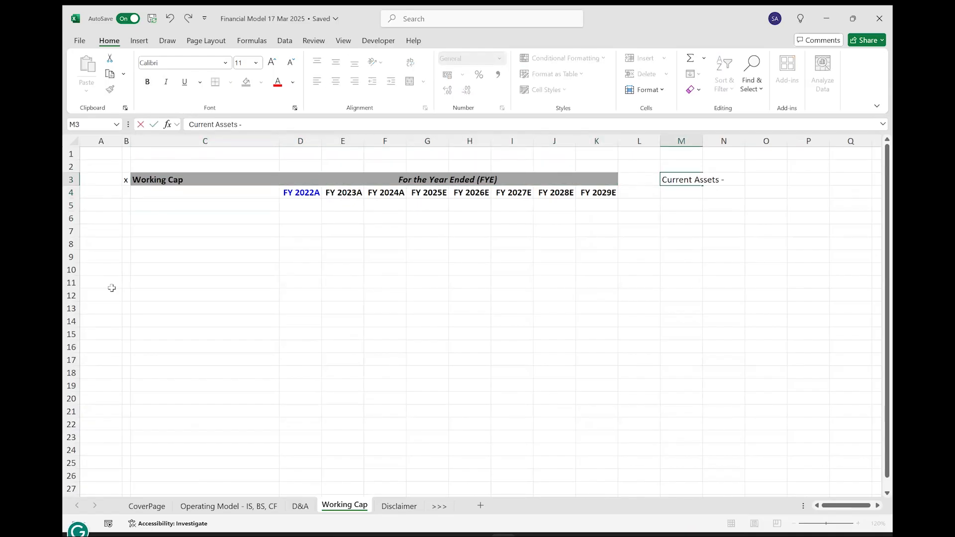
{"action": "type", "text": " Current Liabilities"}
{"action": "key", "text": "Return"}
{"action": "key", "text": "Up"}
{"action": "key", "text": "ctrl+b"}
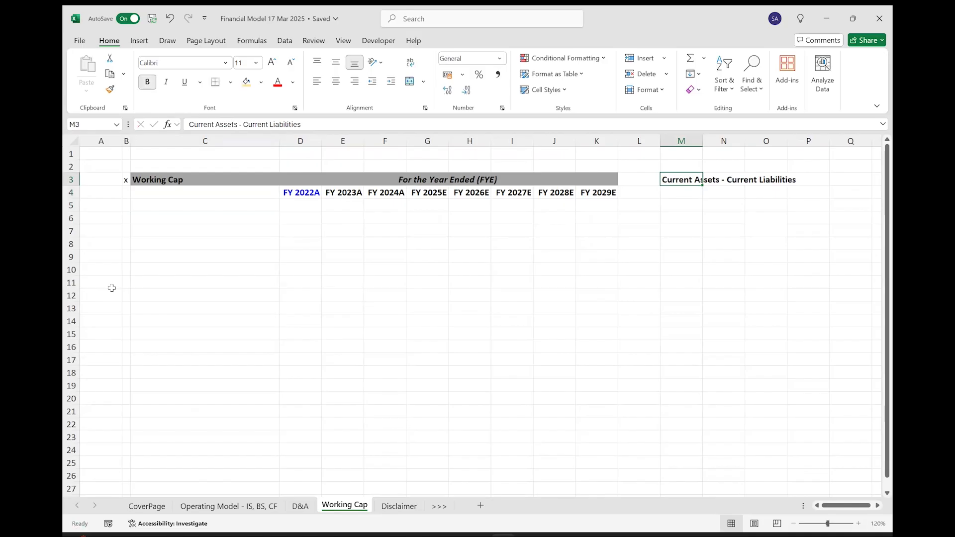
Enter the note "Non Cash Current Assets - Non Debt Current Liabilites" in M5.
{"action": "key", "text": "Down"}
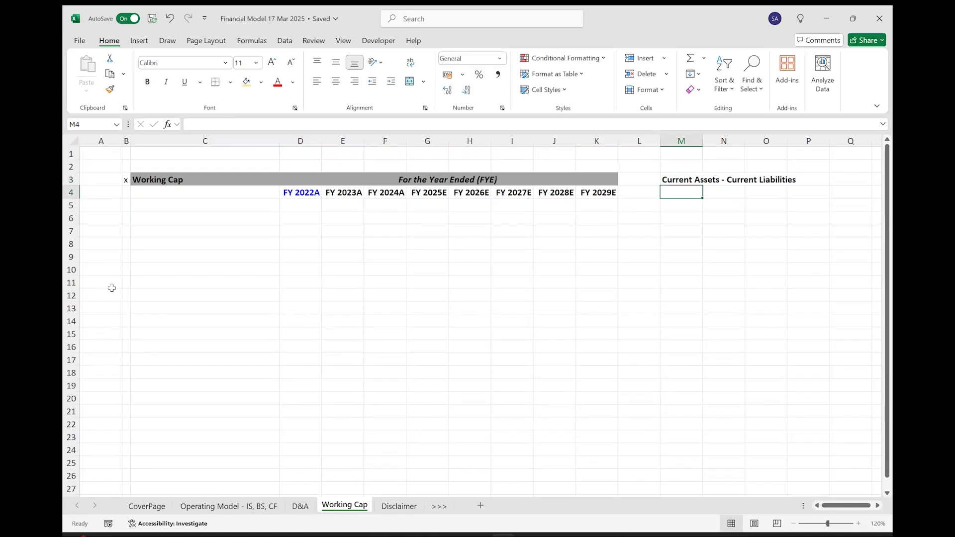
{"action": "key", "text": "Down"}
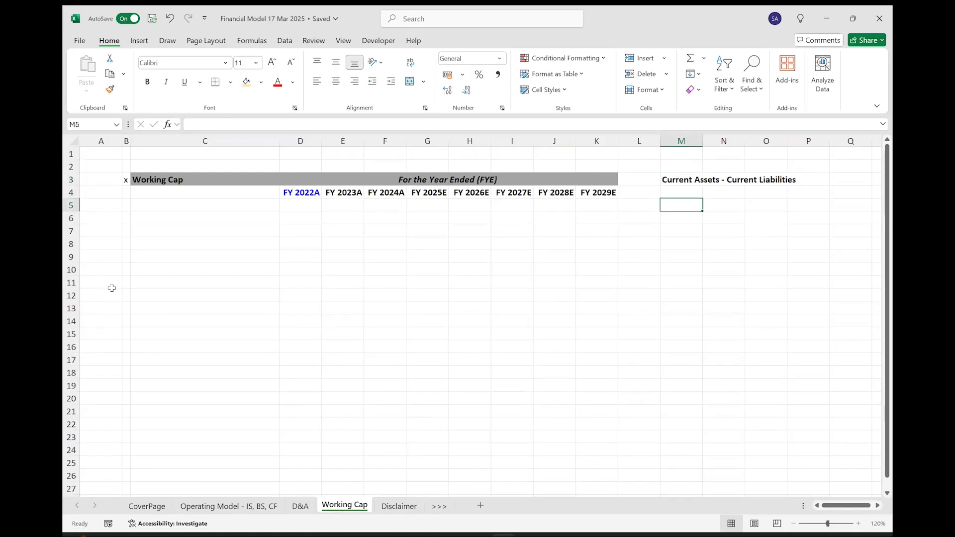
{"action": "type", "text": "Non Cash Cu"}
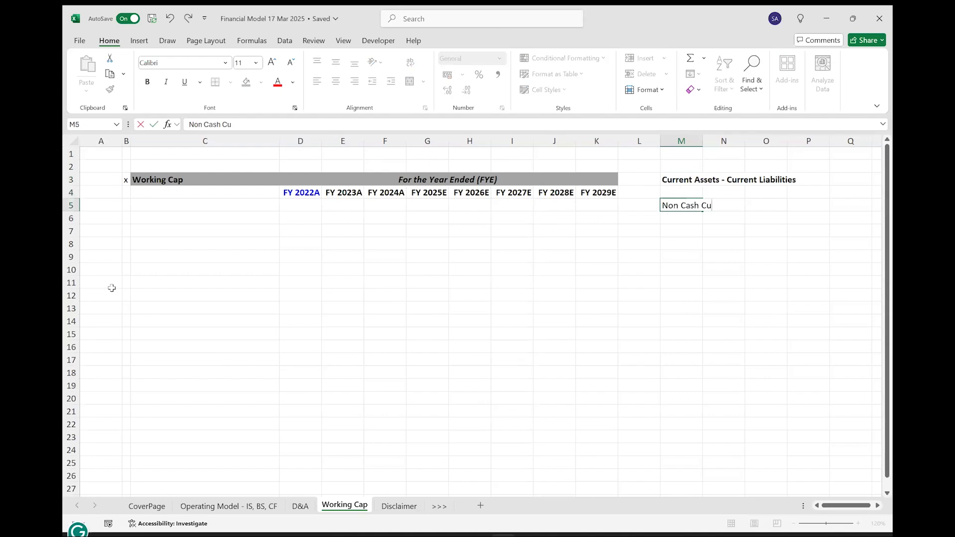
{"action": "type", "text": "rrent Assets - "}
{"action": "type", "text": "No"}
{"action": "type", "text": "n Ca"}
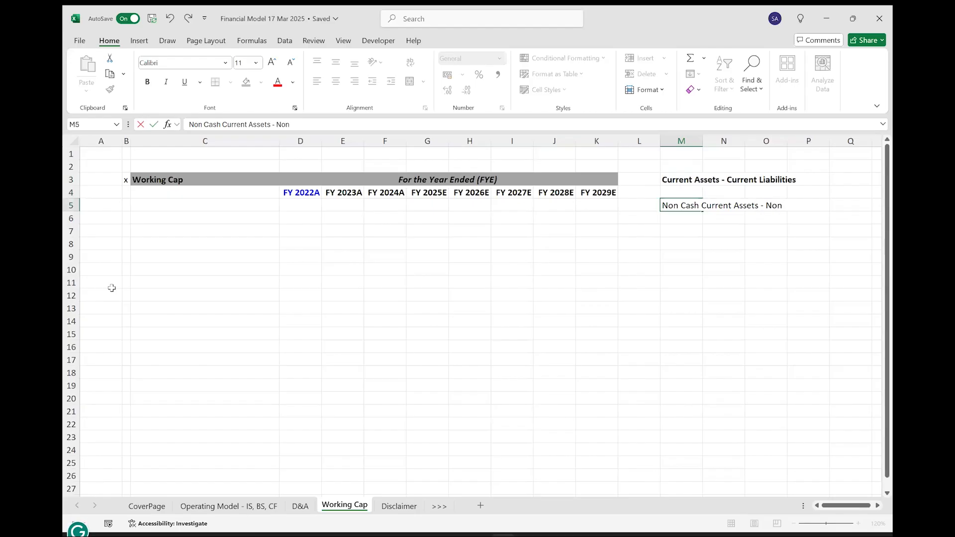
{"action": "type", "text": "sh"}
{"action": "key", "text": "BackSpace"}
{"action": "key", "text": "BackSpace"}
{"action": "key", "text": "BackSpace"}
{"action": "key", "text": "BackSpace"}
{"action": "key", "text": "BackSpace"}
{"action": "type", "text": "Debt Current Liabilites"}
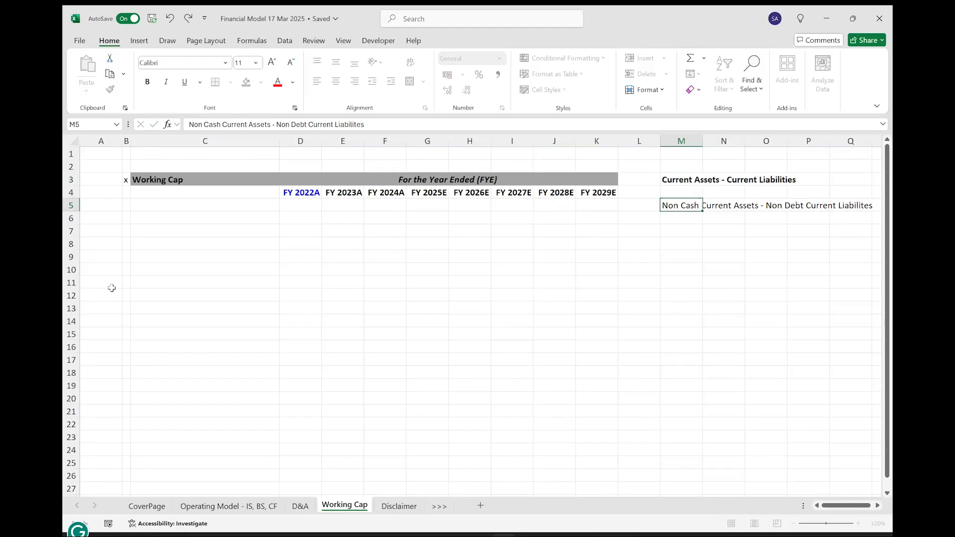
{"action": "key", "text": "ctrl+Return"}
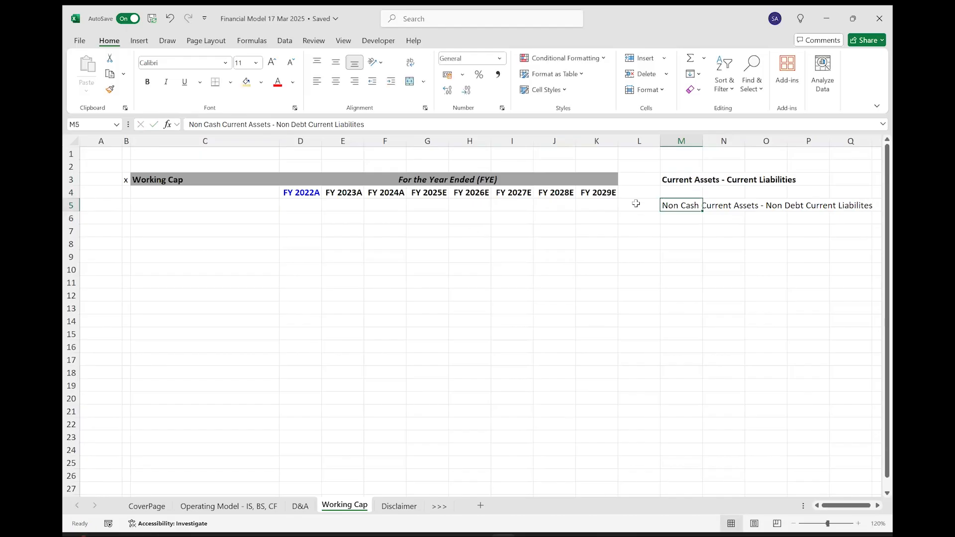
Bold only the words "Non Cash" and "Non Debt" in M5 and colour the whole note red.
{"action": "double_click", "coordinate": [689, 202]}
{"action": "left_click_drag", "start_coordinate": [699, 204], "coordinate": [649, 205]}
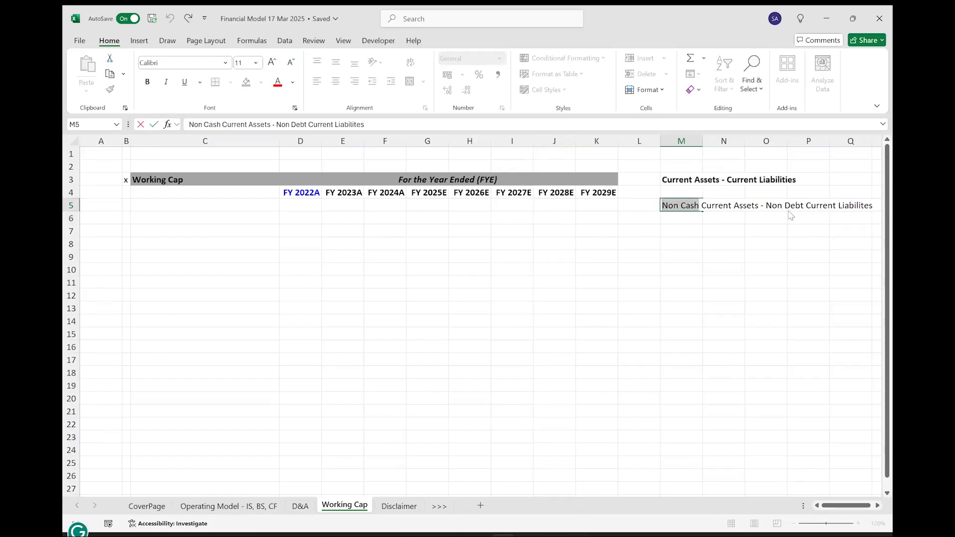
{"action": "left_click_drag", "start_coordinate": [766, 205], "coordinate": [805, 207]}
{"action": "key", "text": "ctrl+b"}
{"action": "key", "text": "ctrl+Return"}
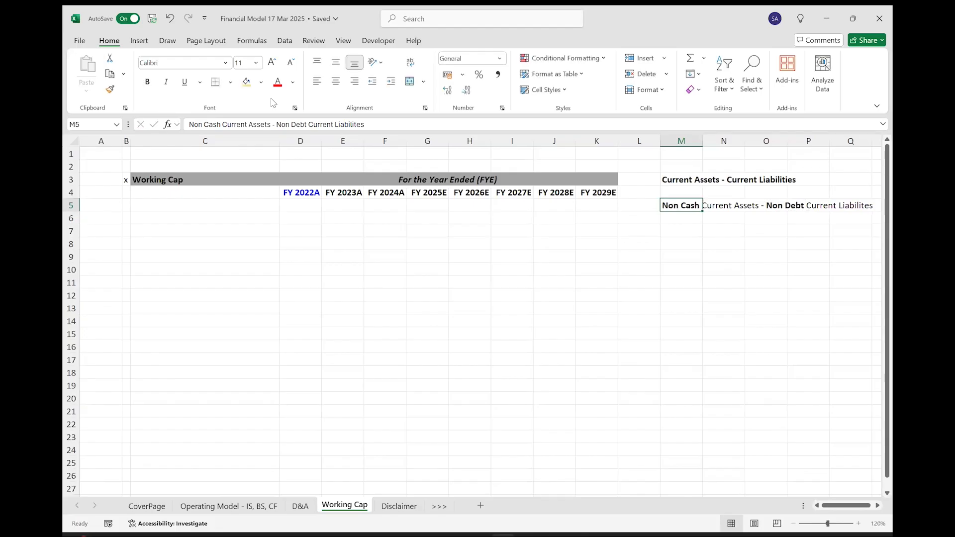
{"action": "left_click", "coordinate": [278, 82]}
Add the row labels "Revenue" in C6 and "Cost of Revenue" in C7.
{"action": "left_click", "coordinate": [178, 215]}
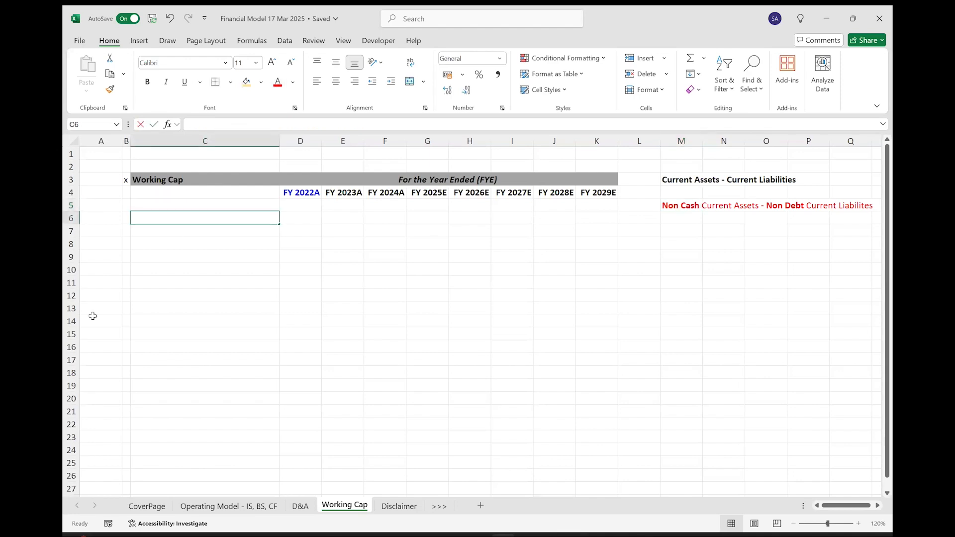
{"action": "type", "text": "Revenue"}
{"action": "key", "text": "Return"}
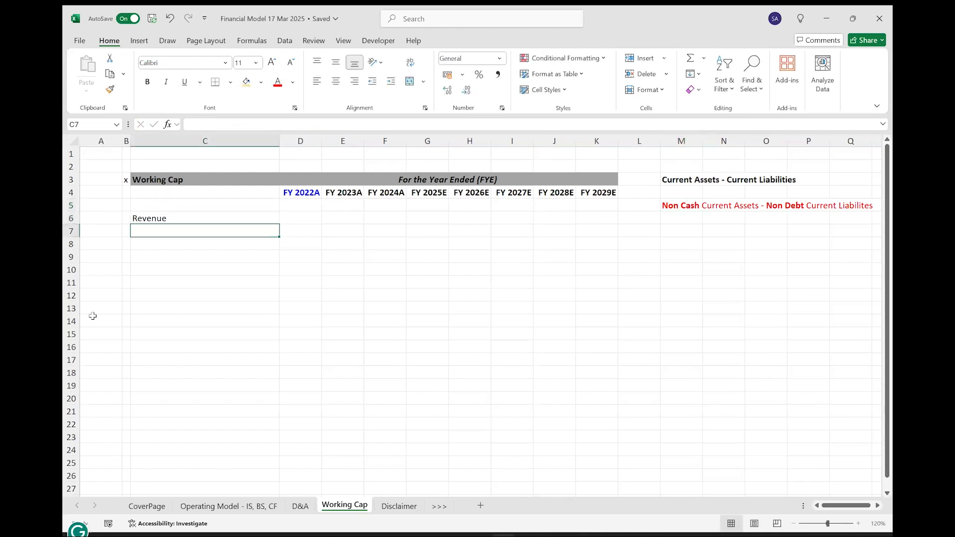
{"action": "type", "text": "Cos"}
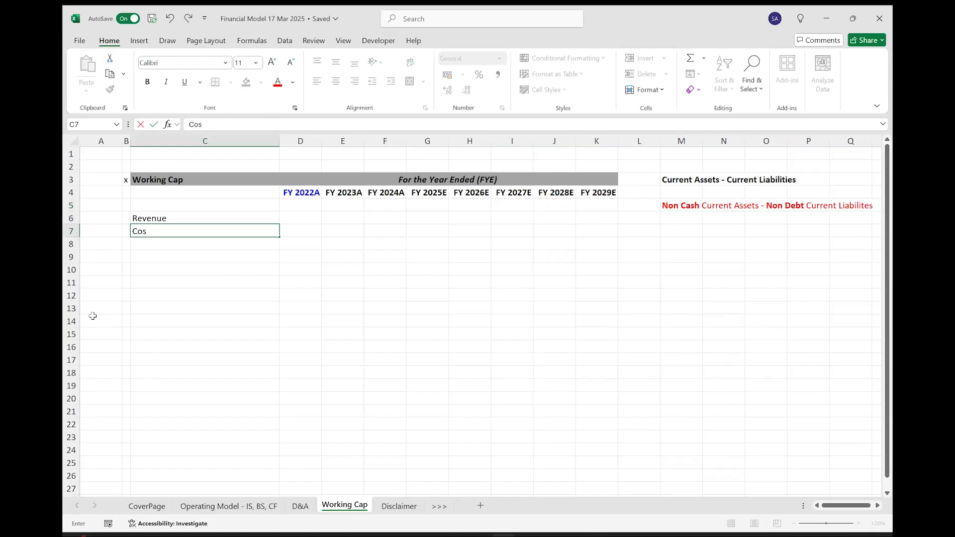
{"action": "type", "text": "t of Revenue"}
{"action": "key", "text": "Return"}
Link D6 to the FY 2022A Revenue in cell D5 of the Operating Model - IS, BS, CF sheet.
{"action": "key", "text": "Up"}
{"action": "key", "text": "Up"}
{"action": "key", "text": "Right"}
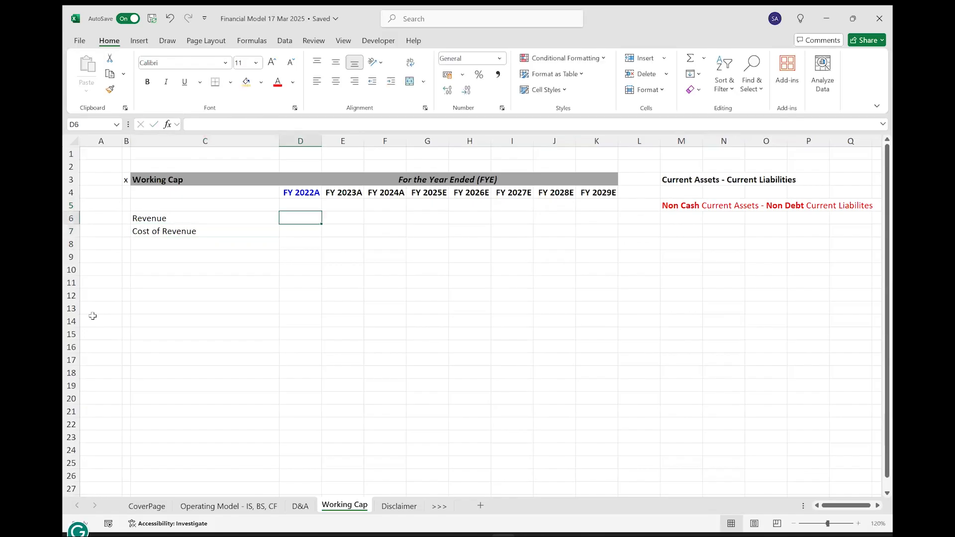
{"action": "type", "text": "="}
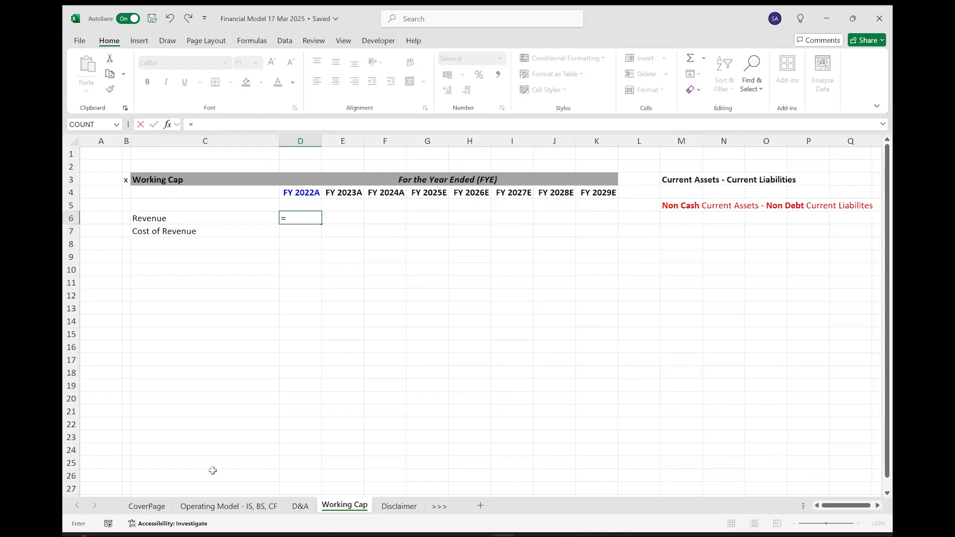
{"action": "left_click", "coordinate": [206, 505]}
{"action": "scroll", "coordinate": [302, 250], "scroll_direction": "up", "scroll_amount": 15}
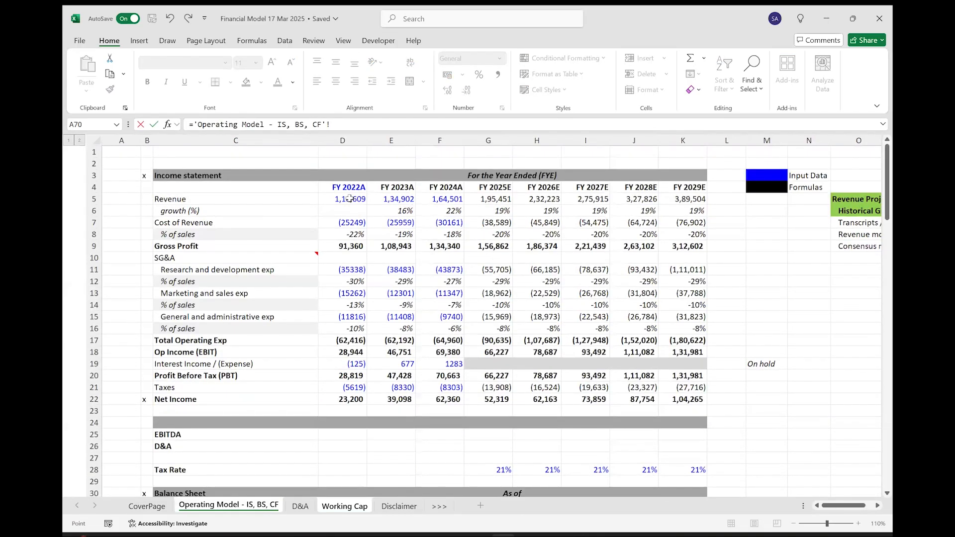
{"action": "left_click", "coordinate": [349, 198]}
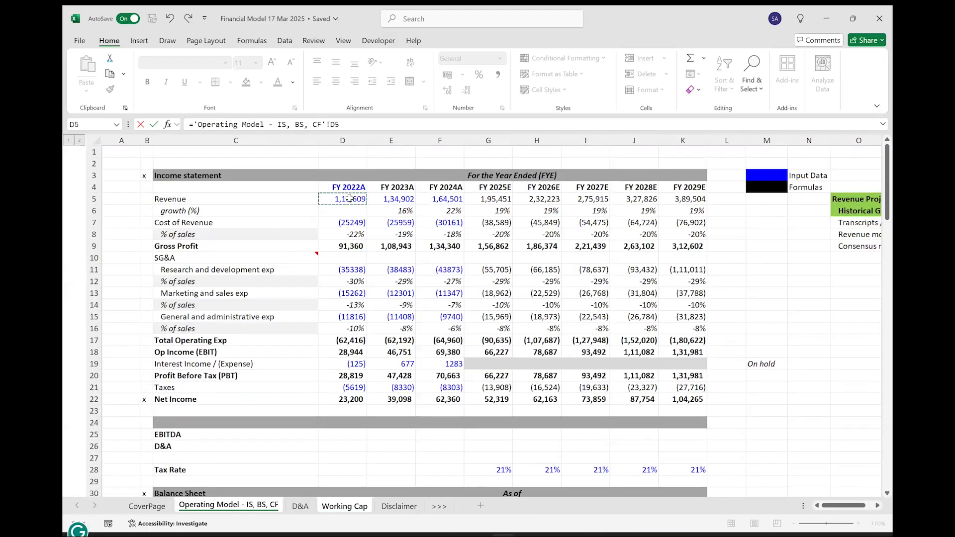
{"action": "key", "text": "Return"}
Link D7 to the FY 2022A Cost of Revenue in cell D7 of the Operating Model - IS, BS, CF sheet.
{"action": "type", "text": "="}
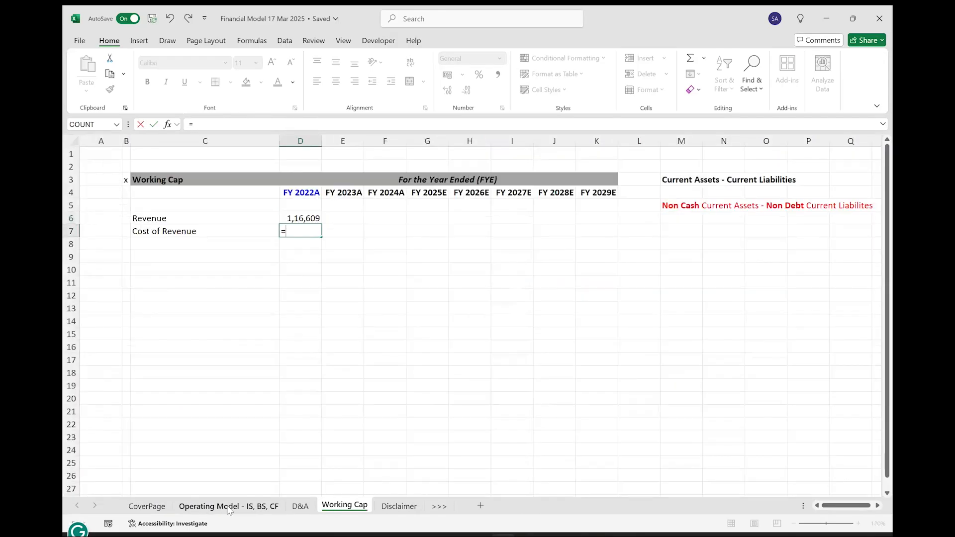
{"action": "key", "text": "ctrl+Page_Up"}
{"action": "key", "text": "ctrl+Page_Up"}
{"action": "left_click", "coordinate": [345, 223]}
{"action": "key", "text": "ctrl+Return"}
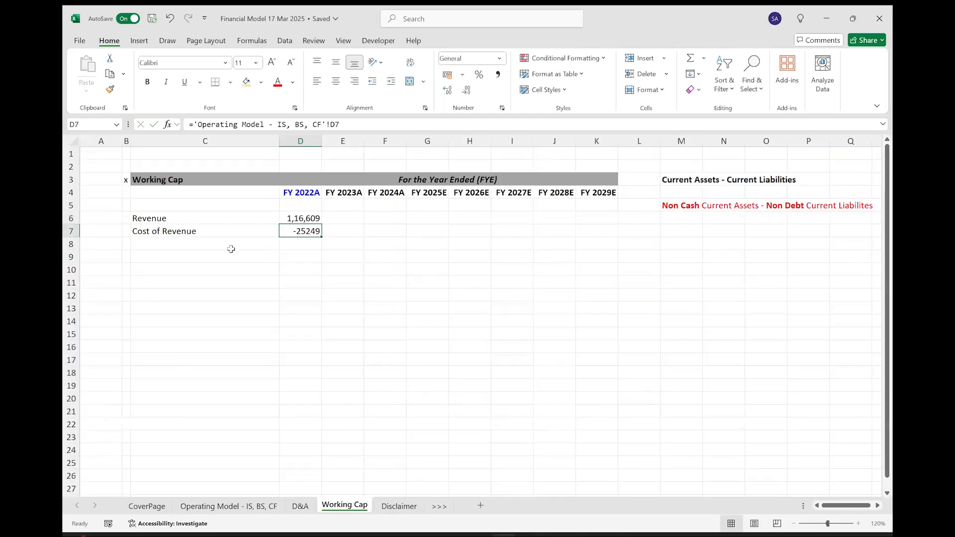
Fill the Revenue and Cost of Revenue formulas from FY 2022A across to FY 2029E in column K.
{"action": "key", "text": "shift+Up"}
{"action": "key", "text": "shift+Right"}
{"action": "key", "text": "shift+Right"}
{"action": "key", "text": "shift+Right"}
{"action": "key", "text": "shift+Right"}
{"action": "key", "text": "shift+Right"}
{"action": "key", "text": "shift+Right"}
{"action": "key", "text": "shift+Right"}
{"action": "key", "text": "ctrl+r"}
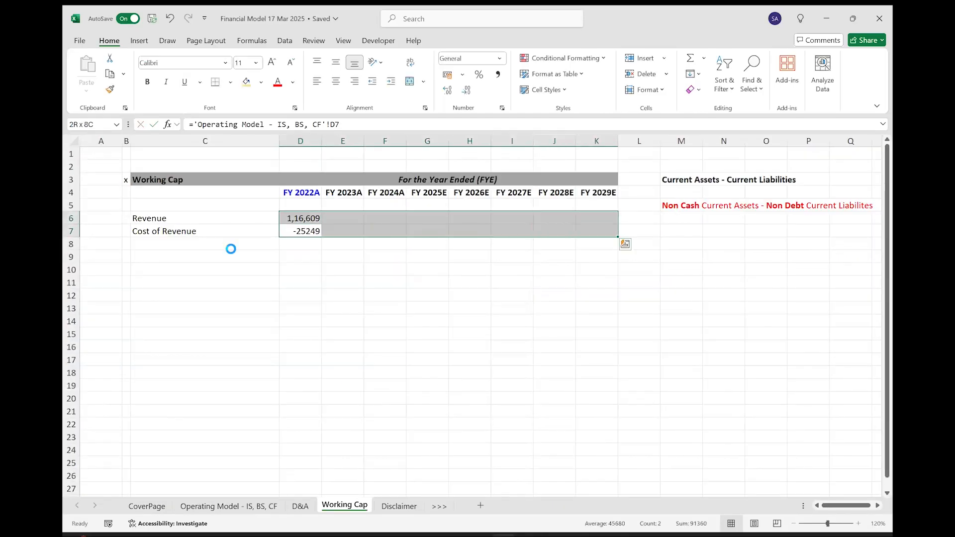
Format the Revenue and Cost of Revenue figures in comma style with no decimals.
{"action": "left_click", "coordinate": [466, 90]}
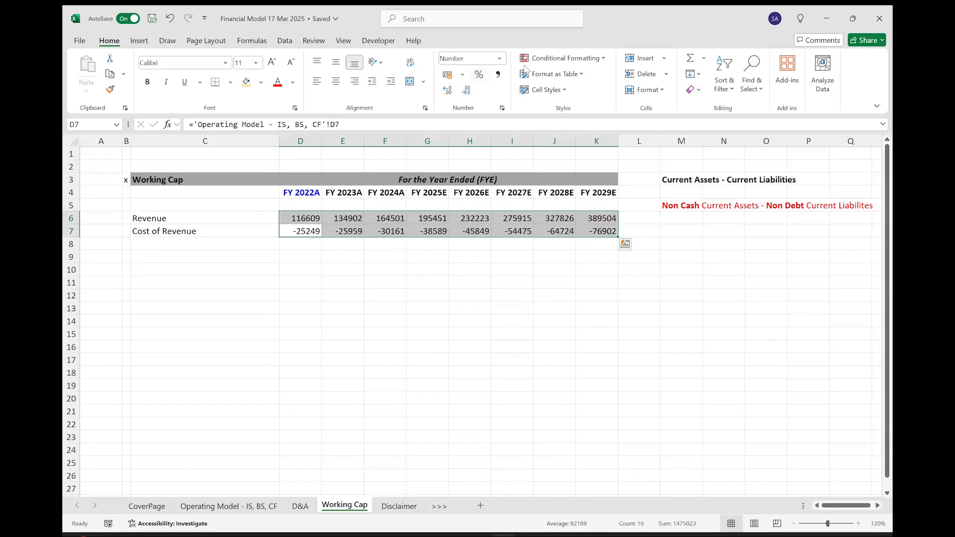
{"action": "left_click", "coordinate": [498, 74]}
{"action": "left_click", "coordinate": [466, 91]}
{"action": "left_click", "coordinate": [466, 92]}
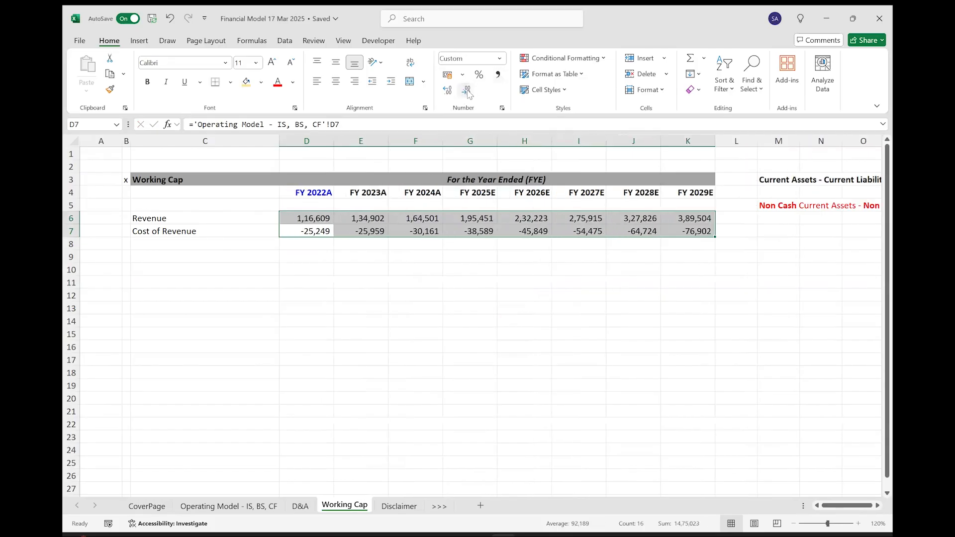
{"action": "left_click", "coordinate": [256, 254]}
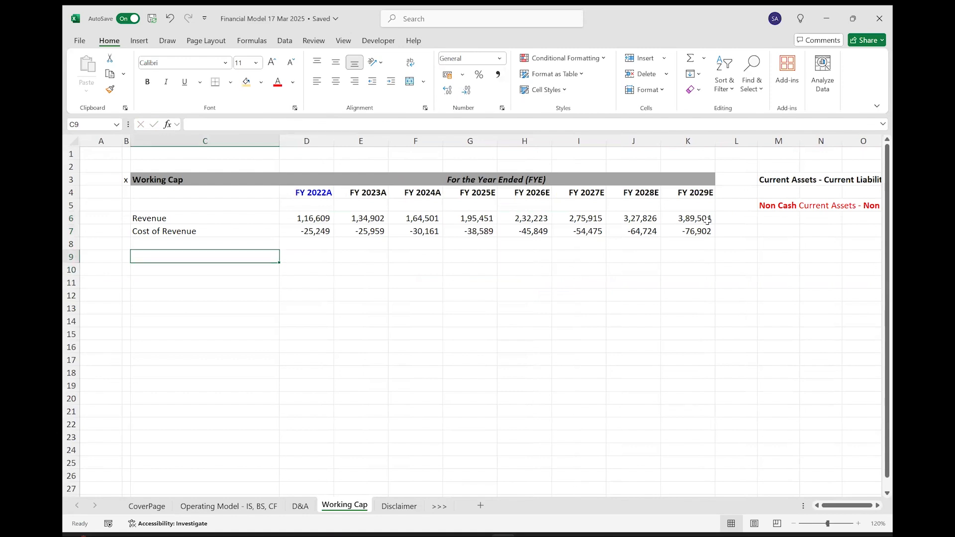
Copy the note from M5 into C10 and shorten it to "Non Cash Current Assets".
{"action": "left_click", "coordinate": [772, 206]}
{"action": "key", "text": "ctrl+c"}
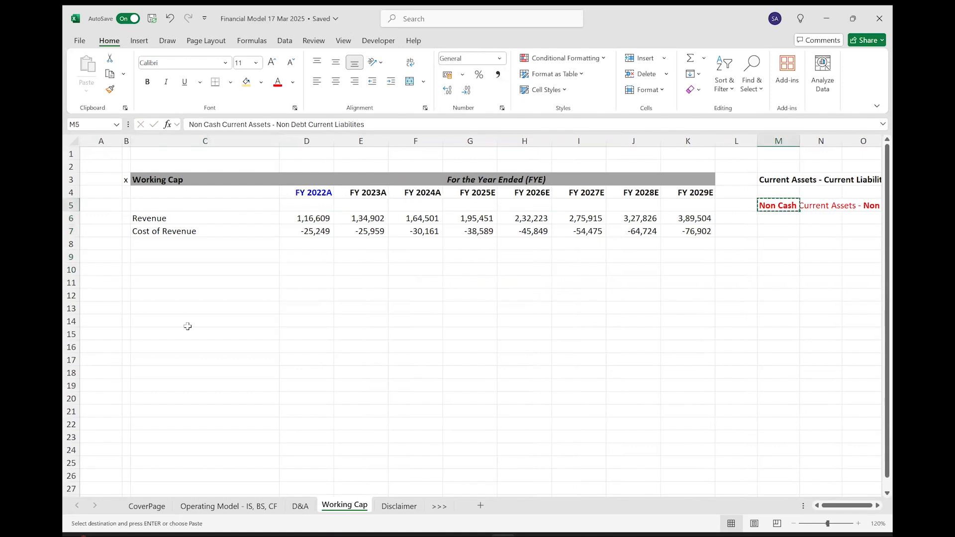
{"action": "left_click", "coordinate": [177, 270]}
{"action": "key", "text": "ctrl+v"}
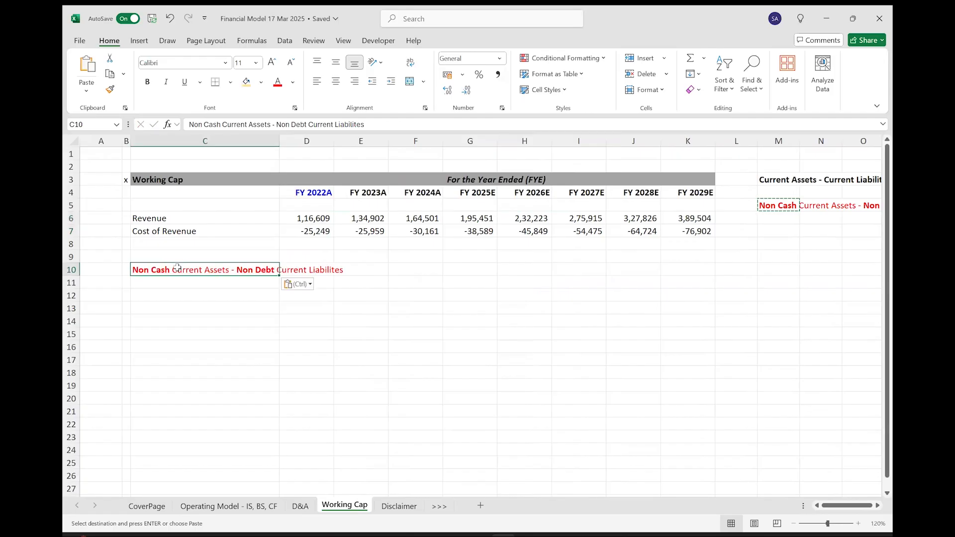
{"action": "key", "text": "F2"}
{"action": "key", "text": "ctrl+shift+Left"}
{"action": "key", "text": "ctrl+shift+Left"}
{"action": "key", "text": "ctrl+shift+Left"}
{"action": "key", "text": "ctrl+shift+Left"}
{"action": "key", "text": "BackSpace"}
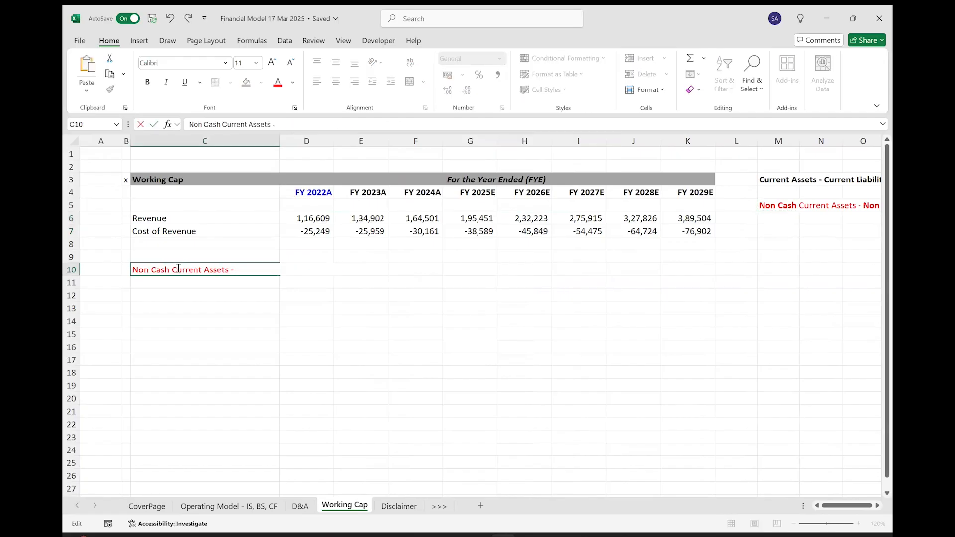
{"action": "key", "text": "BackSpace"}
{"action": "key", "text": "BackSpace"}
{"action": "key", "text": "Return"}
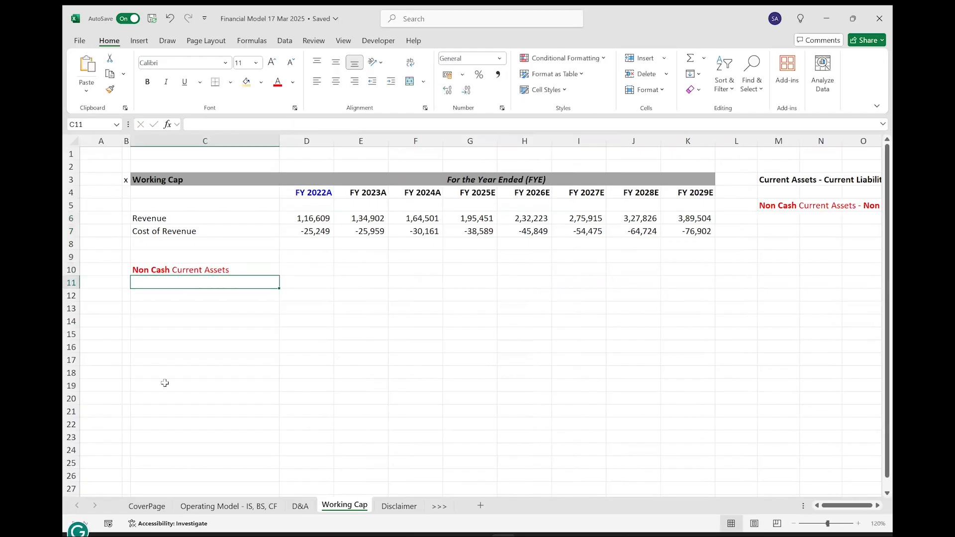
Paste the removed text "Non Debt Current Liabilites" into C18 as the second section label.
{"action": "left_click", "coordinate": [165, 372]}
{"action": "key", "text": "F2"}
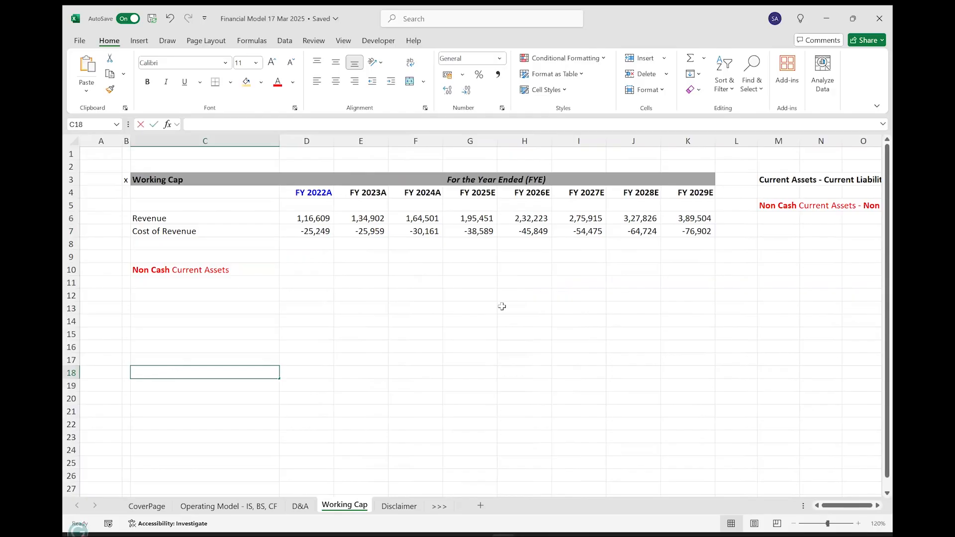
{"action": "key", "text": "ctrl+v"}
{"action": "key", "text": "Return"}
Change the font colour of the Non Cash Current Assets label in C10 to black.
{"action": "key", "text": "ctrl+Up"}
{"action": "key", "text": "ctrl+Up"}
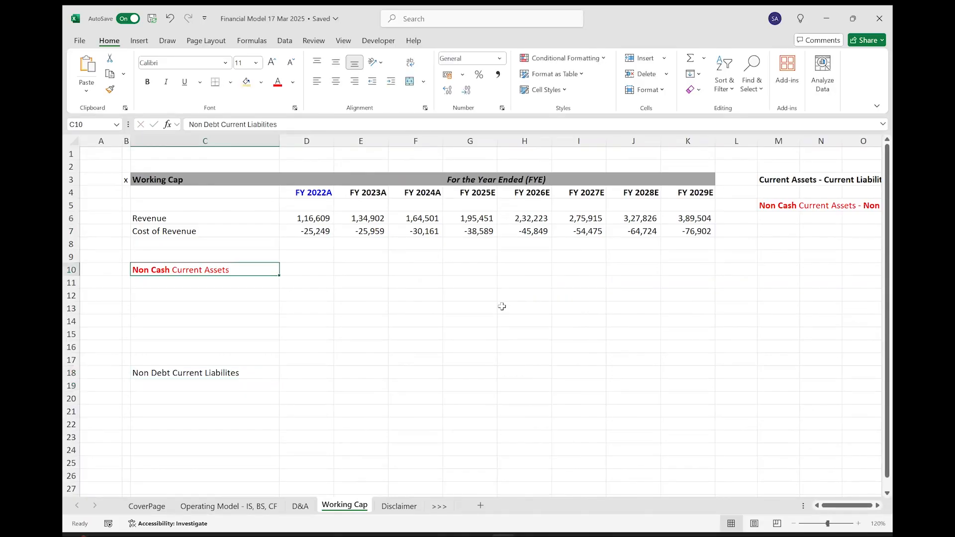
{"action": "left_click", "coordinate": [293, 82]}
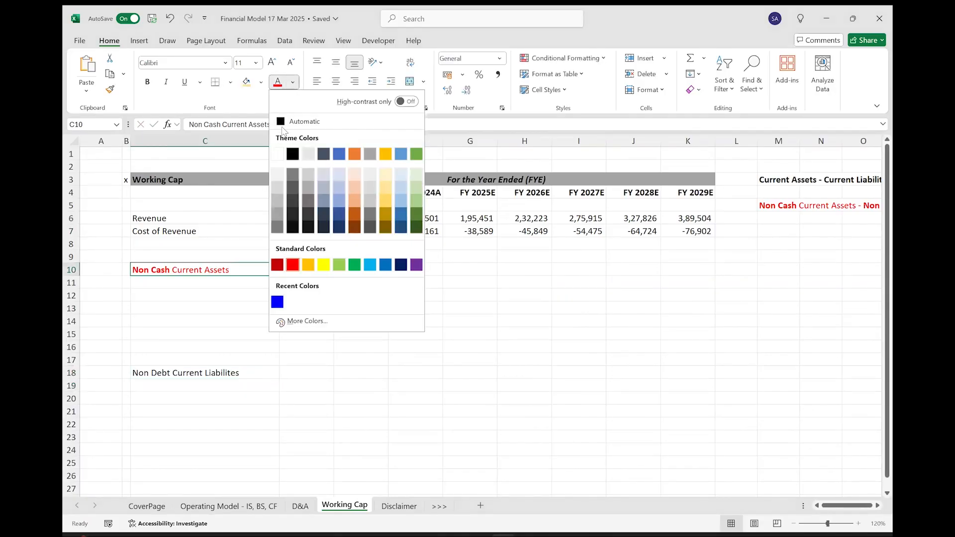
{"action": "left_click", "coordinate": [292, 151]}
{"action": "key", "text": "ctrl+Down"}
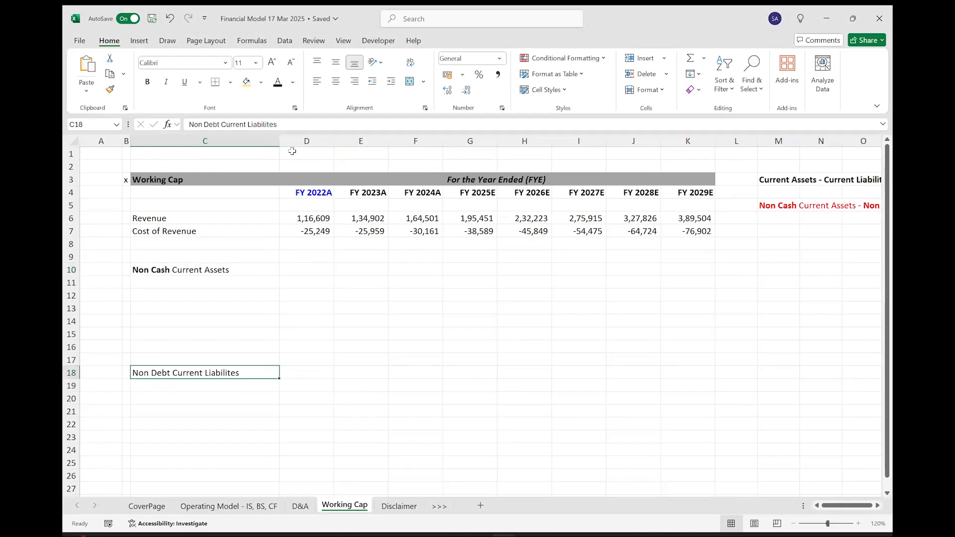
Make the Non Debt Current Liabilites and Non Cash Current Assets section labels fully bold.
{"action": "key", "text": "ctrl+b"}
{"action": "key", "text": "ctrl+Up"}
{"action": "key", "text": "ctrl+b"}
{"action": "key", "text": "Down"}
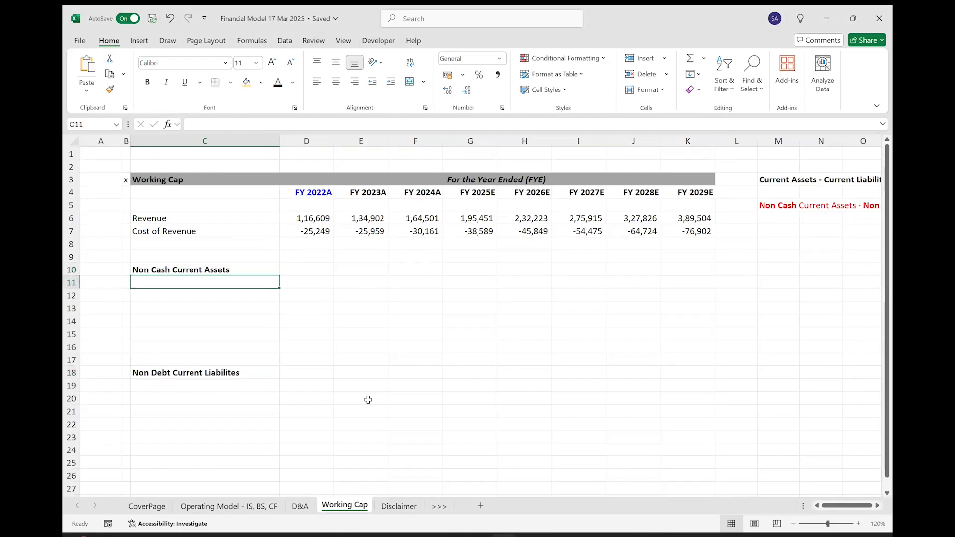
Examine the Cash and cash equivalents and Marketable Securities lines under Current Assets in the operating model's balance sheet.
{"action": "left_click", "coordinate": [258, 506]}
{"action": "scroll", "coordinate": [207, 310], "scroll_direction": "down", "scroll_amount": 6}
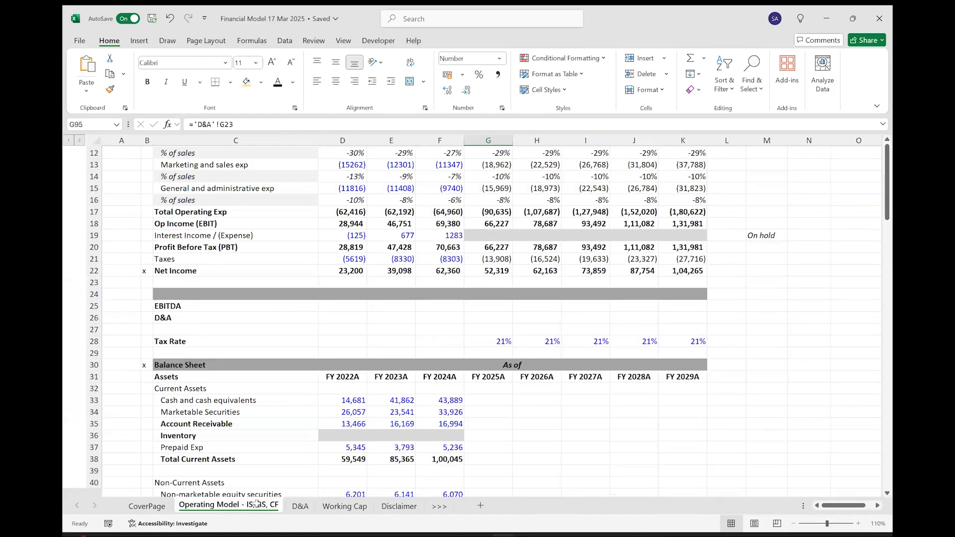
{"action": "left_click", "coordinate": [208, 311]}
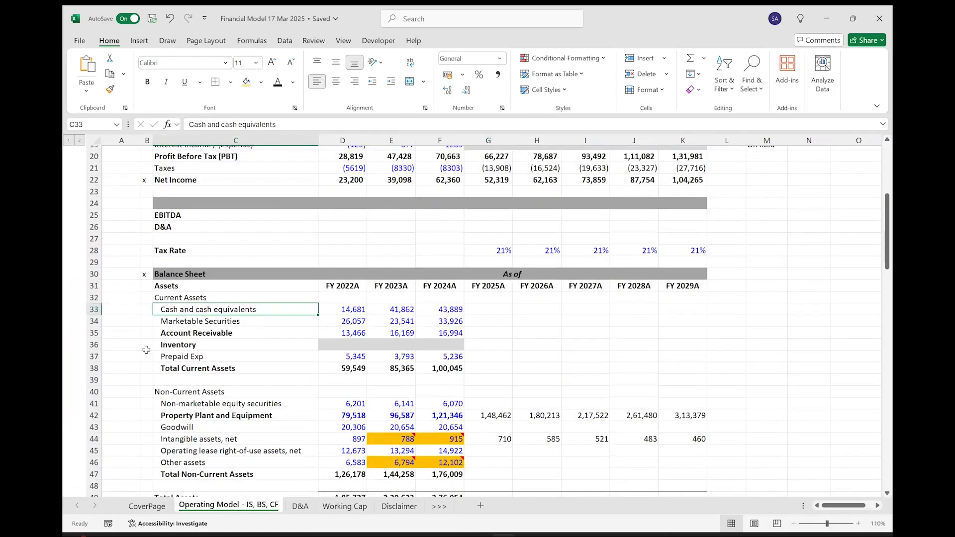
{"action": "key", "text": "Down"}
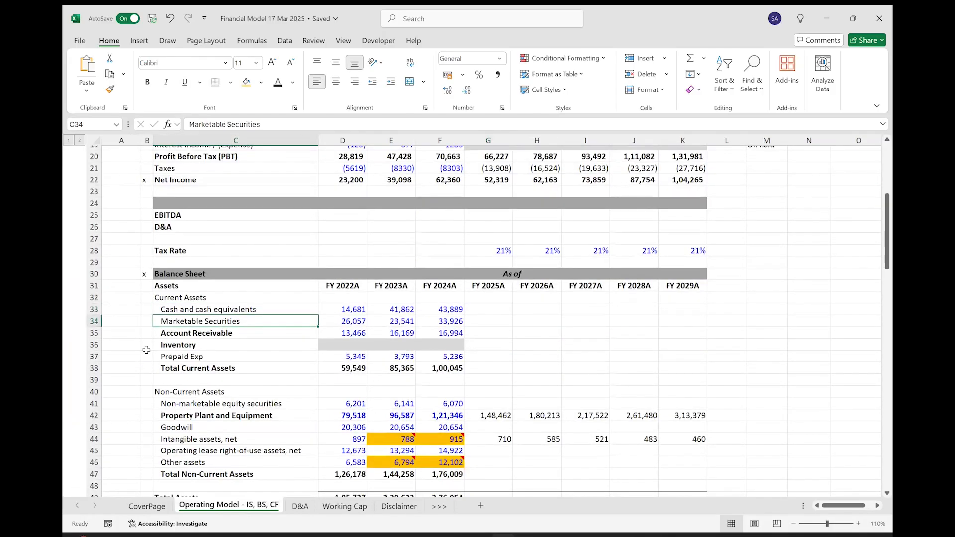
{"action": "key", "text": "ctrl+shift+Right"}
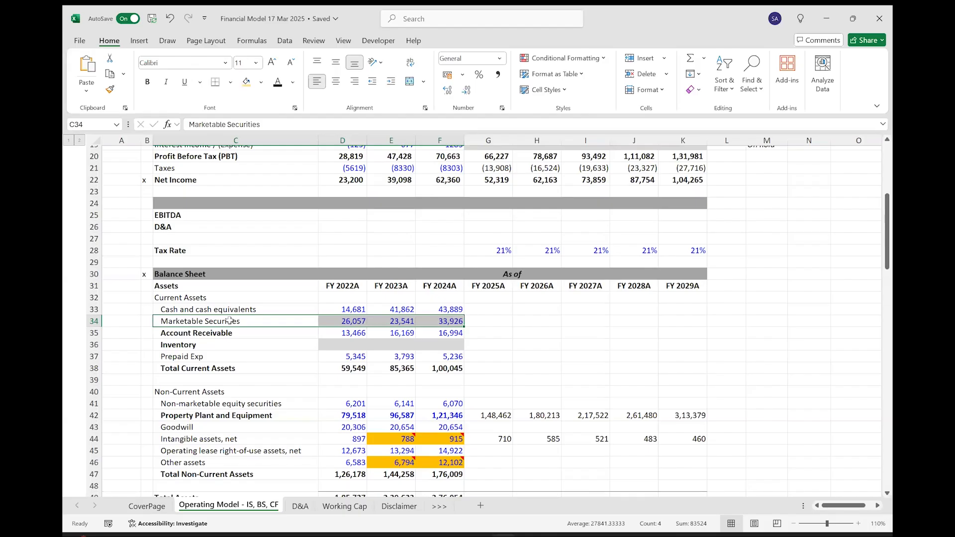
{"action": "key", "text": "Left"}
{"action": "key", "text": "Right"}
{"action": "key", "text": "ctrl+shift+Right"}
{"action": "key", "text": "shift+Up"}
{"action": "left_click", "coordinate": [230, 321]}
{"action": "key", "text": "shift+Up"}
Copy the Account Receivable, Inventory and Prepaid Exp labels from the balance sheet and paste them as values from C11 of Working Cap.
{"action": "key", "text": "Down"}
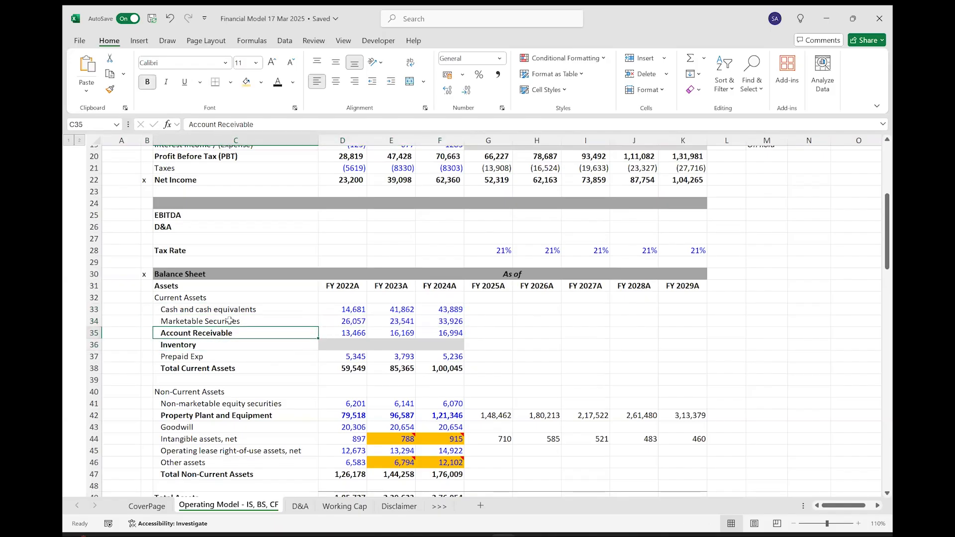
{"action": "key", "text": "shift+Down"}
{"action": "key", "text": "shift+Down"}
{"action": "key", "text": "ctrl+v"}
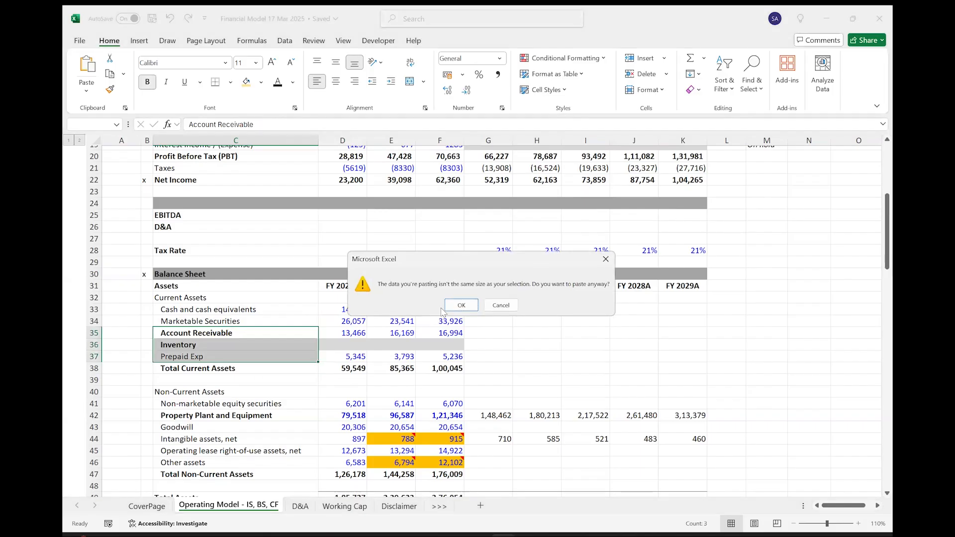
{"action": "key", "text": "Escape"}
{"action": "key", "text": "ctrl+c"}
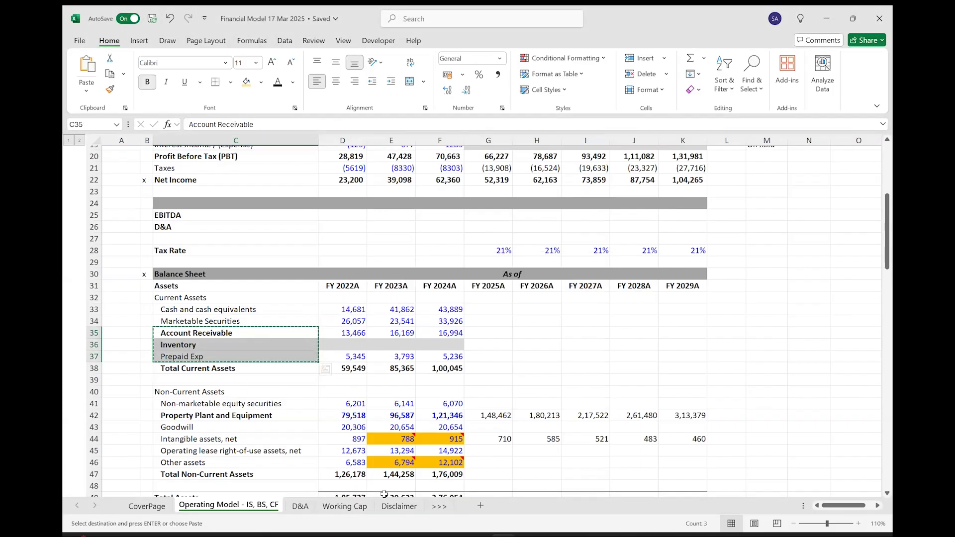
{"action": "left_click", "coordinate": [306, 507]}
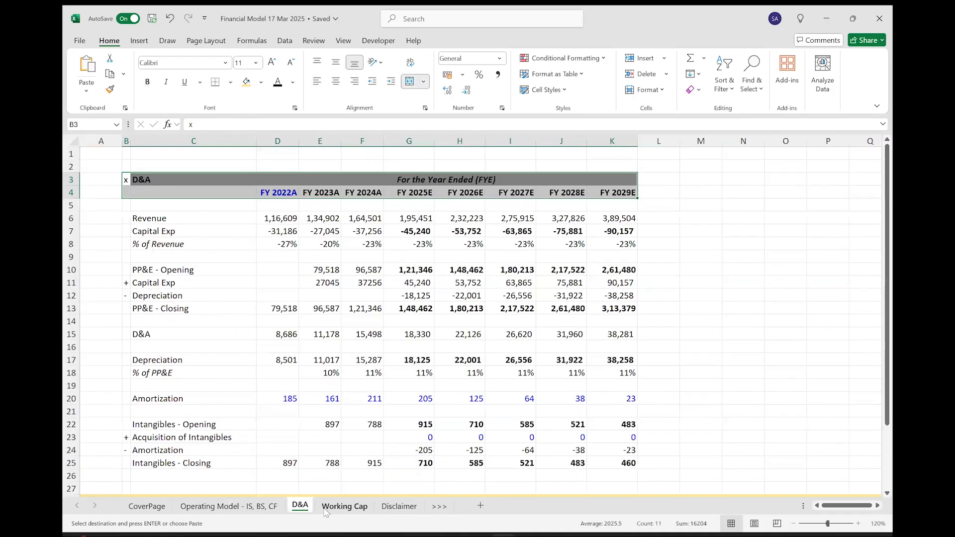
{"action": "left_click", "coordinate": [325, 508]}
{"action": "key", "text": "ctrl+alt+v"}
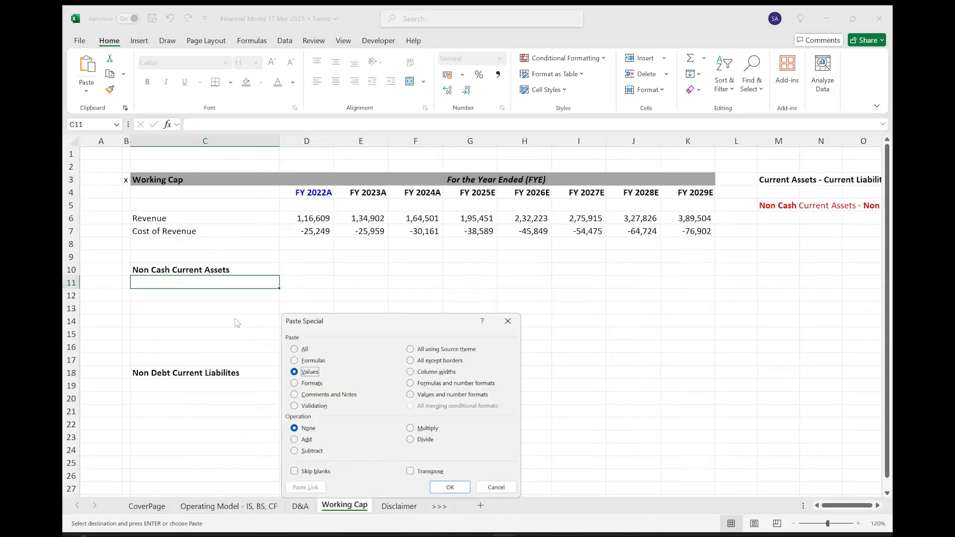
{"action": "key", "text": "Return"}
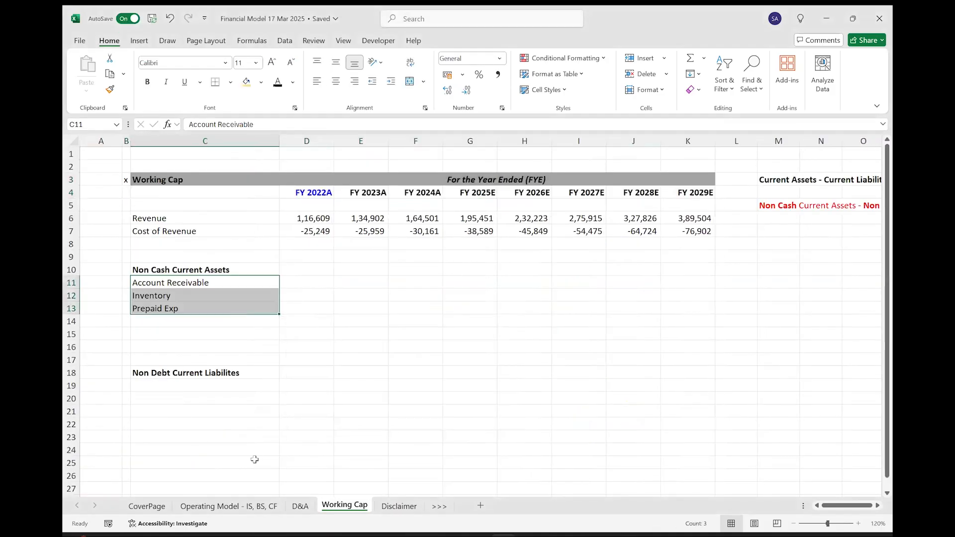
Copy the current liability labels, Account Payable through Deferred revenue and deposits, from the balance sheet into Working Cap from C19 as plain text.
{"action": "left_click", "coordinate": [228, 507]}
{"action": "scroll", "coordinate": [257, 434], "scroll_direction": "down", "scroll_amount": 5}
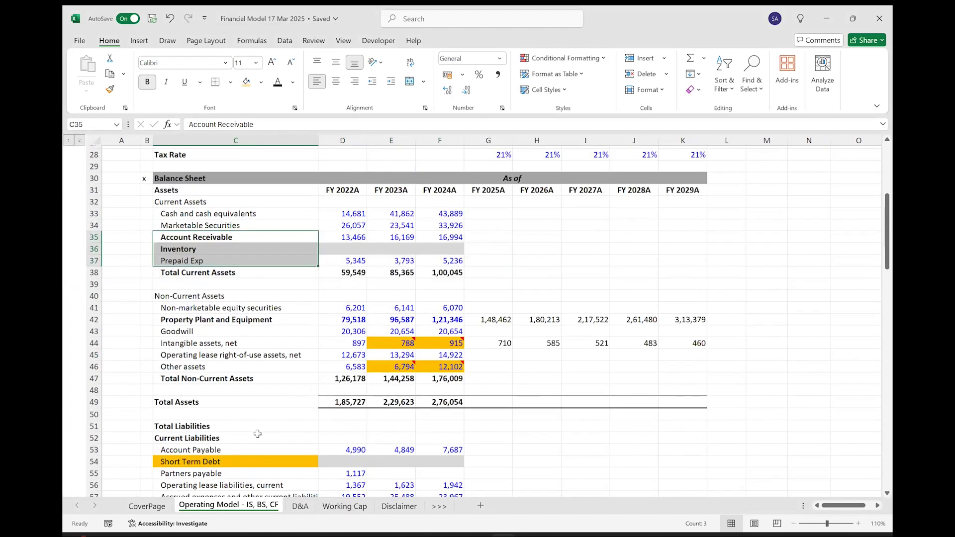
{"action": "left_click_drag", "start_coordinate": [215, 354], "coordinate": [208, 409]}
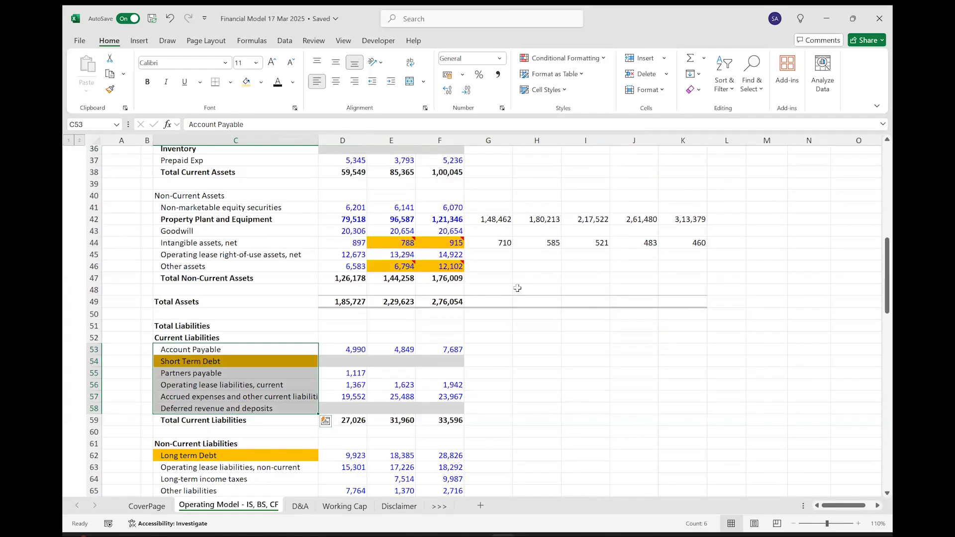
{"action": "key", "text": "ctrl+c"}
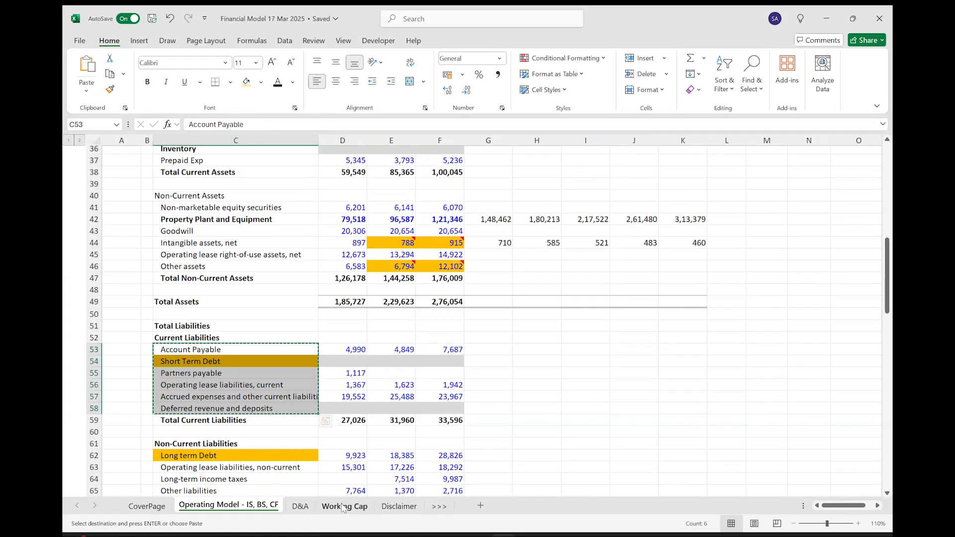
{"action": "key", "text": "ctrl+Page_Down"}
{"action": "key", "text": "ctrl+Page_Down"}
{"action": "left_click", "coordinate": [209, 386]}
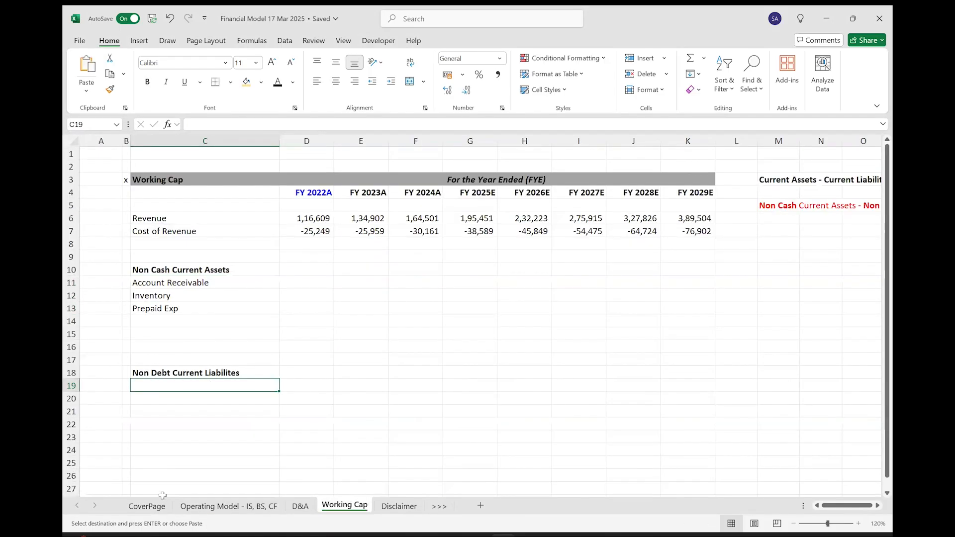
{"action": "key", "text": "ctrl+v"}
{"action": "key", "text": "Escape"}
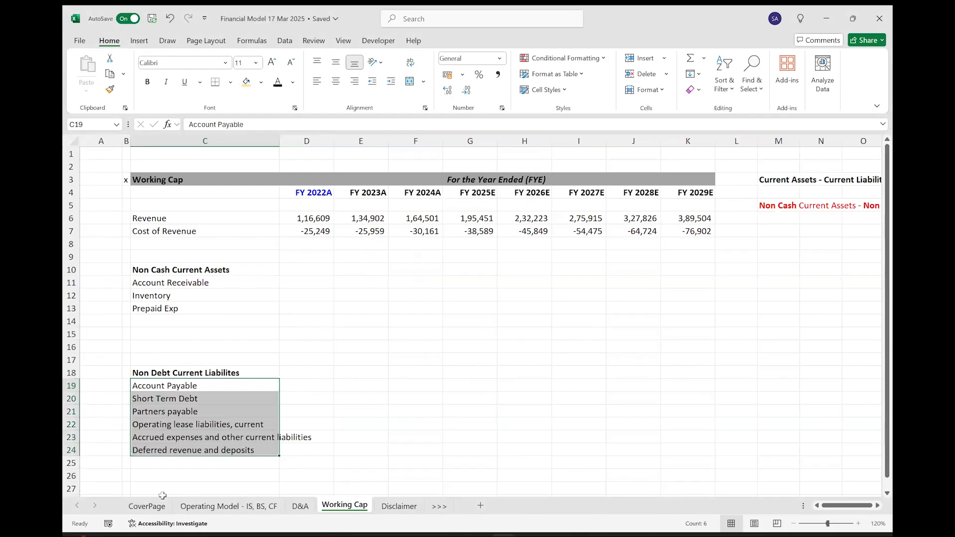
Delete the Short Term Debt and Operating lease liabilities, current rows from the Non Debt Current Liabilites list.
{"action": "left_click", "coordinate": [70, 398]}
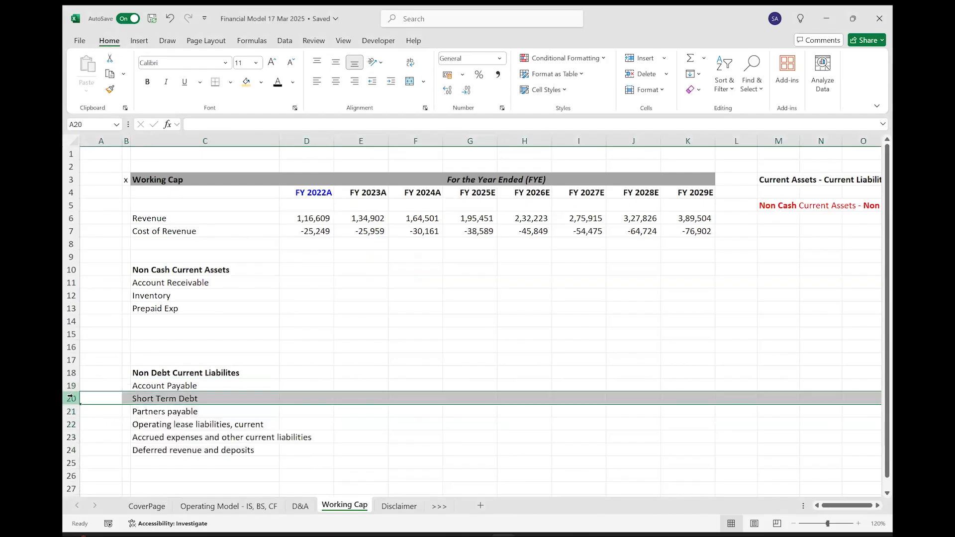
{"action": "key", "text": "ctrl+minus"}
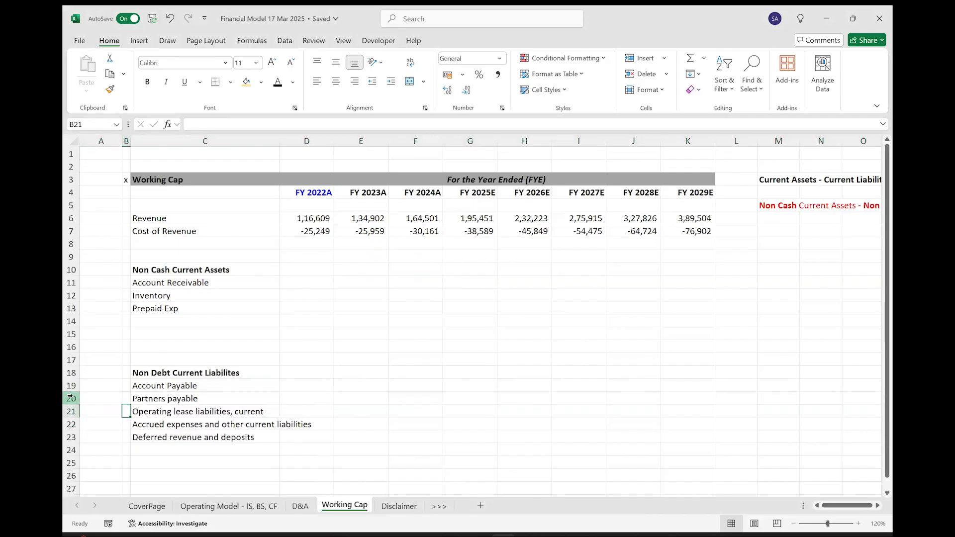
{"action": "left_click", "coordinate": [149, 411]}
{"action": "left_click", "coordinate": [247, 82]}
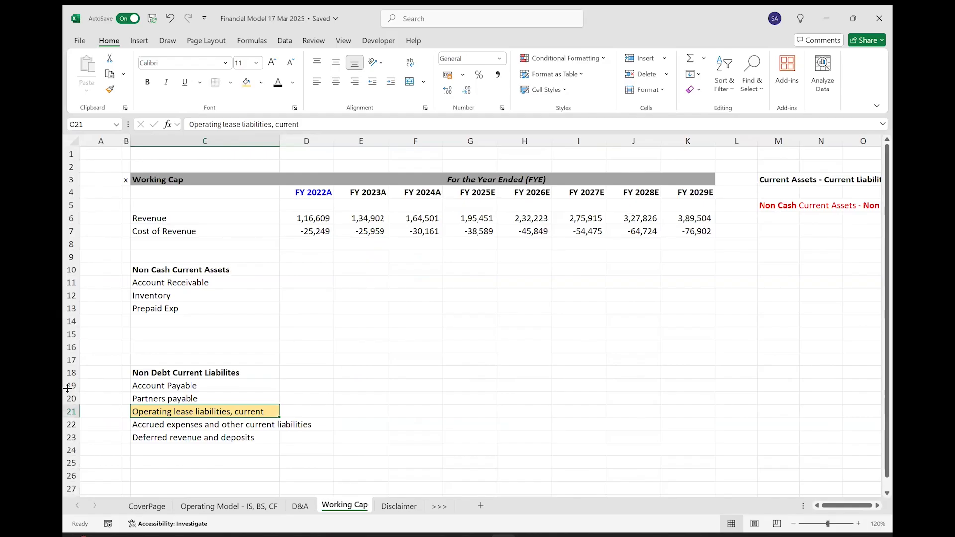
{"action": "key", "text": "shift+space"}
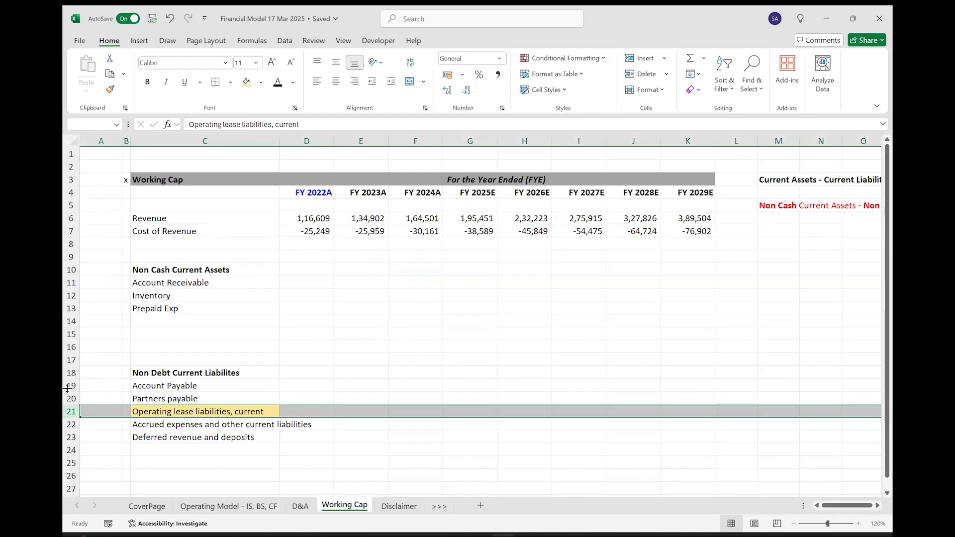
{"action": "key", "text": "ctrl+minus"}
{"action": "key", "text": "Up"}
{"action": "key", "text": "Up"}
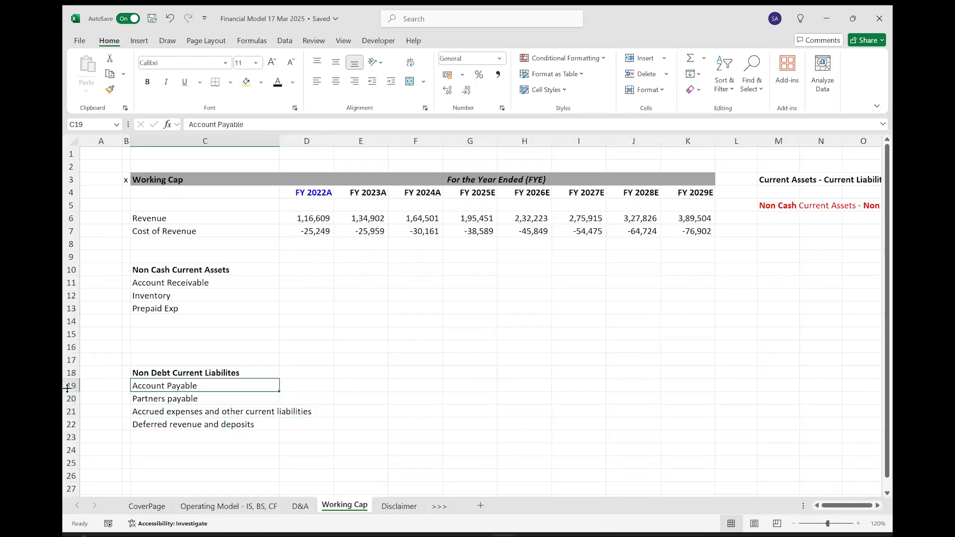
{"action": "key", "text": "shift+Down"}
{"action": "key", "text": "shift+Down"}
{"action": "key", "text": "shift+Down"}
{"action": "left_click_drag", "start_coordinate": [164, 282], "coordinate": [159, 309]}
Link Account Receivable for FY 2022A in D11 to cell D35 of the Operating Model sheet.
{"action": "left_click", "coordinate": [304, 280]}
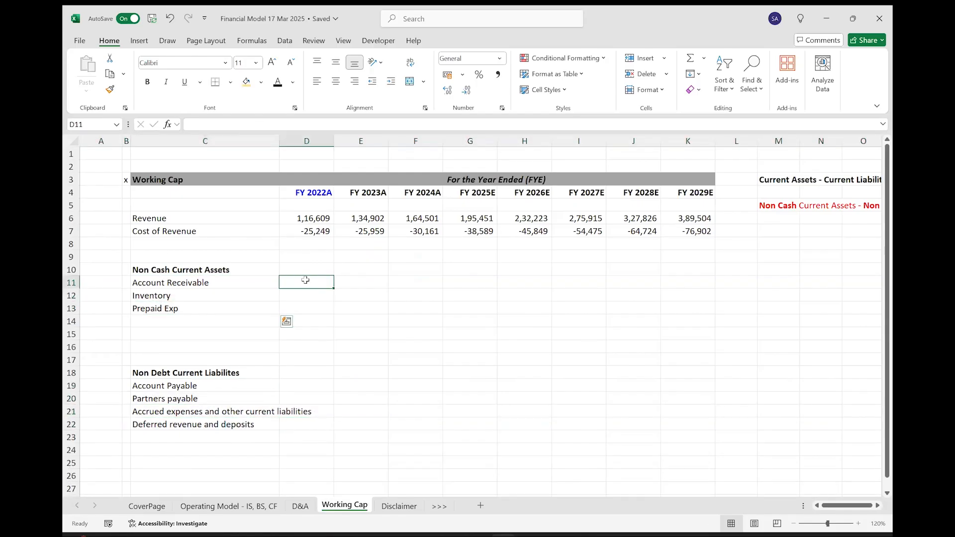
{"action": "type", "text": "="}
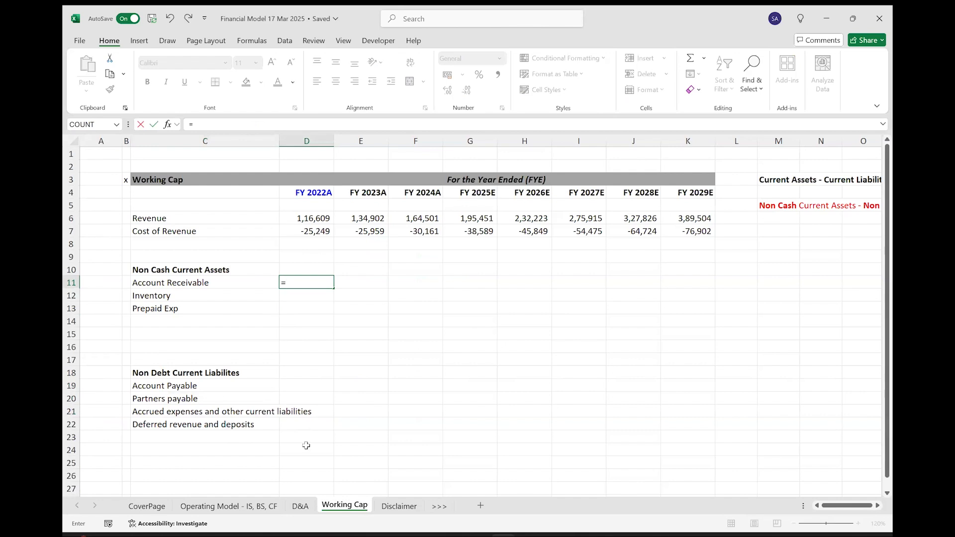
{"action": "left_click", "coordinate": [243, 507]}
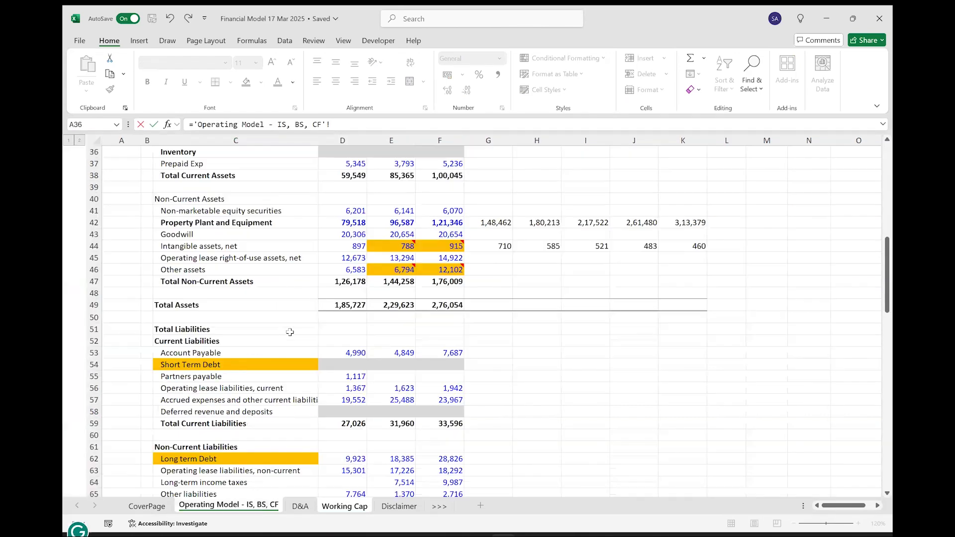
{"action": "scroll", "coordinate": [301, 203], "scroll_direction": "up", "scroll_amount": 1}
{"action": "left_click", "coordinate": [344, 174]}
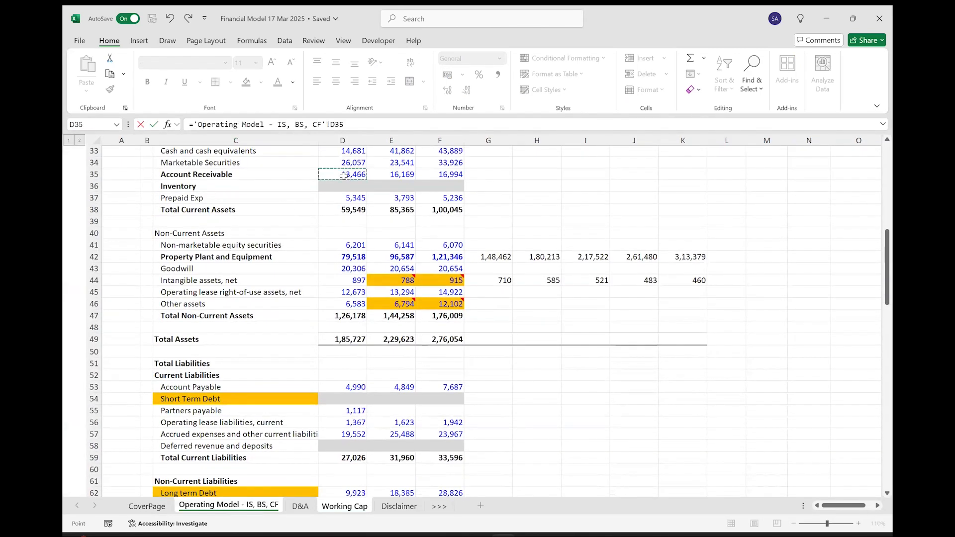
{"action": "key", "text": "Return"}
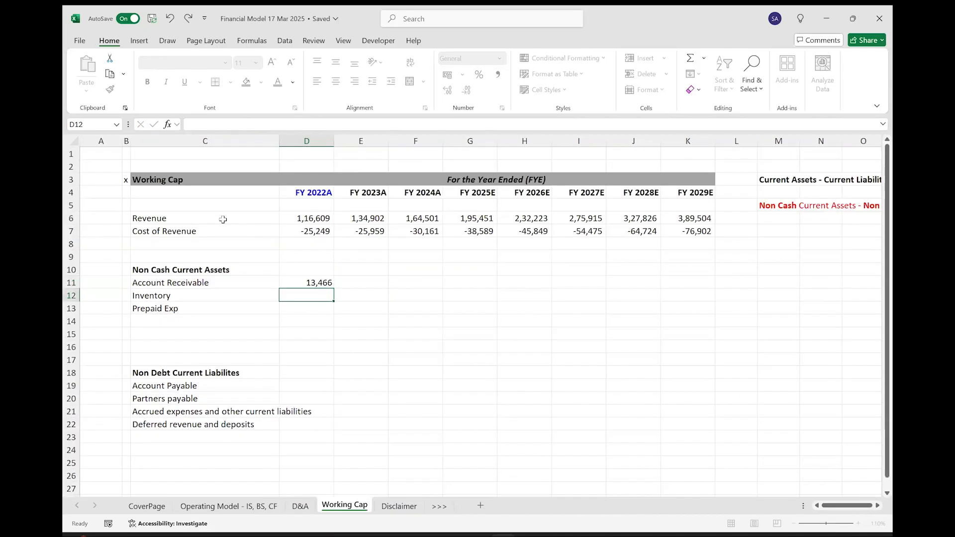
Fill the Account Receivable link down through Prepaid Exp and across to FY 2024A, covering D11:F13.
{"action": "key", "text": "Up"}
{"action": "key", "text": "shift+Down"}
{"action": "key", "text": "shift+Right"}
{"action": "key", "text": "shift+Down"}
{"action": "key", "text": "shift+Right"}
{"action": "key", "text": "ctrl+d"}
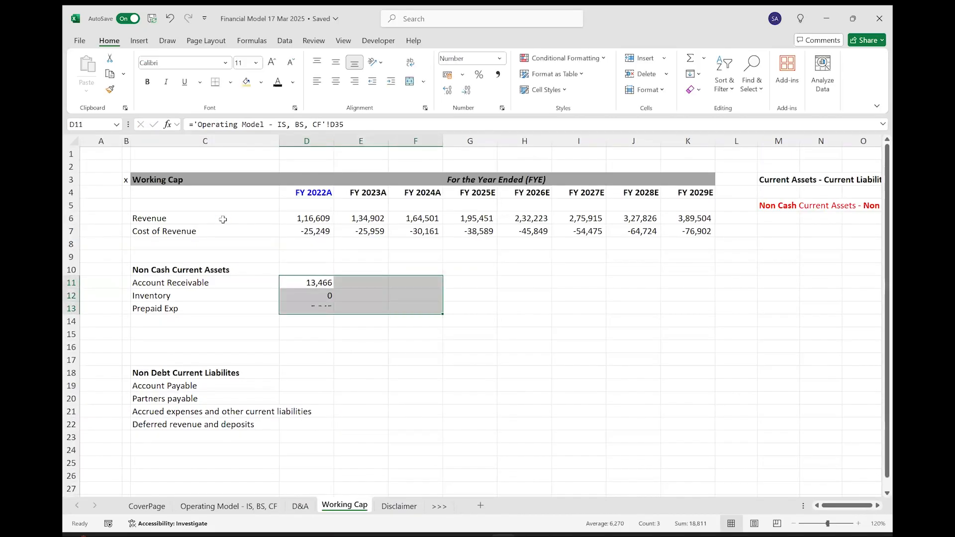
{"action": "key", "text": "ctrl+r"}
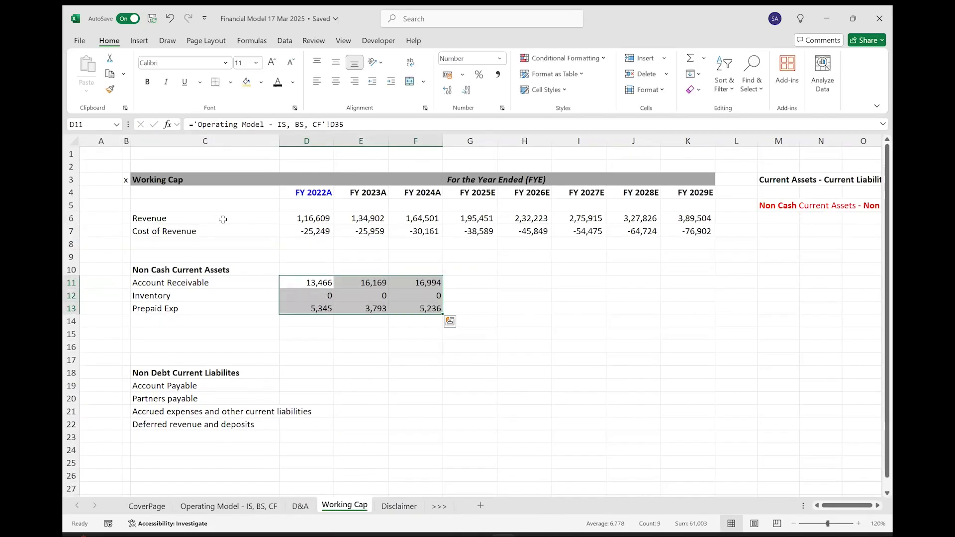
Link Account Payable in D19 to cell D53 of the Operating Model sheet and fill it across to FY 2024A.
{"action": "left_click", "coordinate": [294, 385]}
{"action": "type", "text": "="}
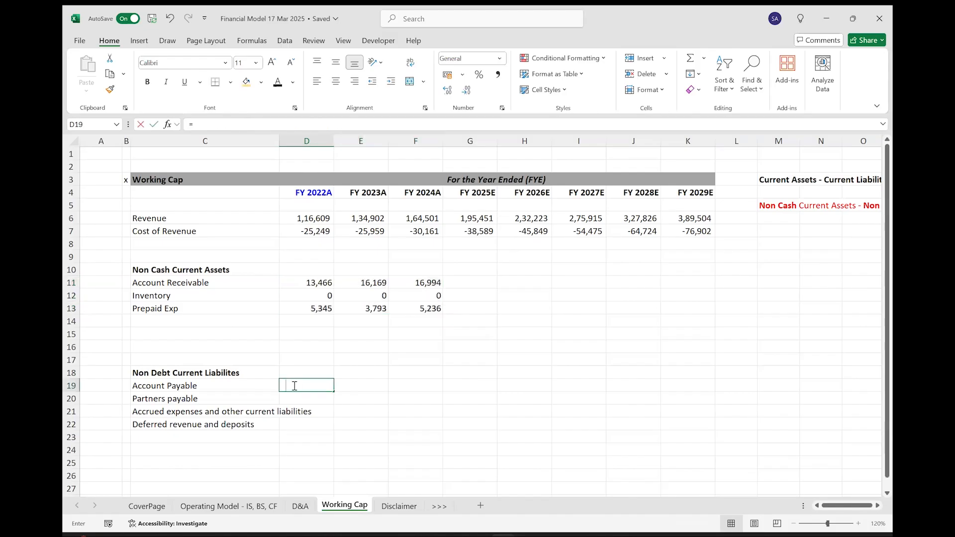
{"action": "left_click", "coordinate": [254, 506]}
{"action": "left_click", "coordinate": [344, 389]}
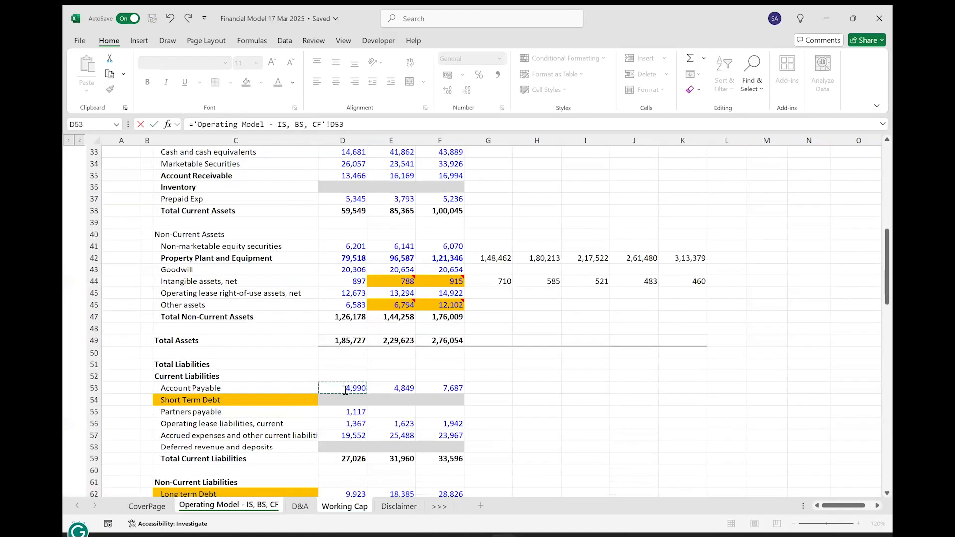
{"action": "key", "text": "Return"}
{"action": "key", "text": "Up"}
{"action": "key", "text": "shift+Right"}
{"action": "key", "text": "shift+Right"}
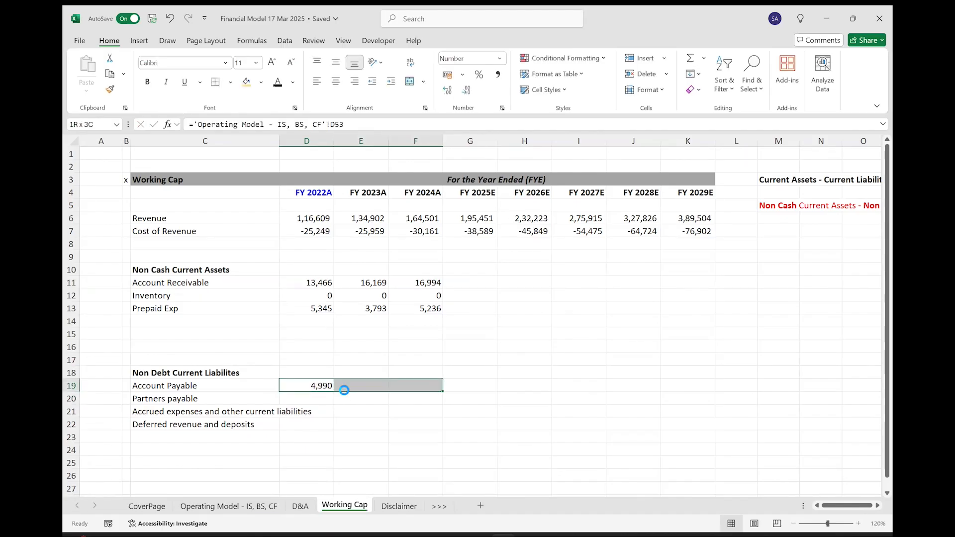
{"action": "key", "text": "ctrl+r"}
Link Partners payable in D20 to cell D55 of the Operating Model sheet and fill it across to FY 2024A.
{"action": "key", "text": "Down"}
{"action": "type", "text": "="}
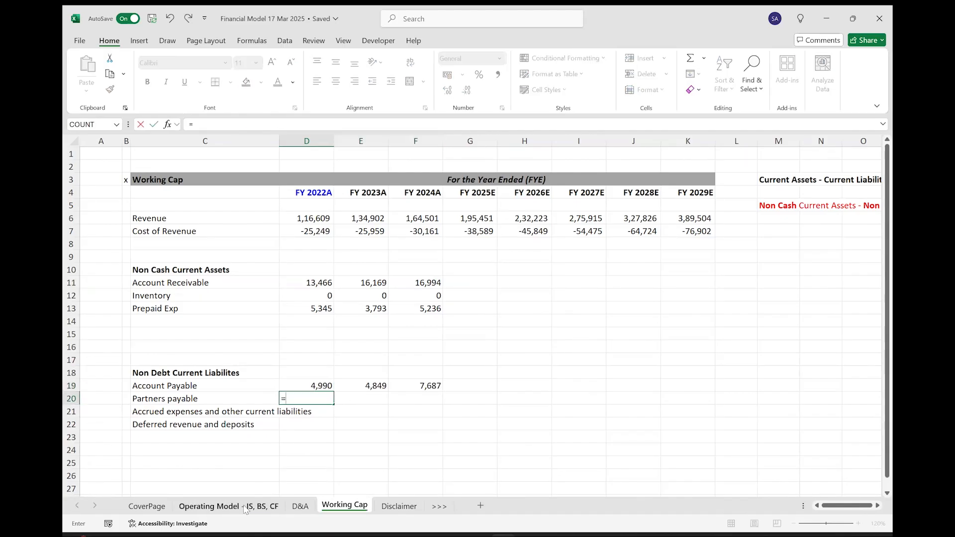
{"action": "left_click", "coordinate": [245, 506]}
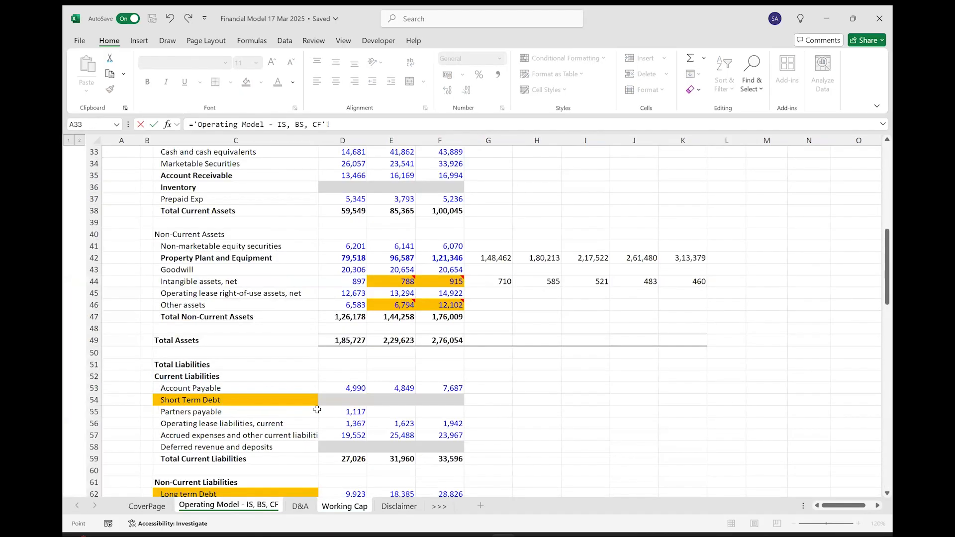
{"action": "left_click", "coordinate": [339, 412]}
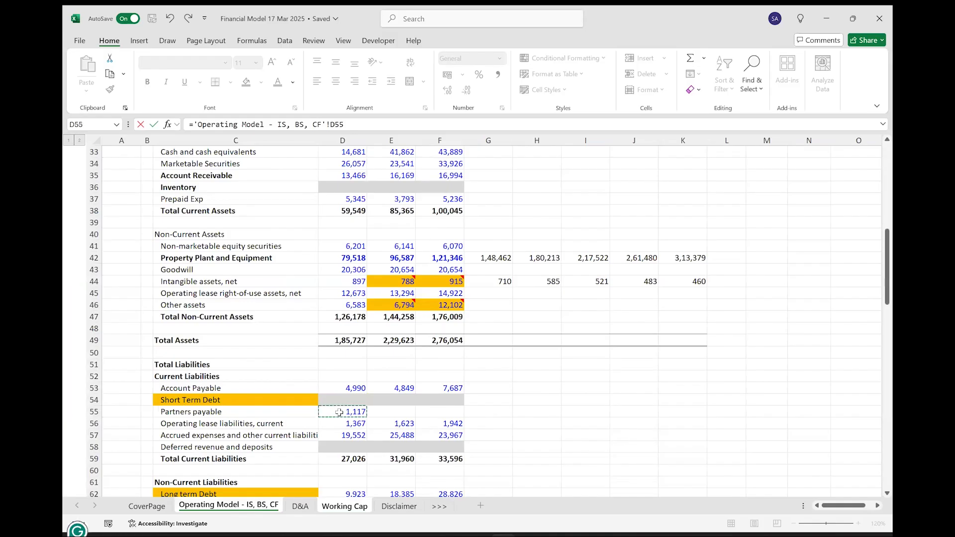
{"action": "key", "text": "Return"}
{"action": "key", "text": "Up"}
{"action": "key", "text": "shift+Right"}
{"action": "key", "text": "shift+Right"}
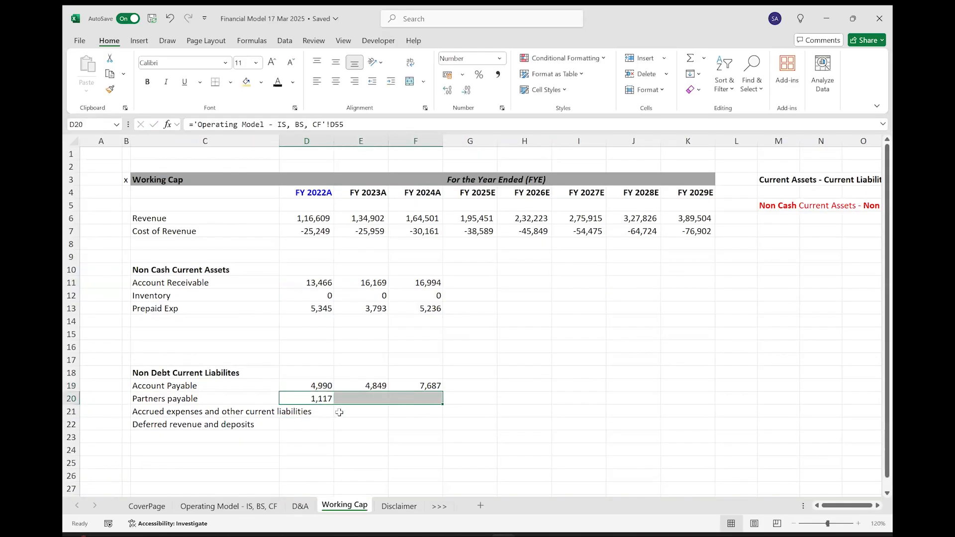
{"action": "key", "text": "ctrl+r"}
Link Accrued expenses and other current liabilities in D21 to cell D57 of the Operating Model sheet and fill it across to FY 2024A.
{"action": "key", "text": "Down"}
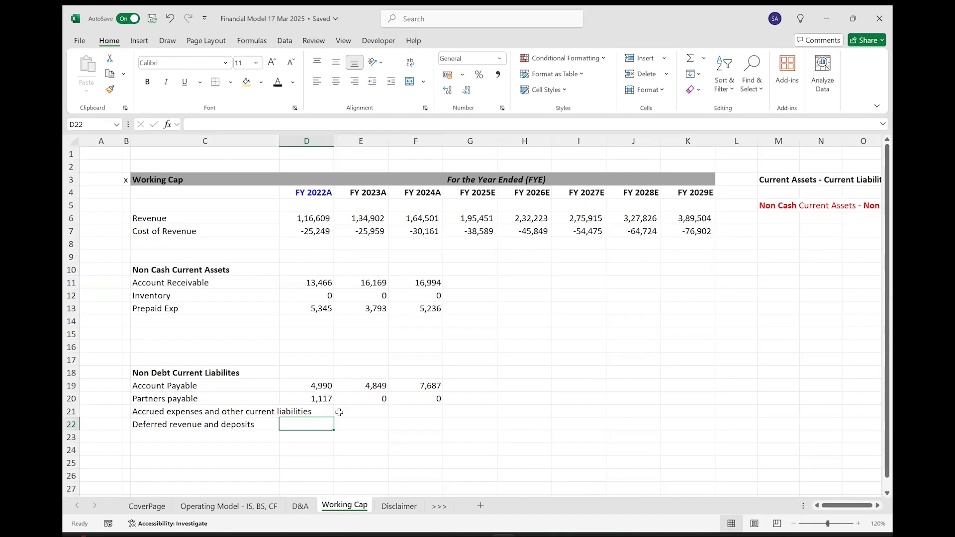
{"action": "type", "text": "="}
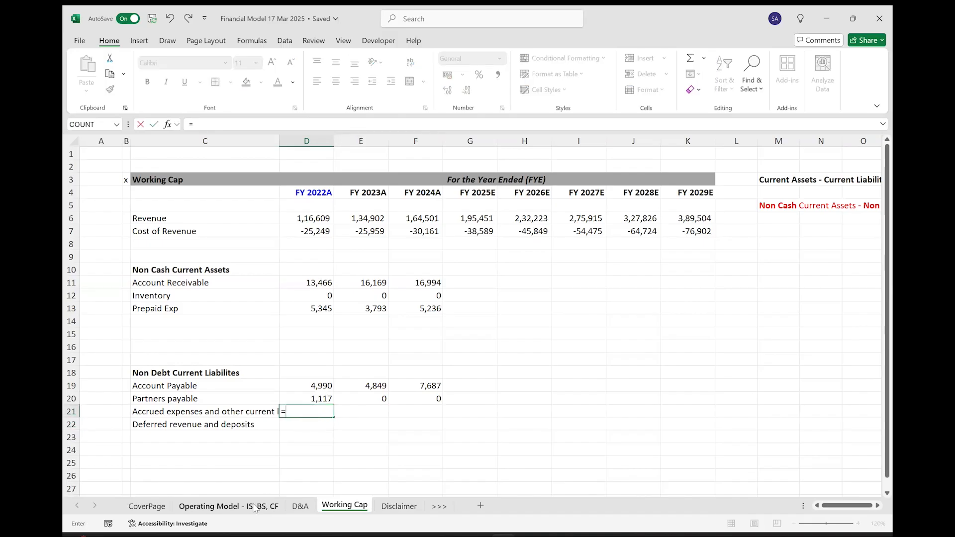
{"action": "left_click", "coordinate": [255, 508]}
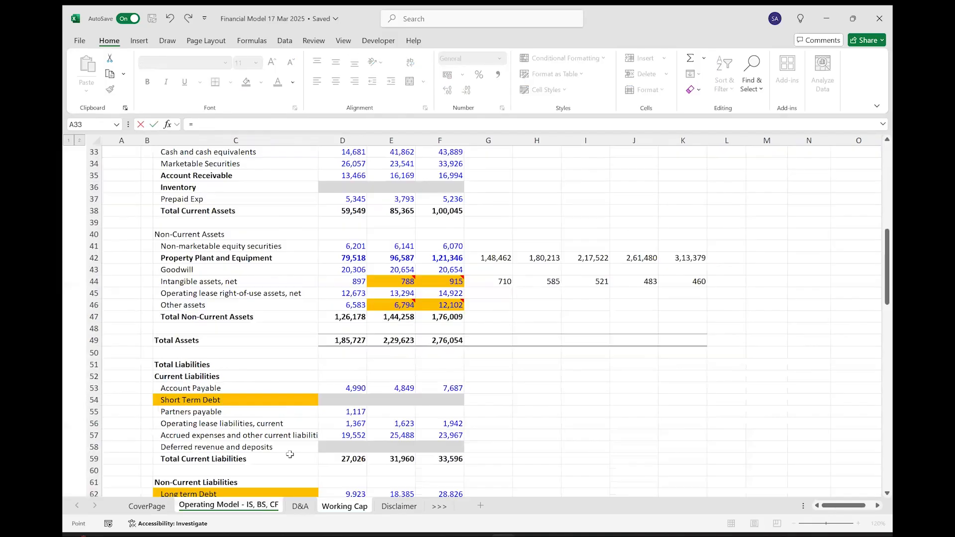
{"action": "left_click", "coordinate": [343, 433]}
{"action": "key", "text": "Return"}
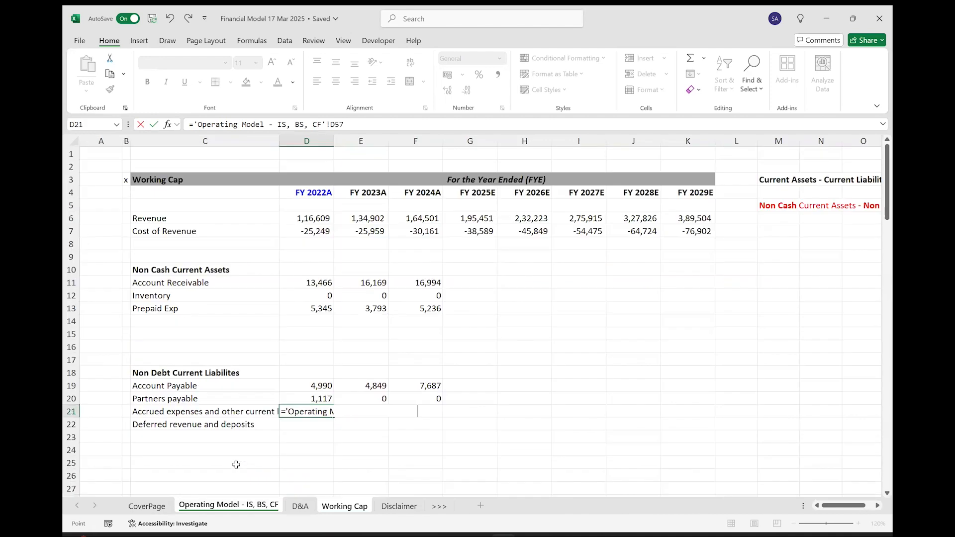
{"action": "key", "text": "shift+Right"}
{"action": "key", "text": "shift+Right"}
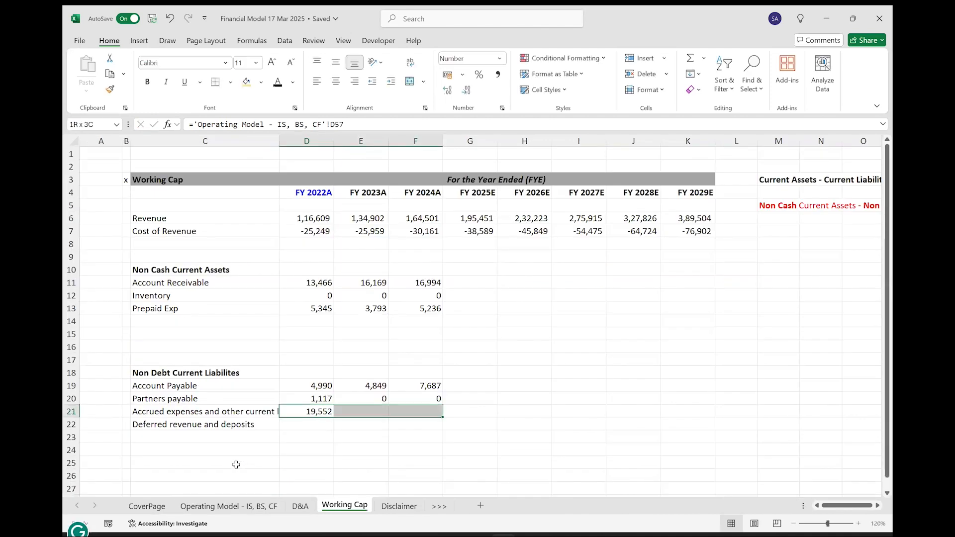
{"action": "key", "text": "ctrl+r"}
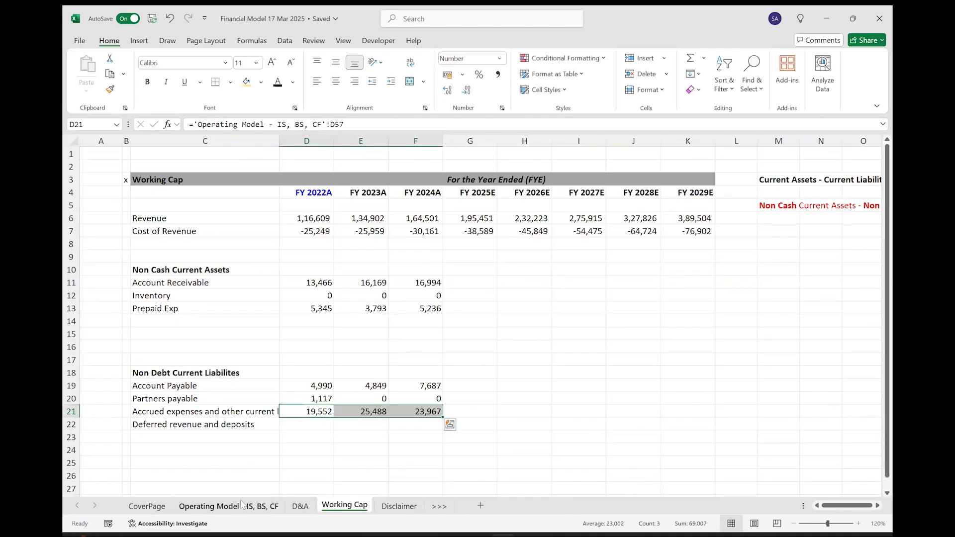
Check the Deferred revenue and deposits row on the Operating Model sheet and clear its label from C22 of Working Cap.
{"action": "left_click", "coordinate": [242, 505]}
{"action": "left_click", "coordinate": [183, 447]}
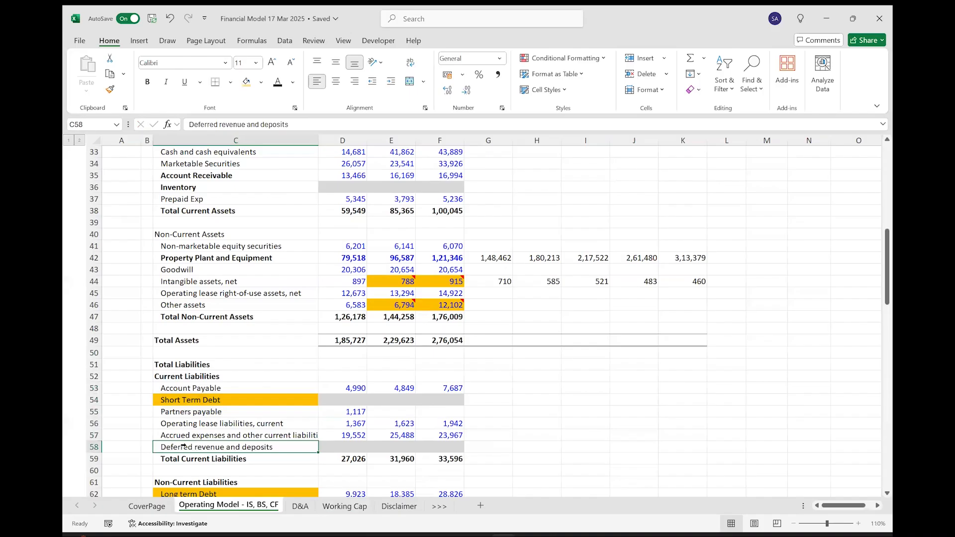
{"action": "left_click", "coordinate": [89, 447]}
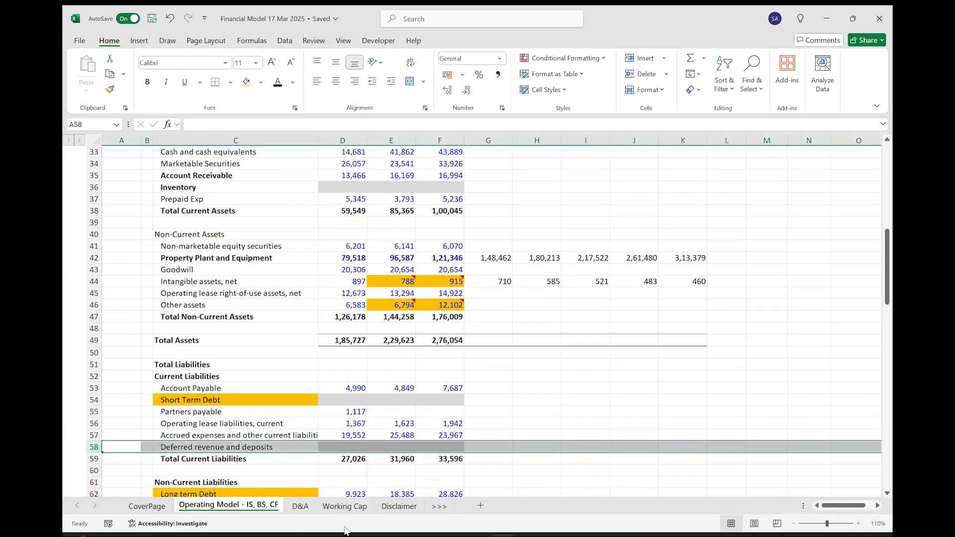
{"action": "left_click", "coordinate": [344, 506]}
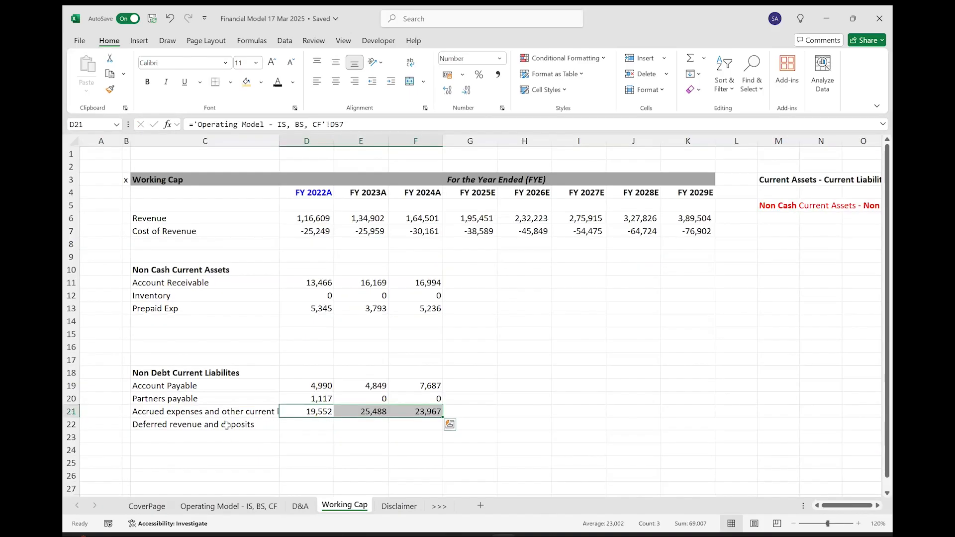
{"action": "left_click", "coordinate": [227, 424]}
{"action": "key", "text": "Delete"}
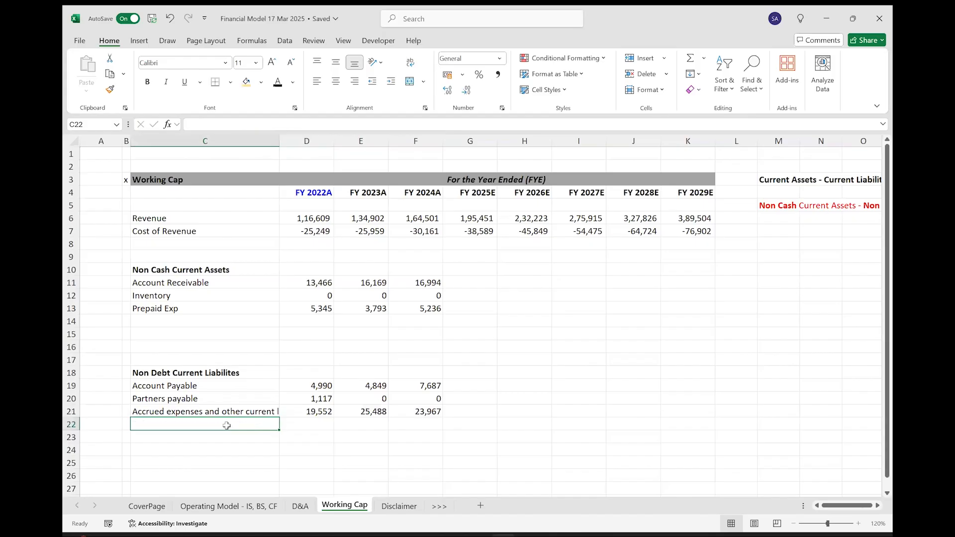
Total the Non Cash Current Assets in D14 with =SUM(D11:D13) and fill it across to FY 2024A in bold.
{"action": "key", "text": "Right"}
{"action": "key", "text": "Right"}
{"action": "key", "text": "Left"}
{"action": "key", "text": "Up"}
{"action": "key", "text": "Up"}
{"action": "key", "text": "Up"}
{"action": "key", "text": "Up"}
{"action": "key", "text": "Up"}
{"action": "key", "text": "Up"}
{"action": "key", "text": "Up"}
{"action": "key", "text": "Up"}
{"action": "key", "text": "Up"}
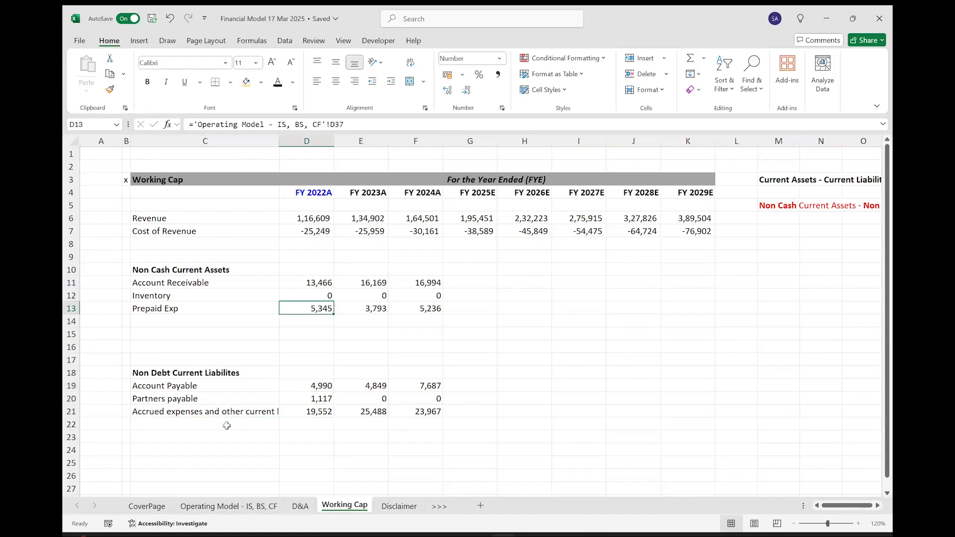
{"action": "key", "text": "Down"}
{"action": "key", "text": "alt+equal"}
{"action": "key", "text": "Return"}
{"action": "key", "text": "Up"}
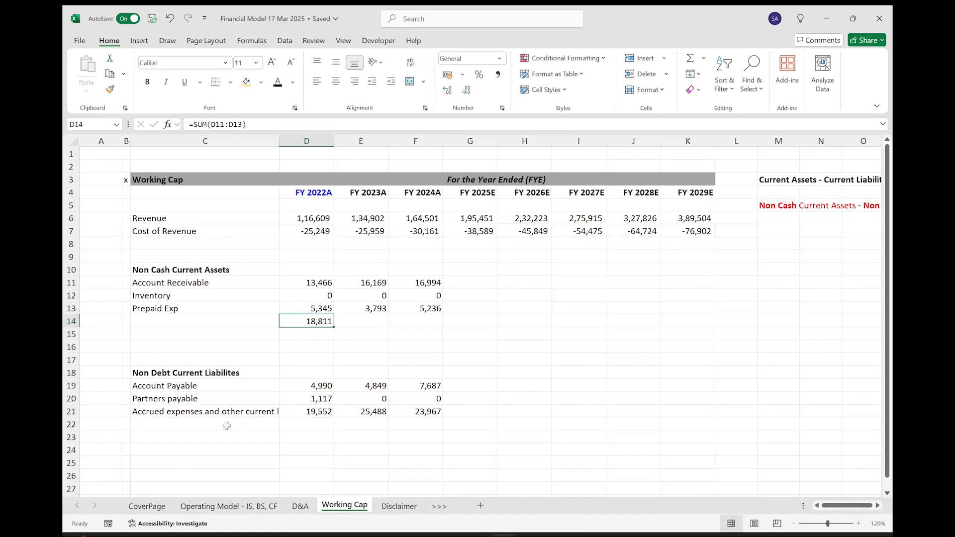
{"action": "key", "text": "shift+Right"}
{"action": "key", "text": "shift+Right"}
{"action": "key", "text": "ctrl+r"}
Label the Non Cash Current Assets sum row Total in C14 and make the label bold.
{"action": "key", "text": "Home"}
{"action": "key", "text": "Right"}
{"action": "key", "text": "Right"}
{"action": "type", "text": "Total"}
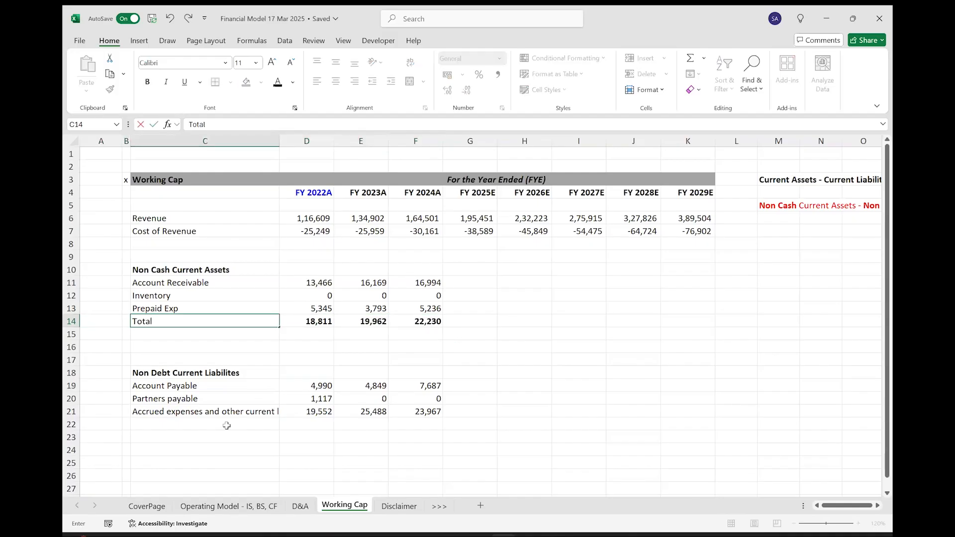
{"action": "key", "text": "Return"}
{"action": "key", "text": "Up"}
{"action": "key", "text": "ctrl+b"}
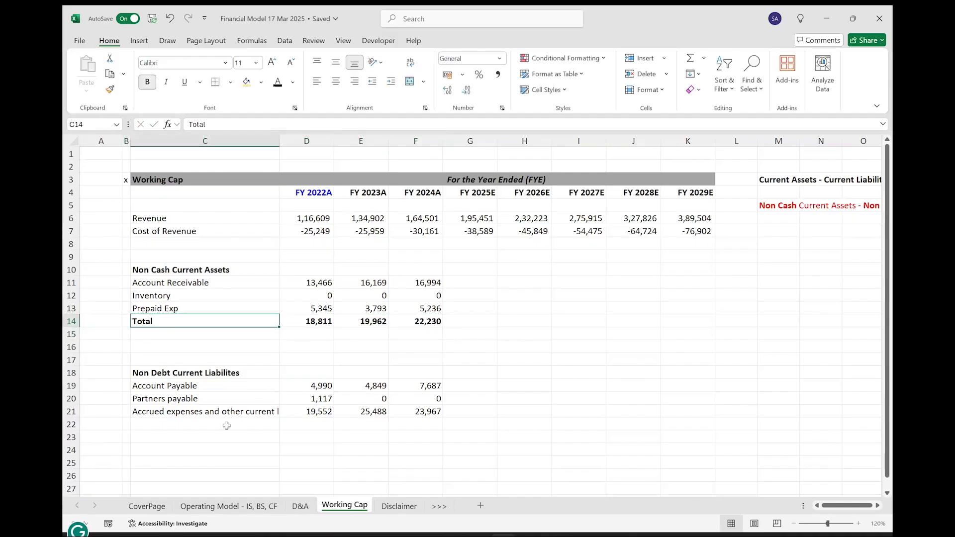
Copy the bold Total label from C14 to C22 below the Non Debt Current Liabilites list.
{"action": "key", "text": "ctrl+c"}
{"action": "key", "text": "ctrl+Down"}
{"action": "key", "text": "ctrl+Down"}
{"action": "key", "text": "Down"}
{"action": "key", "text": "ctrl+v"}
{"action": "key", "text": "Escape"}
Total the Non Debt Current Liabilites in D22 with =SUM(D19:D21), fill it across to FY 2024A and make it bold.
{"action": "key", "text": "Right"}
{"action": "key", "text": "alt+="}
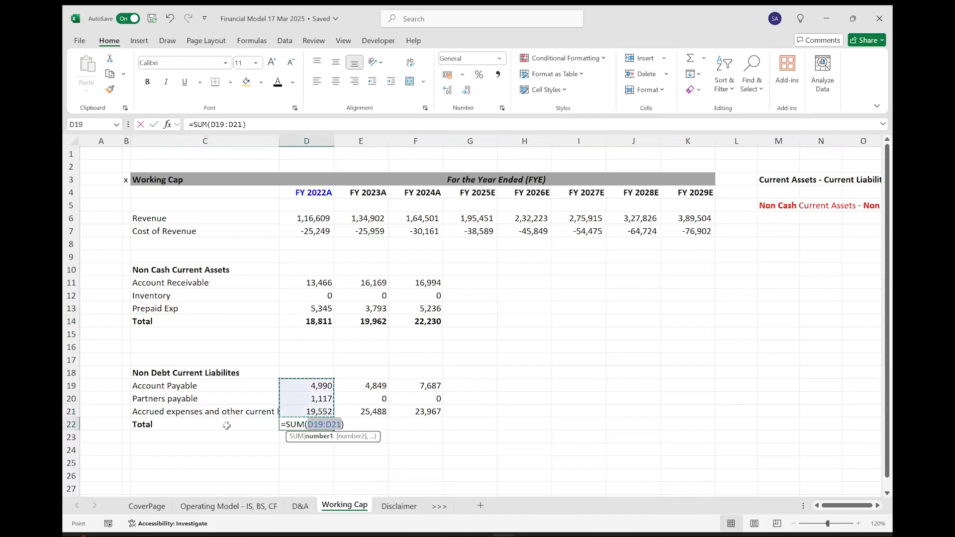
{"action": "key", "text": "ctrl+Return"}
{"action": "key", "text": "shift+Right"}
{"action": "key", "text": "shift+Right"}
{"action": "key", "text": "ctrl+r"}
{"action": "key", "text": "ctrl+b"}
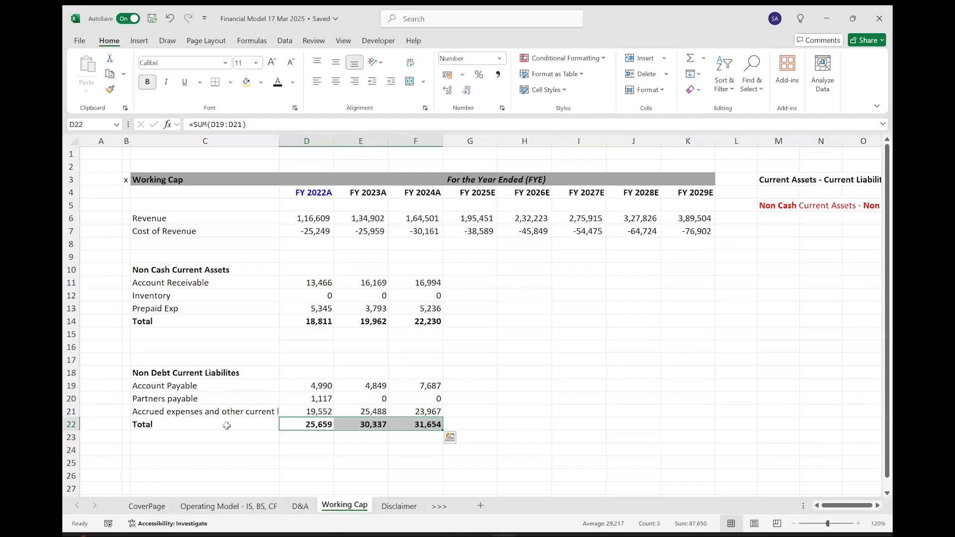
{"action": "key", "text": "ctrl+Up"}
{"action": "key", "text": "ctrl+Up"}
{"action": "key", "text": "ctrl+Down"}
{"action": "key", "text": "ctrl+Down"}
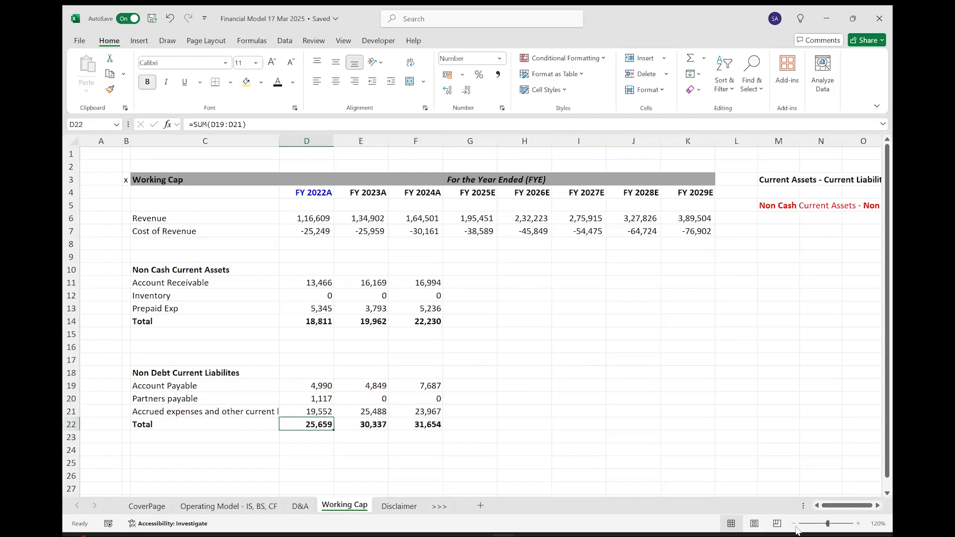
{"action": "scroll", "coordinate": [469, 405], "scroll_direction": "down", "scroll_amount": 1}
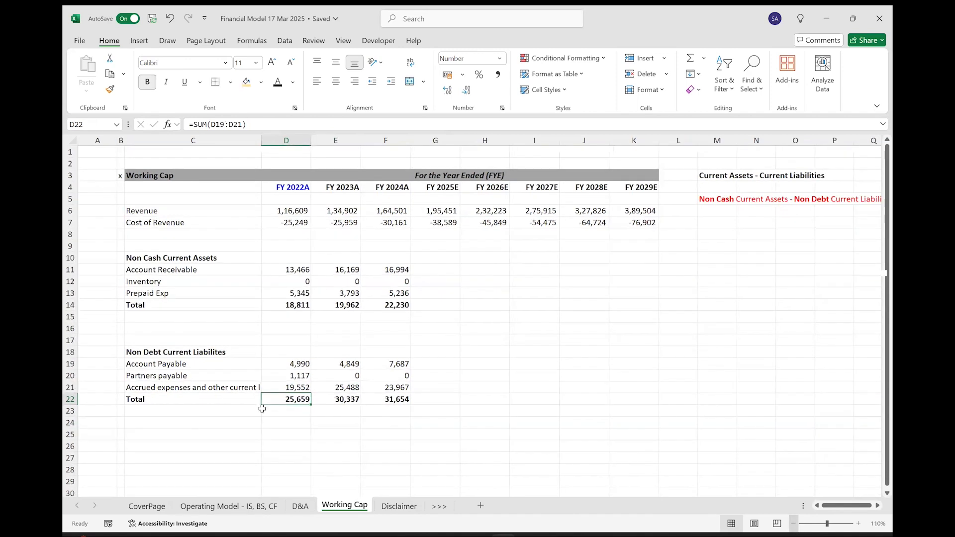
{"action": "left_click", "coordinate": [218, 397]}
{"action": "key", "text": "ctrl+Up"}
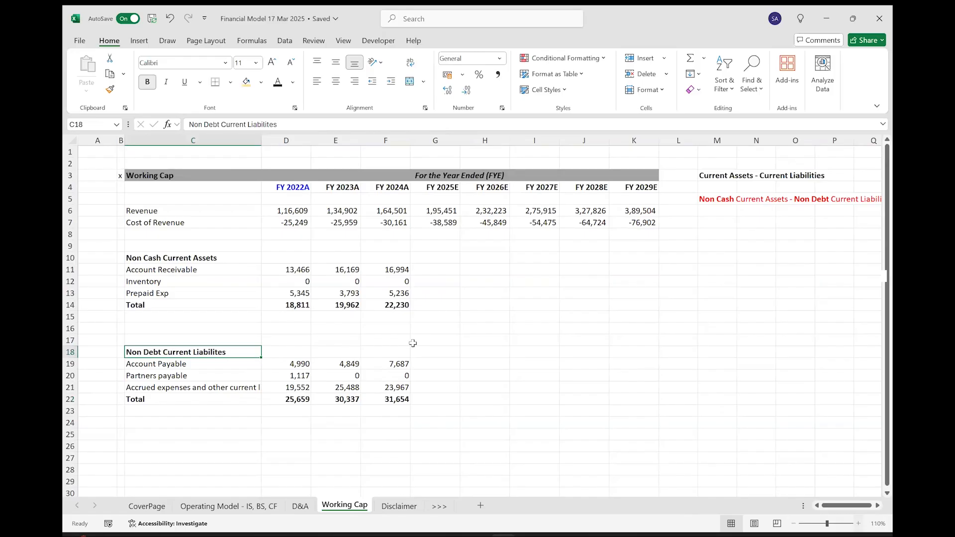
{"action": "scroll", "coordinate": [465, 280], "scroll_direction": "up", "scroll_amount": 1}
{"action": "left_click_drag", "start_coordinate": [470, 283], "coordinate": [680, 320]}
{"action": "scroll", "coordinate": [207, 227], "scroll_direction": "down", "scroll_amount": 2}
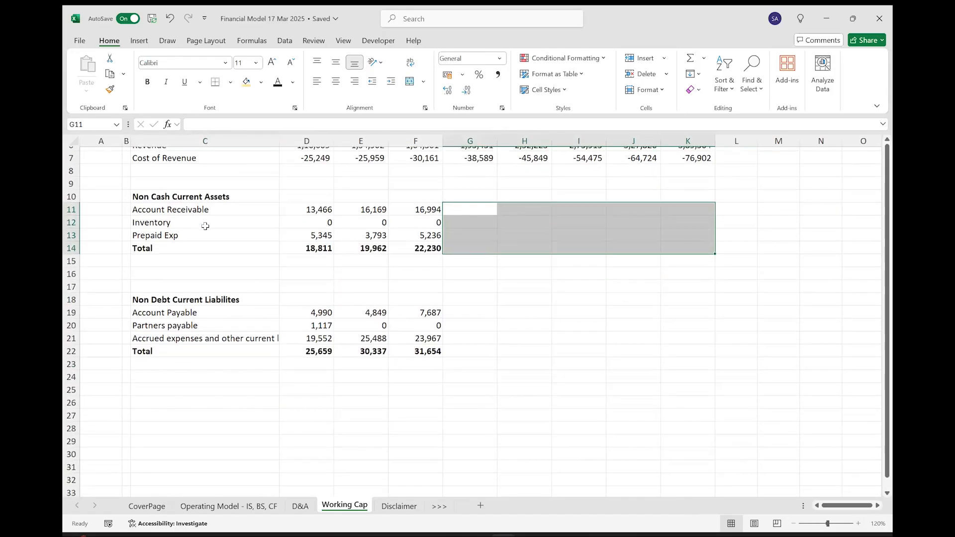
Highlight the Account Receivable, Inventory and Account Payable labels in C11, C12 and C19 with a light gold fill.
{"action": "key", "text": "Left"}
{"action": "key", "text": "Left"}
{"action": "key", "text": "Left"}
{"action": "key", "text": "Left"}
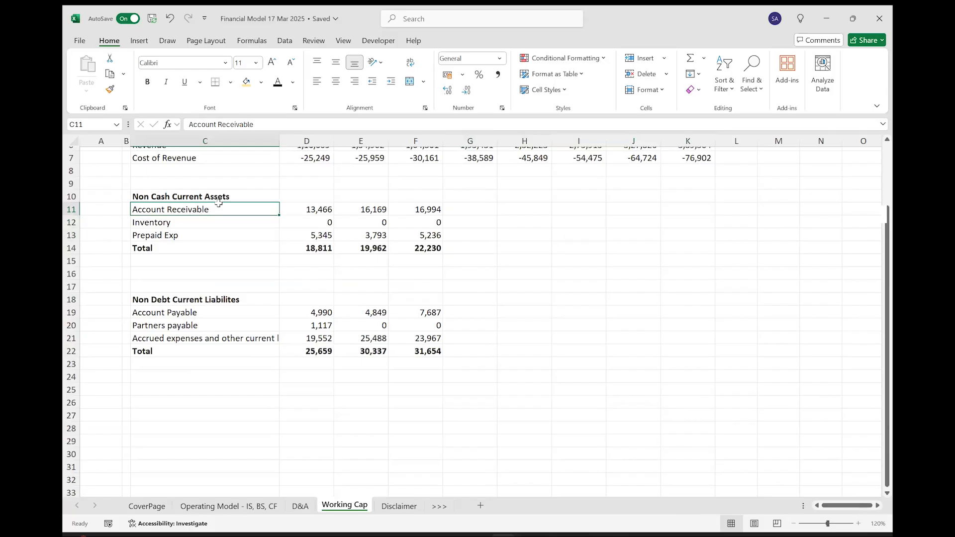
{"action": "left_click", "coordinate": [246, 84]}
{"action": "key", "text": "Down"}
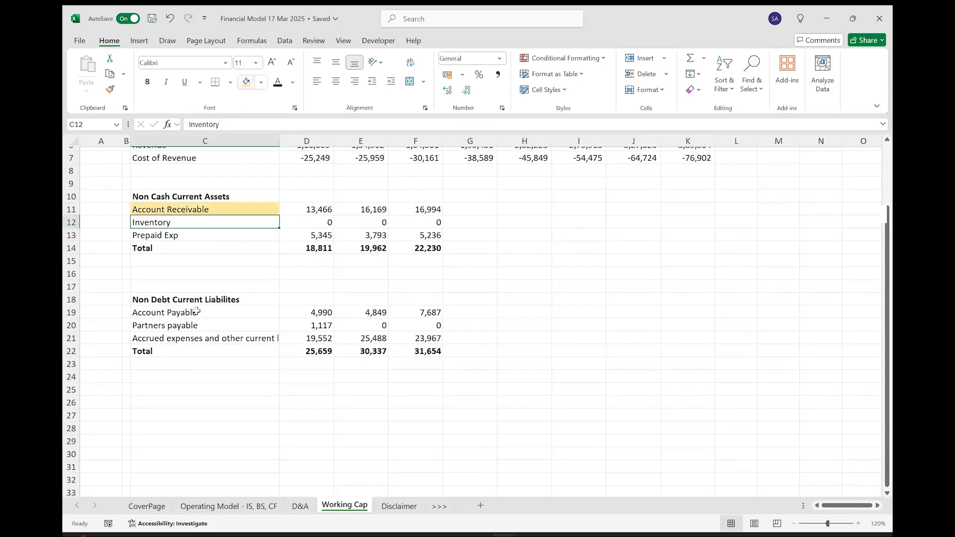
{"action": "left_click", "coordinate": [246, 83]}
{"action": "key", "text": "Down"}
{"action": "key", "text": "Down"}
{"action": "key", "text": "Down"}
{"action": "key", "text": "Down"}
{"action": "key", "text": "Down"}
{"action": "key", "text": "Down"}
{"action": "key", "text": "Down"}
{"action": "key", "text": "F4"}
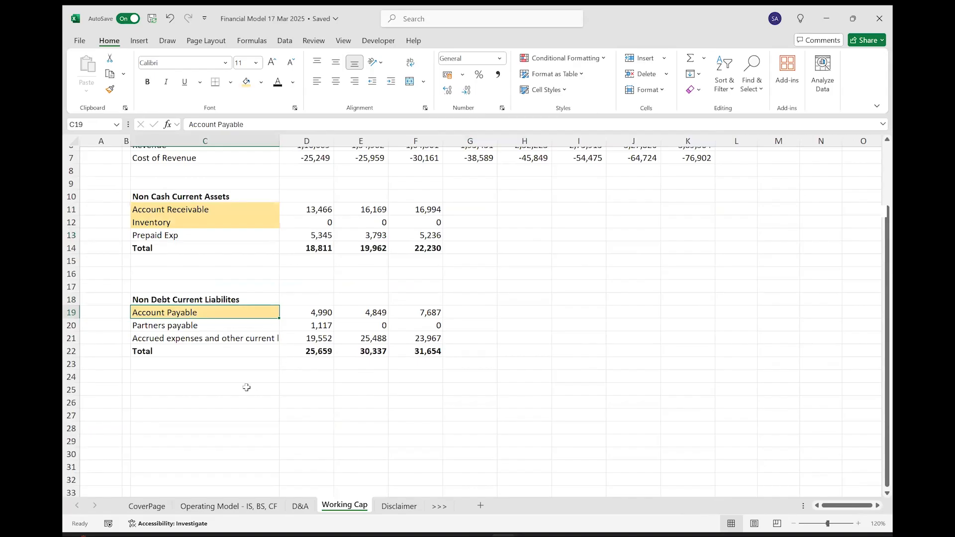
Enter the label Receivable Turover in C25 below the liabilities total.
{"action": "left_click", "coordinate": [219, 390]}
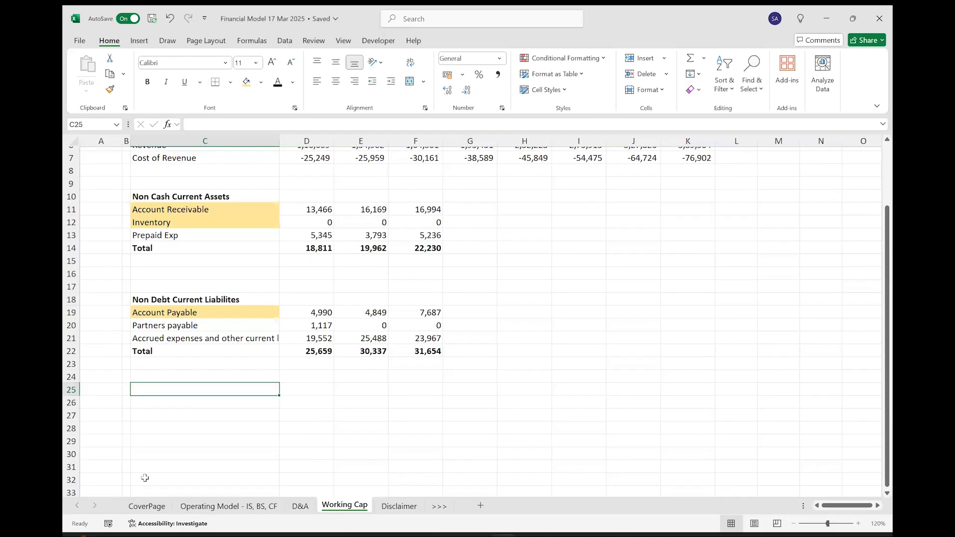
{"action": "type", "text": "Re"}
{"action": "type", "text": "ceib"}
{"action": "type", "text": "vable "}
{"action": "type", "text": "Turover"}
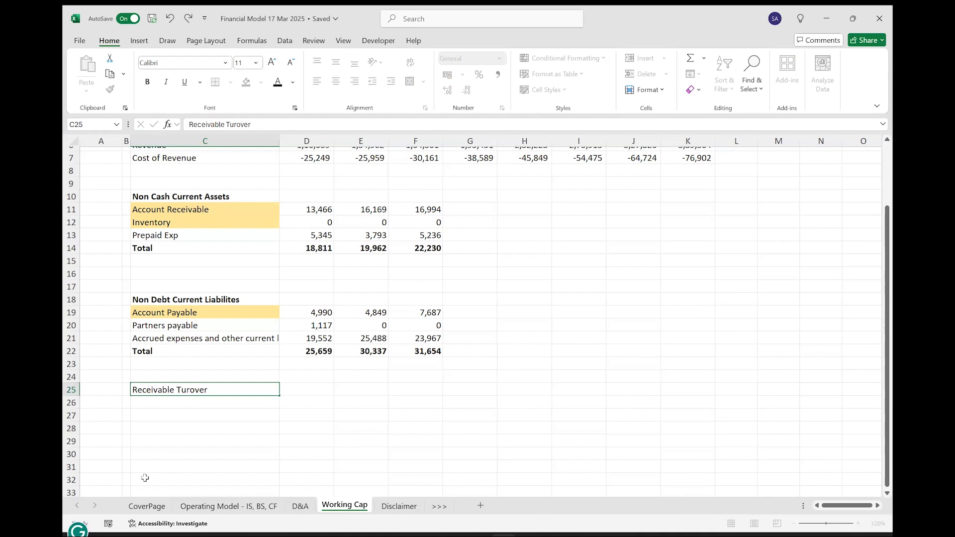
{"action": "key", "text": "Return"}
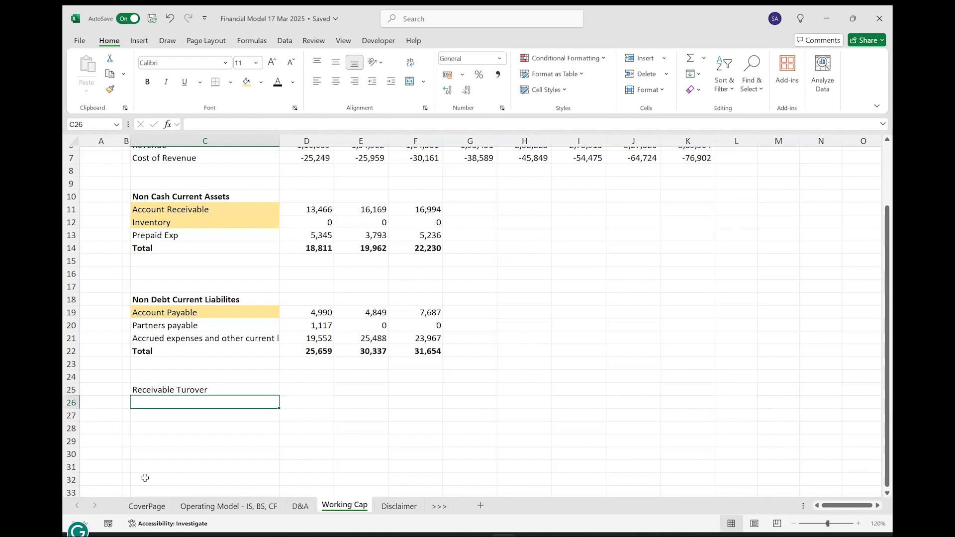
Enter the labels Inventory Turnover in C26 and Payable Turnover in C28.
{"action": "type", "text": "Inventory"}
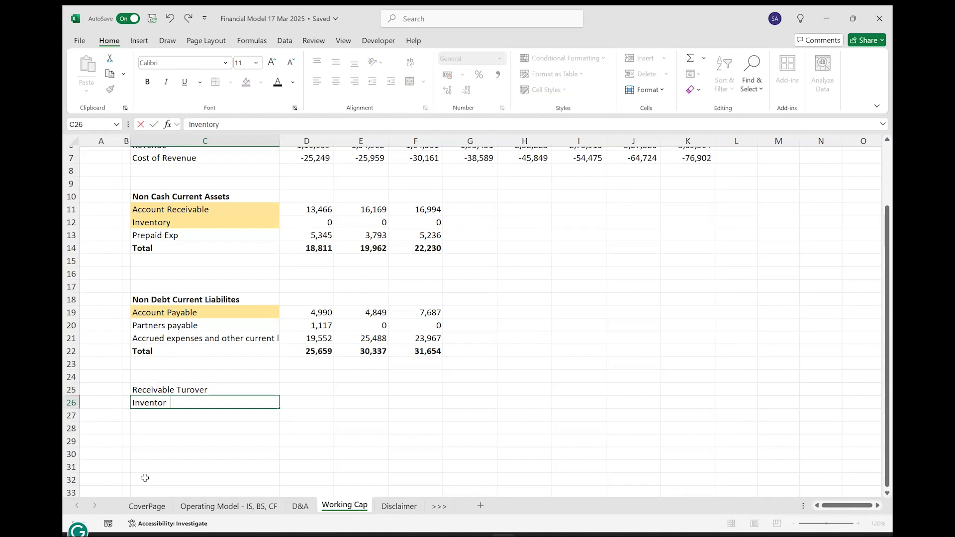
{"action": "type", "text": " Turnover"}
{"action": "key", "text": "Return"}
{"action": "key", "text": "Return"}
{"action": "type", "text": "Payabl"}
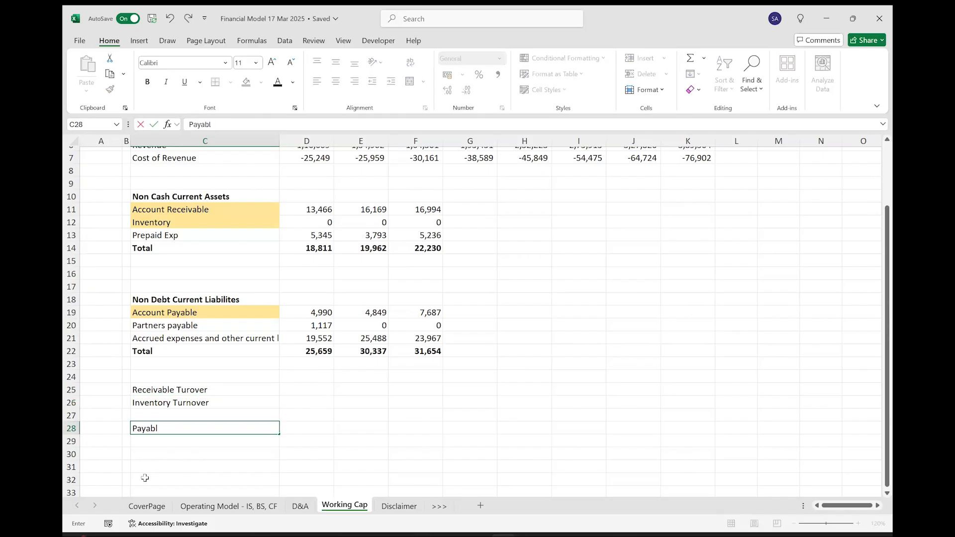
{"action": "type", "text": "e Turnover"}
{"action": "key", "text": "Return"}
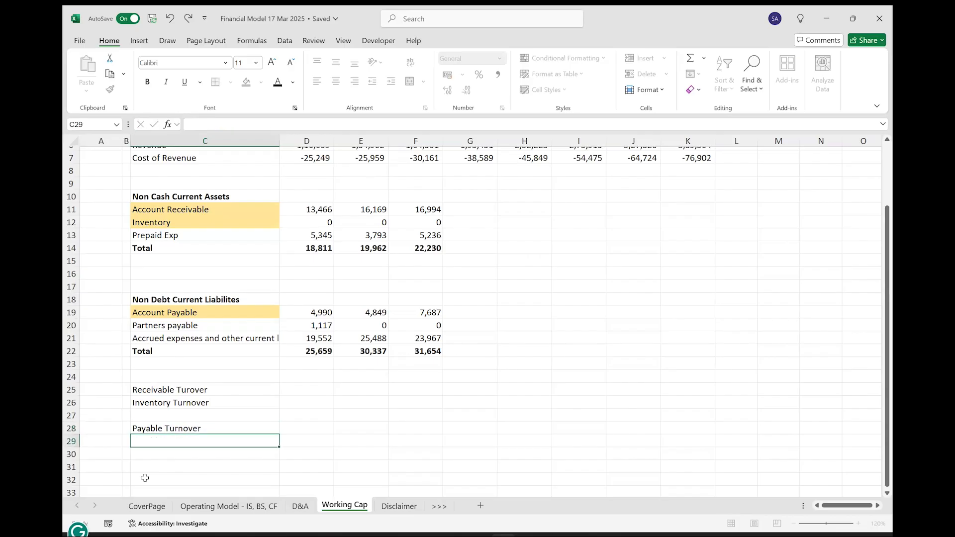
Enter the label DSO in C30, below the Payable Turnover row.
{"action": "key", "text": "Return"}
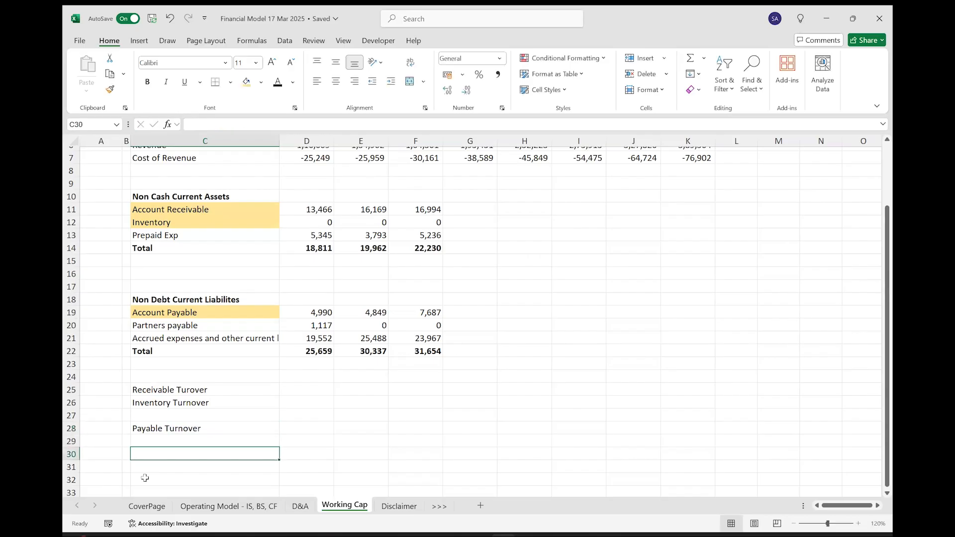
{"action": "type", "text": "DSO"}
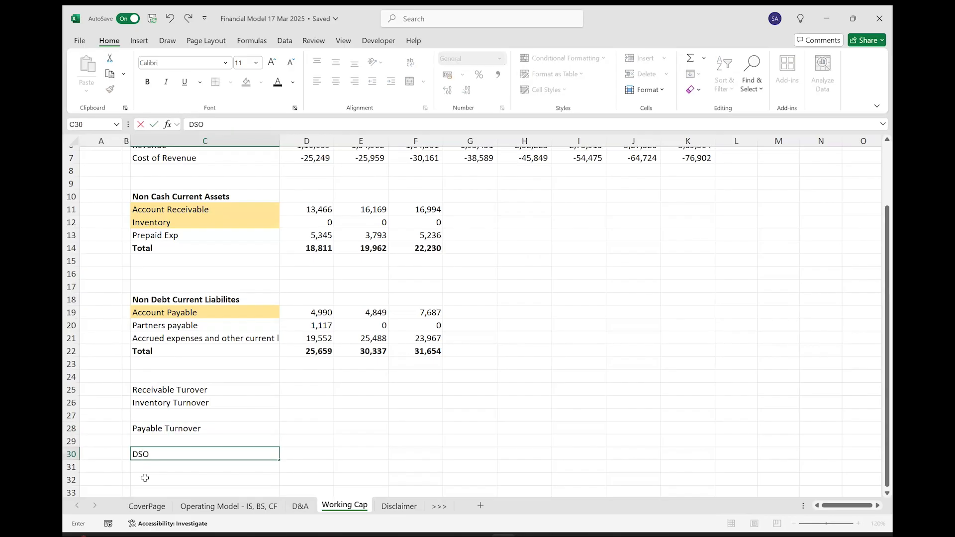
{"action": "key", "text": "Return"}
Enter the labels DIH in C31 and DPO in C33.
{"action": "key", "text": "Return"}
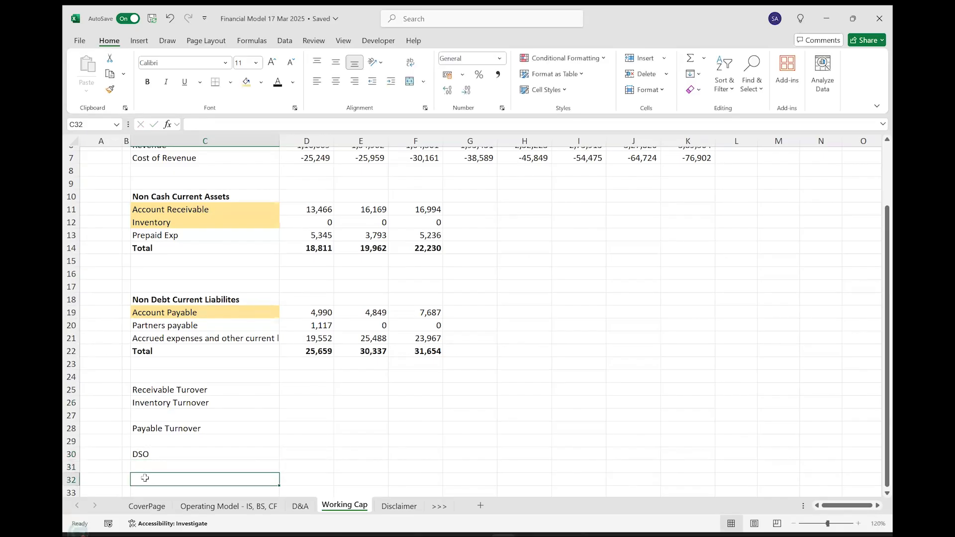
{"action": "key", "text": "Return"}
{"action": "key", "text": "Return"}
{"action": "key", "text": "Return"}
{"action": "key", "text": "Return"}
{"action": "key", "text": "Return"}
{"action": "key", "text": "ctrl+Up"}
{"action": "key", "text": "Down"}
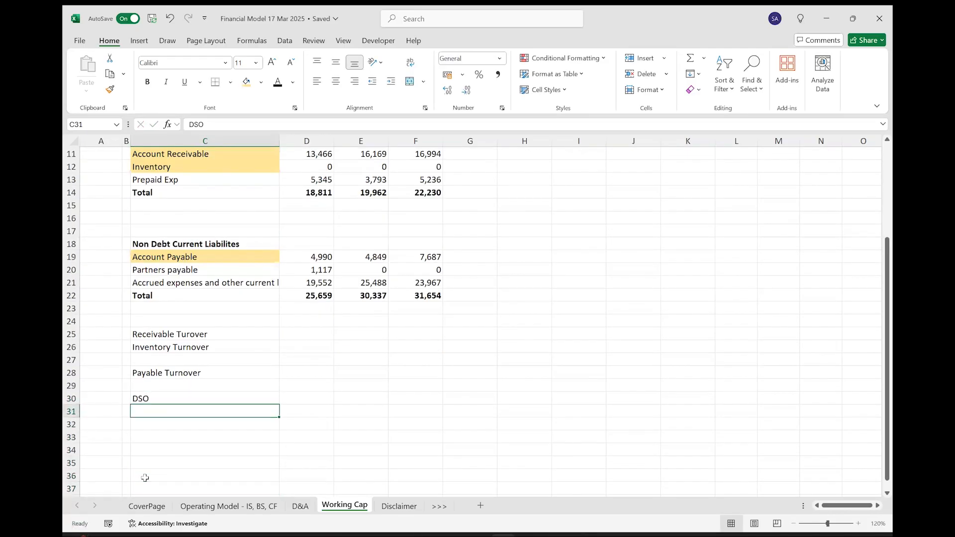
{"action": "type", "text": "DIH"}
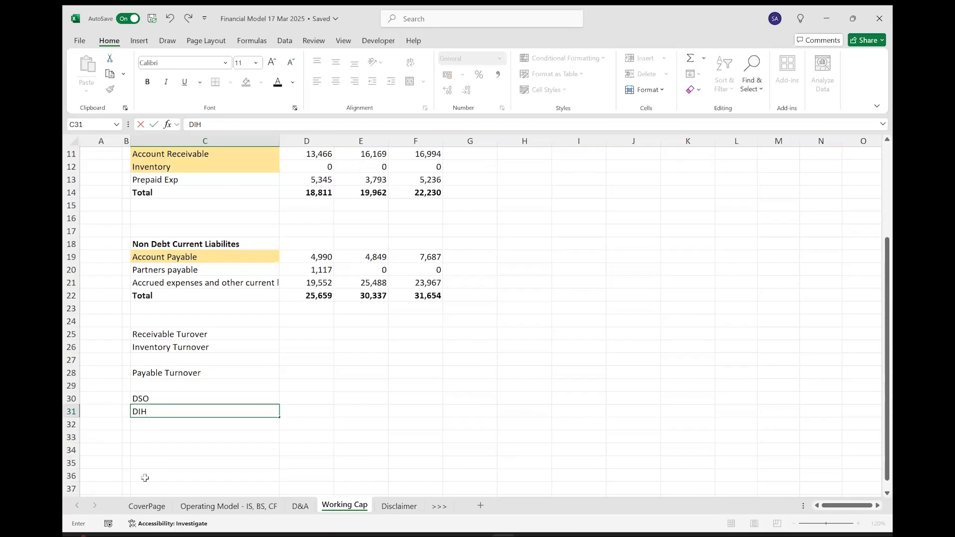
{"action": "key", "text": "Return"}
{"action": "key", "text": "Return"}
{"action": "type", "text": "DPO"}
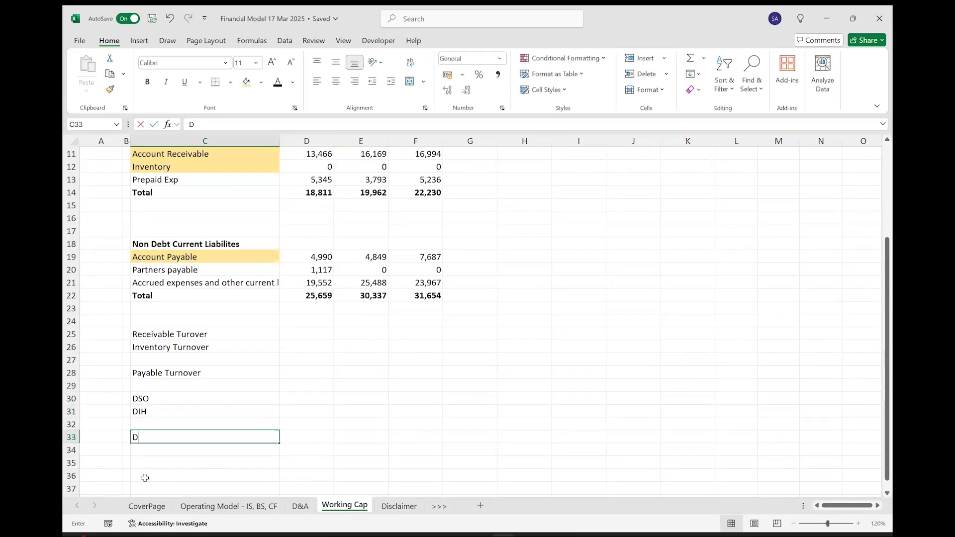
{"action": "key", "text": "Return"}
{"action": "key", "text": "Up"}
{"action": "key", "text": "shift+Up"}
{"action": "key", "text": "shift+Up"}
{"action": "key", "text": "shift+Up"}
{"action": "key", "text": "shift+Up"}
{"action": "key", "text": "shift+Up"}
{"action": "key", "text": "shift+Up"}
{"action": "key", "text": "shift+Up"}
{"action": "key", "text": "shift+Up"}
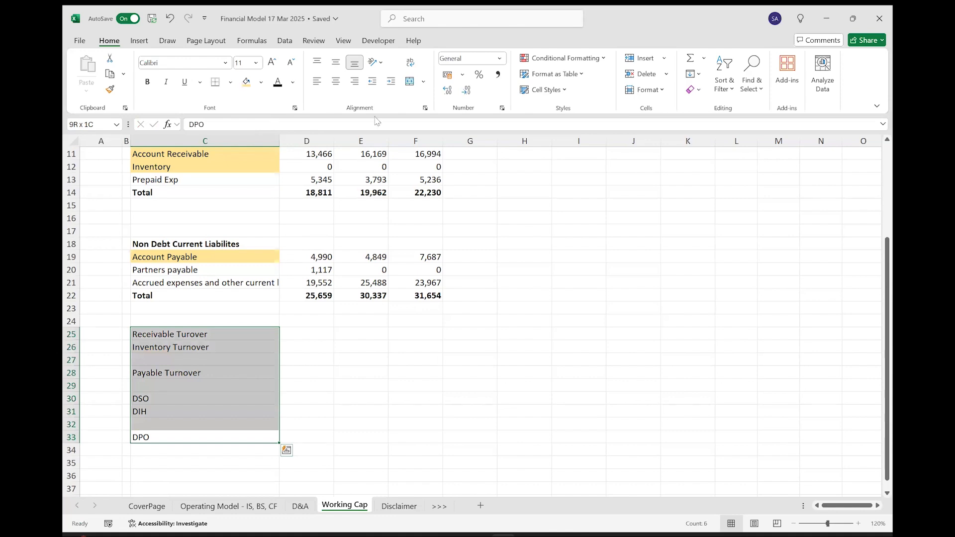
Add a No of Days label in C35 with the value 365 in D35.
{"action": "left_click", "coordinate": [181, 463]}
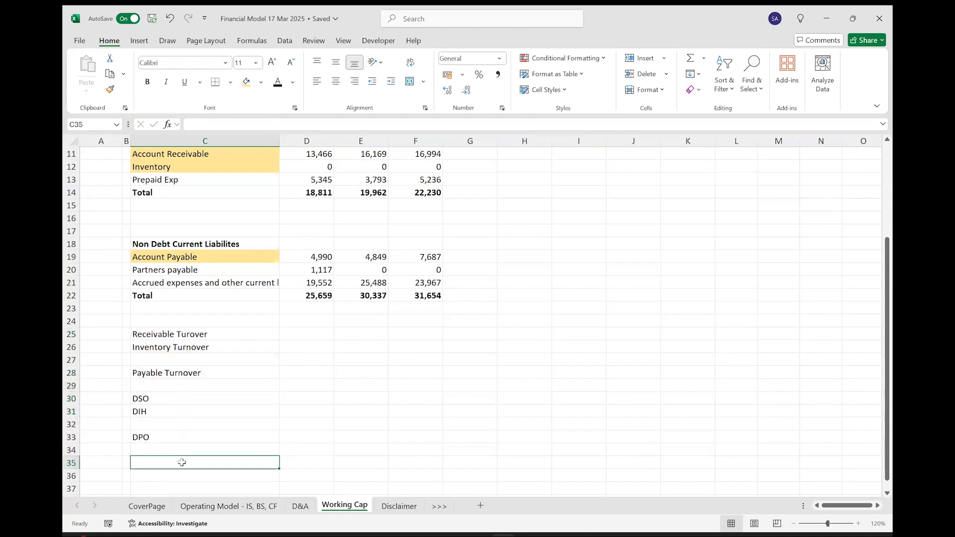
{"action": "type", "text": "No of Days"}
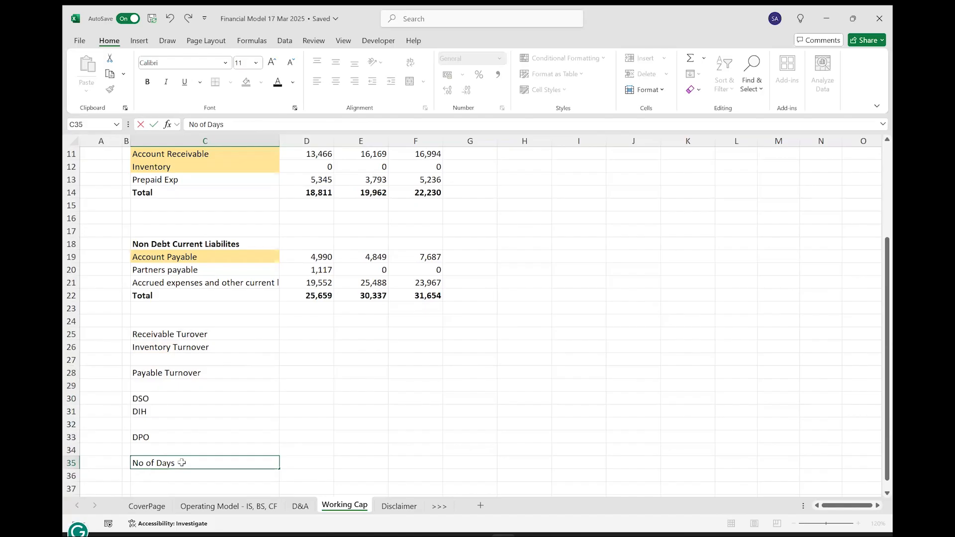
{"action": "key", "text": "Tab"}
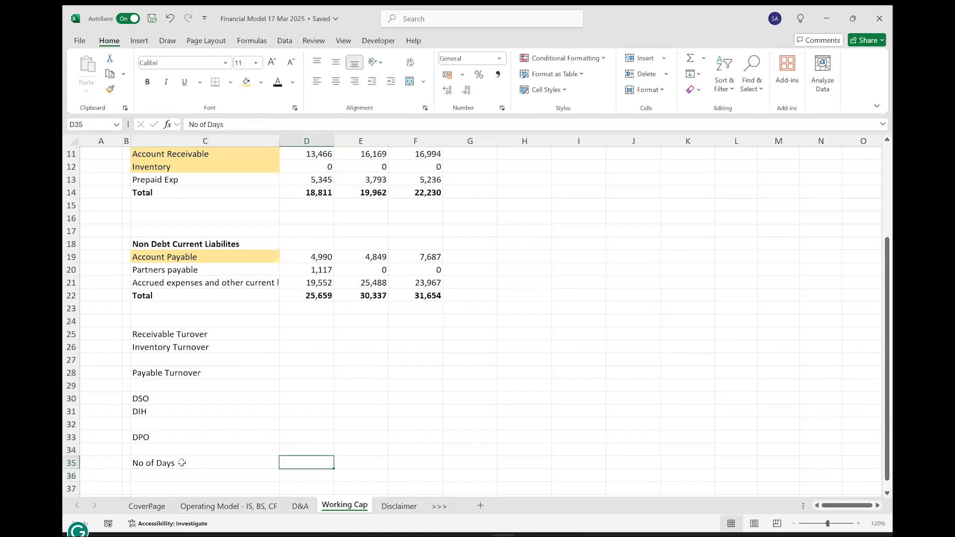
{"action": "type", "text": "365"}
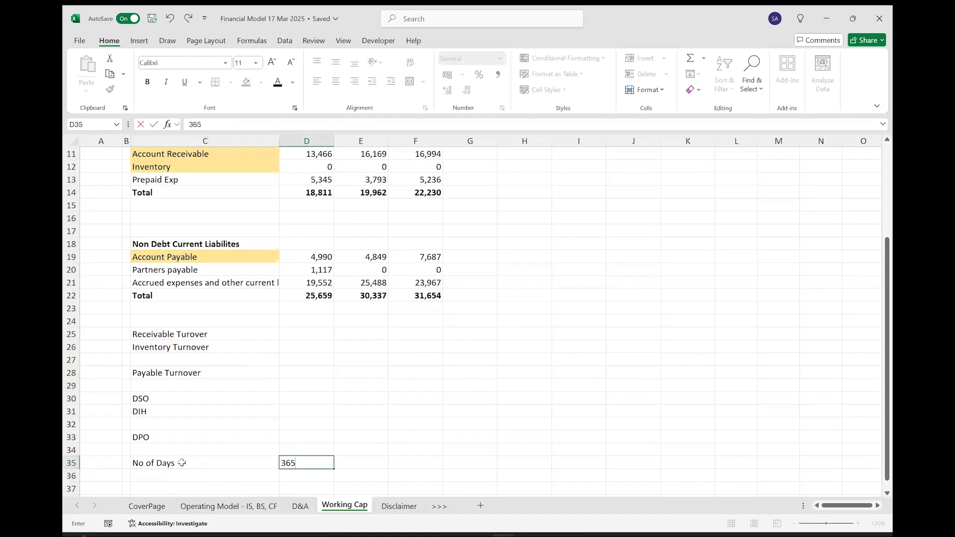
{"action": "key", "text": "ctrl+Return"}
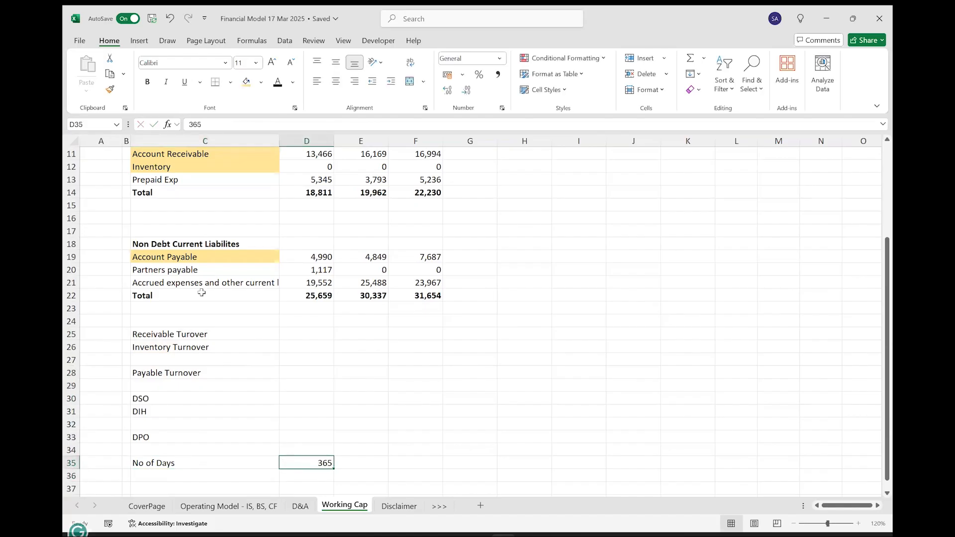
Colour the 365 in D35 blue as a hardcoded input and fill it across to FY 2029E in K35.
{"action": "left_click", "coordinate": [292, 82]}
{"action": "left_click", "coordinate": [277, 301]}
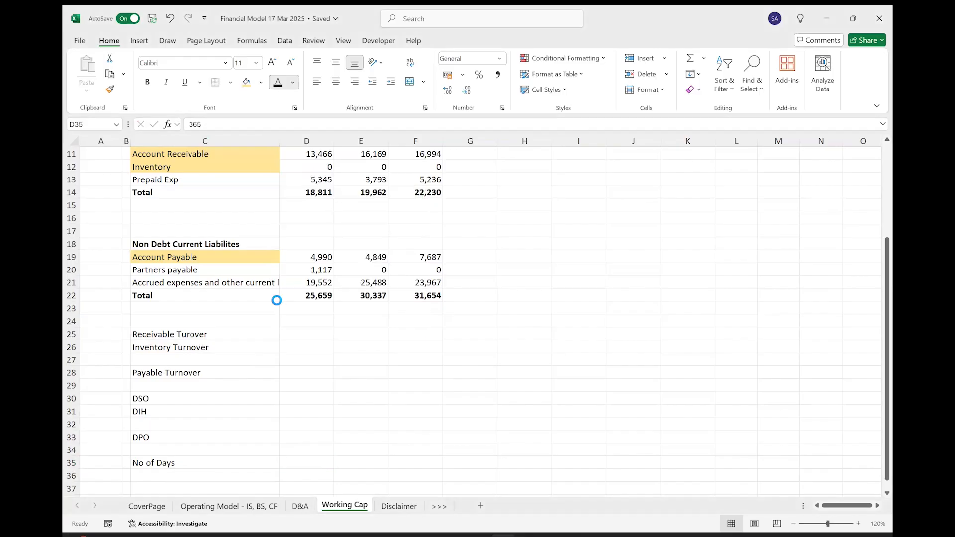
{"action": "key", "text": "shift+Right"}
{"action": "key", "text": "shift+Right"}
{"action": "key", "text": "shift+Right"}
{"action": "key", "text": "shift+Right"}
{"action": "key", "text": "shift+Right"}
{"action": "key", "text": "shift+Right"}
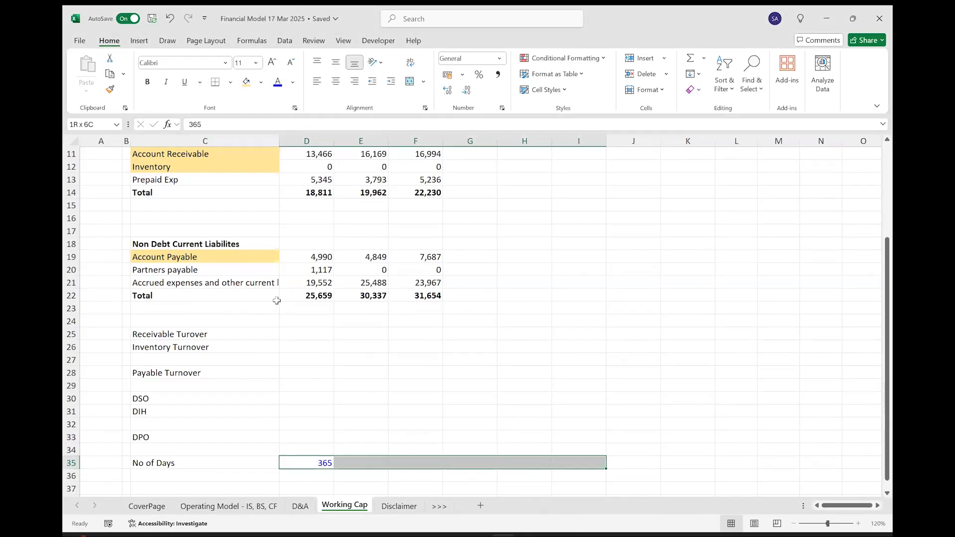
{"action": "key", "text": "shift+Right"}
{"action": "key", "text": "ctrl+r"}
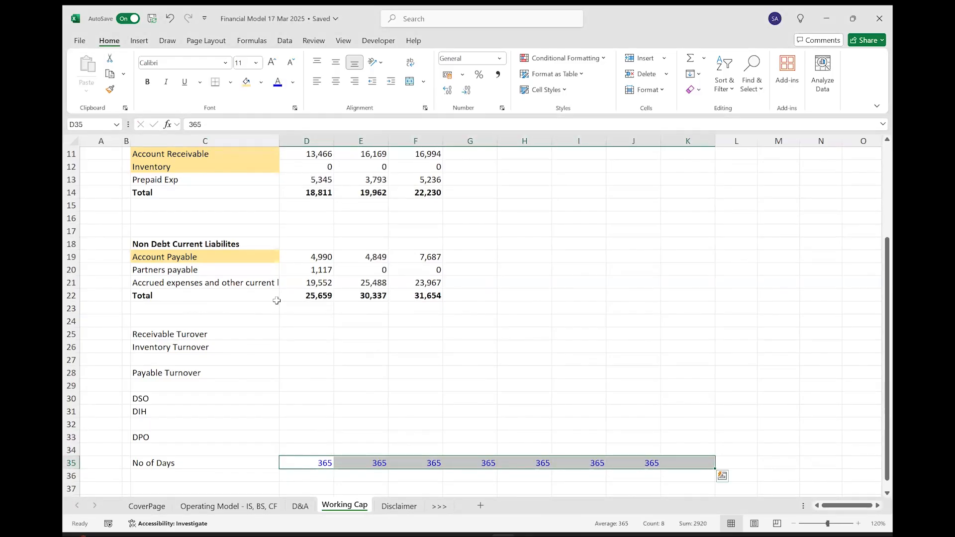
Calculate the FY 2024A Receivable Turover in F25 with =F6/AVERAGE(E11:F11).
{"action": "scroll", "coordinate": [276, 301], "scroll_direction": "up", "scroll_amount": 4}
{"action": "scroll", "coordinate": [277, 300], "scroll_direction": "down", "scroll_amount": 4}
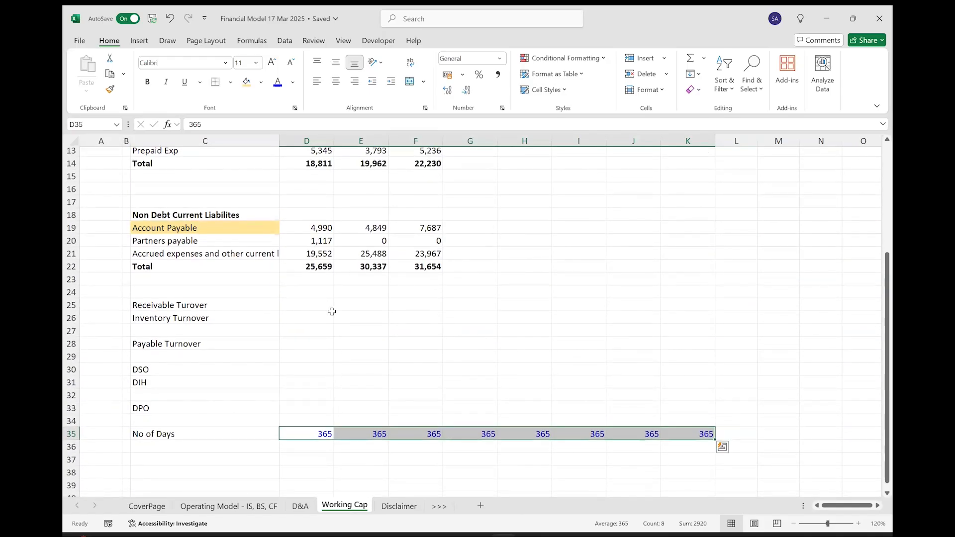
{"action": "left_click", "coordinate": [404, 304]}
{"action": "type", "text": "="}
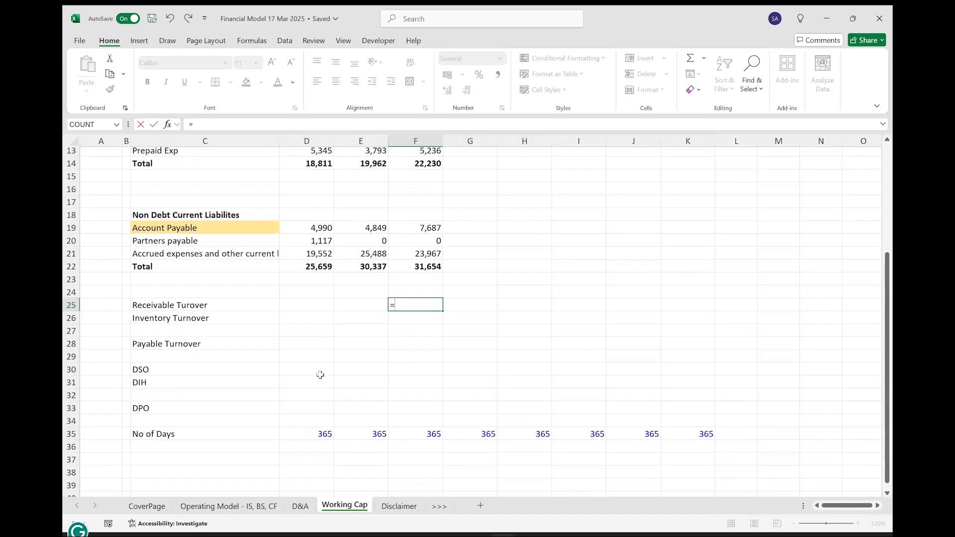
{"action": "scroll", "coordinate": [320, 375], "scroll_direction": "up", "scroll_amount": 4}
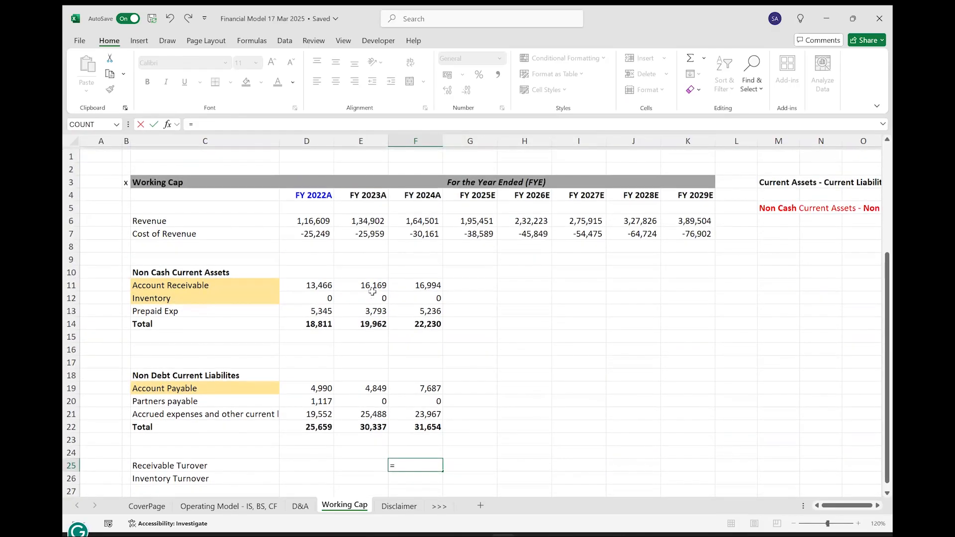
{"action": "left_click", "coordinate": [422, 218]}
{"action": "type", "text": "/av"}
{"action": "key", "text": "Down"}
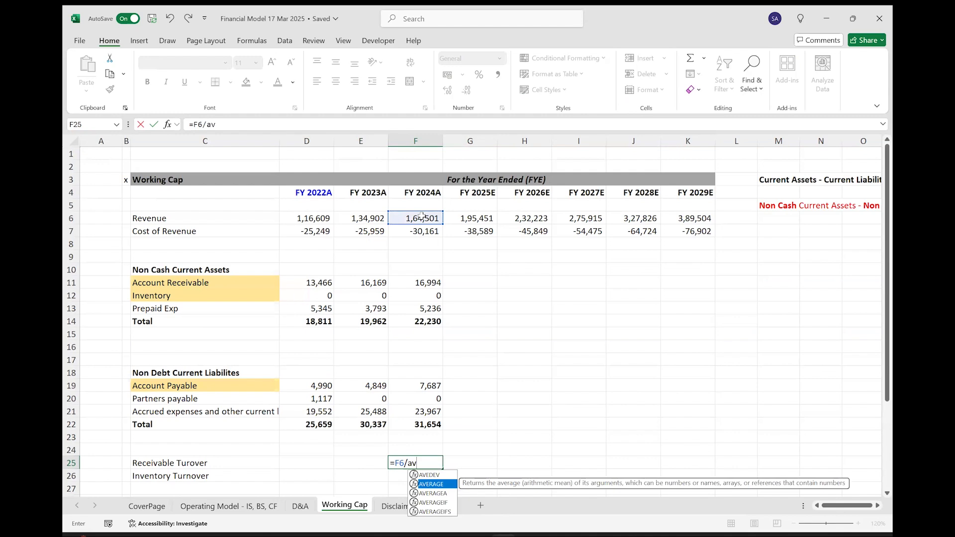
{"action": "key", "text": "Tab"}
{"action": "left_click_drag", "start_coordinate": [425, 282], "coordinate": [375, 282]}
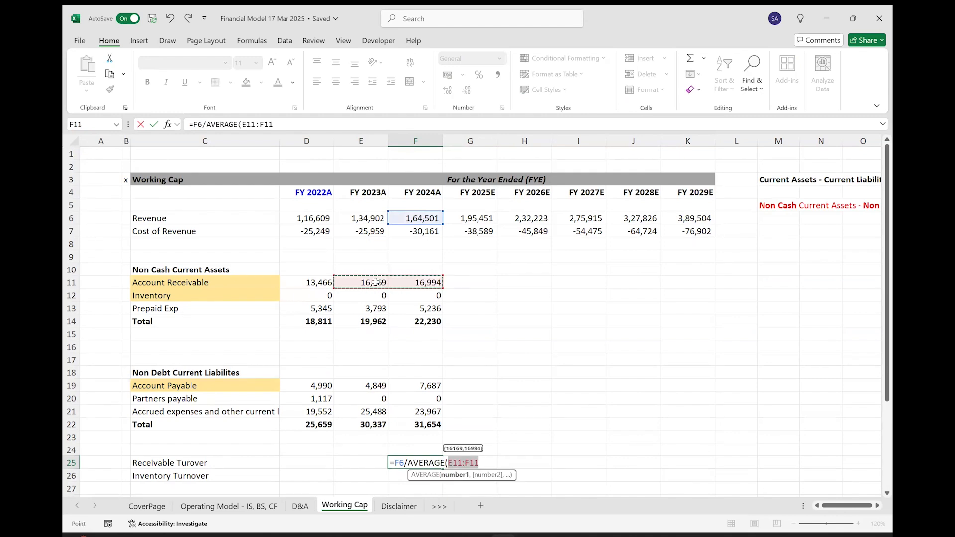
{"action": "key", "text": "Return"}
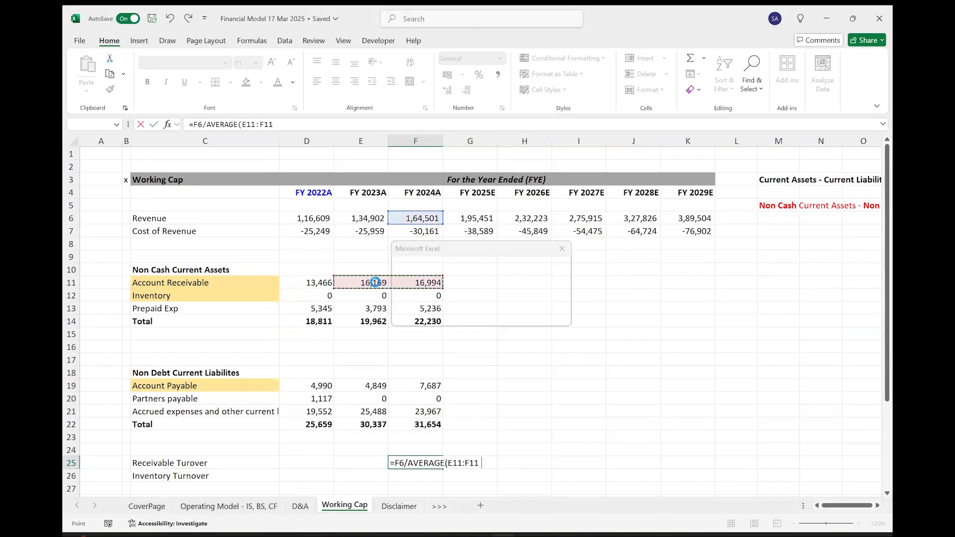
{"action": "key", "text": "Return"}
Copy the Receivable Turover formula from F25 to FY 2023A in E25 and check its cell references.
{"action": "key", "text": "Up"}
{"action": "key", "text": "ctrl+c"}
{"action": "key", "text": "Left"}
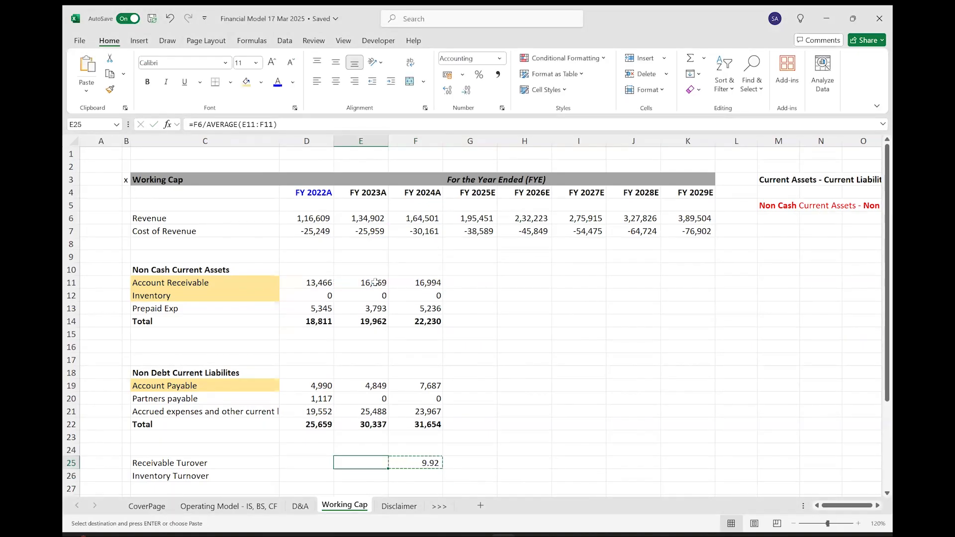
{"action": "key", "text": "ctrl+v"}
{"action": "key", "text": "Escape"}
{"action": "key", "text": "F2"}
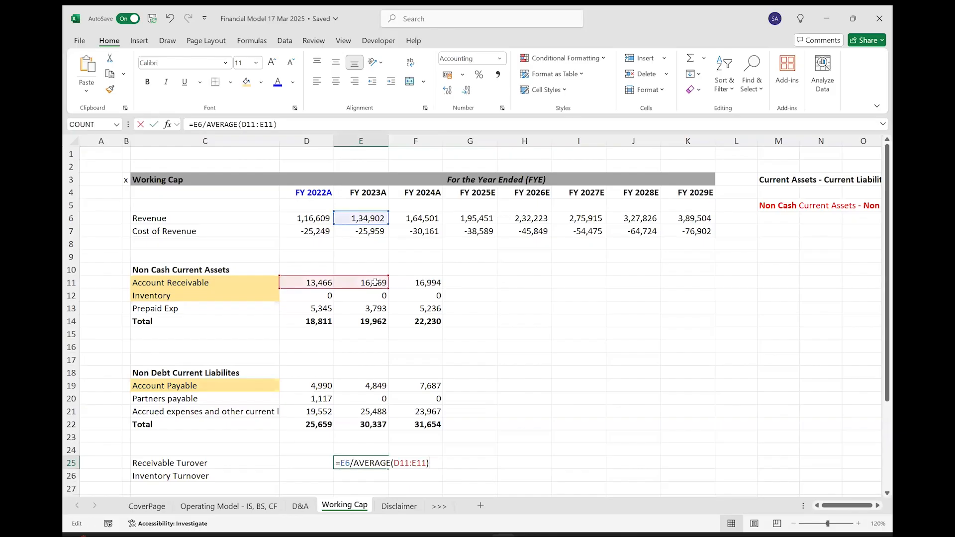
{"action": "key", "text": "ctrl+Return"}
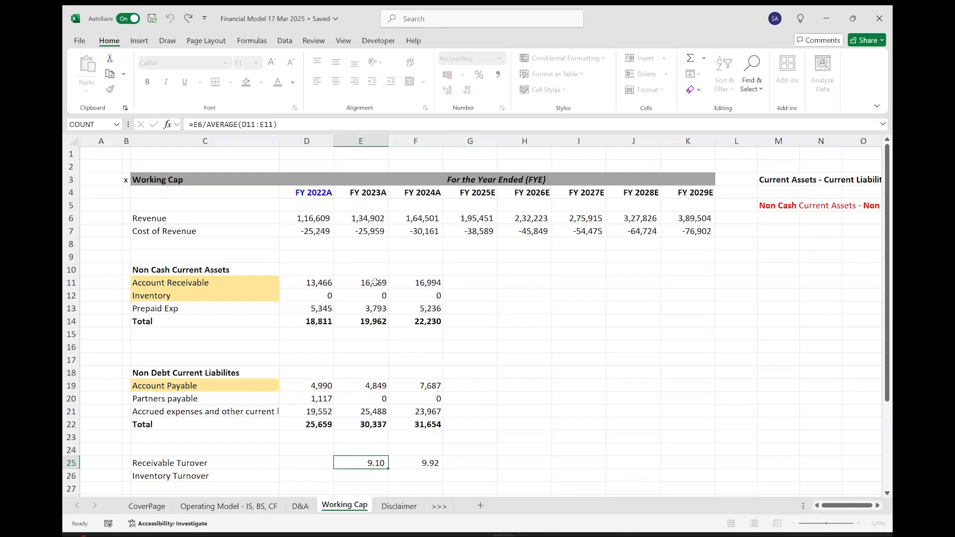
Calculate the FY 2024A Inventory Turnover in F26 with =F7/AVERAGE(E12:F12) and copy the cell.
{"action": "key", "text": "Right"}
{"action": "key", "text": "Down"}
{"action": "type", "text": "="}
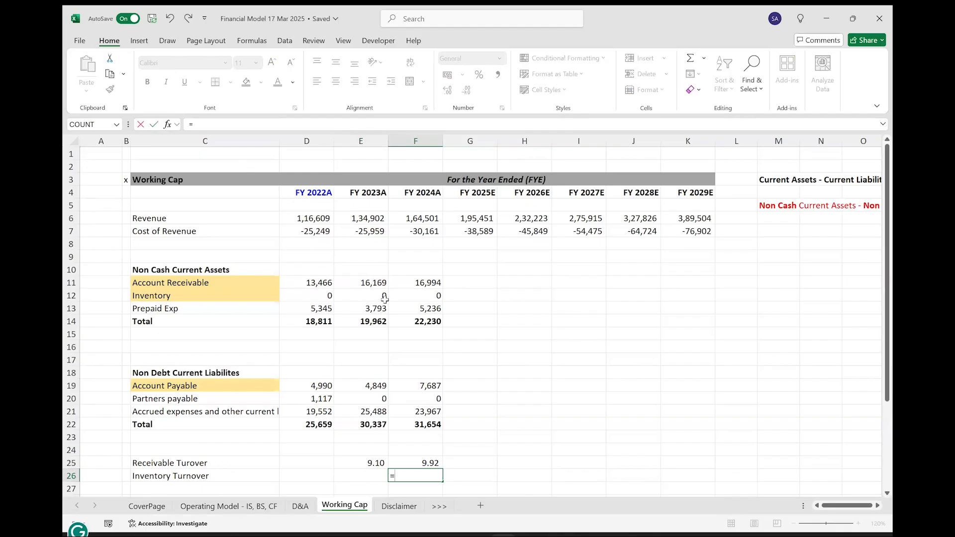
{"action": "left_click", "coordinate": [420, 236]}
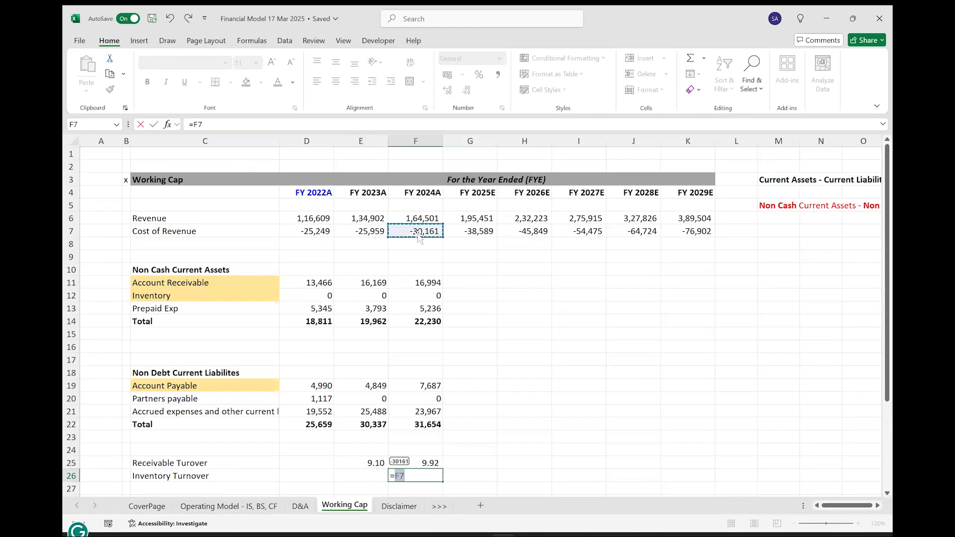
{"action": "type", "text": "/av"}
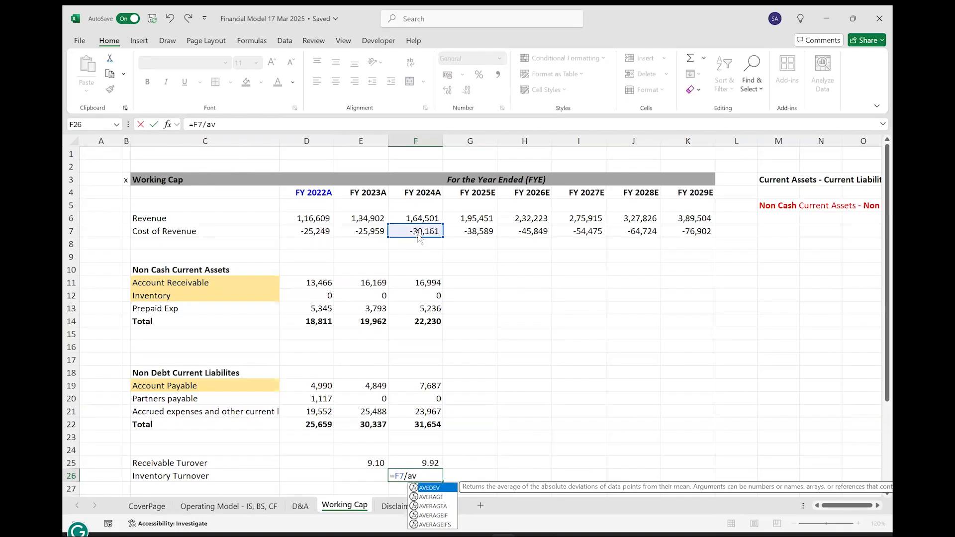
{"action": "key", "text": "Down"}
{"action": "key", "text": "Tab"}
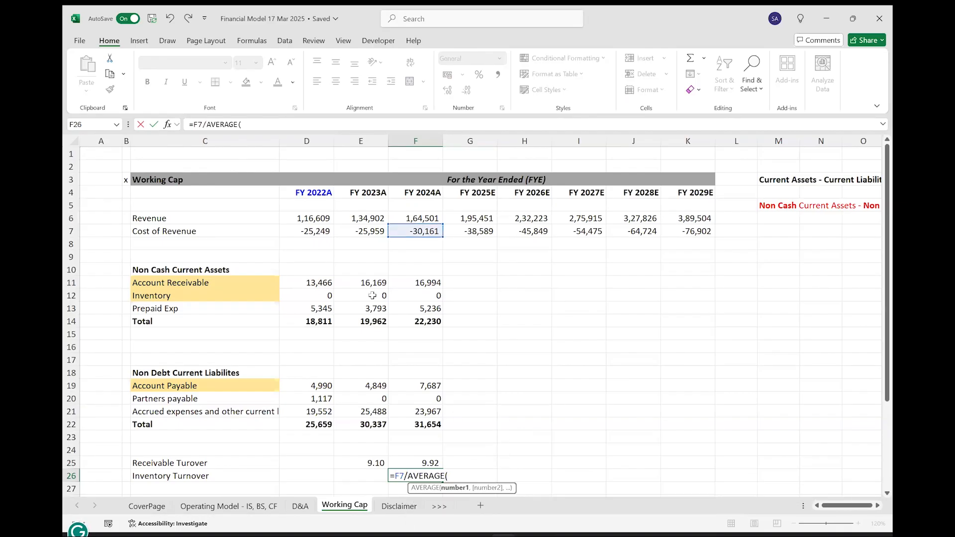
{"action": "left_click_drag", "start_coordinate": [372, 295], "coordinate": [398, 293]}
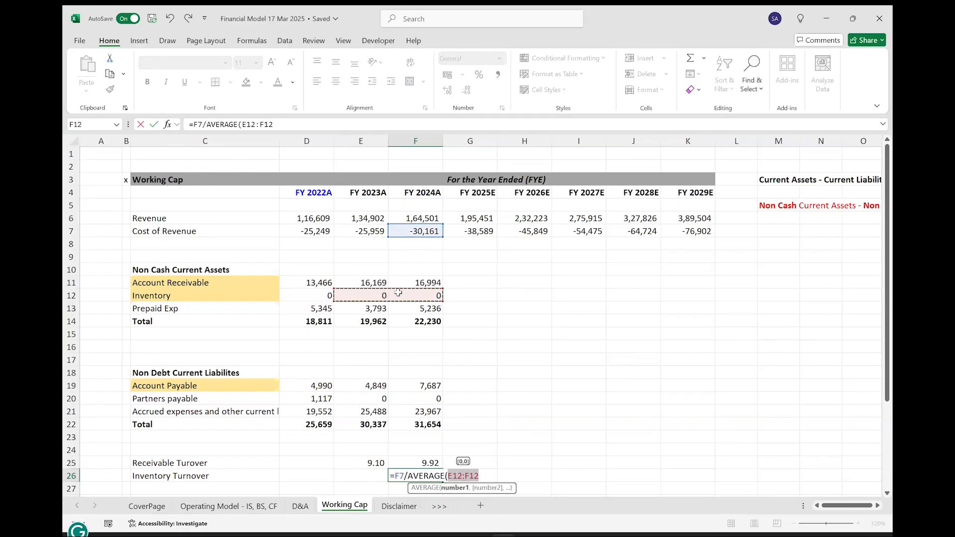
{"action": "type", "text": ")"}
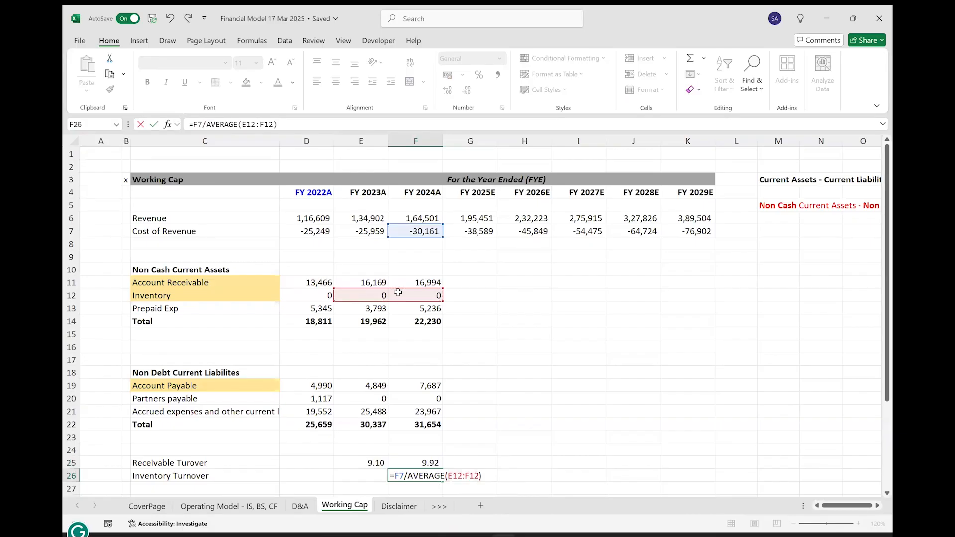
{"action": "key", "text": "ctrl+Return"}
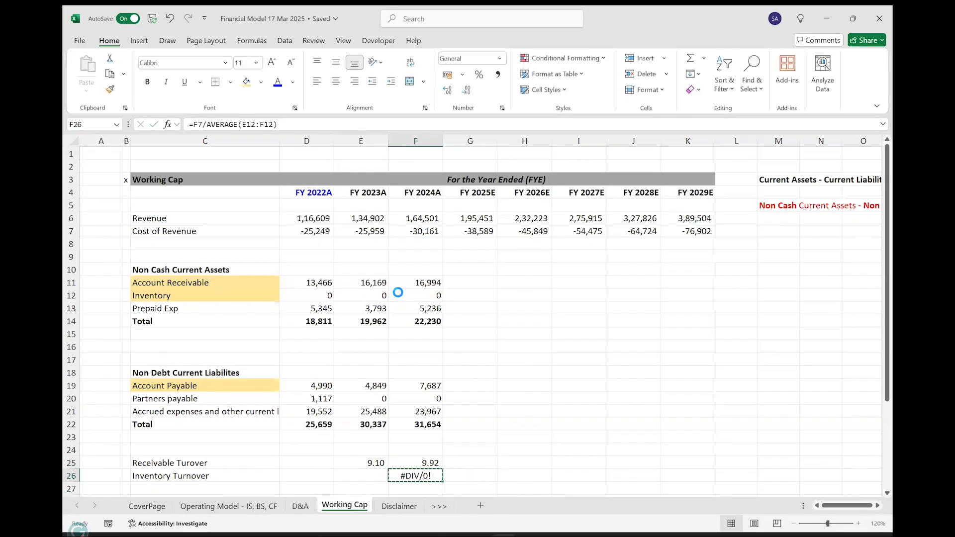
{"action": "key", "text": "ctrl+c"}
{"action": "key", "text": "Left"}
{"action": "key", "text": "Left"}
{"action": "key", "text": "Left"}
{"action": "key", "text": "ctrl+v"}
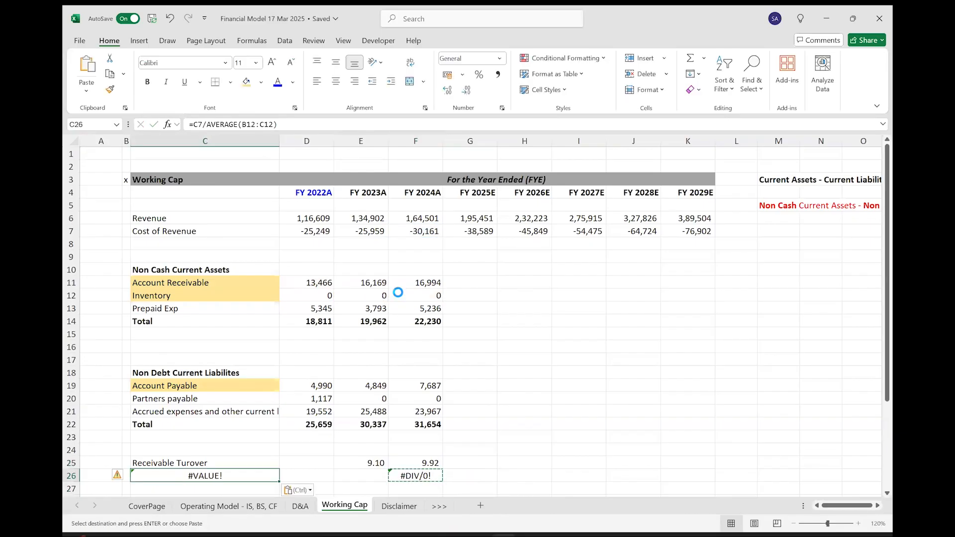
{"action": "type", "text": "Inventory Turnover"}
{"action": "key", "text": "Tab"}
{"action": "key", "text": "Tab"}
{"action": "key", "text": "Tab"}
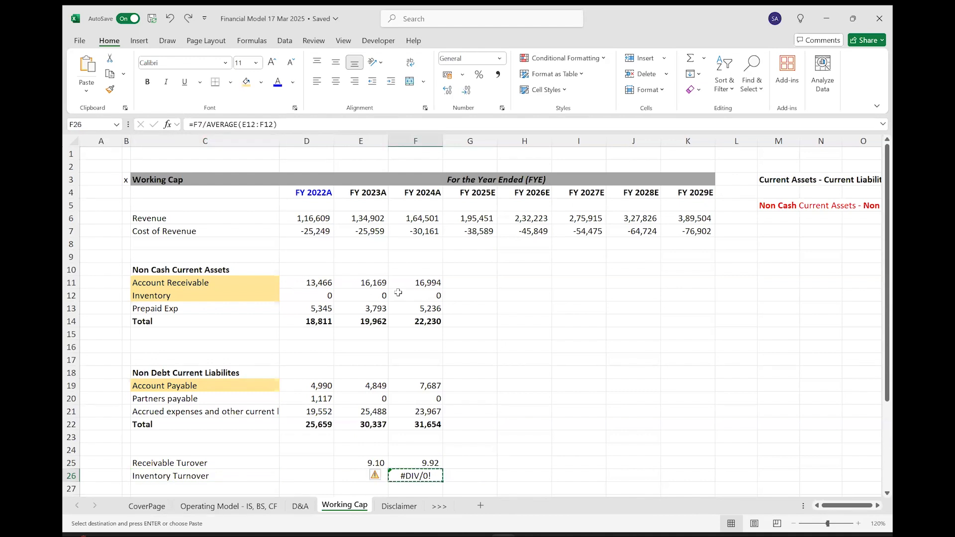
Paste the copied Inventory Turnover formula into FY 2023A in E26.
{"action": "key", "text": "Left"}
{"action": "key", "text": "alt+e"}
{"action": "key", "text": "Return"}
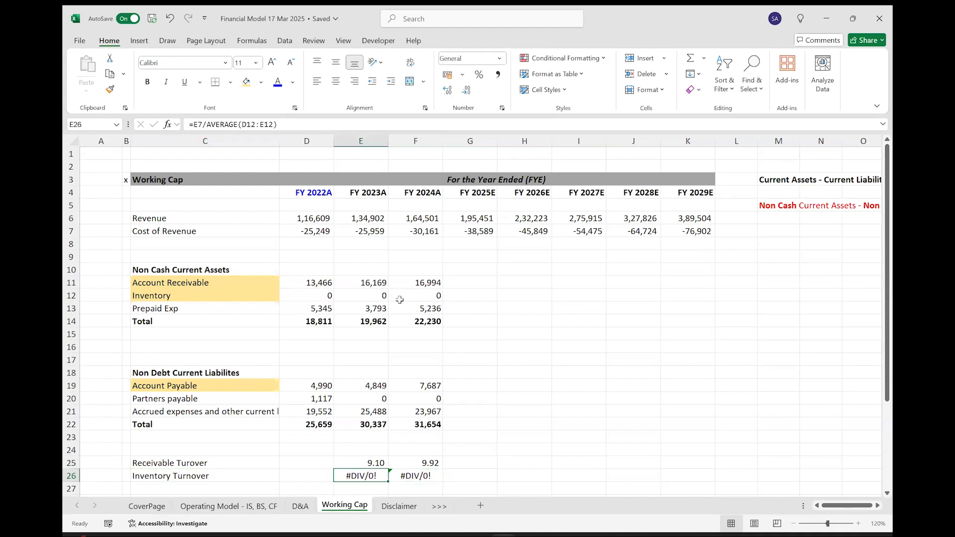
{"action": "scroll", "coordinate": [404, 380], "scroll_direction": "down", "scroll_amount": 1}
{"action": "scroll", "coordinate": [404, 381], "scroll_direction": "down", "scroll_amount": 1}
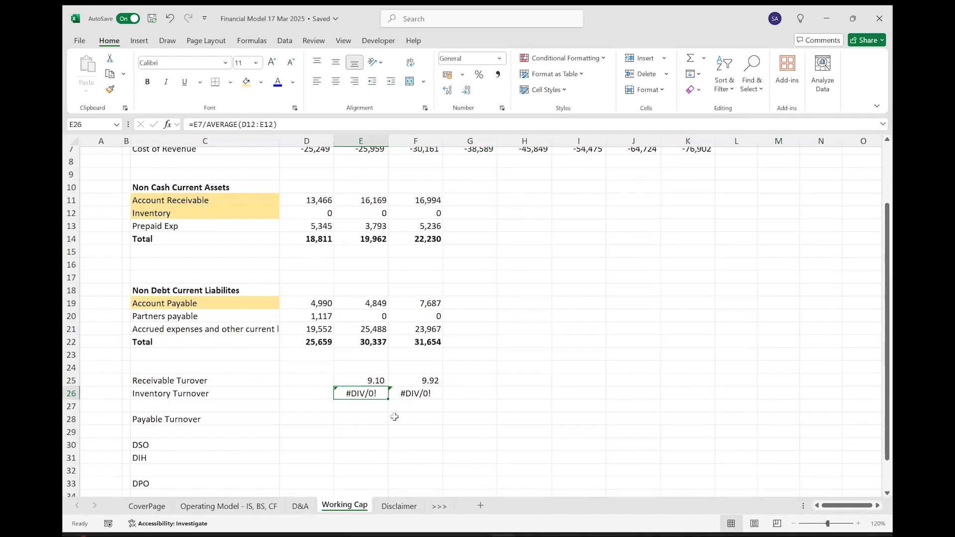
Calculate the FY 2024A Payable Turnover in F28 with =F7/AVERAGE(E19:F19).
{"action": "left_click", "coordinate": [416, 420]}
{"action": "type", "text": "="}
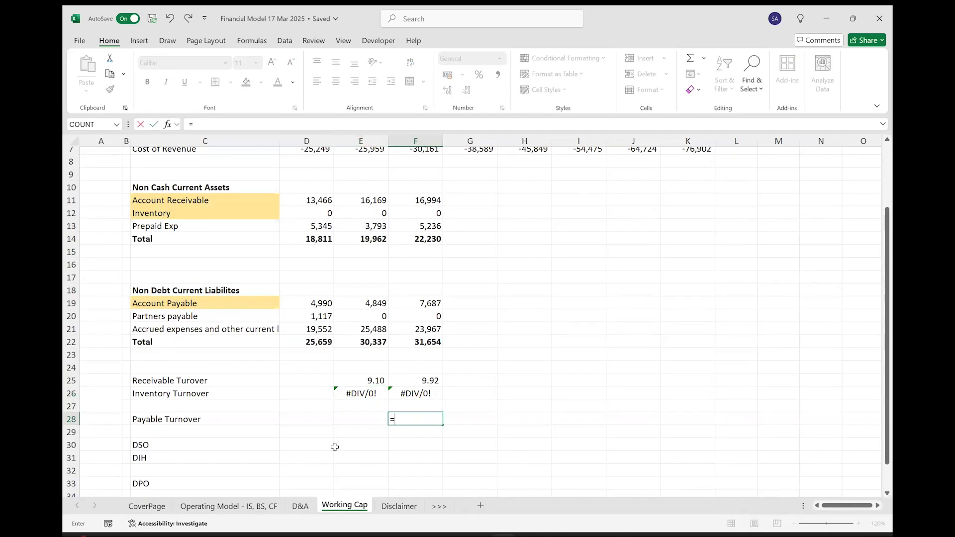
{"action": "scroll", "coordinate": [418, 206], "scroll_direction": "up", "scroll_amount": 2}
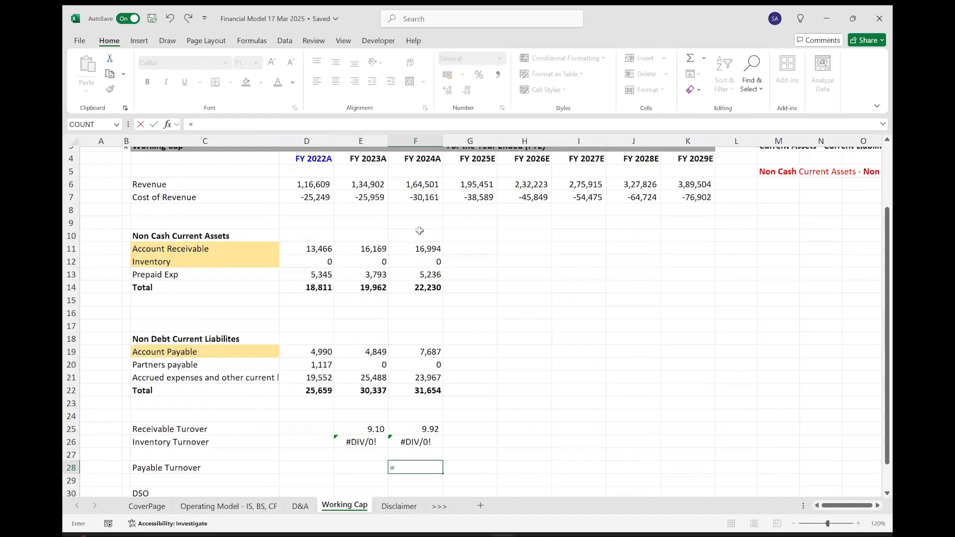
{"action": "left_click", "coordinate": [416, 204]}
{"action": "type", "text": "/"}
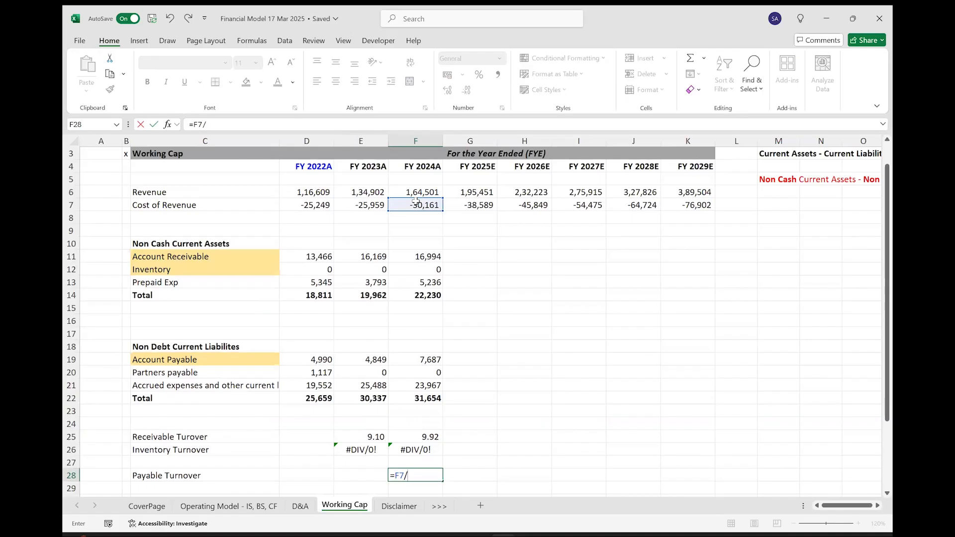
{"action": "type", "text": "ave"}
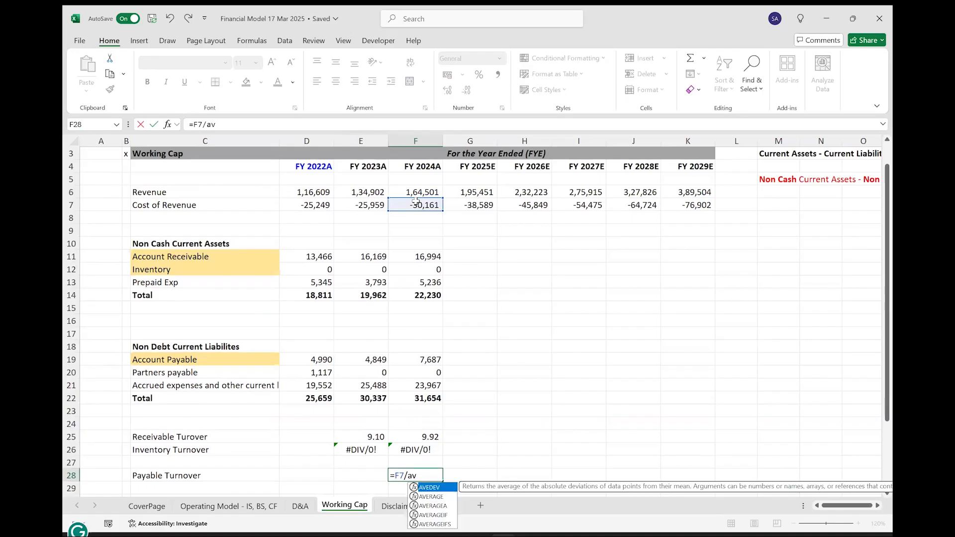
{"action": "key", "text": "Tab"}
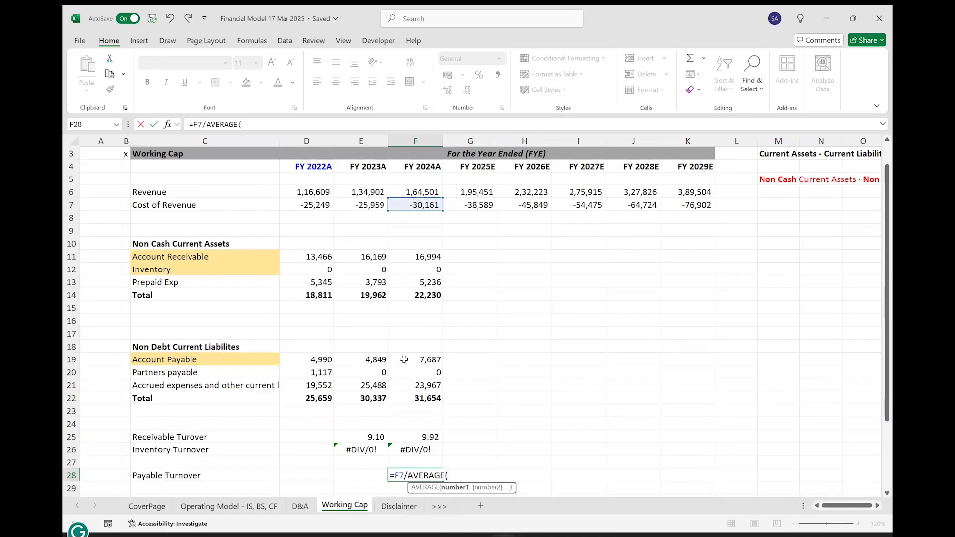
{"action": "left_click_drag", "start_coordinate": [401, 360], "coordinate": [372, 359]}
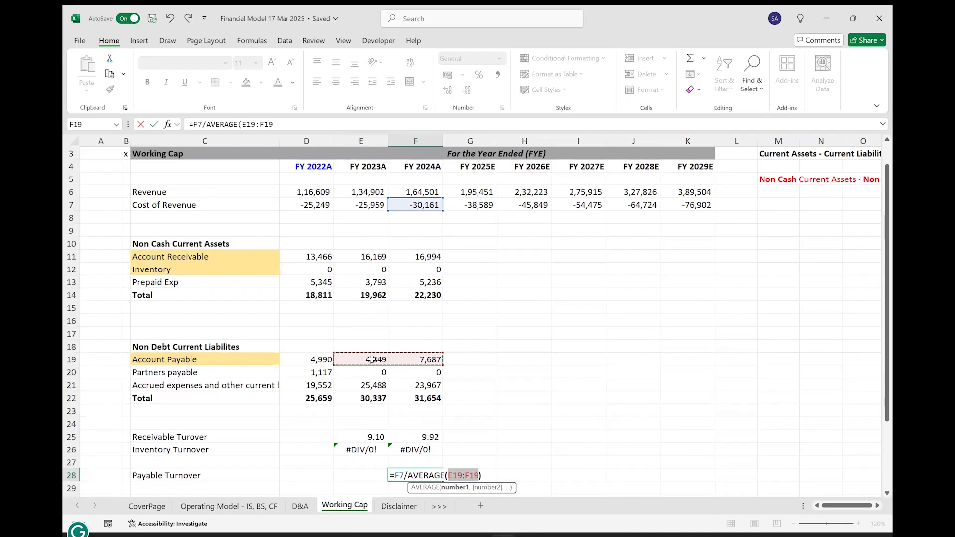
{"action": "type", "text": ")"}
{"action": "key", "text": "ctrl+Return"}
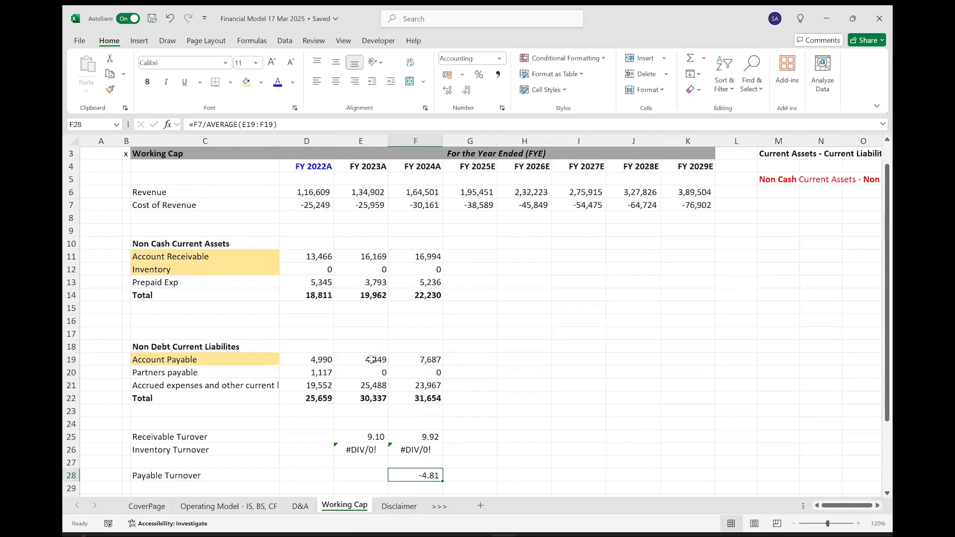
Negate the cost of revenue in the F28 Payable Turnover formula, making it =-F7/AVERAGE(E19:F19).
{"action": "double_click", "coordinate": [419, 479]}
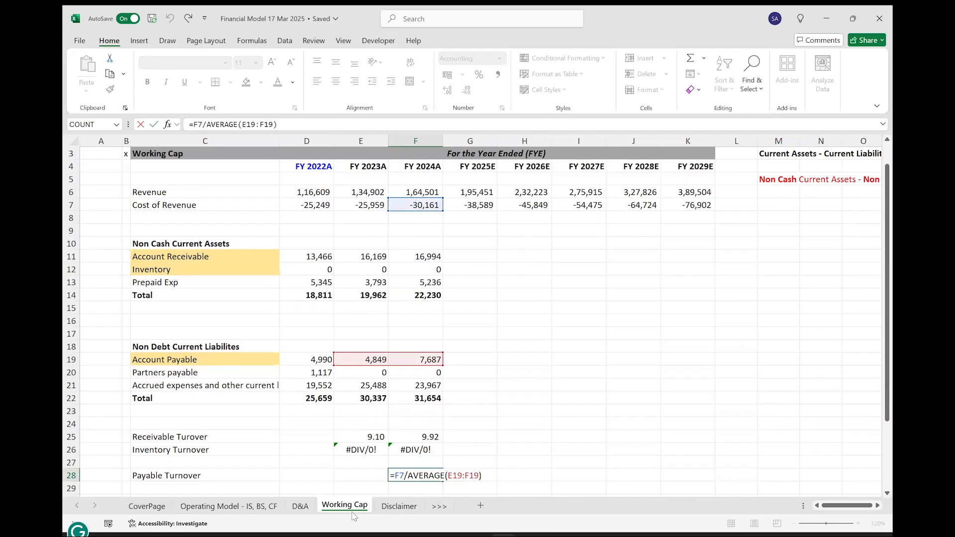
{"action": "type", "text": "-"}
{"action": "key", "text": "Return"}
Negate the cost of revenue in the F26 Inventory Turnover formula, making it =-F7/AVERAGE(E12:F12).
{"action": "key", "text": "Up"}
{"action": "key", "text": "Up"}
{"action": "key", "text": "Up"}
{"action": "key", "text": "F2"}
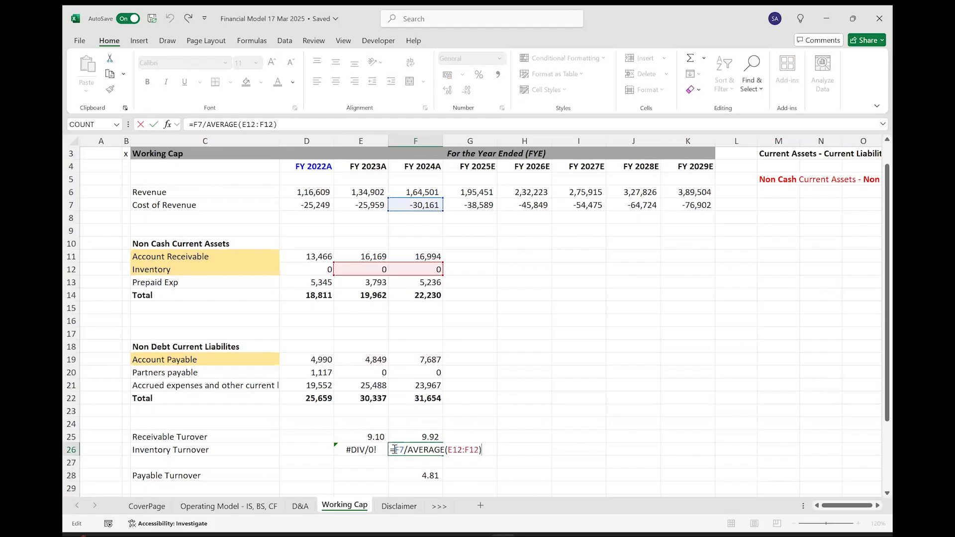
{"action": "type", "text": "-"}
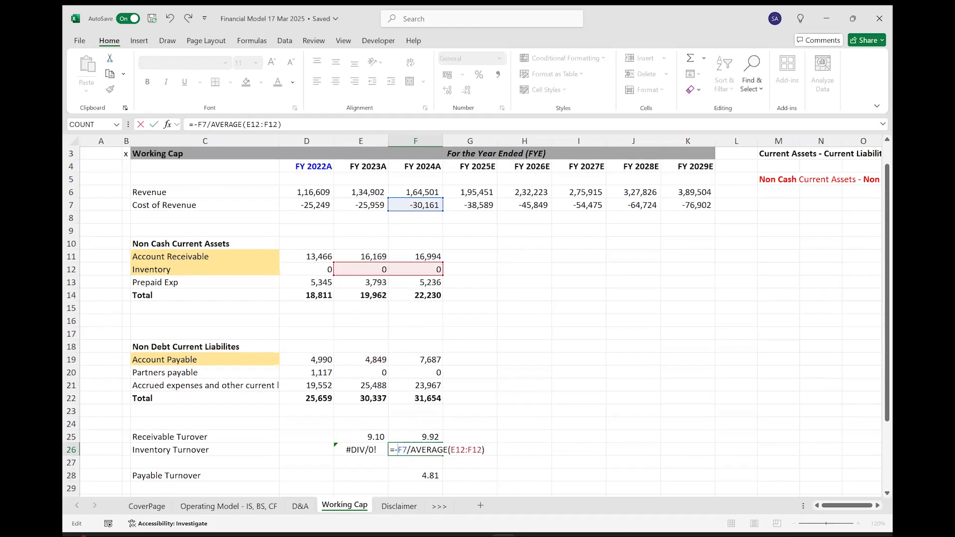
{"action": "key", "text": "ctrl+Return"}
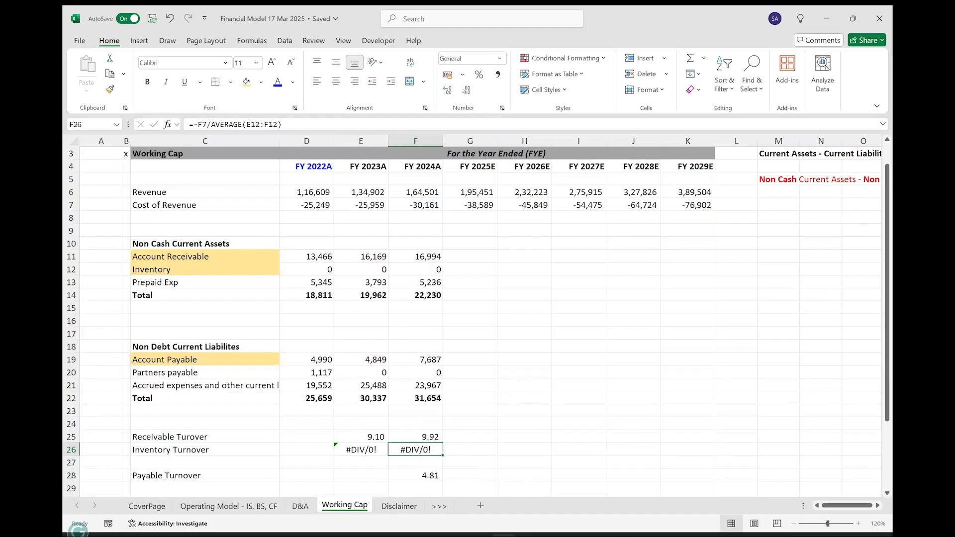
Copy the Inventory Turnover formula from F26 to FY 2023A in E26.
{"action": "key", "text": "ctrl+c"}
{"action": "key", "text": "Left"}
{"action": "key", "text": "ctrl+v"}
{"action": "key", "text": "Escape"}
Fill the Payable Turnover formula from F28 into FY 2023A in E28 and check its cell references.
{"action": "key", "text": "Right"}
{"action": "key", "text": "Down"}
{"action": "key", "text": "Down"}
{"action": "key", "text": "Left"}
{"action": "key", "text": "alt+e"}
{"action": "key", "text": "i"}
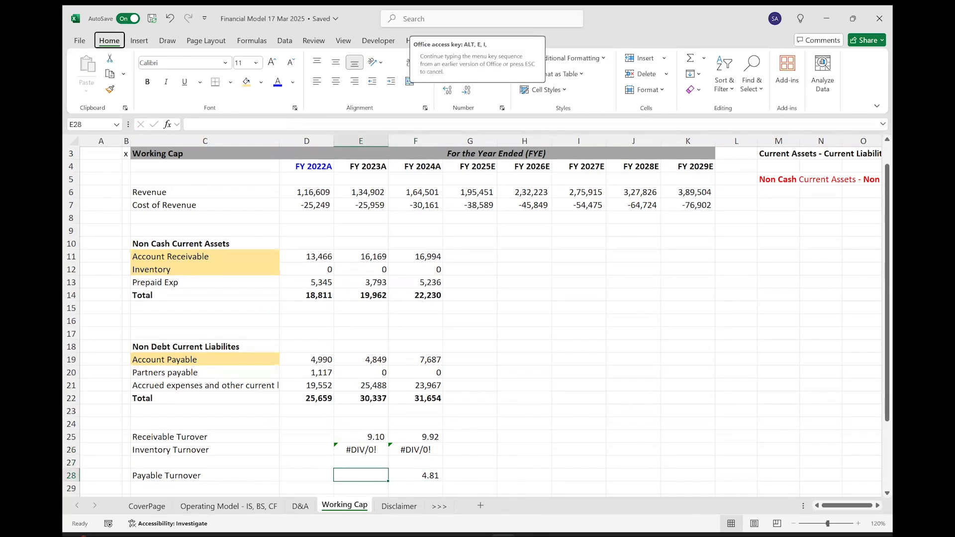
{"action": "key", "text": "l"}
{"action": "key", "text": "F2"}
{"action": "key", "text": "Escape"}
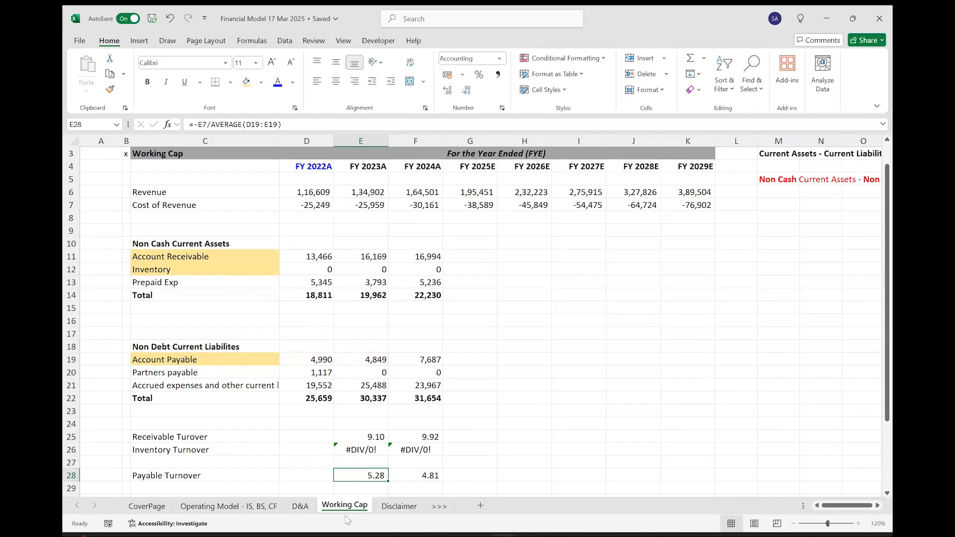
Calculate the FY 2024A DSO in F30 by dividing the number of days by Receivable Turnover, =F35/F25.
{"action": "scroll", "coordinate": [343, 427], "scroll_direction": "down", "scroll_amount": 3}
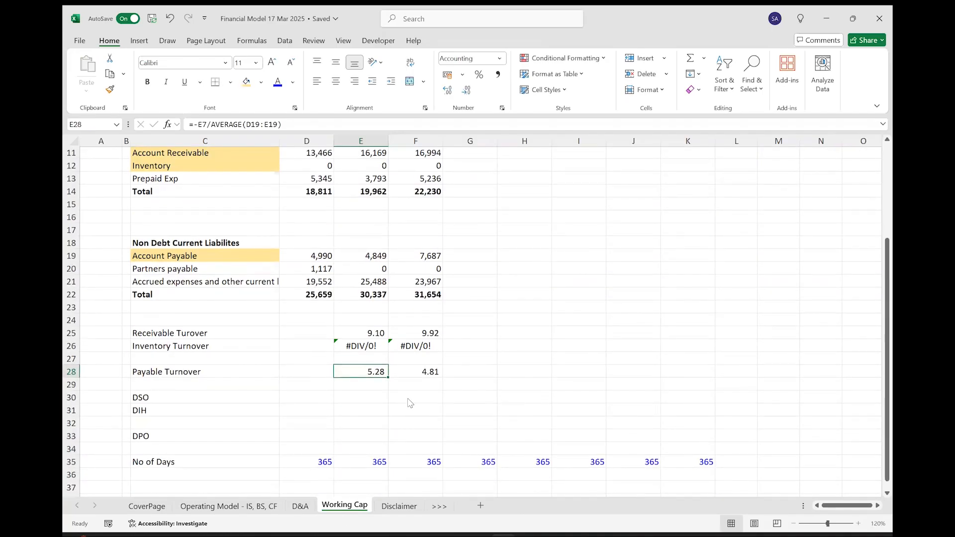
{"action": "left_click", "coordinate": [410, 402]}
{"action": "type", "text": "="}
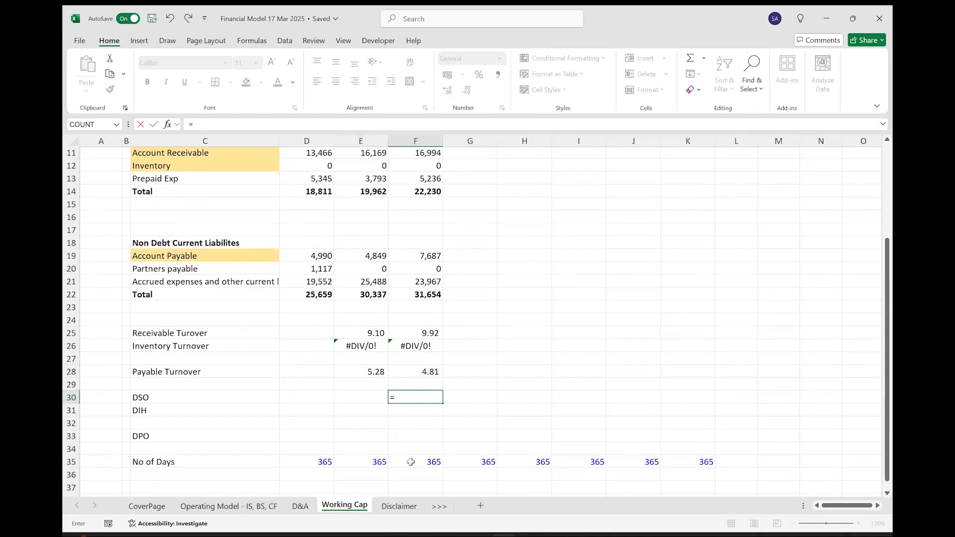
{"action": "left_click", "coordinate": [410, 462]}
{"action": "type", "text": "/"}
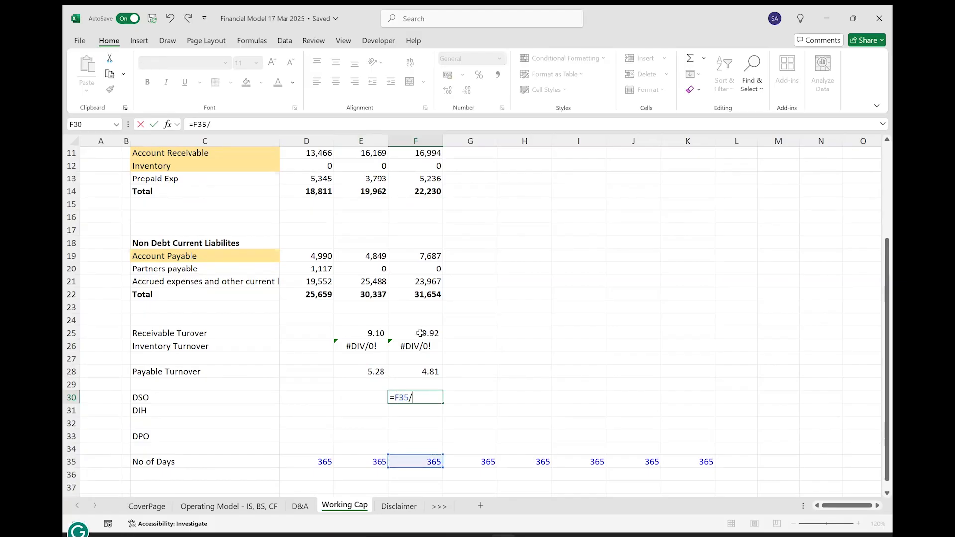
{"action": "left_click", "coordinate": [421, 333]}
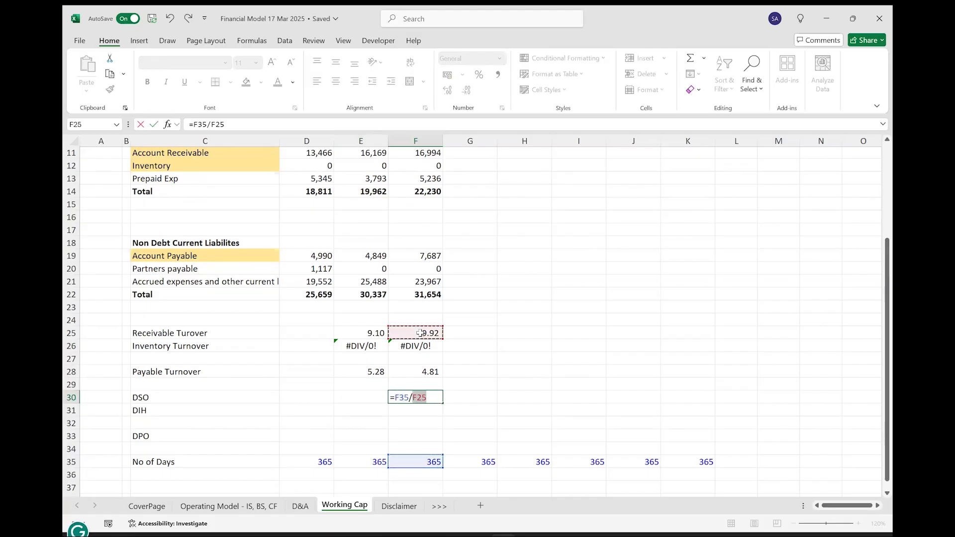
{"action": "key", "text": "Return"}
Calculate the FY 2024A DIH in F31 by dividing the number of days by Inventory Turnover, =F35/F26.
{"action": "type", "text": "="}
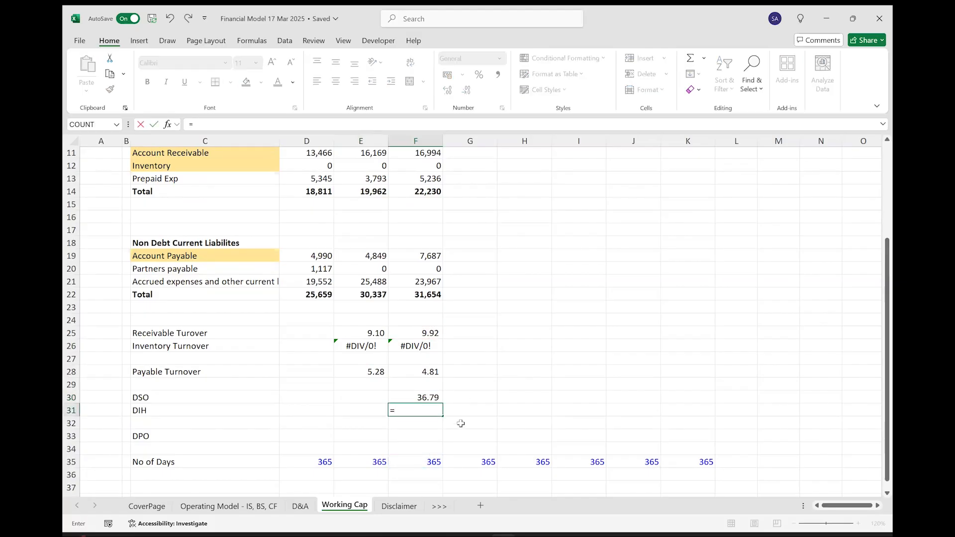
{"action": "left_click", "coordinate": [423, 462]}
{"action": "type", "text": "/"}
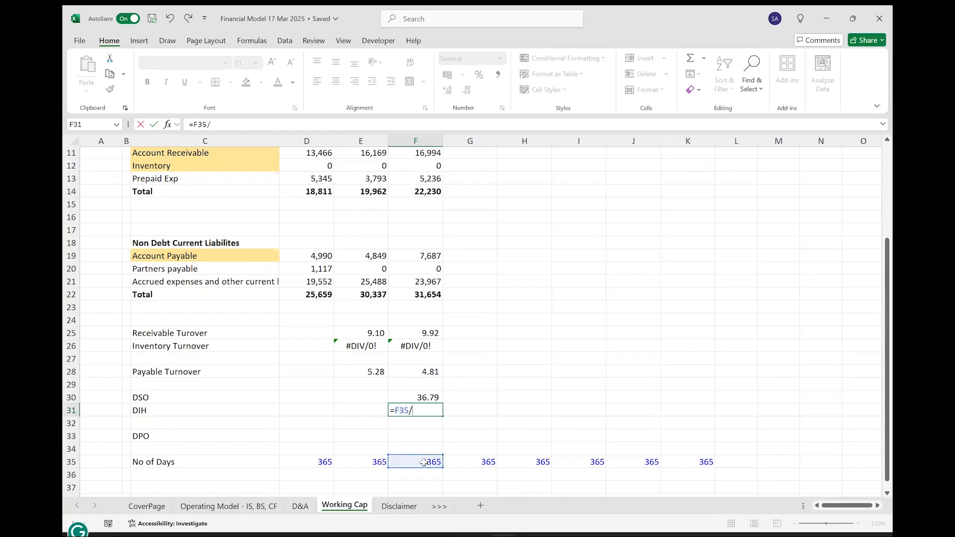
{"action": "left_click", "coordinate": [411, 346]}
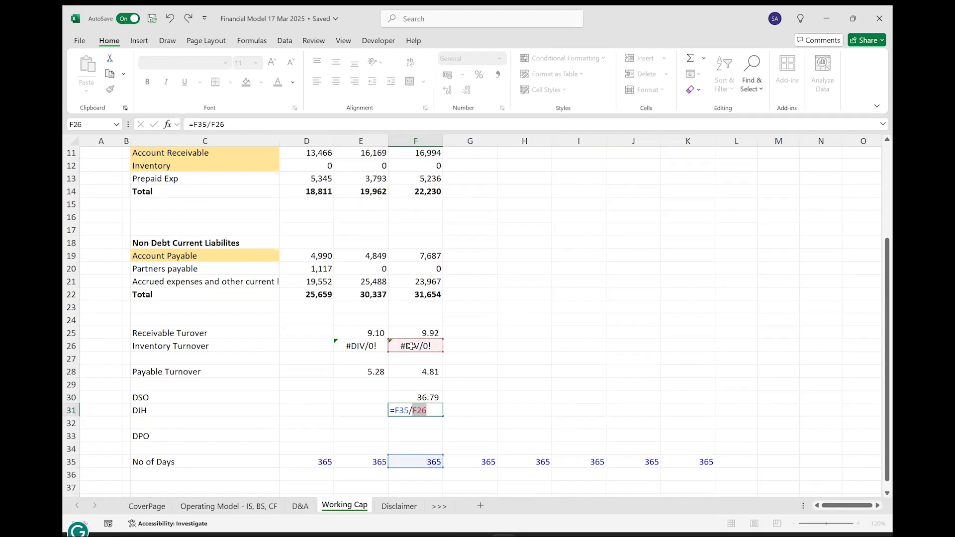
{"action": "key", "text": "Return"}
Calculate the FY 2024A DPO in F33 by dividing the number of days by Payable Turnover, =F35/F28.
{"action": "left_click", "coordinate": [437, 434]}
{"action": "type", "text": "="}
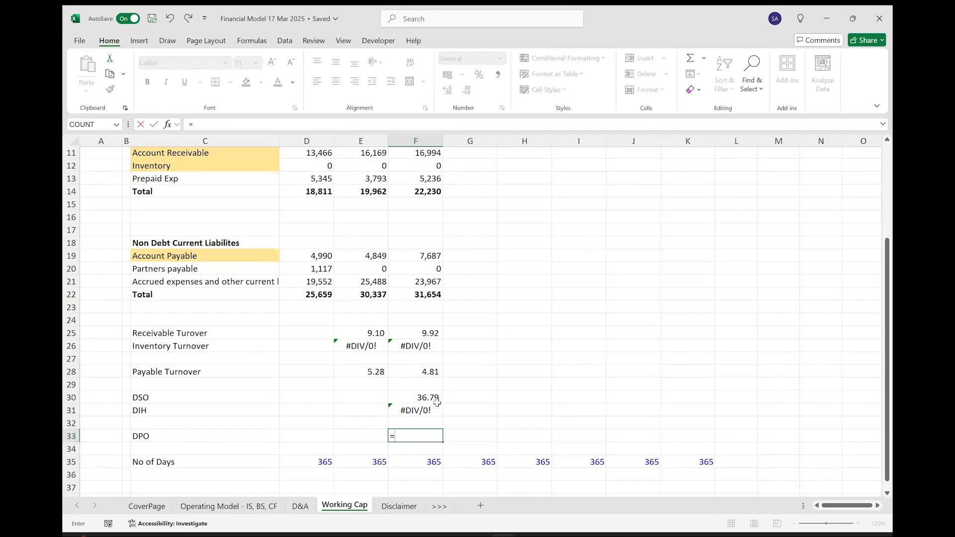
{"action": "left_click", "coordinate": [420, 462]}
{"action": "type", "text": "/"}
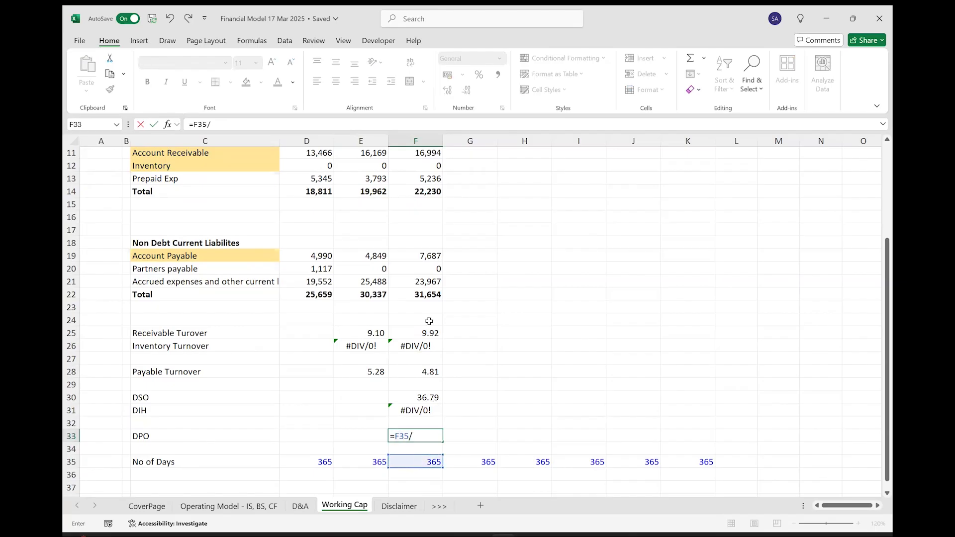
{"action": "left_click", "coordinate": [414, 373]}
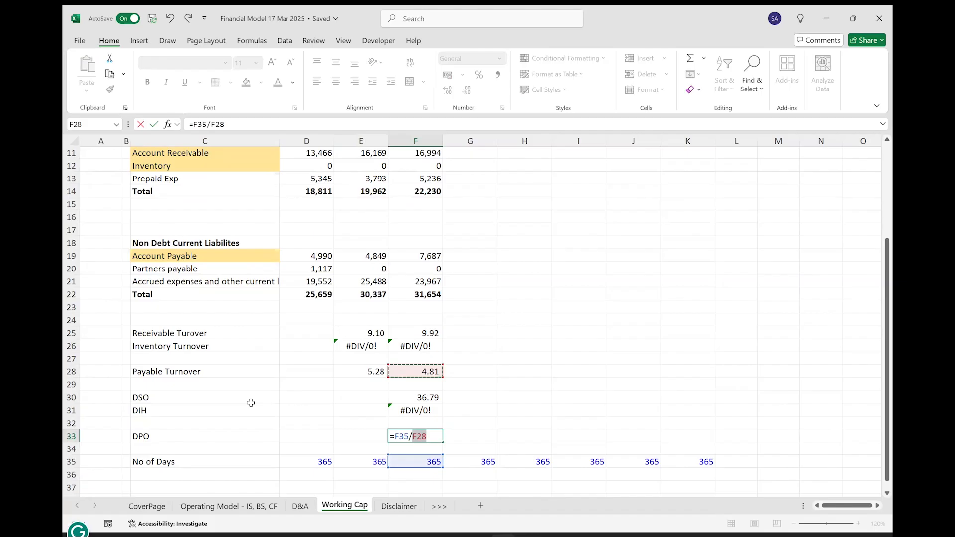
{"action": "key", "text": "ctrl+Return"}
Copy the DSO, DIH and DPO formulas from F30:F33 to FY 2023A in E30:E33.
{"action": "key", "text": "shift+Up"}
{"action": "key", "text": "shift+Up"}
Format the DSO values in E30:F30 to show no decimal places.
{"action": "key", "text": "shift+Up"}
{"action": "key", "text": "ctrl+c"}
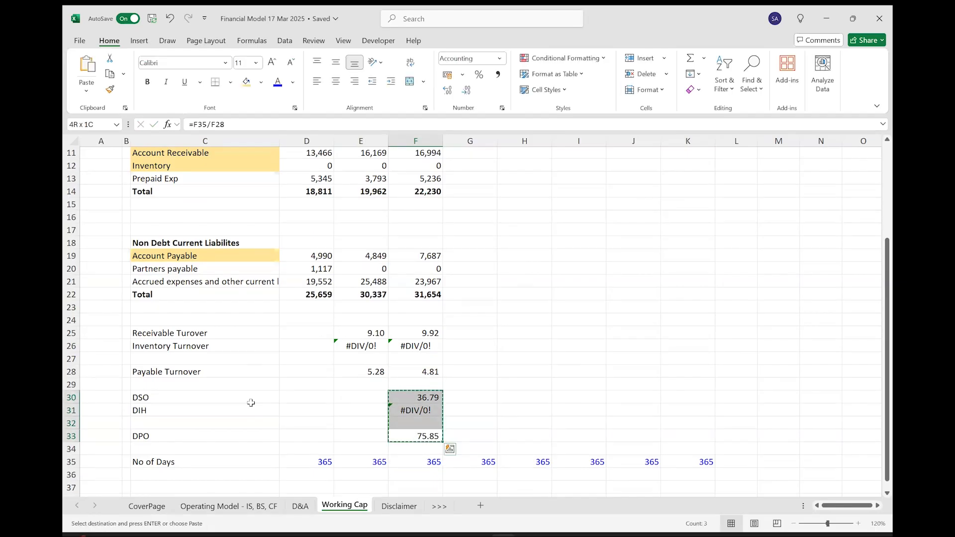
{"action": "key", "text": "Left"}
{"action": "key", "text": "shift+Down"}
{"action": "key", "text": "shift+Down"}
{"action": "key", "text": "shift+Down"}
{"action": "key", "text": "ctrl+v"}
{"action": "key", "text": "Escape"}
{"action": "key", "text": "shift+Up"}
{"action": "key", "text": "shift+Up"}
{"action": "key", "text": "shift+Up"}
{"action": "key", "text": "shift+Right"}
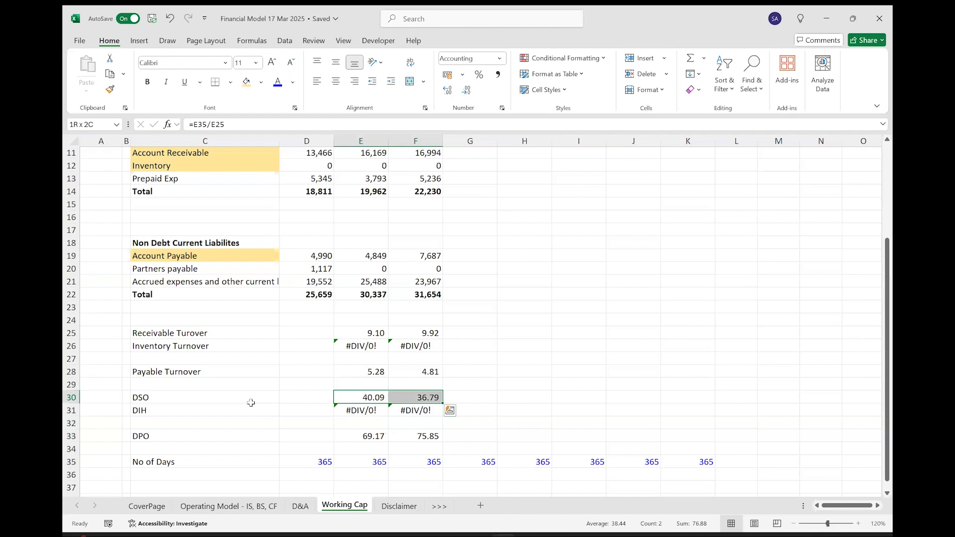
{"action": "left_click", "coordinate": [466, 91]}
{"action": "left_click", "coordinate": [467, 92]}
Format the DPO values in E33:F33 to show no decimal places.
{"action": "key", "text": "Down"}
{"action": "key", "text": "Down"}
{"action": "key", "text": "Down"}
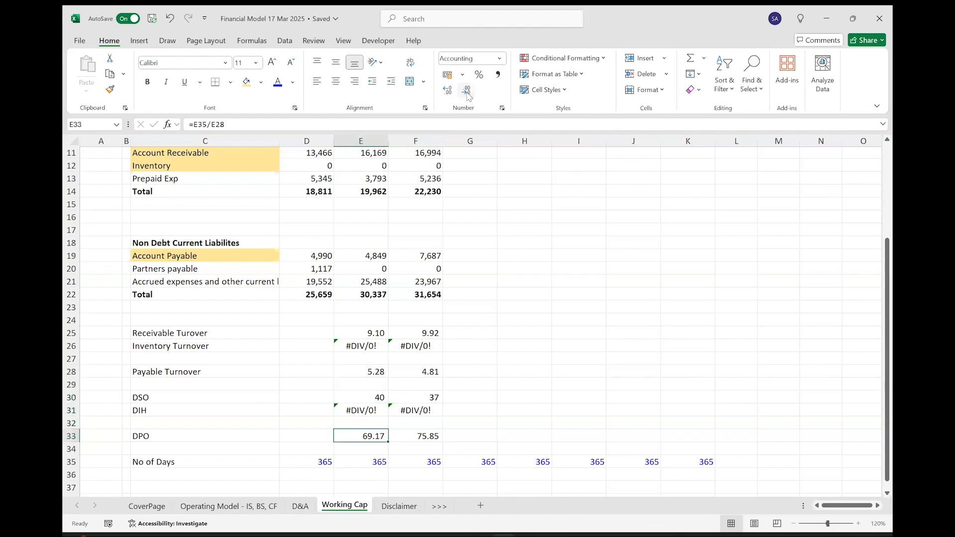
{"action": "key", "text": "shift+Right"}
{"action": "left_click", "coordinate": [466, 91]}
{"action": "left_click", "coordinate": [467, 91]}
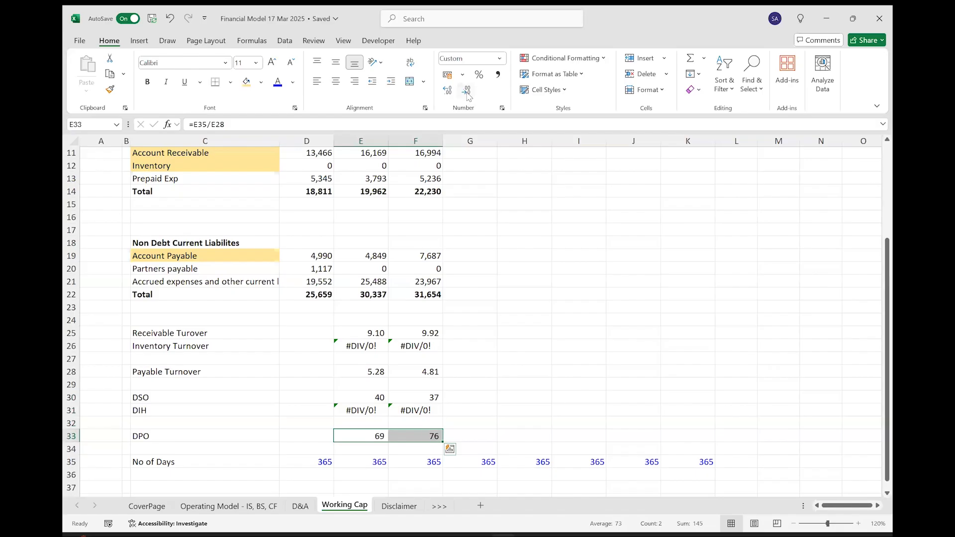
Select the DIH cells E31:F31 and save the workbook.
{"action": "key", "text": "Up"}
{"action": "key", "text": "Up"}
{"action": "key", "text": "shift+Right"}
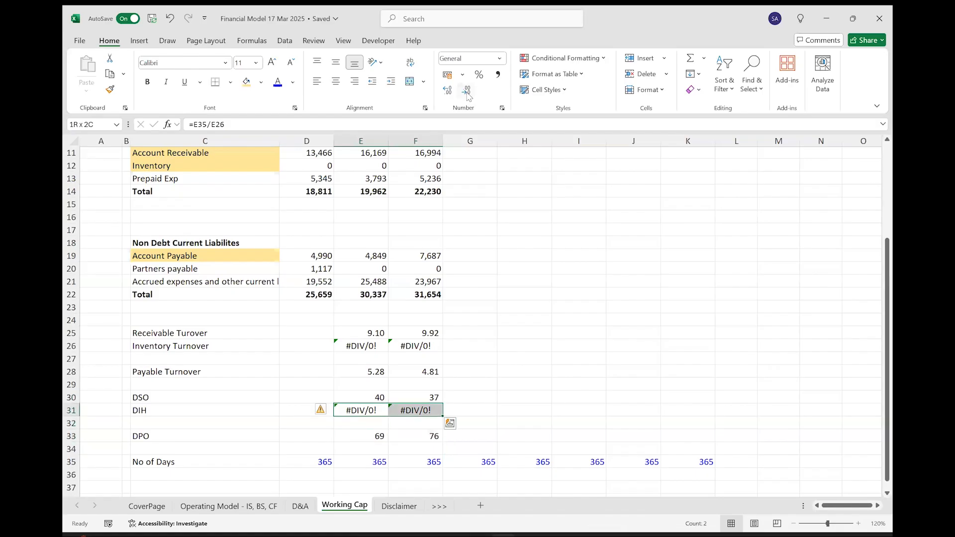
{"action": "left_click", "coordinate": [152, 22]}
Wrap the Inventory Turnover formula in E26 with IFERROR so that errors return "n.a.".
{"action": "key", "text": "Up"}
{"action": "key", "text": "Right"}
{"action": "key", "text": "Up"}
{"action": "key", "text": "Up"}
{"action": "key", "text": "Up"}
{"action": "key", "text": "Up"}
{"action": "key", "text": "Left"}
{"action": "key", "text": "F2"}
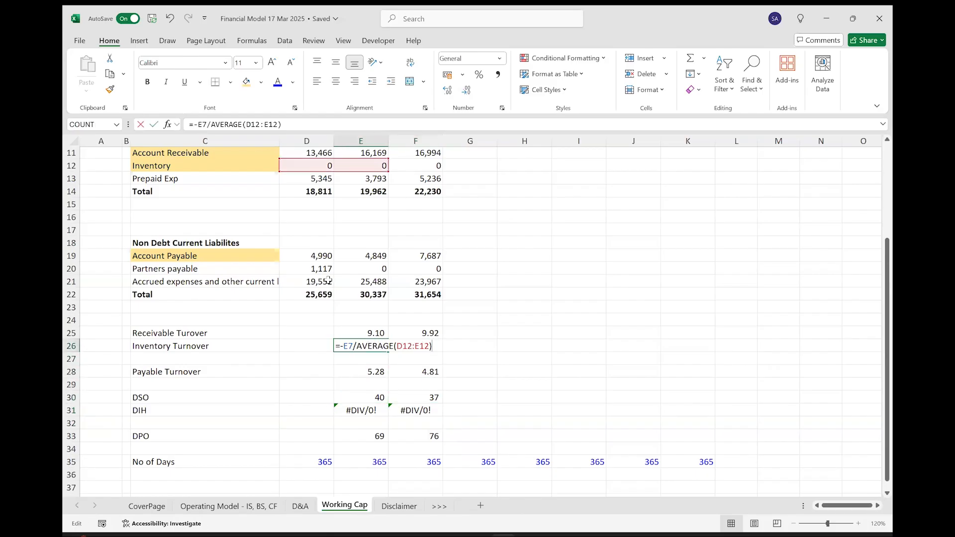
{"action": "key", "text": "Left"}
{"action": "key", "text": "Left"}
{"action": "key", "text": "Left"}
{"action": "key", "text": "Left"}
{"action": "key", "text": "Left"}
{"action": "key", "text": "Left"}
{"action": "key", "text": "Left"}
{"action": "key", "text": "Left"}
{"action": "key", "text": "Left"}
{"action": "key", "text": "Left"}
{"action": "key", "text": "Left"}
{"action": "key", "text": "Left"}
{"action": "key", "text": "Left"}
{"action": "key", "text": "Left"}
{"action": "key", "text": "Left"}
{"action": "key", "text": "Left"}
{"action": "key", "text": "Left"}
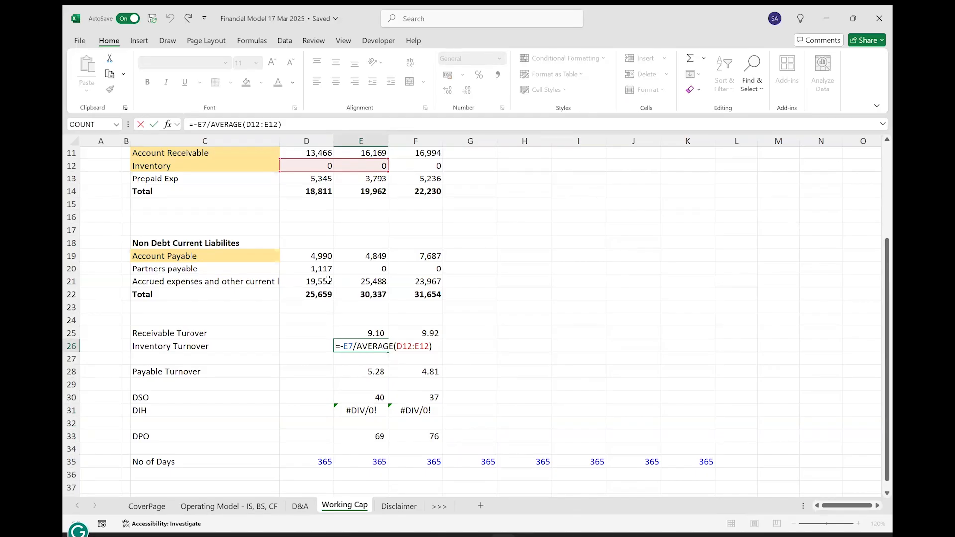
{"action": "type", "text": "if"}
{"action": "key", "text": "Down"}
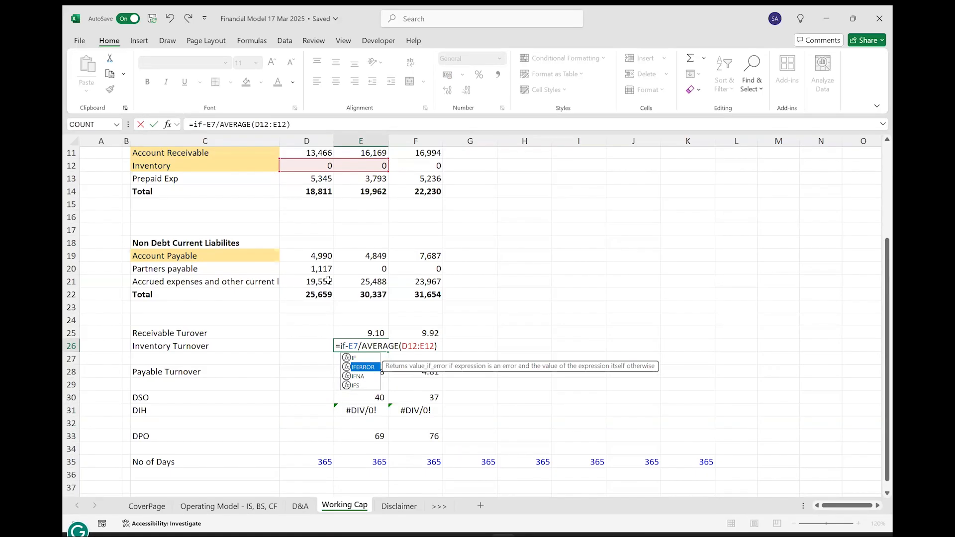
{"action": "key", "text": "Tab"}
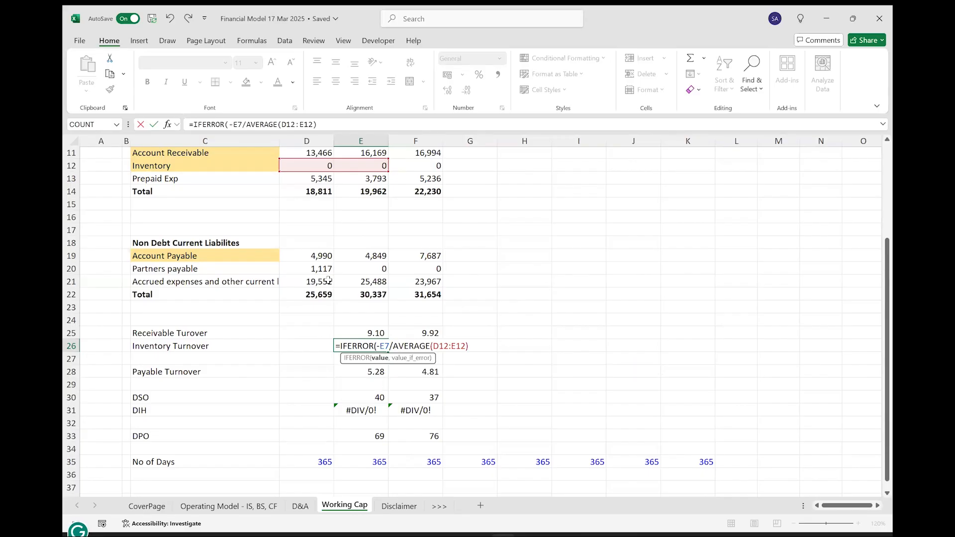
{"action": "key", "text": "shift+End"}
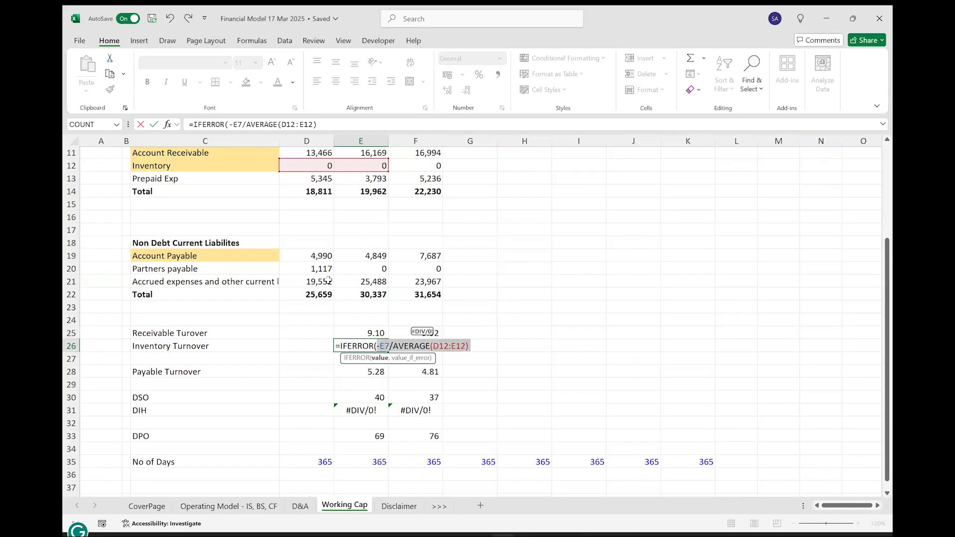
{"action": "key", "text": "End"}
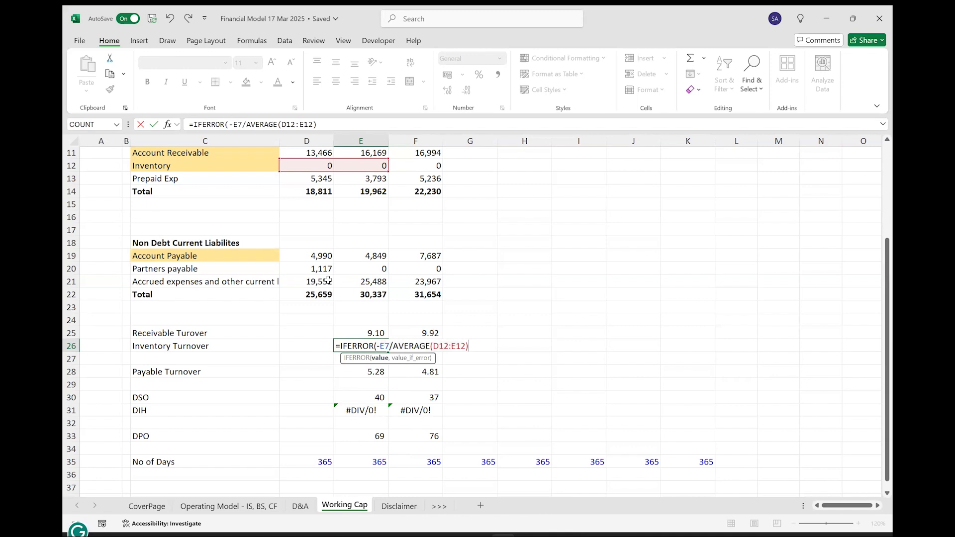
{"action": "type", "text": ",\"n.a."}
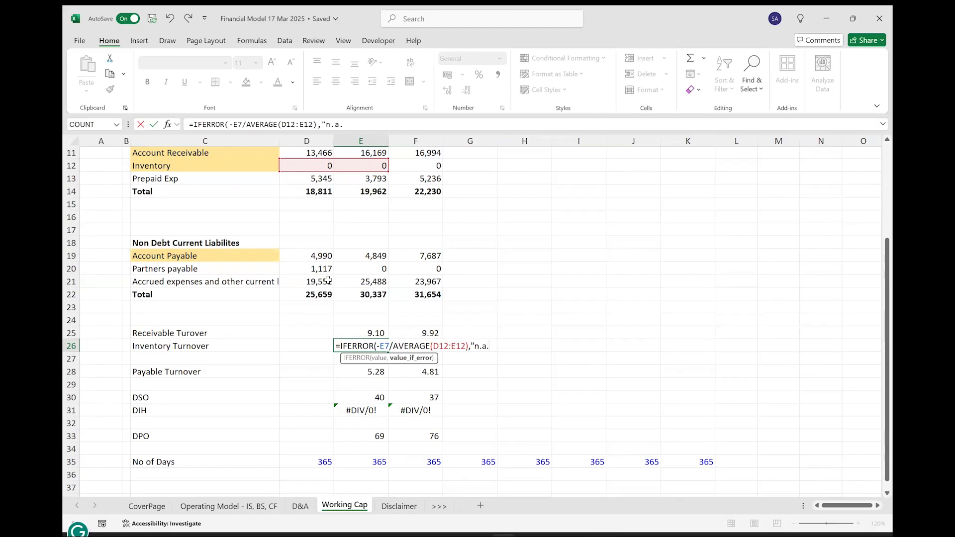
{"action": "type", "text": "\")"}
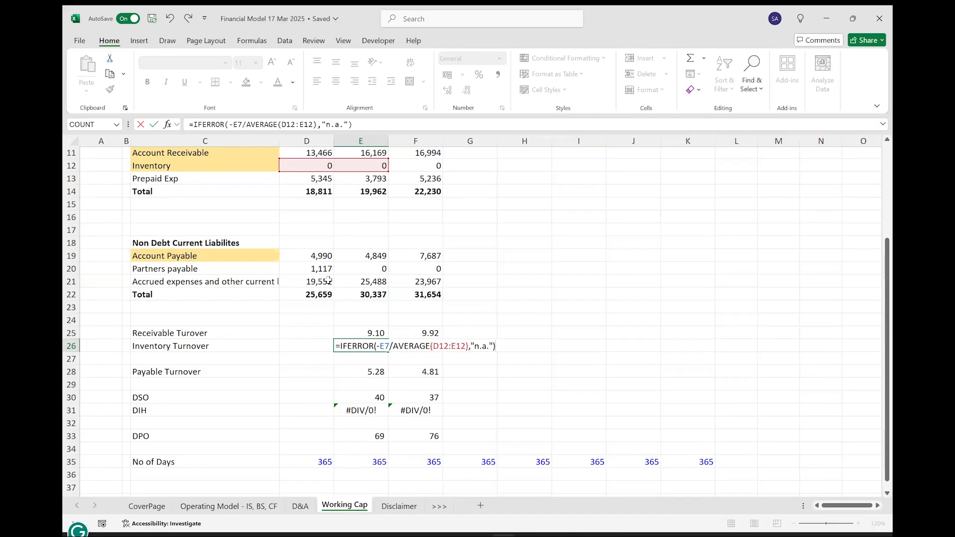
{"action": "key", "text": "Return"}
Copy the Inventory Turnover formula from E26 to F26 and right-align both cells.
{"action": "key", "text": "Up"}
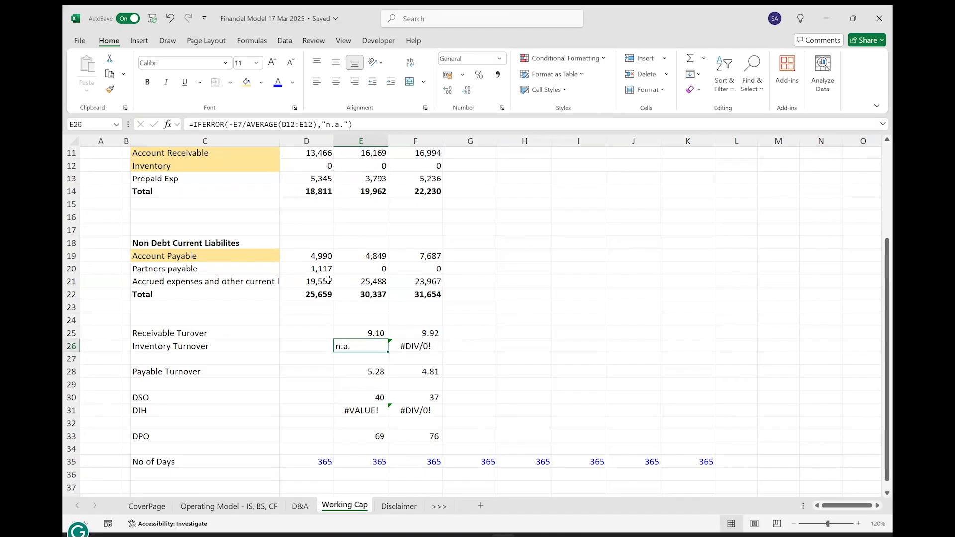
{"action": "key", "text": "Right"}
{"action": "key", "text": "ctrl+r"}
{"action": "key", "text": "shift+Left"}
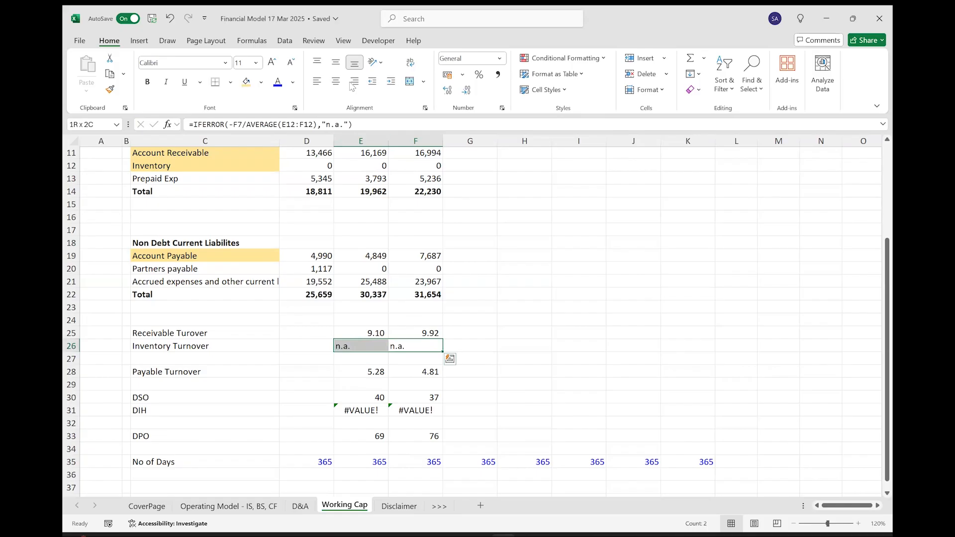
{"action": "left_click", "coordinate": [351, 86]}
Wrap the DIH formula in E31 as =IFERROR(E35/E26,"n.a.").
{"action": "key", "text": "Down"}
{"action": "key", "text": "Down"}
{"action": "key", "text": "Down"}
{"action": "key", "text": "Down"}
{"action": "key", "text": "Down"}
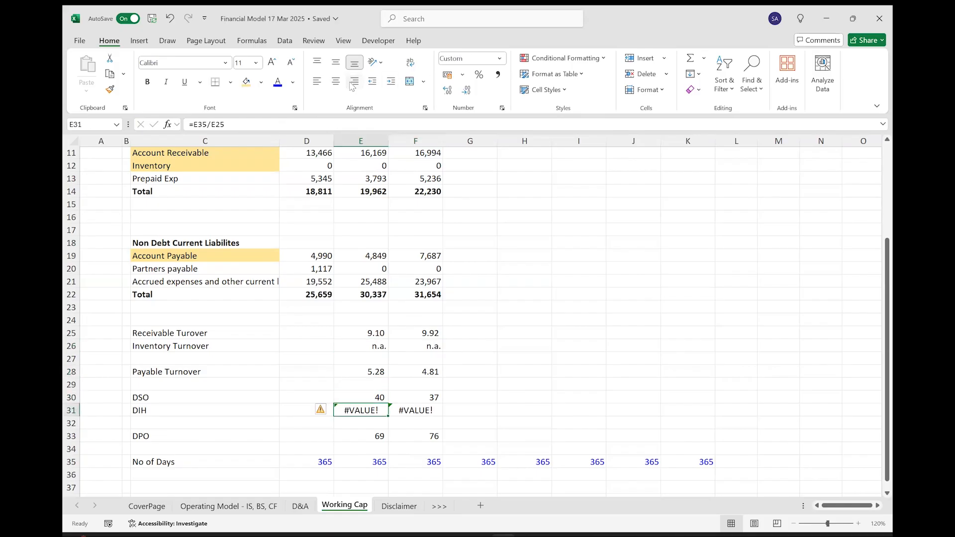
{"action": "type", "text": "=E35/E26"}
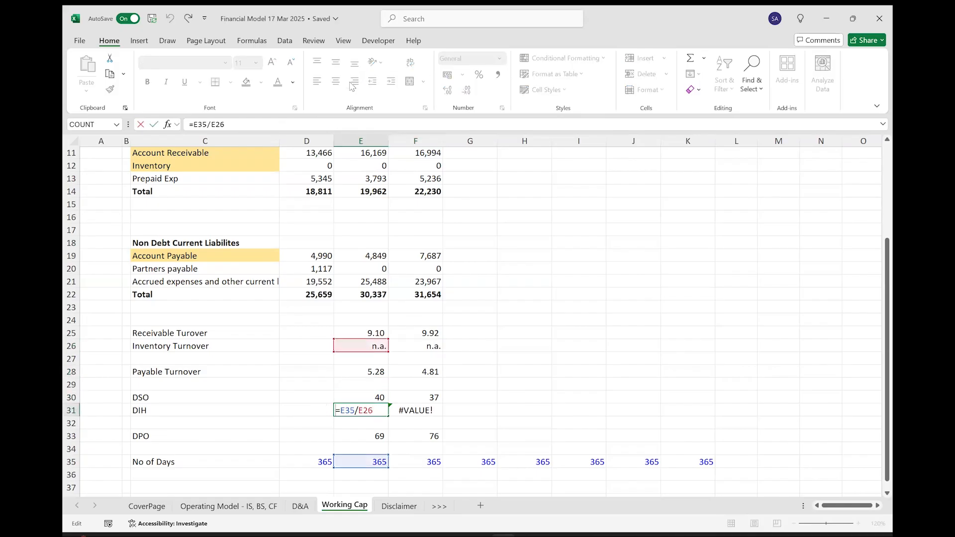
{"action": "type", "text": "IFERROR("}
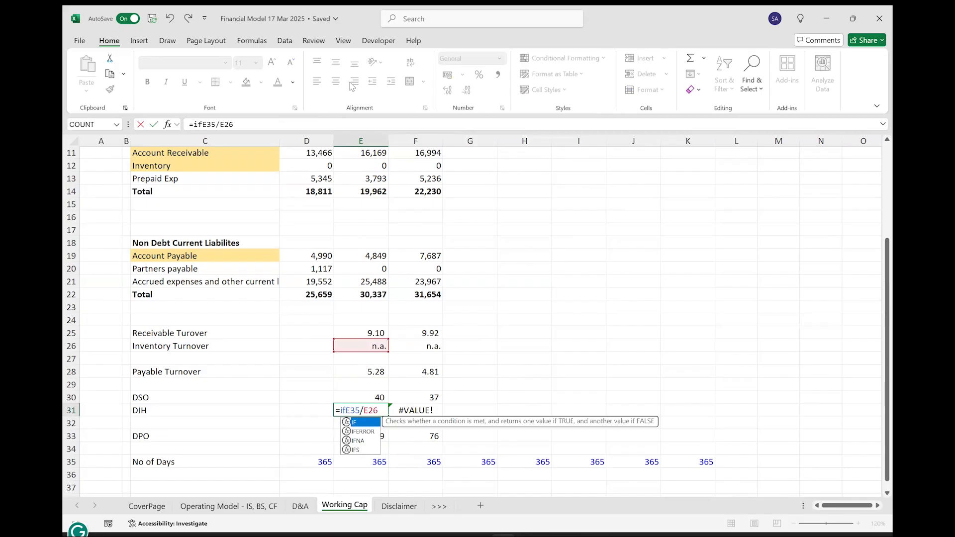
{"action": "type", "text": ","}
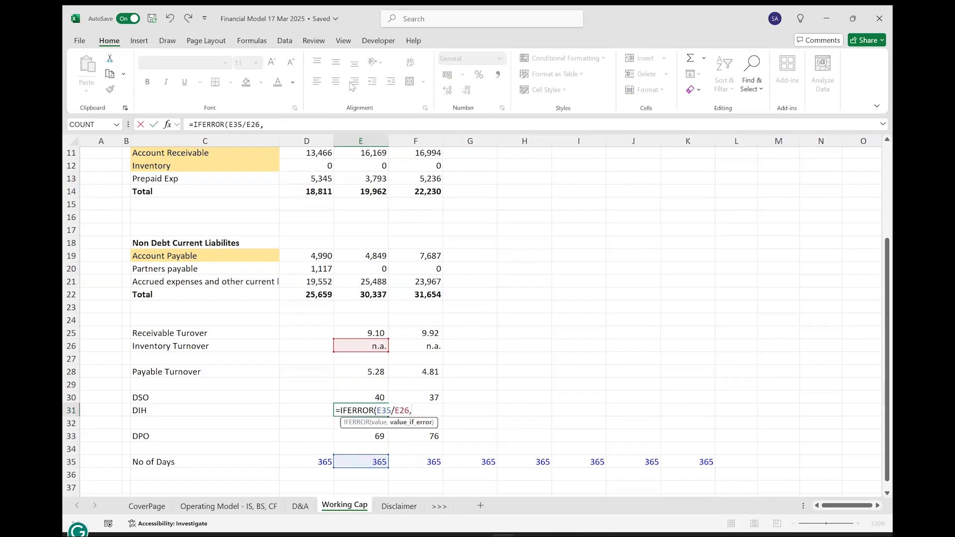
{"action": "type", "text": "\"na.a"}
{"action": "key", "text": "BackSpace"}
{"action": "key", "text": "BackSpace"}
{"action": "key", "text": "BackSpace"}
{"action": "type", "text": ".a."}
{"action": "type", "text": ")"}
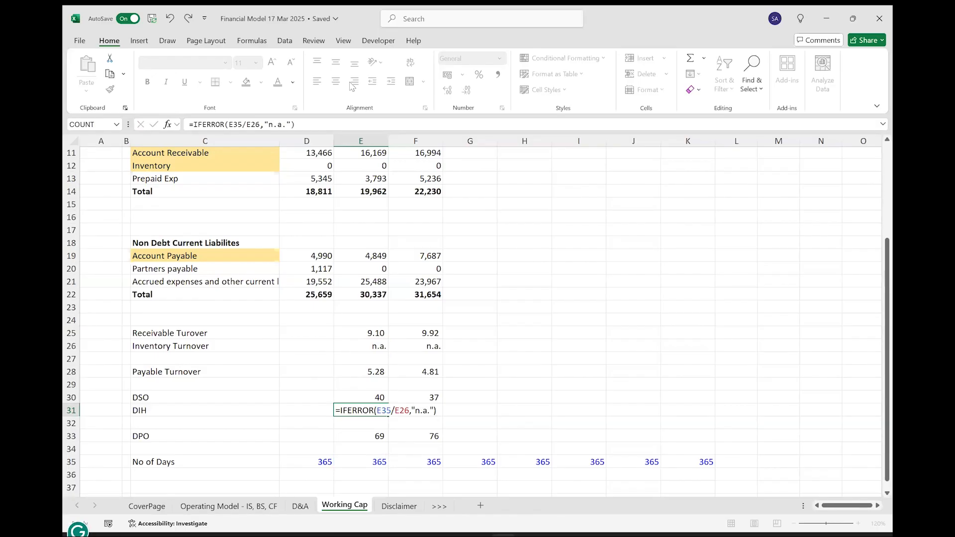
{"action": "key", "text": "Return"}
Copy the DIH formula from E31 to F31 and right-align both cells.
{"action": "key", "text": "Up"}
{"action": "key", "text": "Right"}
{"action": "key", "text": "shift+Left"}
{"action": "key", "text": "ctrl+r"}
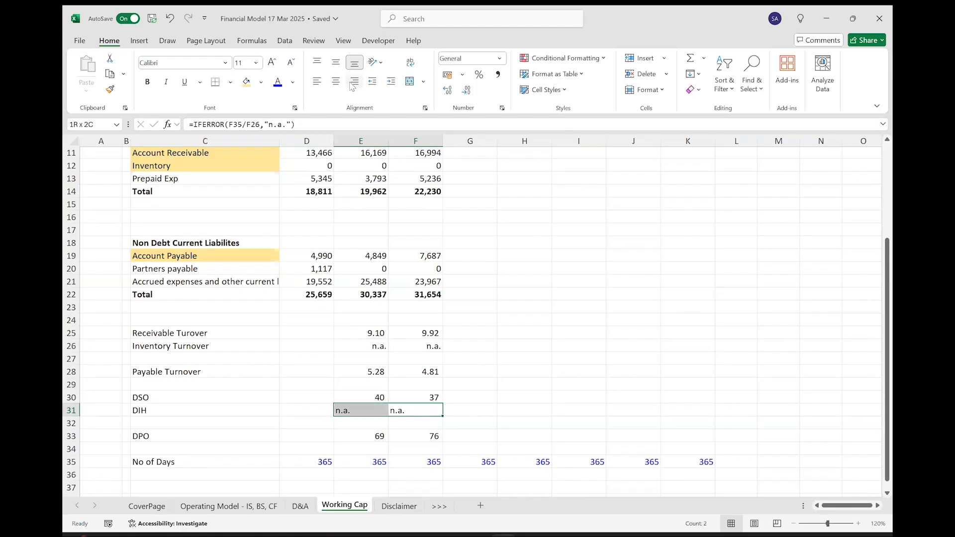
{"action": "left_click", "coordinate": [355, 85]}
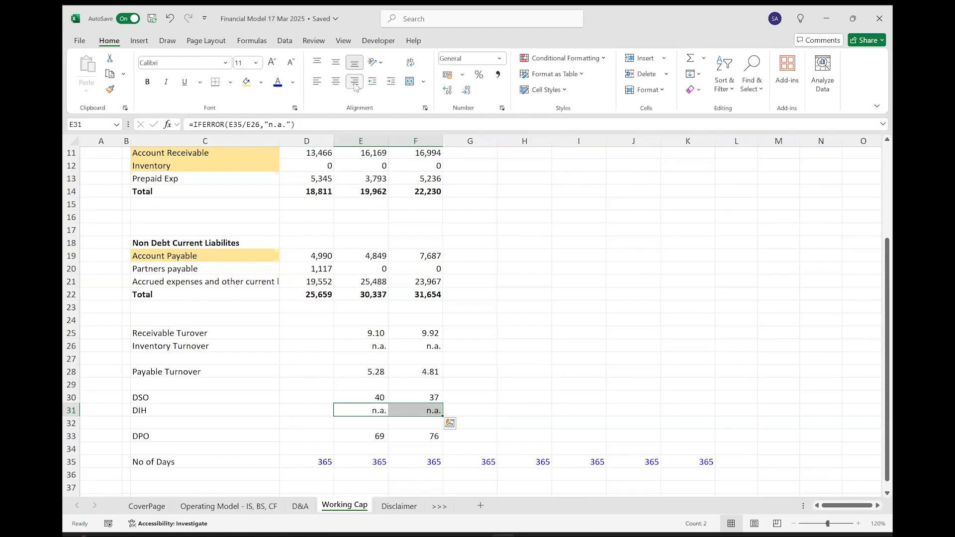
Enter the first forecast DSO in G30 as the average of the historical values E30:F30.
{"action": "left_click", "coordinate": [468, 401]}
{"action": "type", "text": "="}
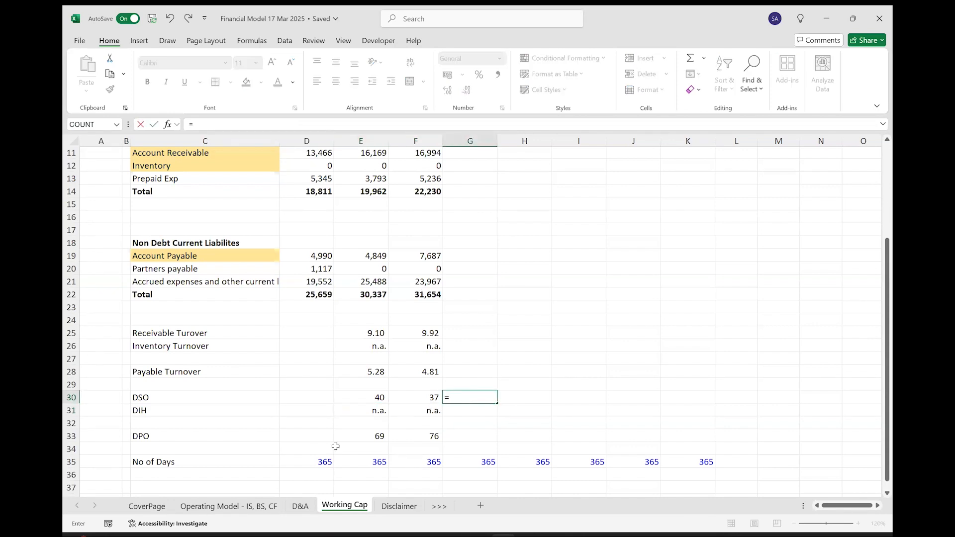
{"action": "type", "text": "av"}
{"action": "key", "text": "Tab"}
{"action": "key", "text": "BackSpace"}
{"action": "key", "text": "BackSpace"}
{"action": "key", "text": "BackSpace"}
{"action": "key", "text": "BackSpace"}
{"action": "key", "text": "Down"}
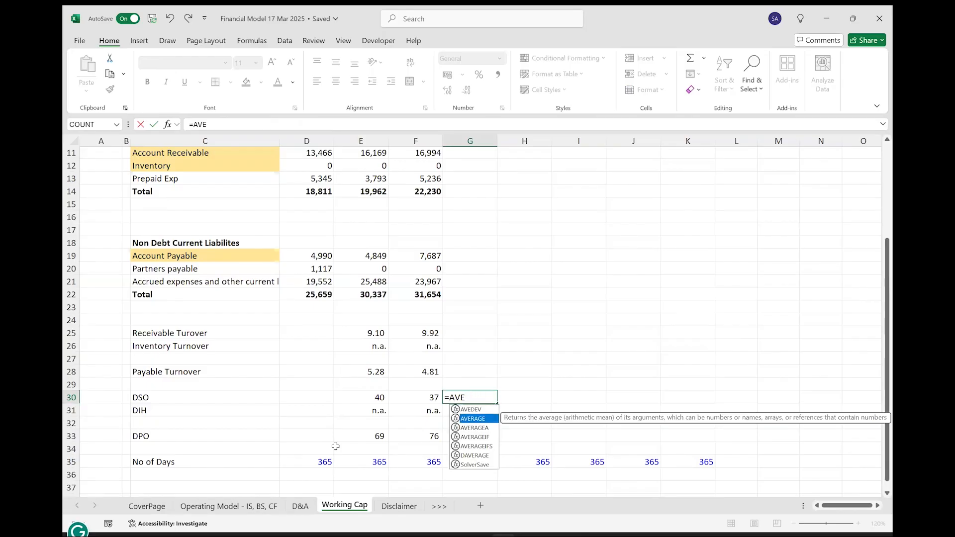
{"action": "key", "text": "Tab"}
{"action": "left_click_drag", "start_coordinate": [380, 398], "coordinate": [416, 398]}
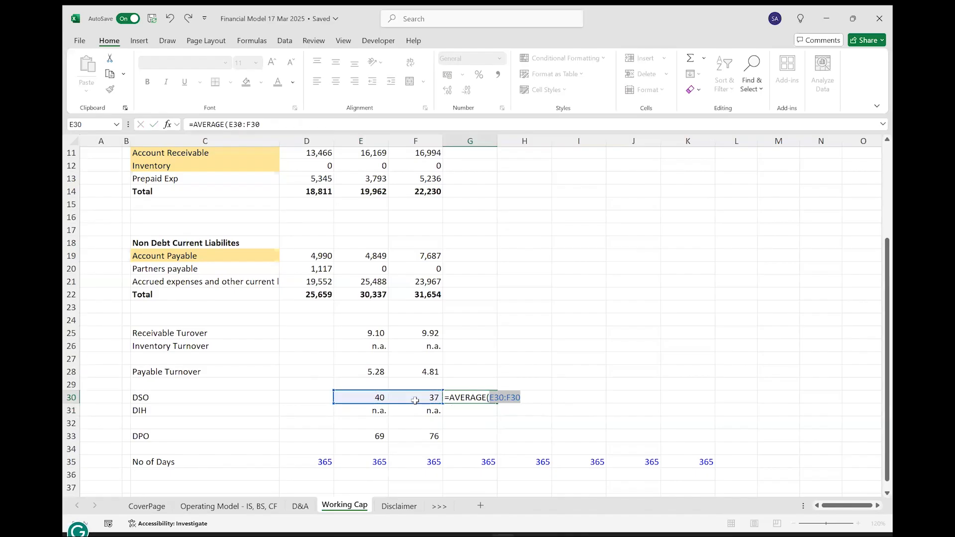
{"action": "key", "text": "ctrl+Return"}
Link the DSO in H30 to G30 and fill the formula across to K30.
{"action": "key", "text": "Right"}
{"action": "type", "text": "="}
{"action": "key", "text": "Left"}
{"action": "key", "text": "ctrl+Return"}
{"action": "key", "text": "shift+Right"}
{"action": "key", "text": "shift+Right"}
{"action": "key", "text": "shift+Right"}
{"action": "key", "text": "ctrl+r"}
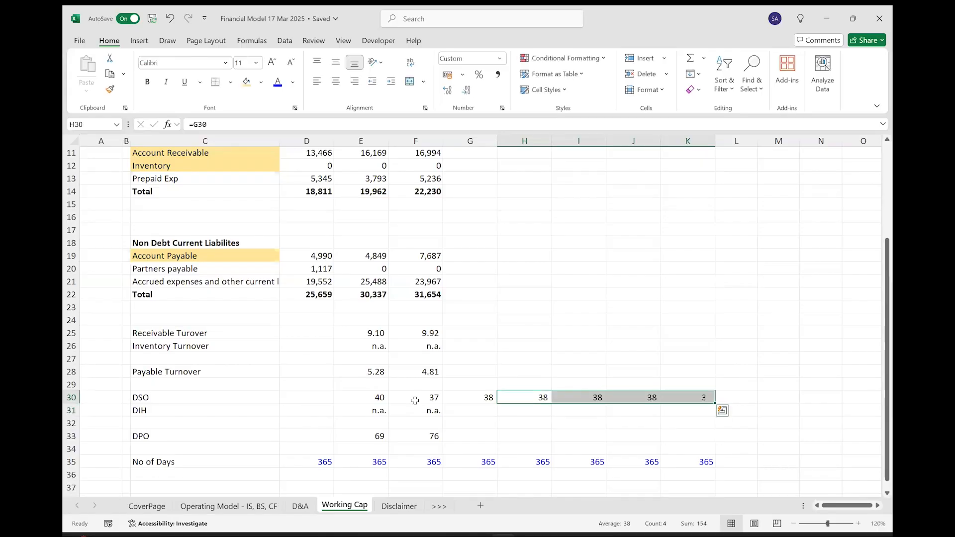
{"action": "key", "text": "Left"}
{"action": "key", "text": "ctrl+shift+Right"}
Enter the first forecast DPO in G33 as the average of the historical values E33:F33.
{"action": "key", "text": "Down"}
{"action": "key", "text": "Down"}
{"action": "key", "text": "Down"}
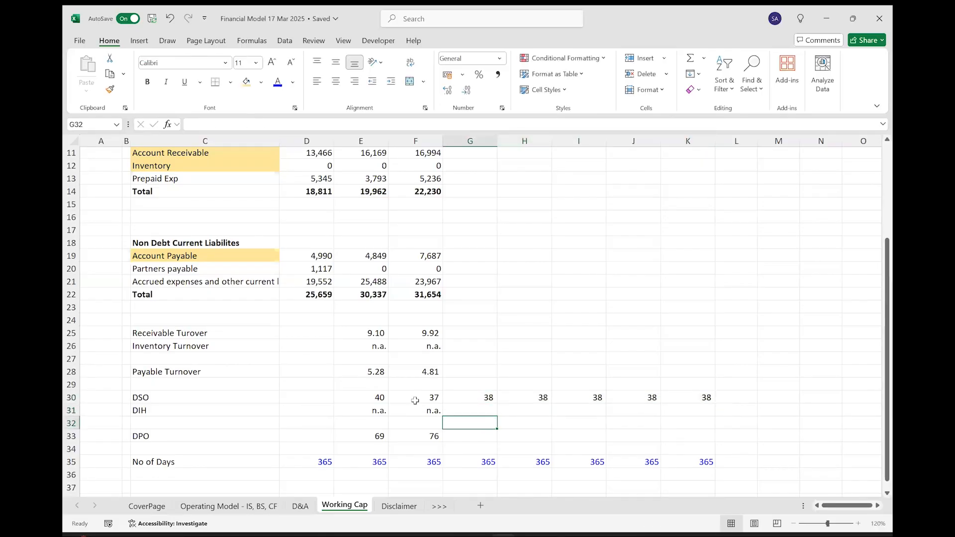
{"action": "type", "text": "=av"}
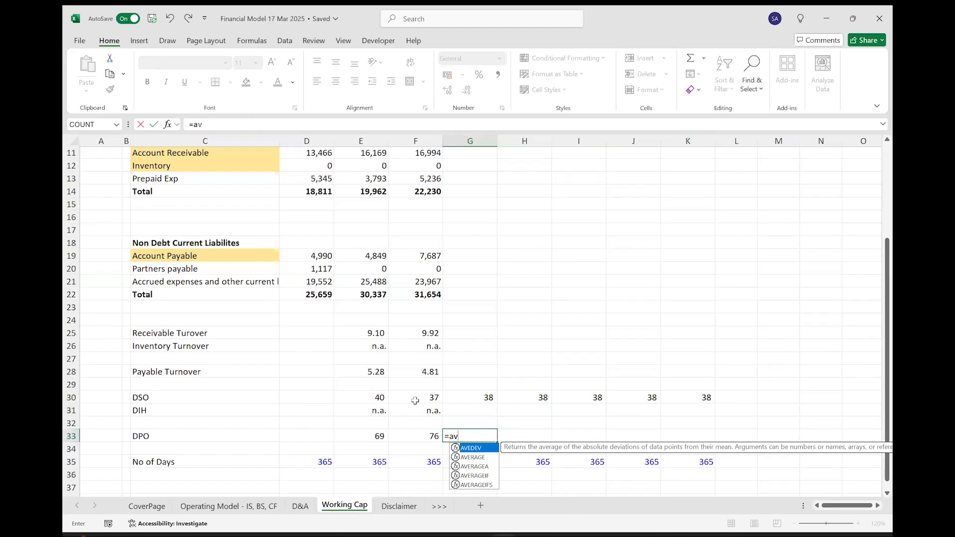
{"action": "key", "text": "Down"}
{"action": "key", "text": "Tab"}
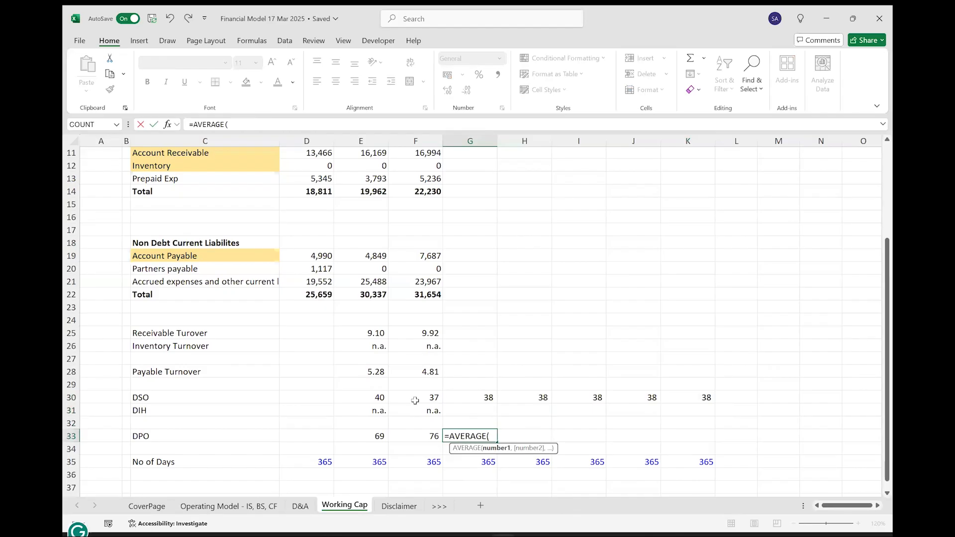
{"action": "key", "text": "Left"}
{"action": "key", "text": "shift+Left"}
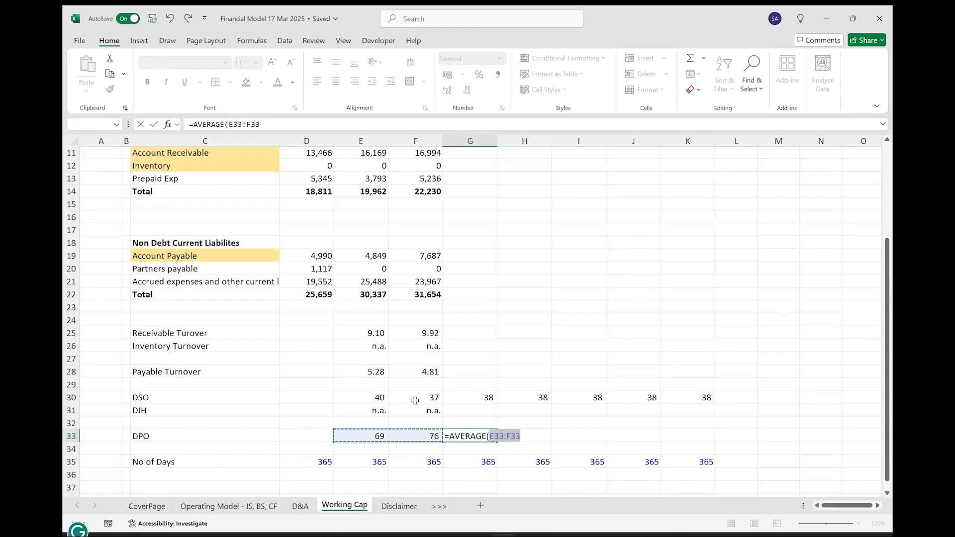
{"action": "key", "text": "ctrl+Return"}
Try filling the DPO average formula from G33 across to K33, and clear H33:K33.
{"action": "key", "text": "shift+Right"}
{"action": "key", "text": "shift+Right"}
{"action": "key", "text": "shift+Right"}
{"action": "key", "text": "shift+Right"}
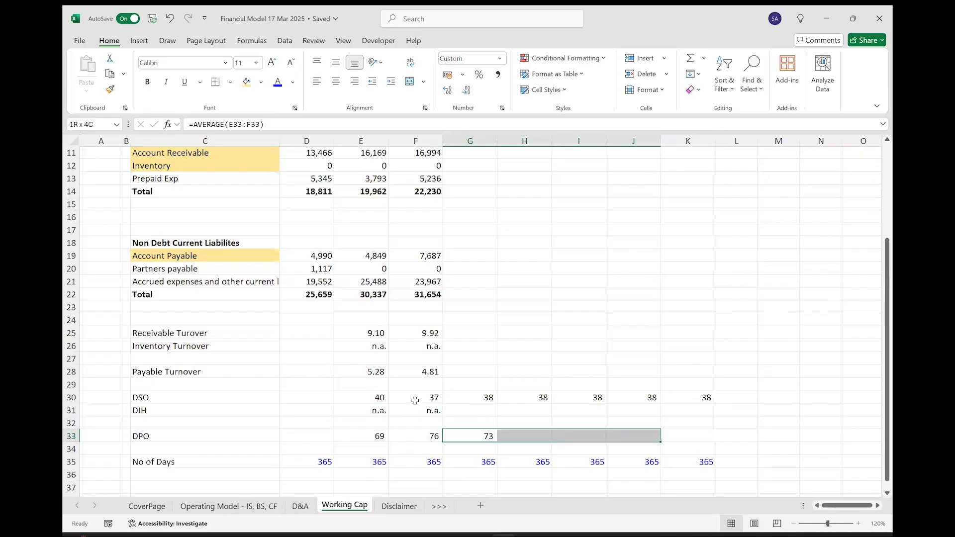
{"action": "key", "text": "ctrl+r"}
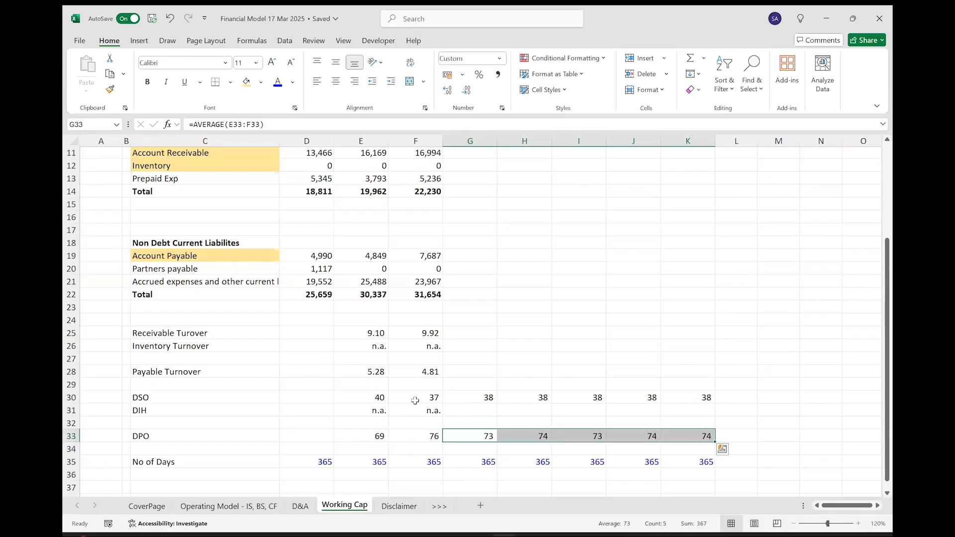
{"action": "key", "text": "Right"}
{"action": "key", "text": "shift+Right"}
{"action": "key", "text": "shift+Right"}
{"action": "key", "text": "shift+Right"}
{"action": "key", "text": "Delete"}
{"action": "key", "text": "shift+Left"}
{"action": "key", "text": "shift+Left"}
{"action": "key", "text": "shift+Left"}
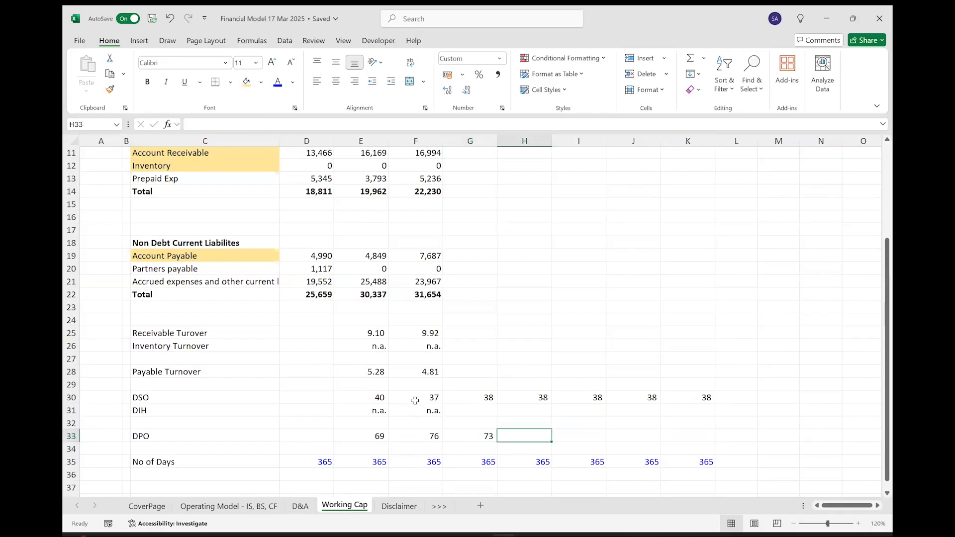
Link the DPO in H33 to G33 and fill the formula across to K33.
{"action": "type", "text": "="}
{"action": "key", "text": "Left"}
{"action": "key", "text": "ctrl+Return"}
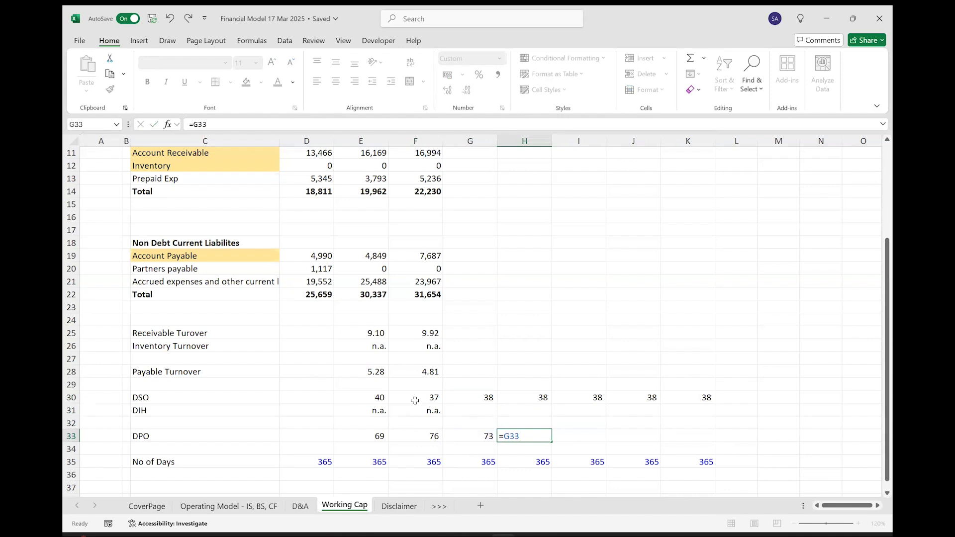
{"action": "key", "text": "shift+Right"}
Copy the forecast DPO formulas in G33:K33 to the DIH row, starting at G31.
{"action": "key", "text": "shift+Right"}
{"action": "key", "text": "shift+Right"}
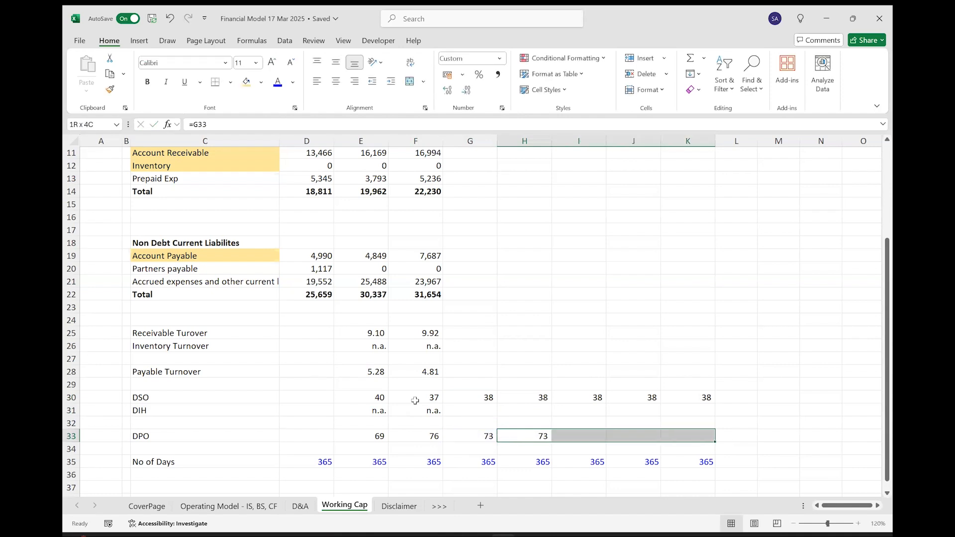
{"action": "key", "text": "ctrl+r"}
{"action": "key", "text": "Left"}
{"action": "key", "text": "shift+Right"}
{"action": "key", "text": "shift+Right"}
{"action": "key", "text": "shift+Right"}
{"action": "key", "text": "shift+Right"}
{"action": "key", "text": "ctrl+c"}
{"action": "key", "text": "Up"}
{"action": "key", "text": "Up"}
{"action": "key", "text": "ctrl+v"}
{"action": "key", "text": "ctrl+z"}
Wrap the DIH forecast formula in G31 as =IFERROR(AVERAGE(E31:F31),"n.a.").
{"action": "key", "text": "F2"}
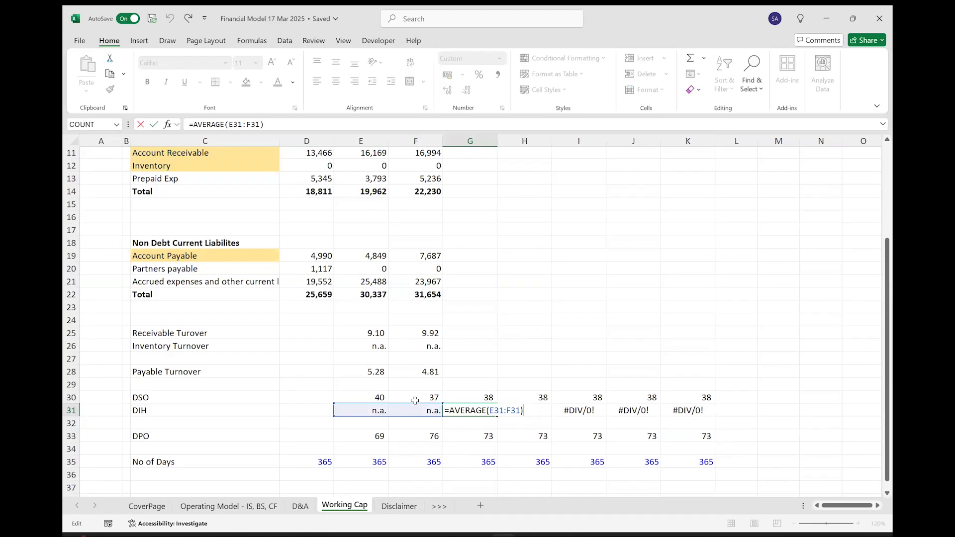
{"action": "key", "text": "Left"}
{"action": "key", "text": "Left"}
{"action": "key", "text": "Left"}
{"action": "key", "text": "Left"}
{"action": "key", "text": "Left"}
{"action": "key", "text": "Left"}
{"action": "key", "text": "Left"}
{"action": "key", "text": "Left"}
{"action": "key", "text": "Left"}
{"action": "key", "text": "Left"}
{"action": "key", "text": "Left"}
{"action": "key", "text": "Left"}
{"action": "key", "text": "Left"}
{"action": "key", "text": "Left"}
{"action": "key", "text": "Left"}
{"action": "key", "text": "Left"}
{"action": "type", "text": "IFERROR("}
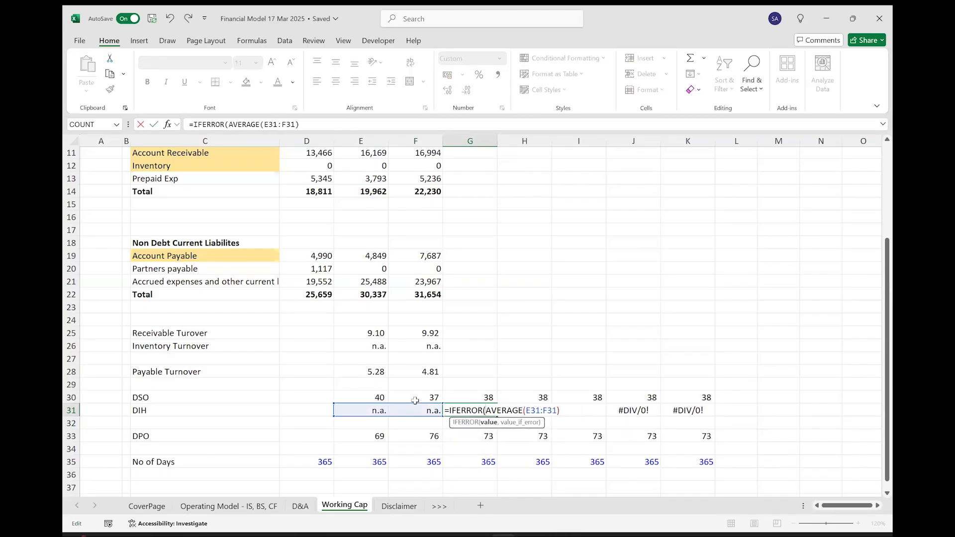
{"action": "key", "text": "Right"}
{"action": "key", "text": "Right"}
{"action": "key", "text": "Right"}
{"action": "key", "text": "Right"}
{"action": "key", "text": "Right"}
{"action": "key", "text": "Right"}
{"action": "key", "text": "Right"}
{"action": "key", "text": "Right"}
{"action": "key", "text": "Right"}
{"action": "type", "text": ",\"n.a."}
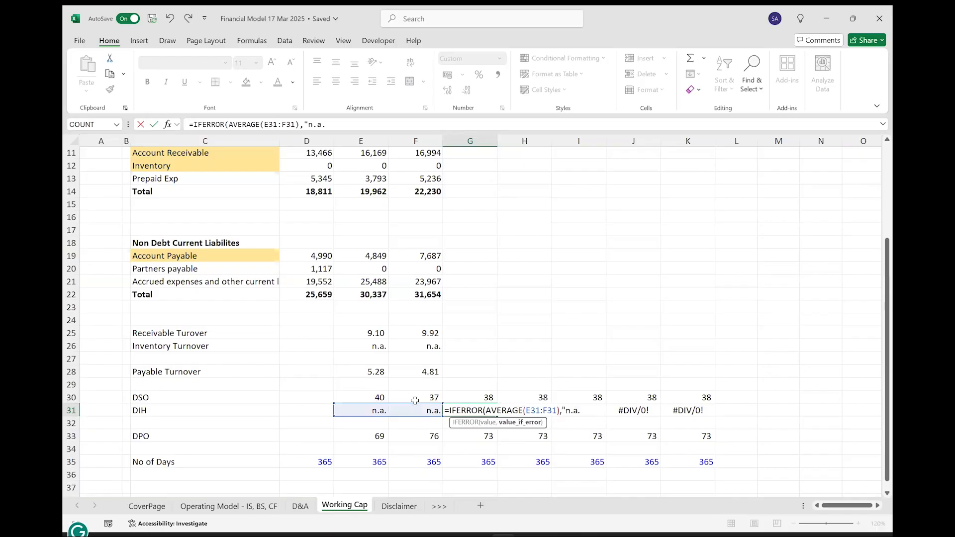
{"action": "type", "text": "\")"}
{"action": "key", "text": "ctrl+Return"}
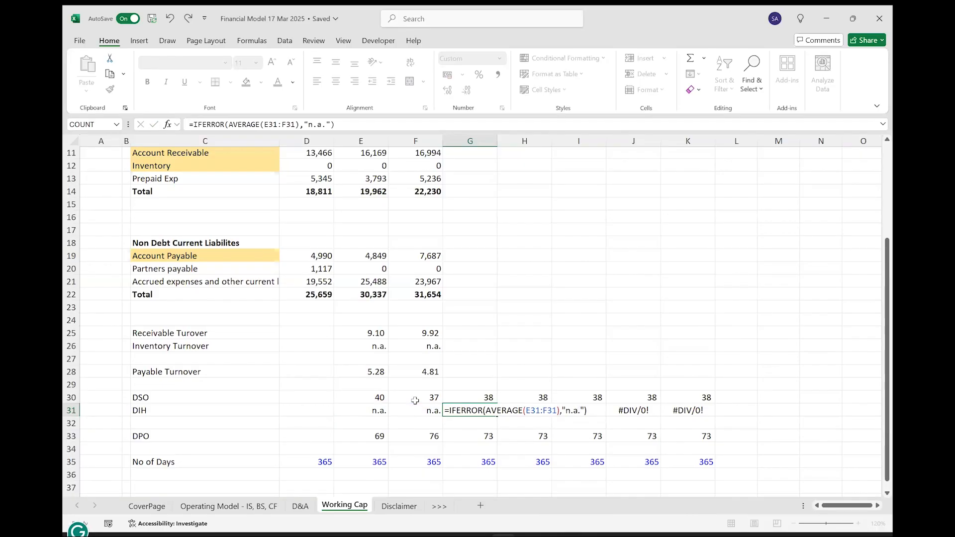
Fill the IFERROR DIH formula from G31 across to K31.
{"action": "key", "text": "shift+Right"}
{"action": "key", "text": "shift+Right"}
{"action": "key", "text": "shift+Right"}
{"action": "key", "text": "shift+Right"}
{"action": "key", "text": "ctrl+r"}
Right-align the forecast DIH cells G31:K31 and save the workbook.
{"action": "left_click", "coordinate": [355, 81]}
{"action": "left_click", "coordinate": [152, 20]}
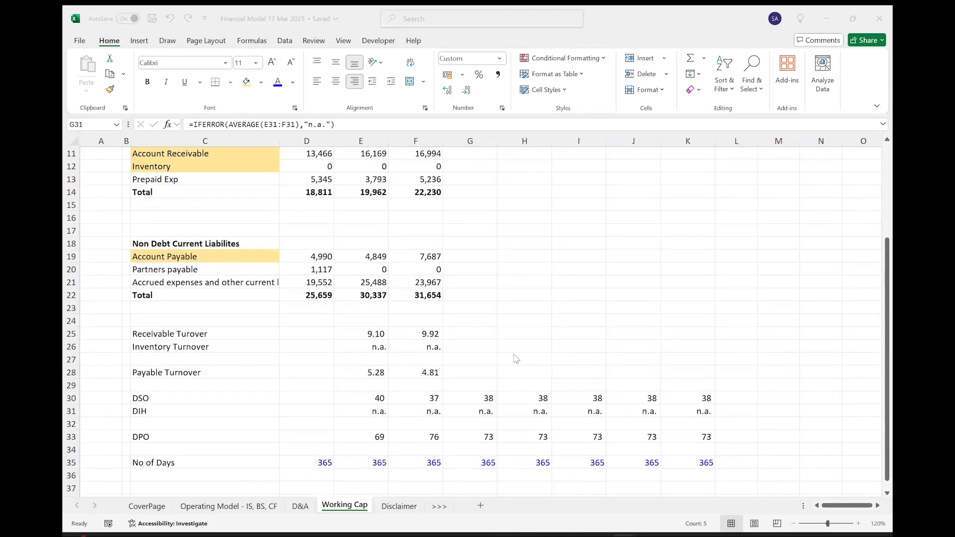
Fill the forecast cells G11:K12 and G19:K19 with the same light orange as their row labels.
{"action": "scroll", "coordinate": [486, 294], "scroll_direction": "up", "scroll_amount": 3}
{"action": "left_click_drag", "start_coordinate": [473, 283], "coordinate": [676, 298]}
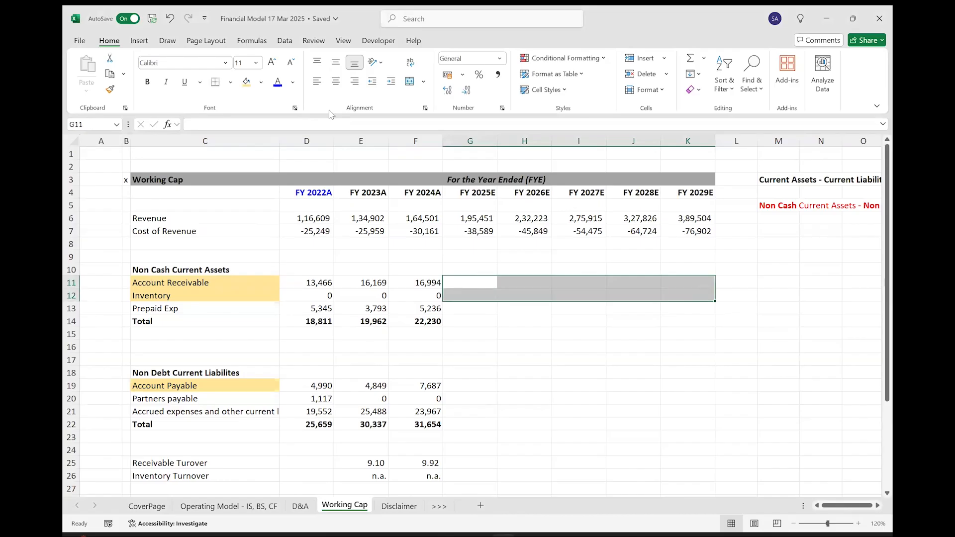
{"action": "left_click", "coordinate": [247, 81]}
{"action": "left_click_drag", "start_coordinate": [457, 386], "coordinate": [683, 386]}
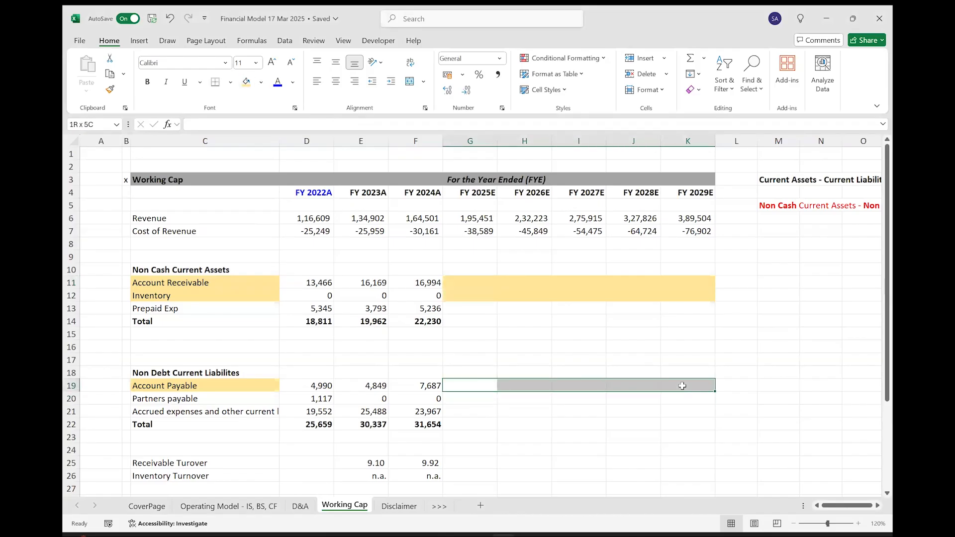
{"action": "left_click", "coordinate": [246, 81]}
{"action": "scroll", "coordinate": [336, 322], "scroll_direction": "down", "scroll_amount": 2}
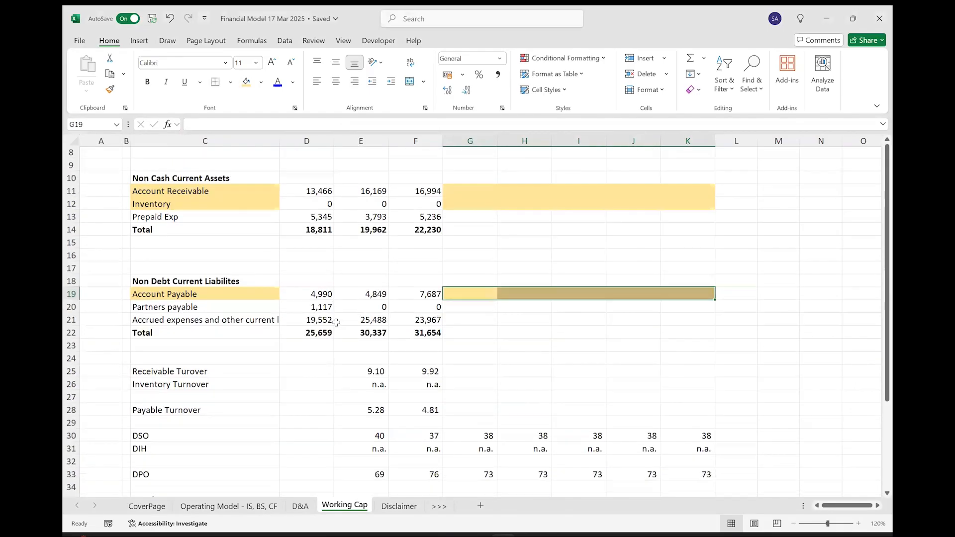
{"action": "scroll", "coordinate": [336, 323], "scroll_direction": "up", "scroll_amount": 1}
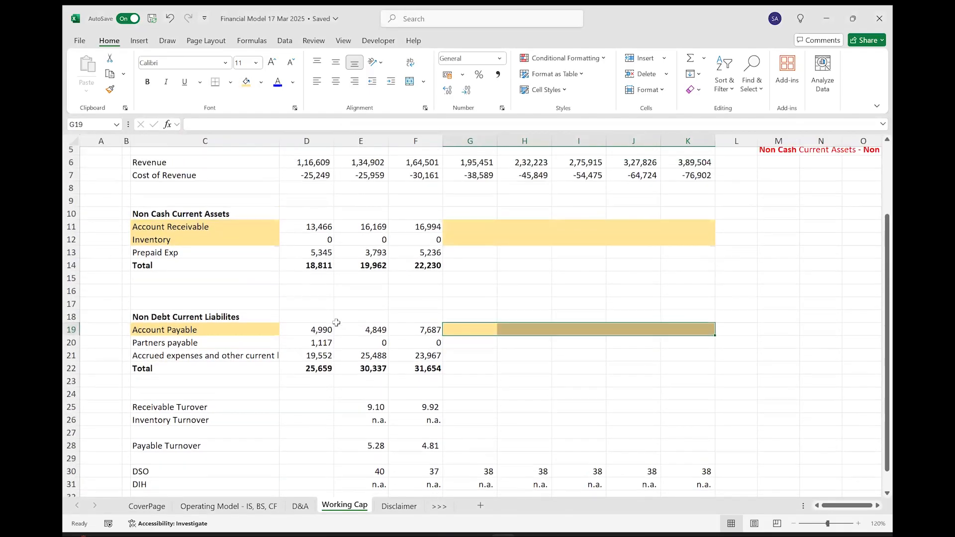
Add a receivable turnover note beside the schedule, with RT in M12 and Sales / AAR in N12.
{"action": "left_click", "coordinate": [794, 524]}
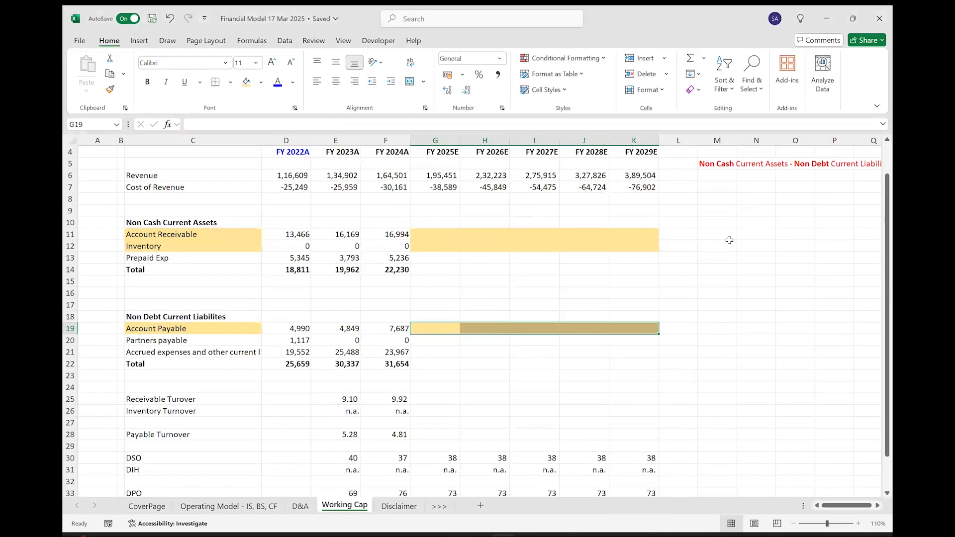
{"action": "left_click", "coordinate": [730, 243]}
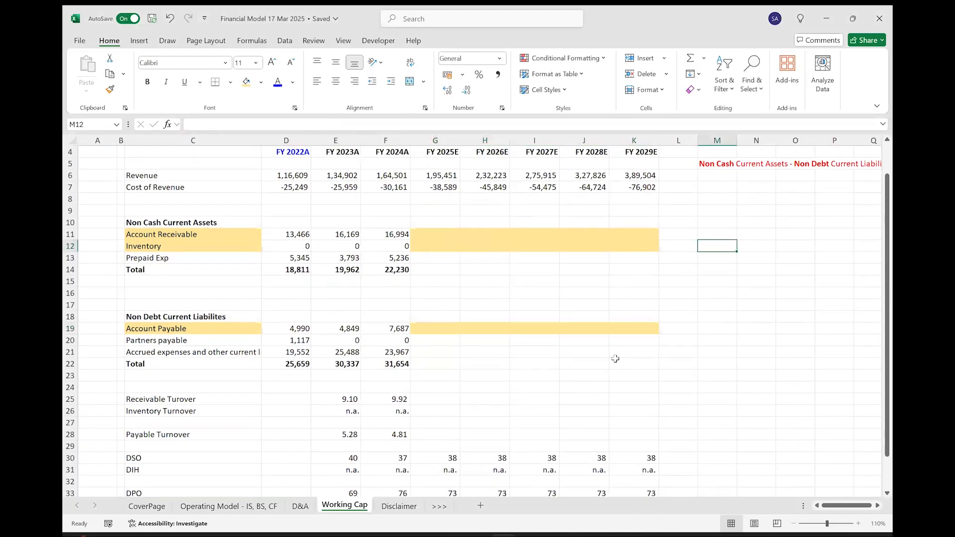
{"action": "type", "text": "RT"}
{"action": "key", "text": "Tab"}
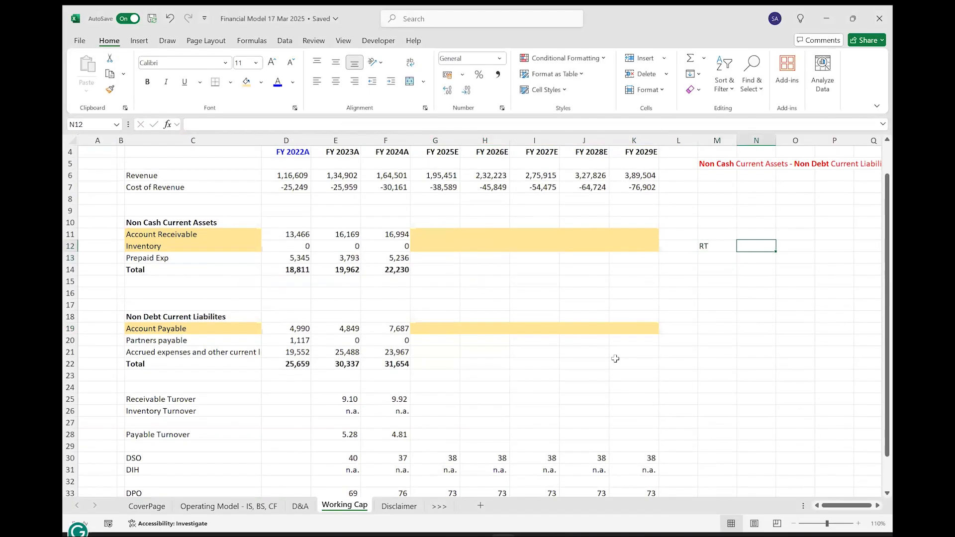
{"action": "type", "text": "=S"}
{"action": "key", "text": "BackSpace"}
{"action": "key", "text": "BackSpace"}
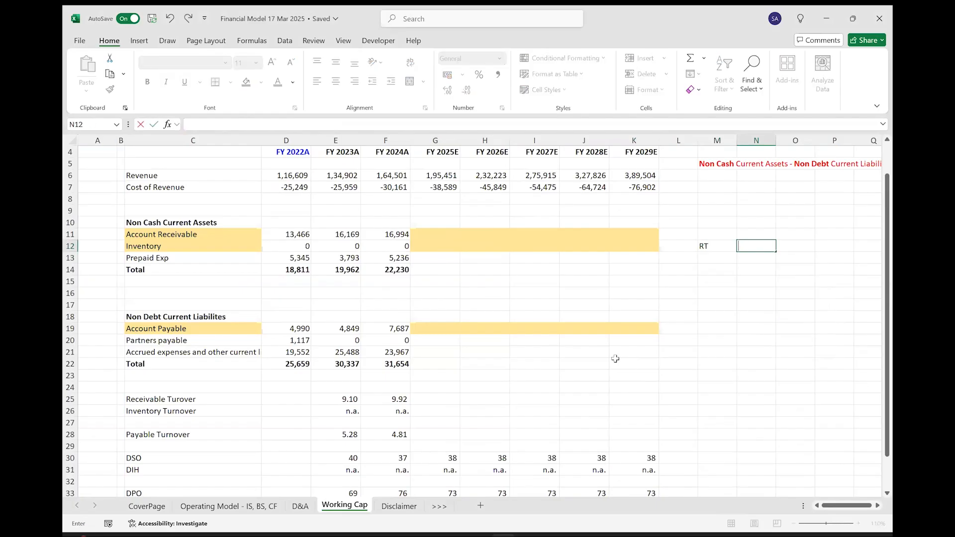
{"action": "type", "text": "Sales"}
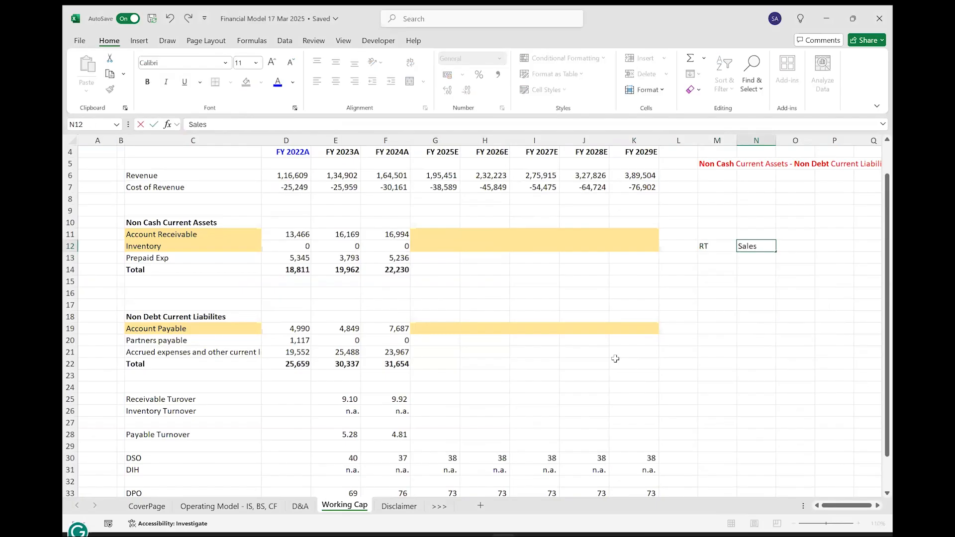
{"action": "type", "text": " / AAR"}
{"action": "key", "text": "Return"}
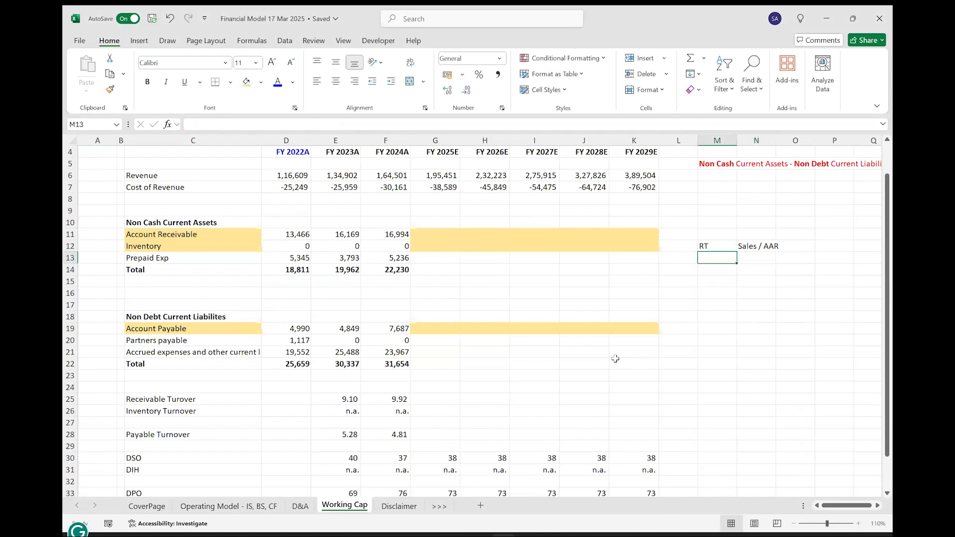
Add a DSO note below it, with DSO in M13 and 365/RT in N13.
{"action": "type", "text": "DSO"}
{"action": "key", "text": "Tab"}
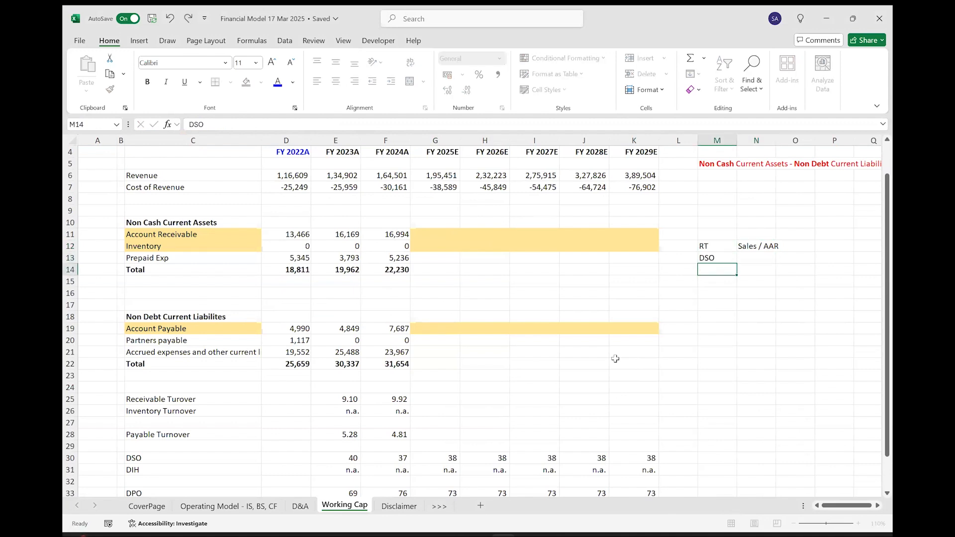
{"action": "type", "text": "365/R"}
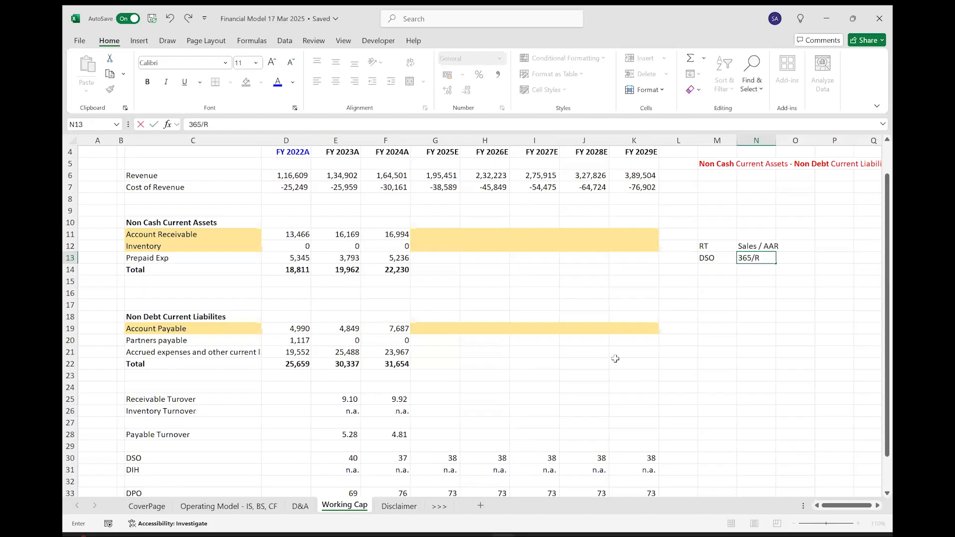
{"action": "key", "text": "Return"}
{"action": "key", "text": "Return"}
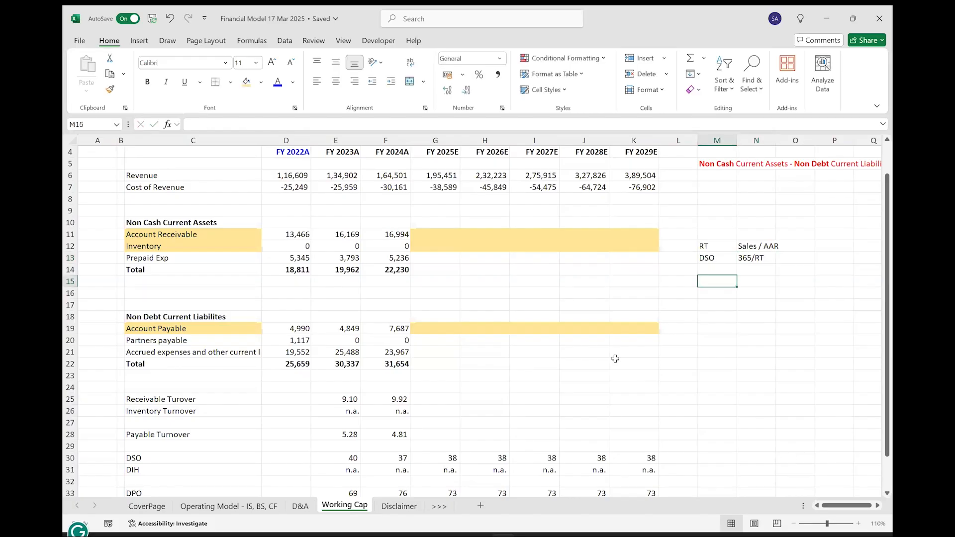
Write the expanded DSO note, with DSO in M15 and 365*AAR/Sales in N15.
{"action": "type", "text": "DSO"}
{"action": "key", "text": "Tab"}
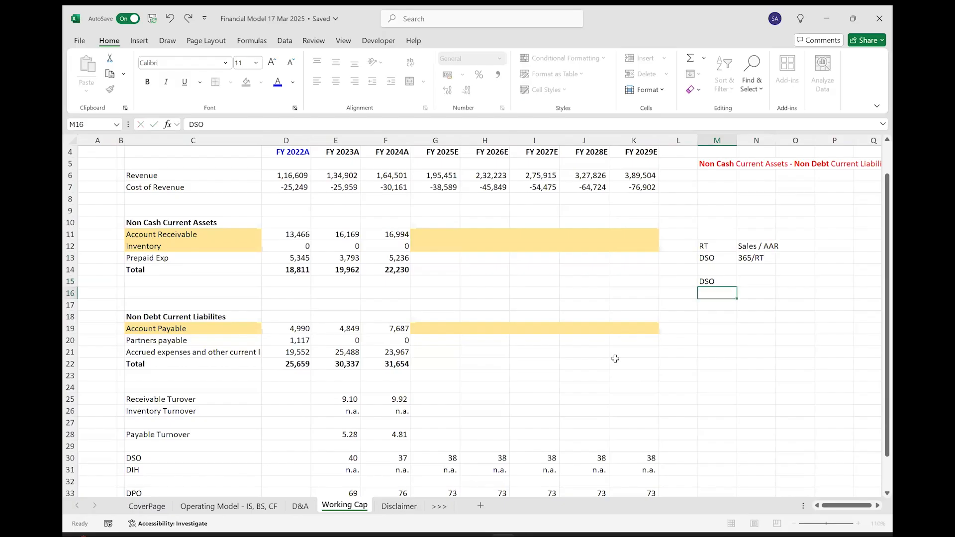
{"action": "type", "text": "365/"}
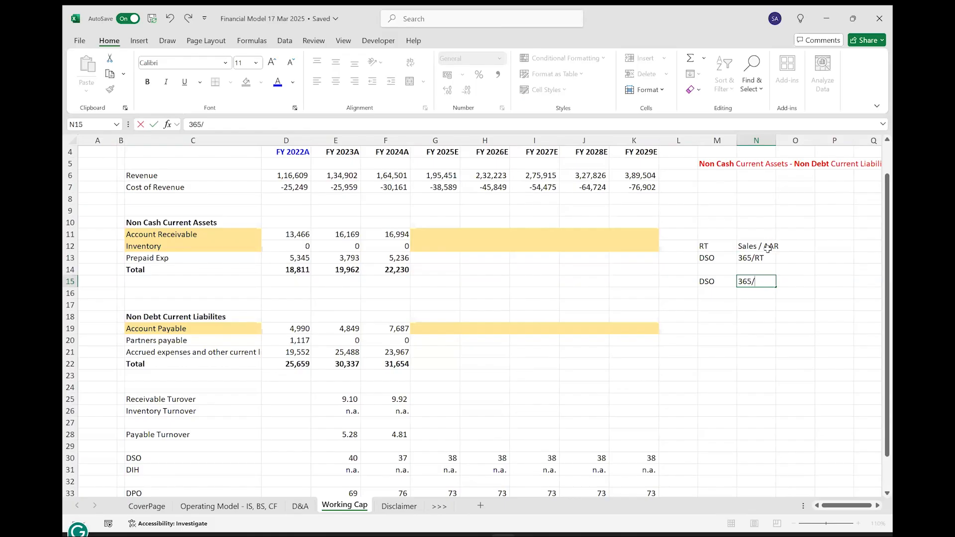
{"action": "left_click", "coordinate": [859, 375]}
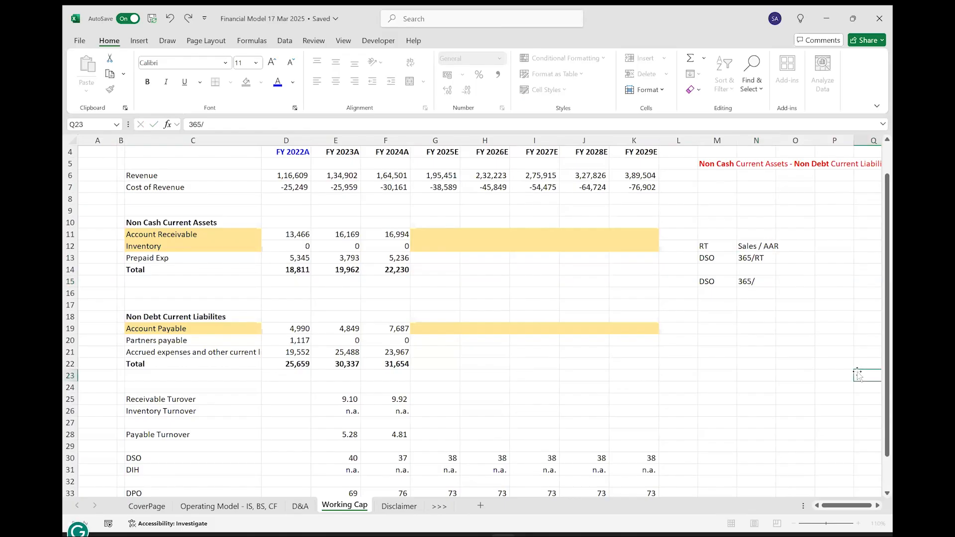
{"action": "left_click", "coordinate": [764, 282]}
{"action": "double_click", "coordinate": [765, 283]}
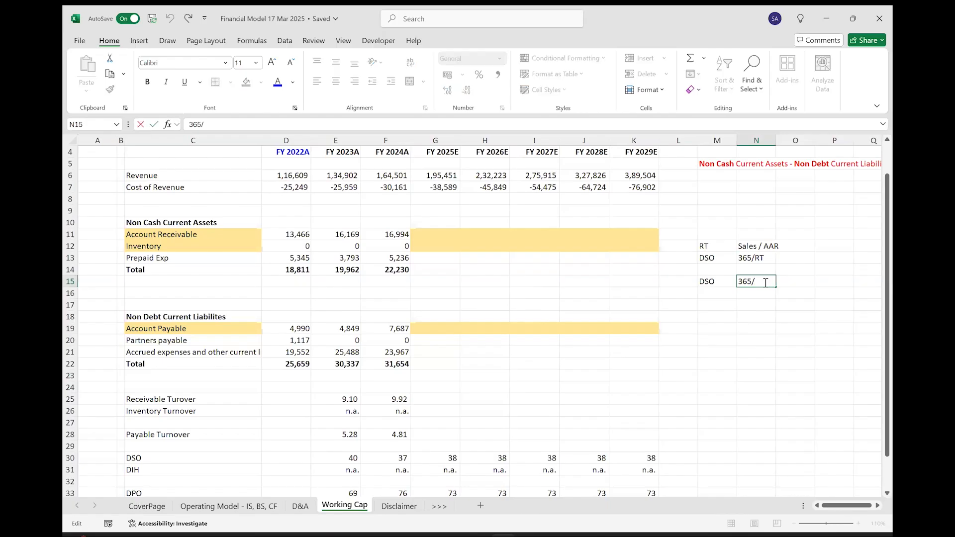
{"action": "key", "text": "Left"}
{"action": "type", "text": "*AAR/Sales"}
{"action": "key", "text": "ctrl+Return"}
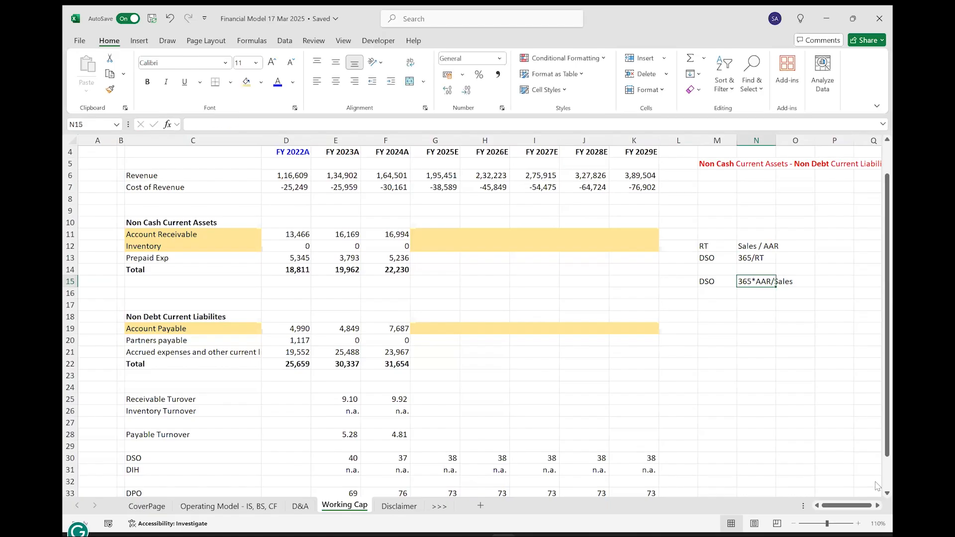
Make the expanded DSO note in M15:N15 bold.
{"action": "key", "text": "Up"}
{"action": "key", "text": "Up"}
{"action": "key", "text": "shift+Up"}
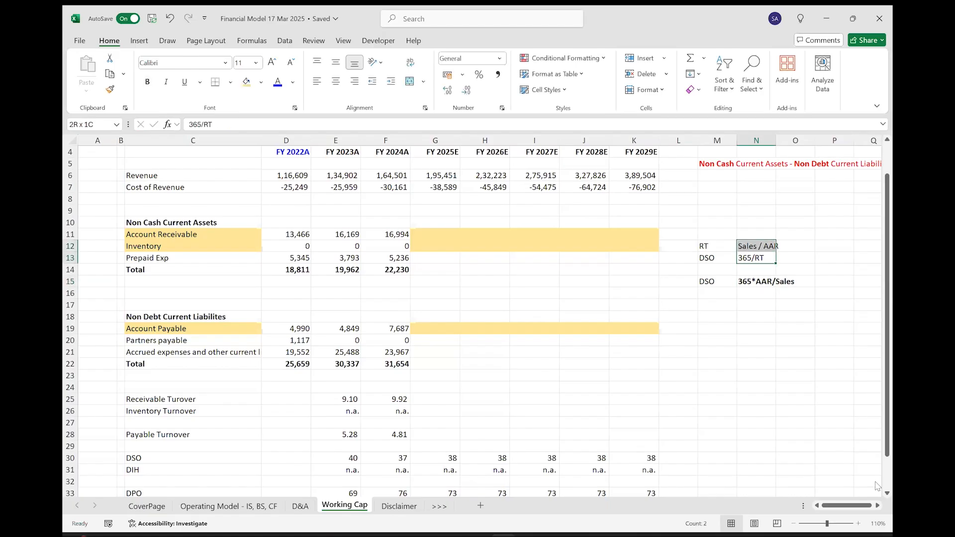
{"action": "key", "text": "shift+Left"}
{"action": "key", "text": "Down"}
{"action": "key", "text": "Down"}
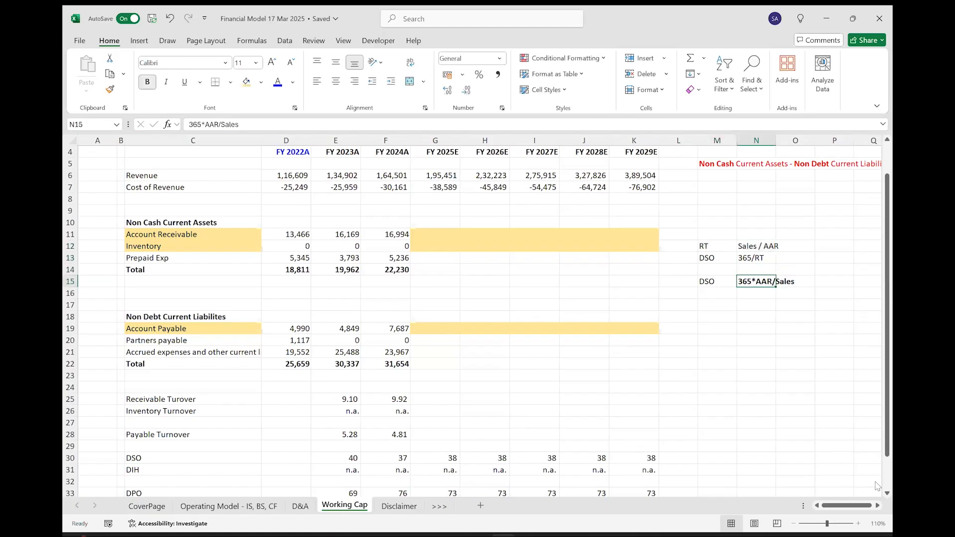
{"action": "key", "text": "shift+Left"}
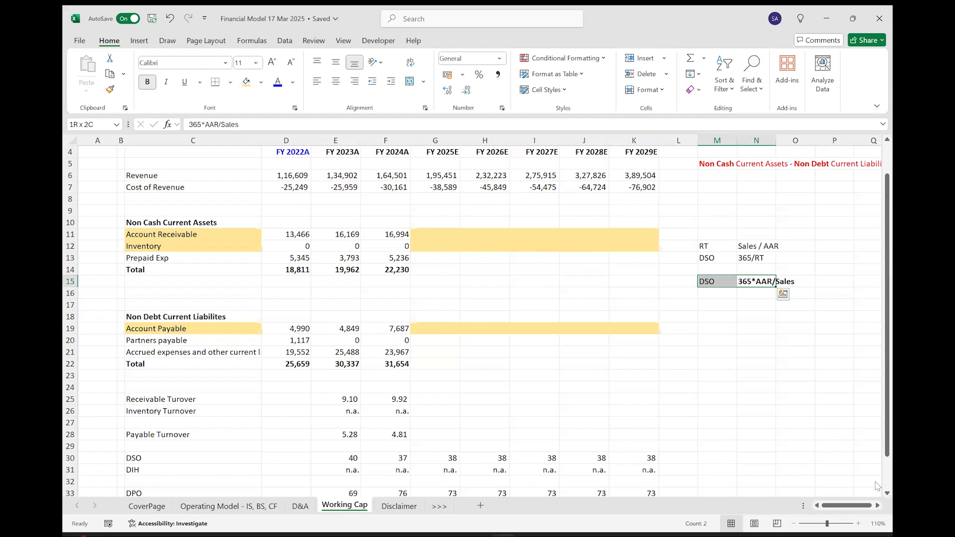
{"action": "key", "text": "ctrl+b"}
{"action": "key", "text": "ctrl+b"}
{"action": "left_click", "coordinate": [723, 294]}
{"action": "key", "text": "Up"}
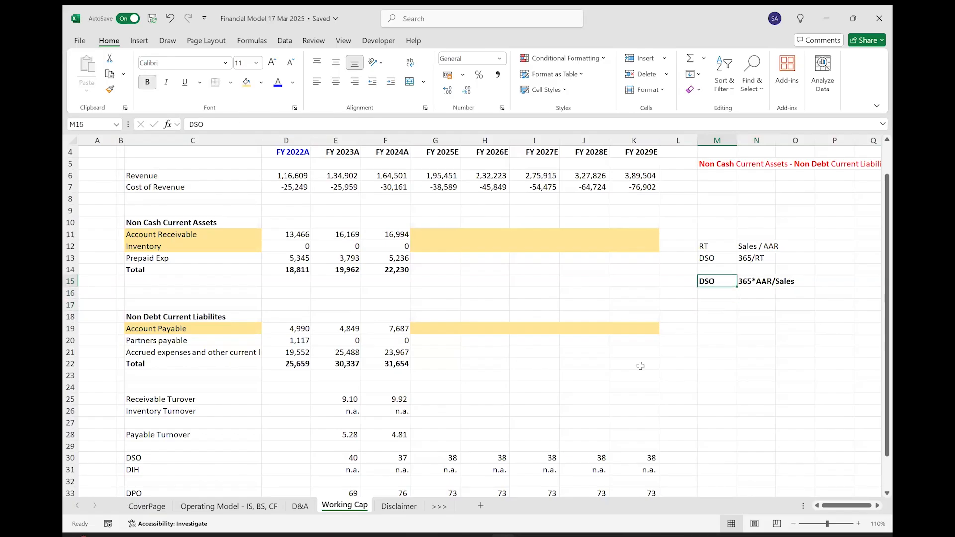
{"action": "key", "text": "shift+Right"}
{"action": "key", "text": "Down"}
{"action": "key", "text": "Down"}
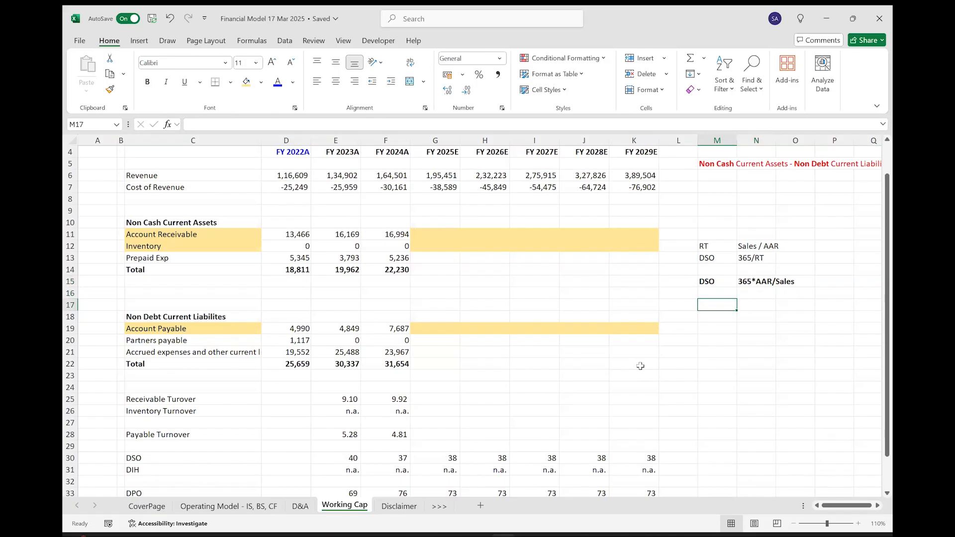
Add a rearranged note with AAR in M17 and =Sales*DSO / 365 as plain text in N17.
{"action": "type", "text": "AAR"}
{"action": "key", "text": "Tab"}
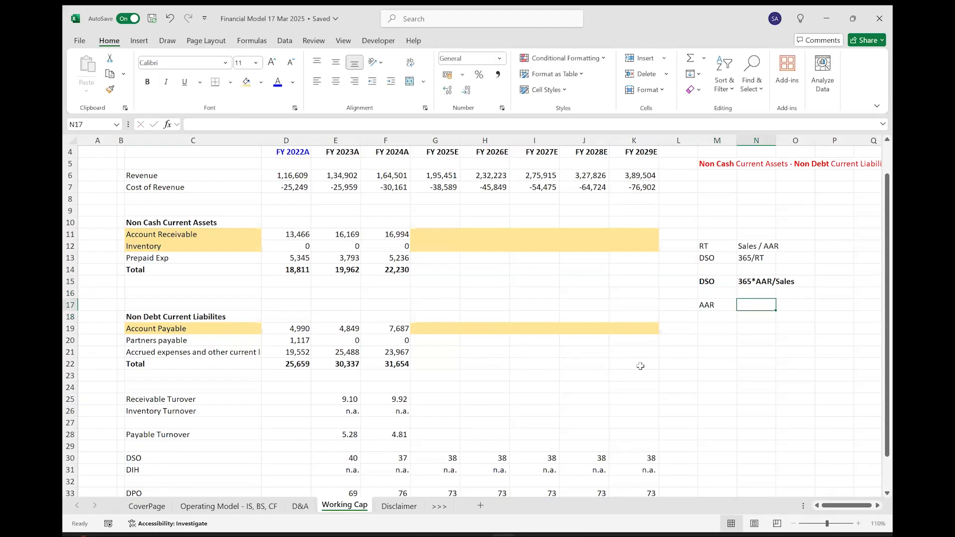
{"action": "type", "text": "=Sal"}
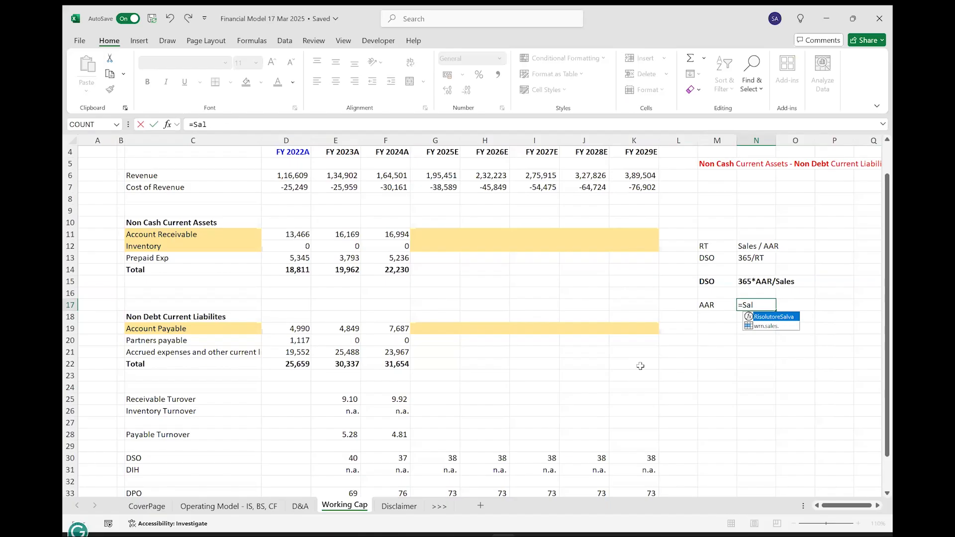
{"action": "type", "text": "es&DSO"}
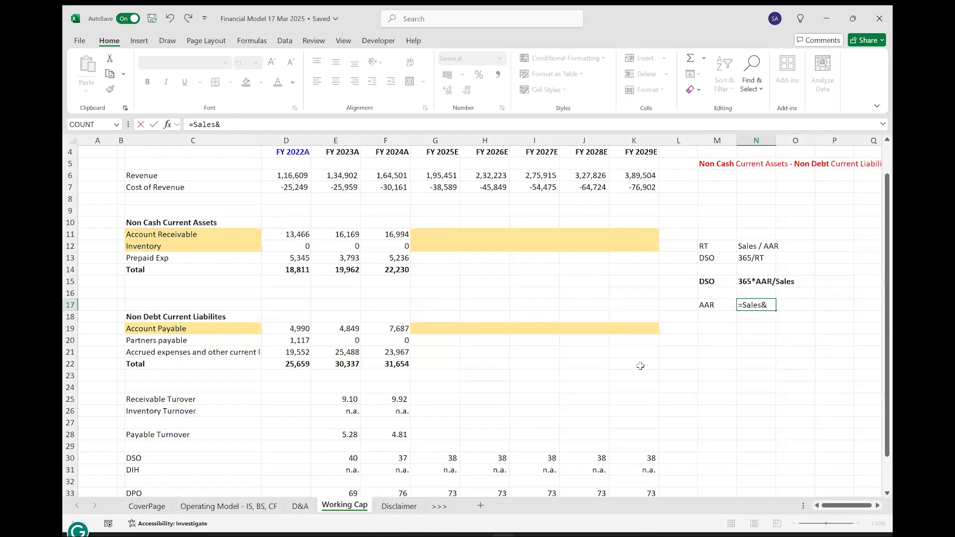
{"action": "key", "text": "BackSpace"}
{"action": "key", "text": "BackSpace"}
{"action": "key", "text": "BackSpace"}
{"action": "key", "text": "BackSpace"}
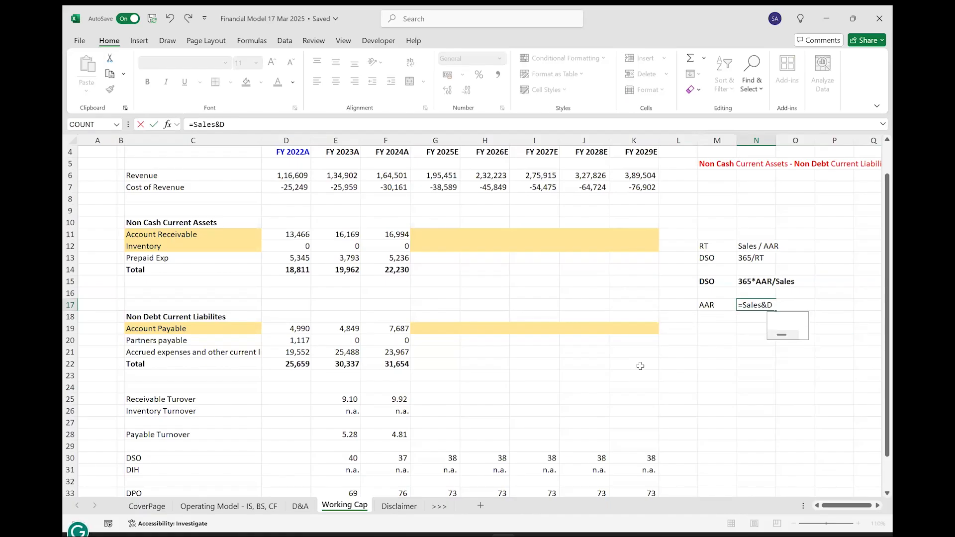
{"action": "type", "text": "*"}
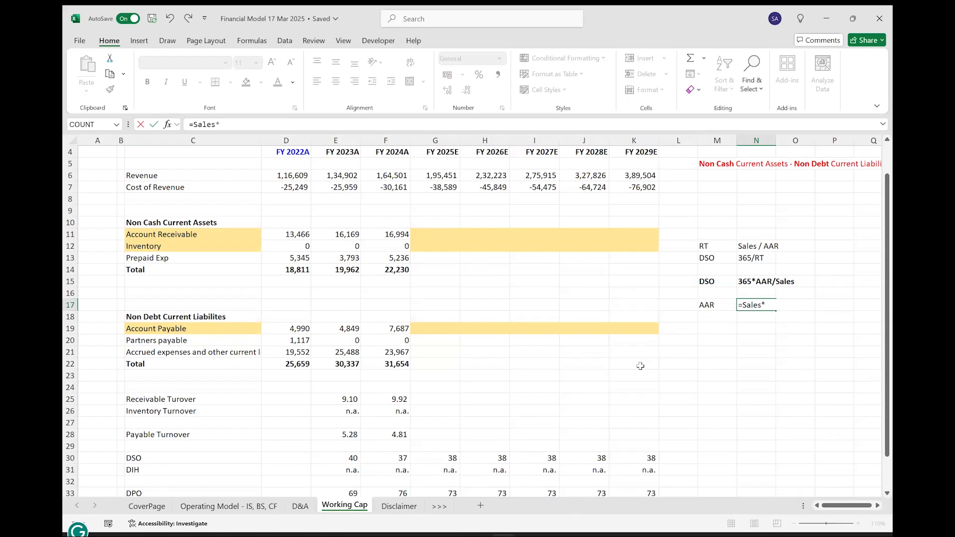
{"action": "type", "text": "DSO / 365"}
{"action": "key", "text": "Home"}
{"action": "type", "text": "'"}
{"action": "key", "text": "ctrl+Return"}
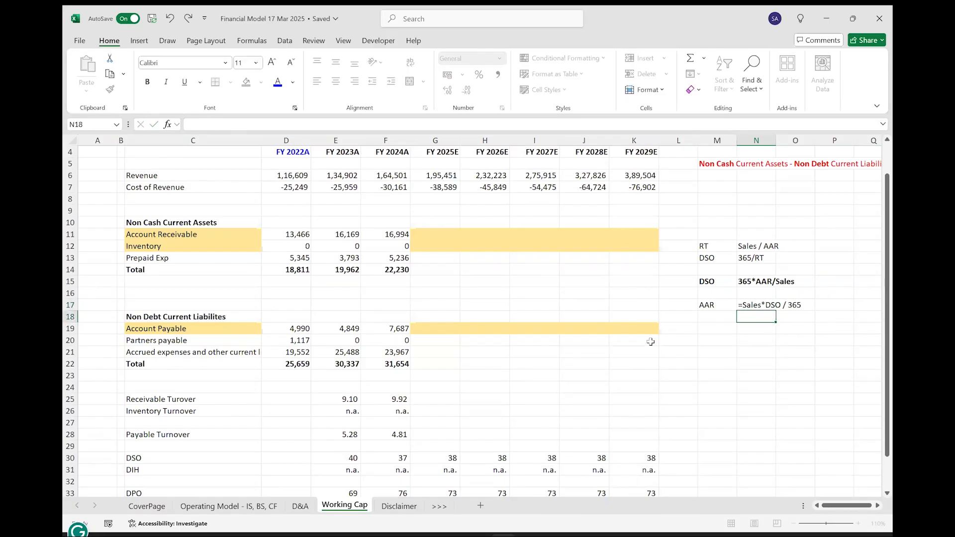
Fill the AAR note in M17:N17 with green and auto-fit the width of column N.
{"action": "key", "text": "shift+Left"}
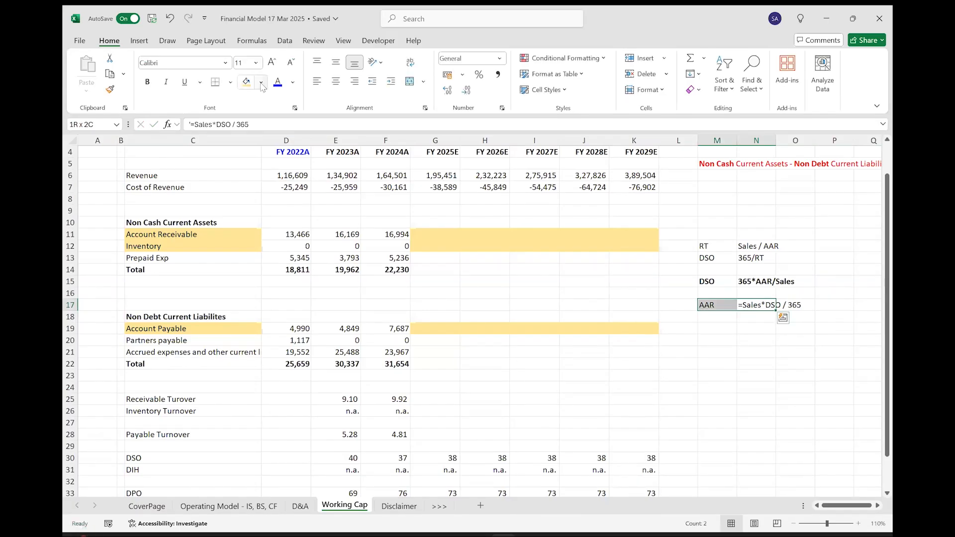
{"action": "left_click", "coordinate": [261, 83]}
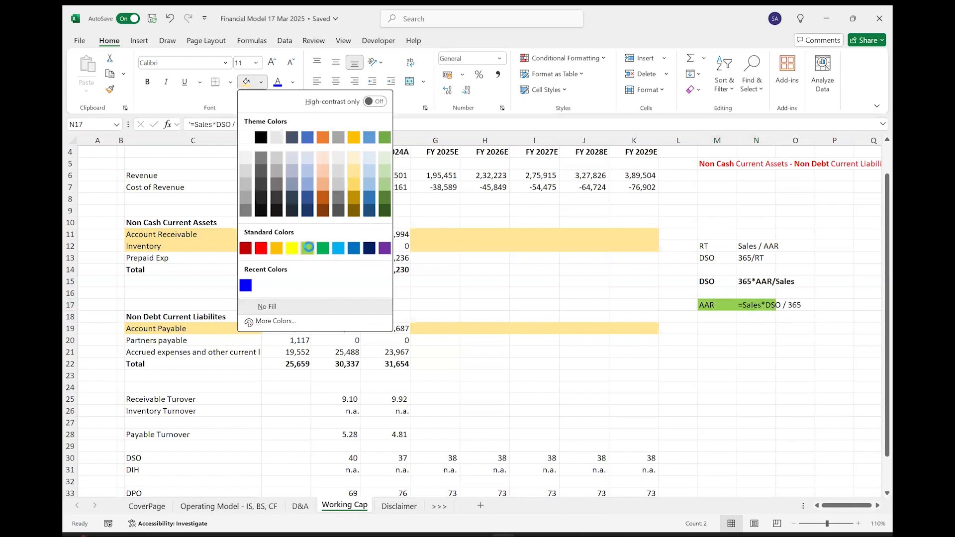
{"action": "double_click", "coordinate": [776, 141]}
{"action": "left_click_drag", "start_coordinate": [717, 245], "coordinate": [752, 306]}
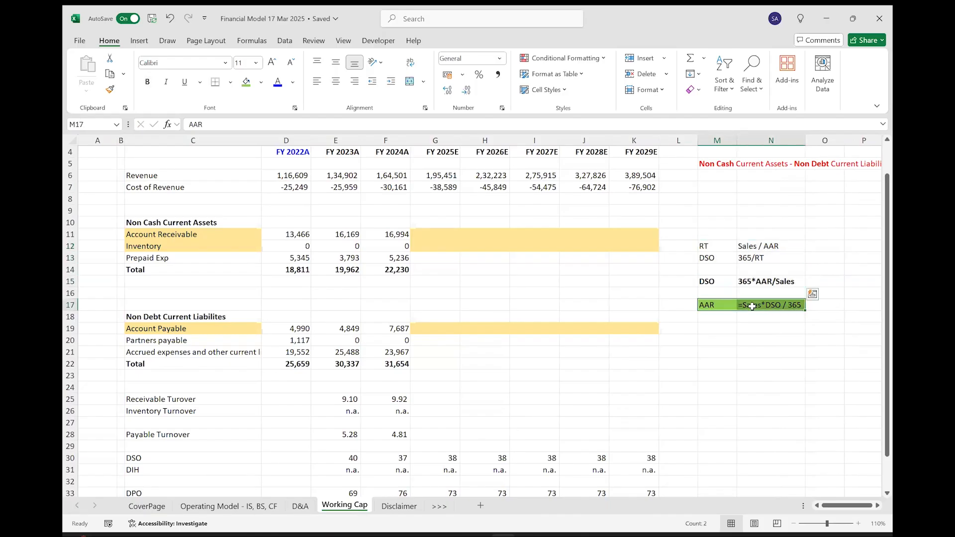
Forecast FY 2025E Account Receivable in G11 as revenue times DSO divided by number of days, with =G6*G30/G35.
{"action": "left_click", "coordinate": [443, 233]}
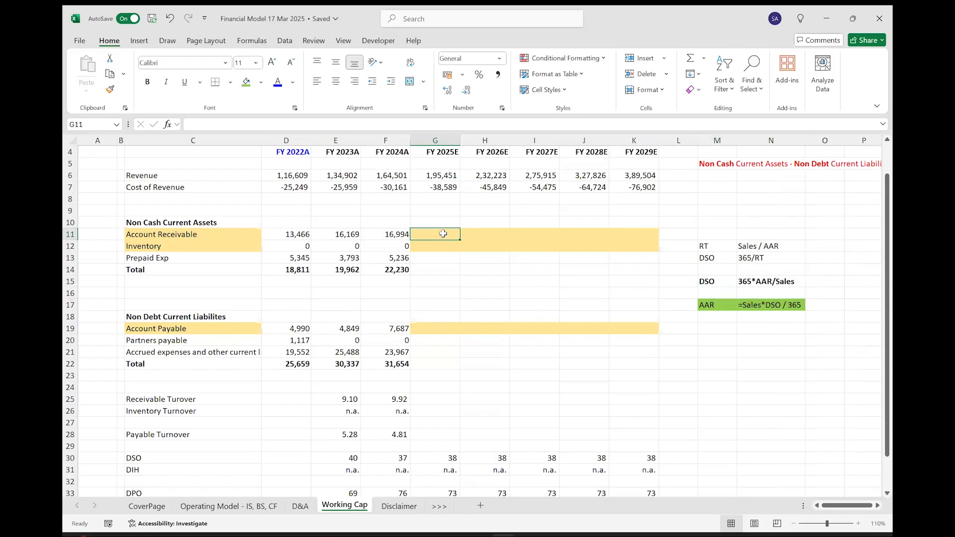
{"action": "type", "text": "="}
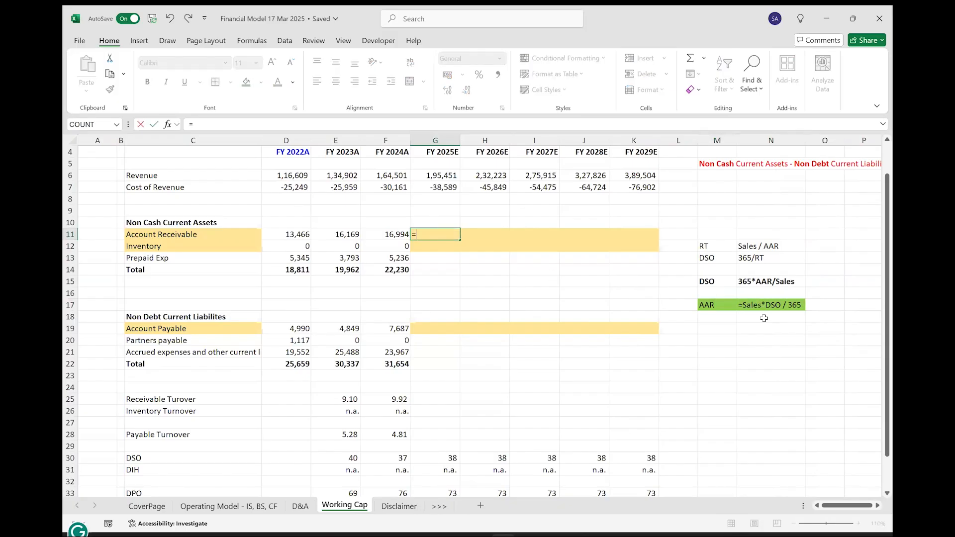
{"action": "left_click", "coordinate": [433, 175]}
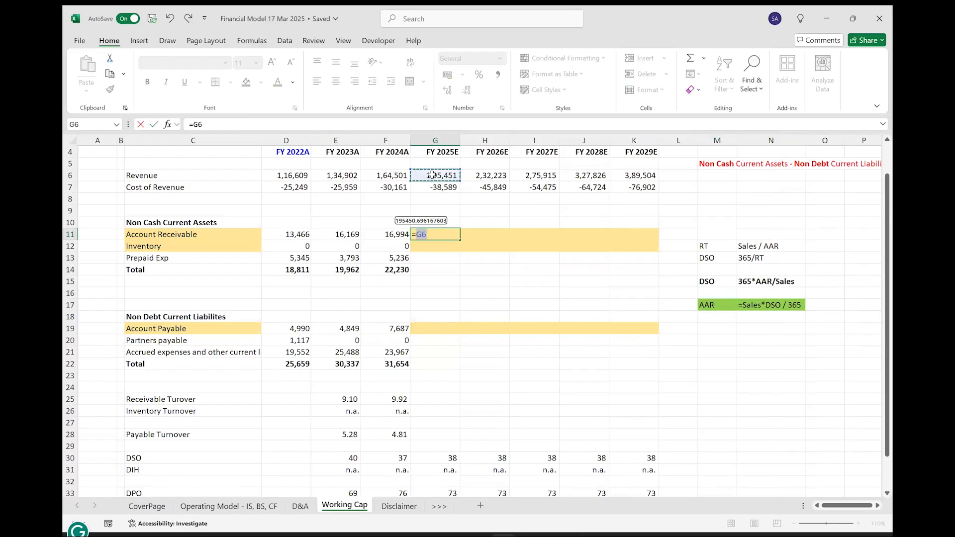
{"action": "type", "text": "*"}
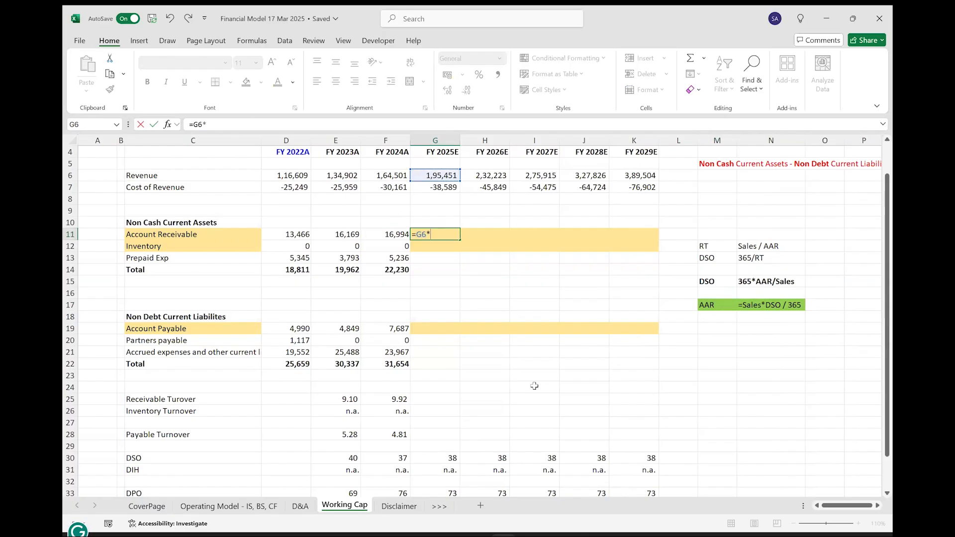
{"action": "left_click", "coordinate": [443, 457]}
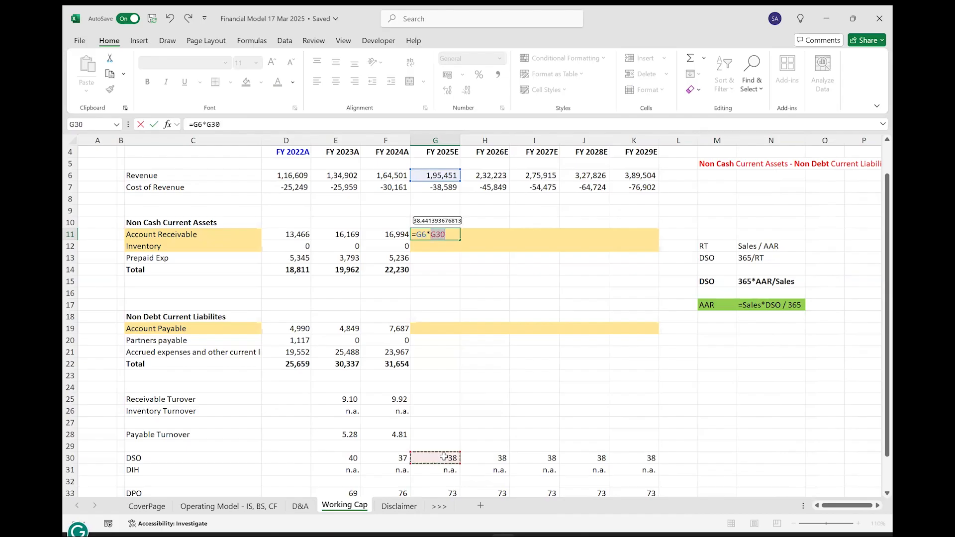
{"action": "type", "text": "/"}
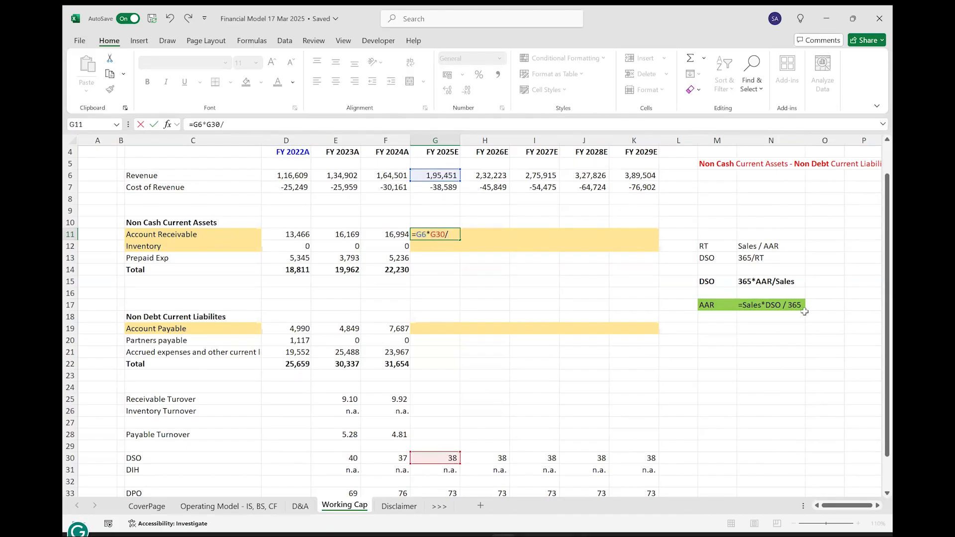
{"action": "scroll", "coordinate": [473, 437], "scroll_direction": "down", "scroll_amount": 2}
{"action": "left_click", "coordinate": [449, 471]}
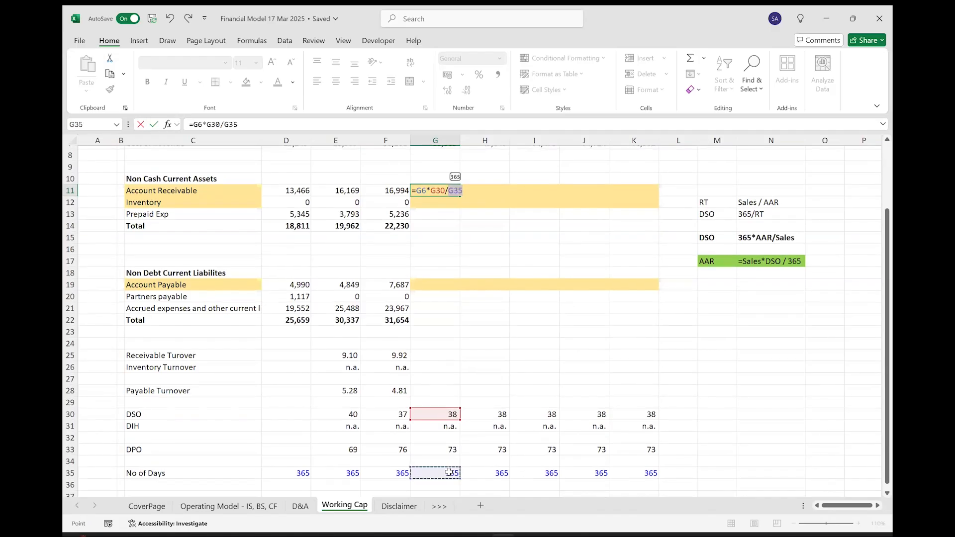
{"action": "key", "text": "Return"}
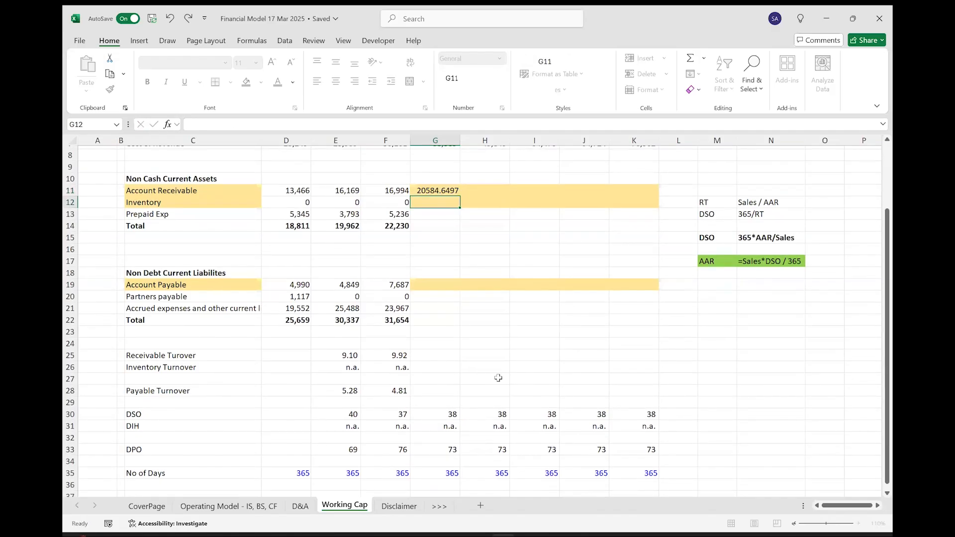
Format the FY 2025E Account Receivable forecast in G11 with a thousands separator and no decimals.
{"action": "key", "text": "Up"}
{"action": "left_click", "coordinate": [466, 91]}
{"action": "left_click", "coordinate": [467, 91]}
{"action": "left_click", "coordinate": [467, 91]}
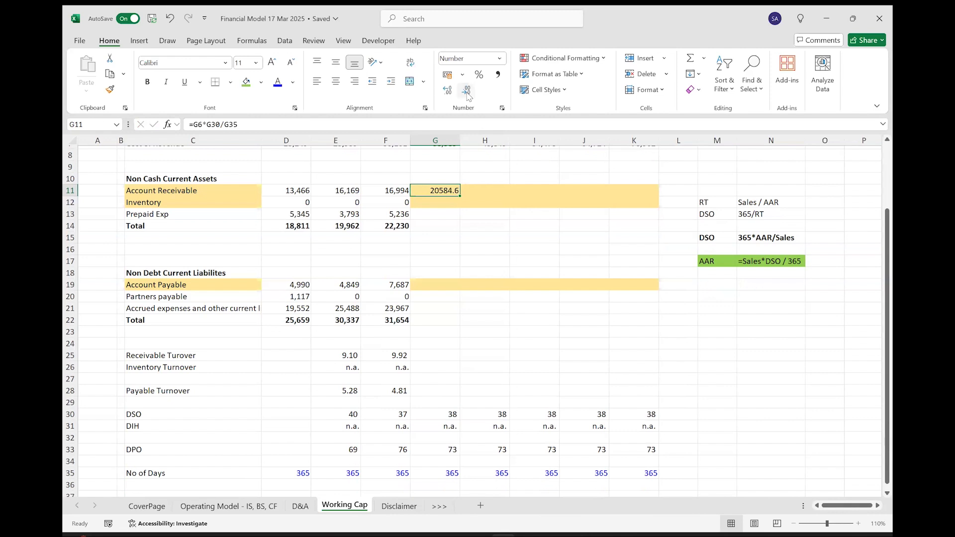
{"action": "left_click", "coordinate": [498, 74]}
{"action": "left_click", "coordinate": [467, 91]}
{"action": "left_click", "coordinate": [466, 91]}
{"action": "key", "text": "Left"}
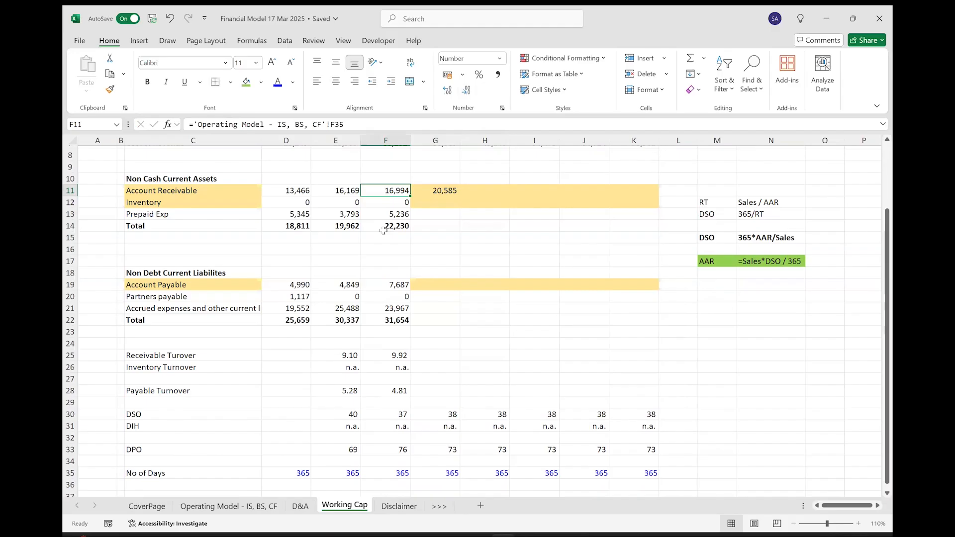
{"action": "key", "text": "Right"}
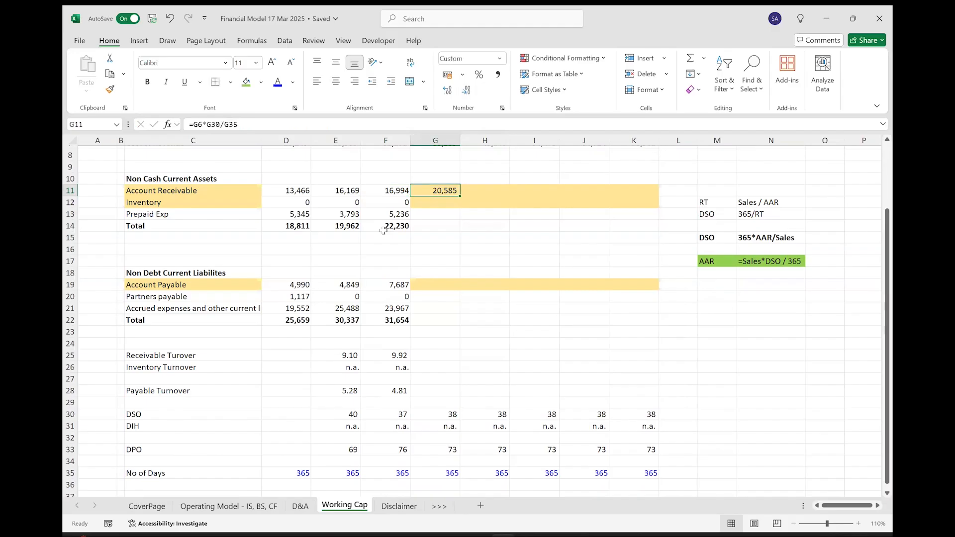
Fill the Account Receivable forecast formula from G11 across to FY 2029E in K11.
{"action": "key", "text": "shift+Right"}
{"action": "key", "text": "shift+Right"}
{"action": "key", "text": "shift+Right"}
{"action": "key", "text": "shift+Right"}
{"action": "key", "text": "ctrl+r"}
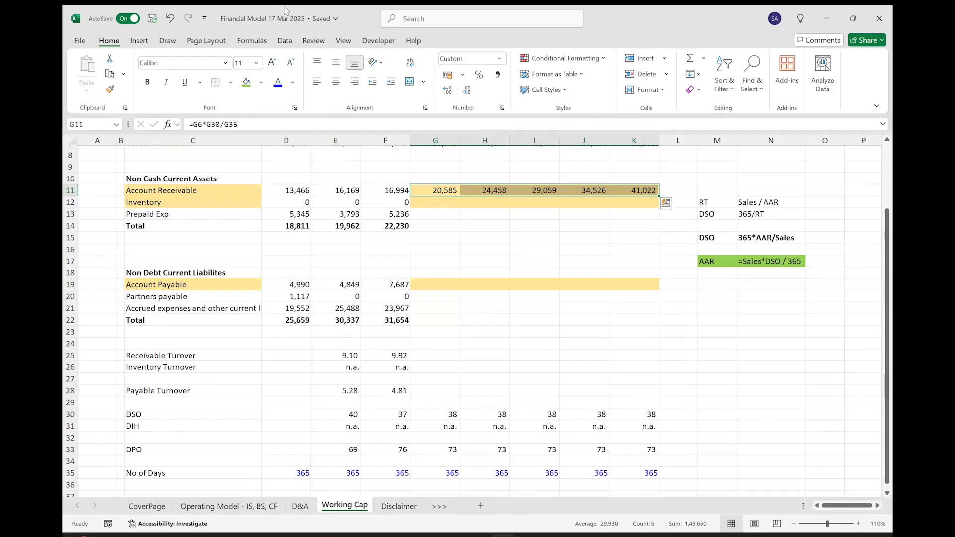
Add a payables note with AAP in M19 and =COGS*DPO as plain text in N19.
{"action": "key", "text": "alt+Tab"}
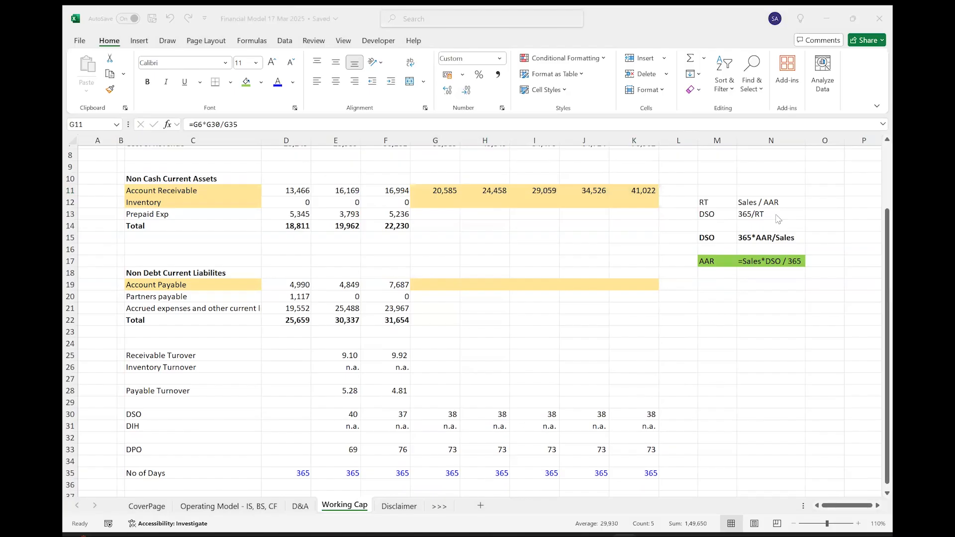
{"action": "left_click", "coordinate": [721, 291]}
{"action": "type", "text": "AAP"}
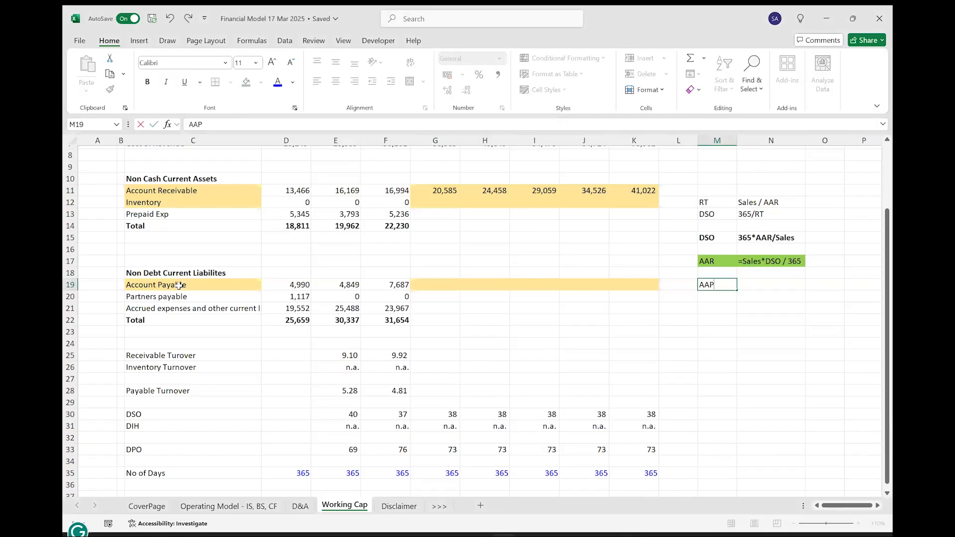
{"action": "key", "text": "Tab"}
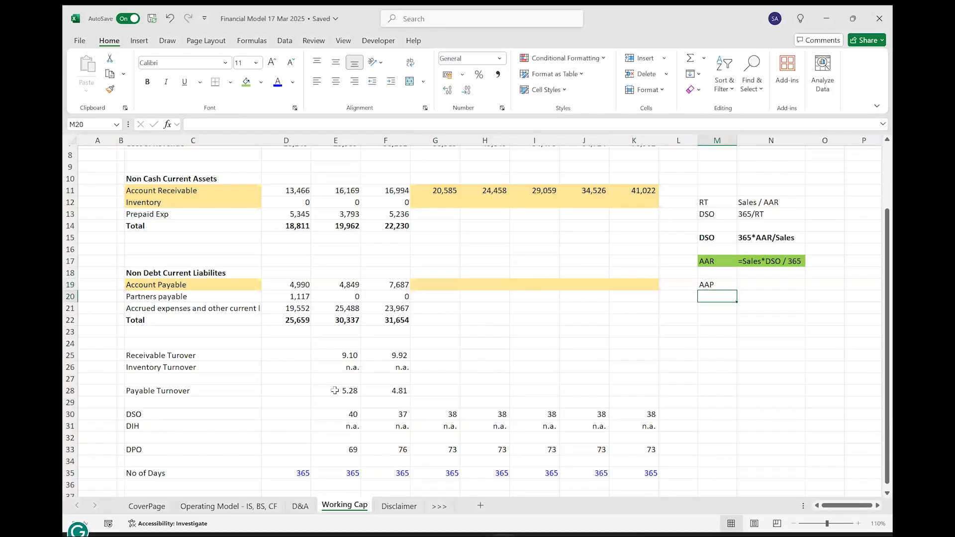
{"action": "key", "text": "Up"}
{"action": "key", "text": "Up"}
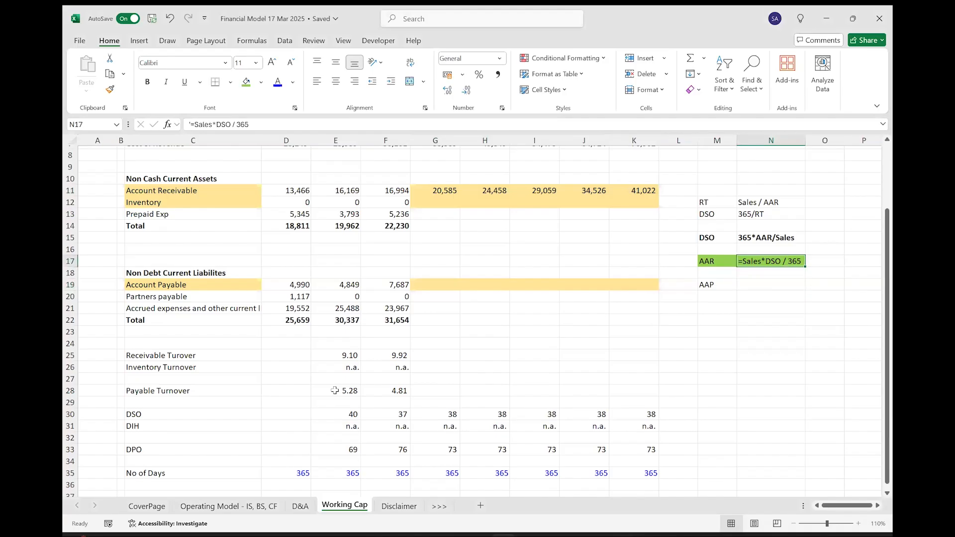
{"action": "key", "text": "Down"}
{"action": "key", "text": "Down"}
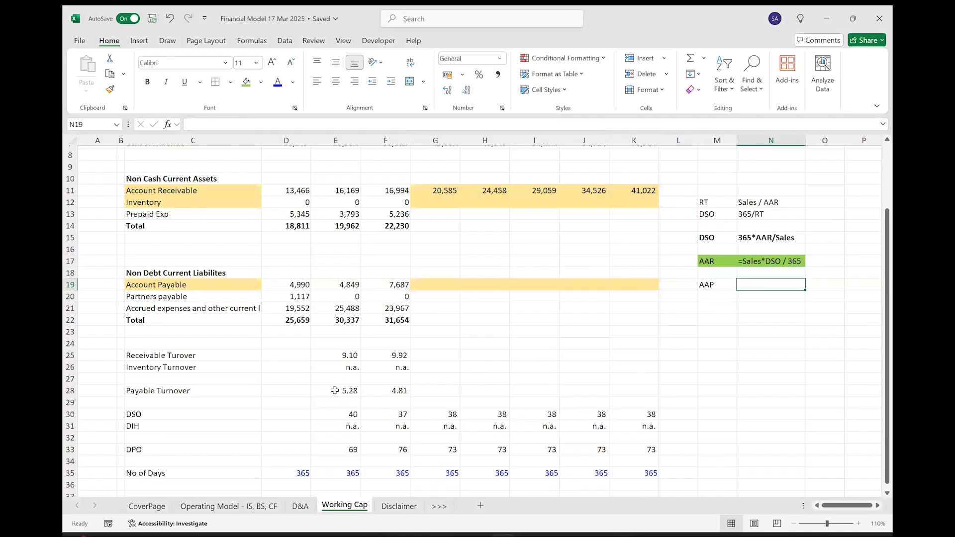
{"action": "type", "text": "'=COGS*"}
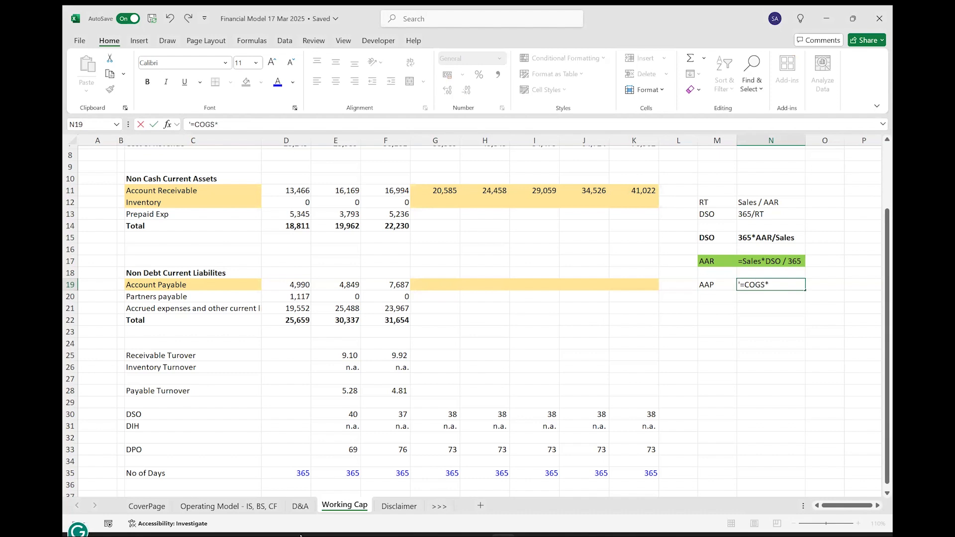
{"action": "type", "text": "DPO/365"}
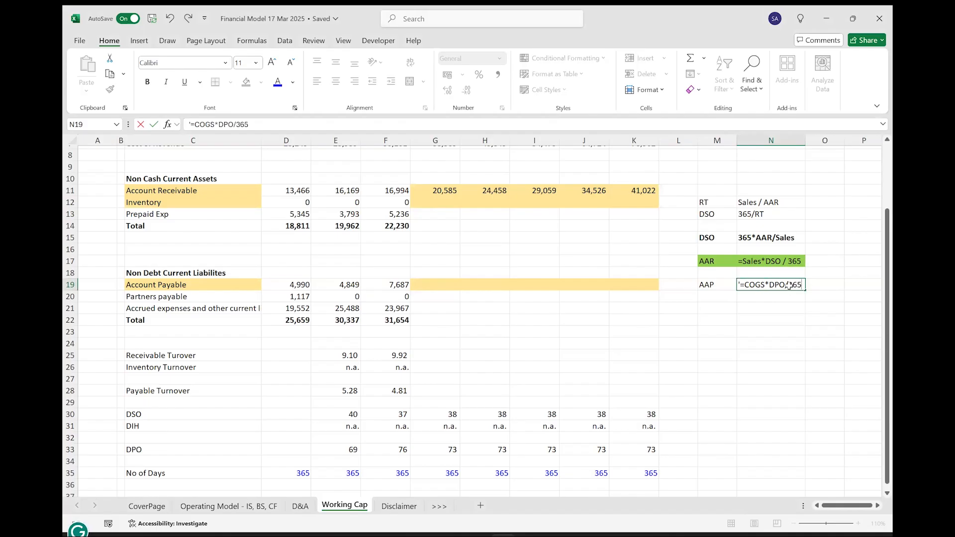
Finish the payables note in N19 as the text =COGS*DPO/365 and shade M19:N19 green.
{"action": "key", "text": "ctrl+Return"}
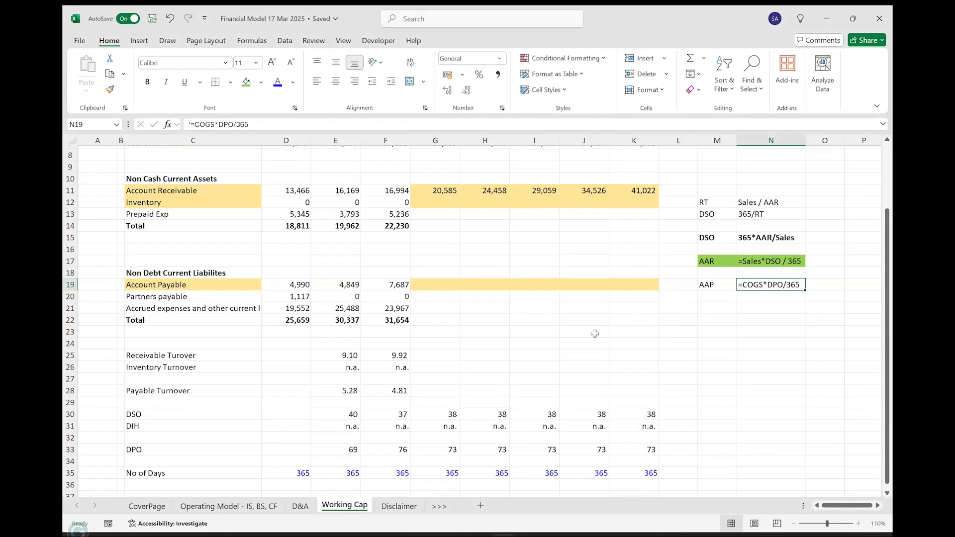
{"action": "key", "text": "shift+Left"}
{"action": "left_click", "coordinate": [246, 84]}
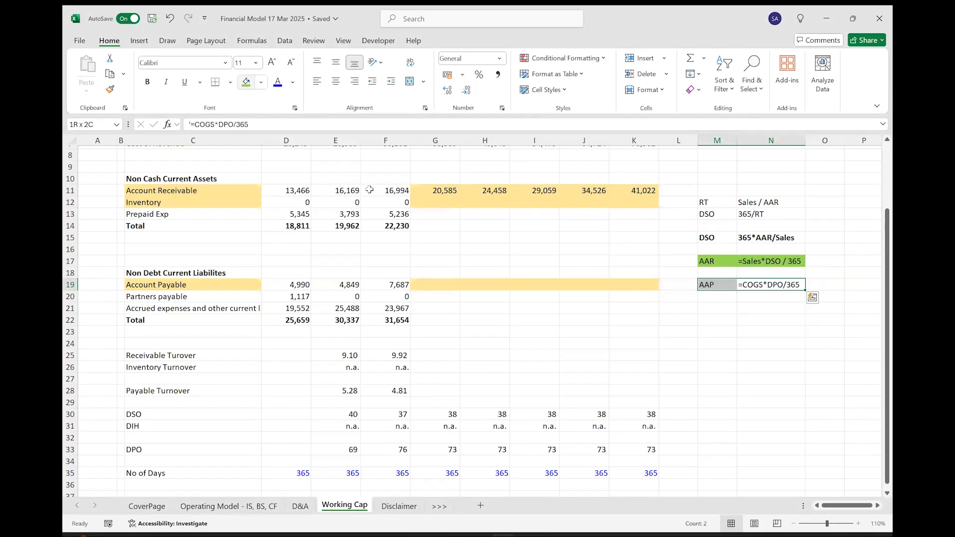
Forecast FY 2025E Account Payable in G19 as negated cost of revenue times DPO divided by number of days, with =-G7*G33/G35.
{"action": "left_click", "coordinate": [433, 287]}
{"action": "type", "text": "="}
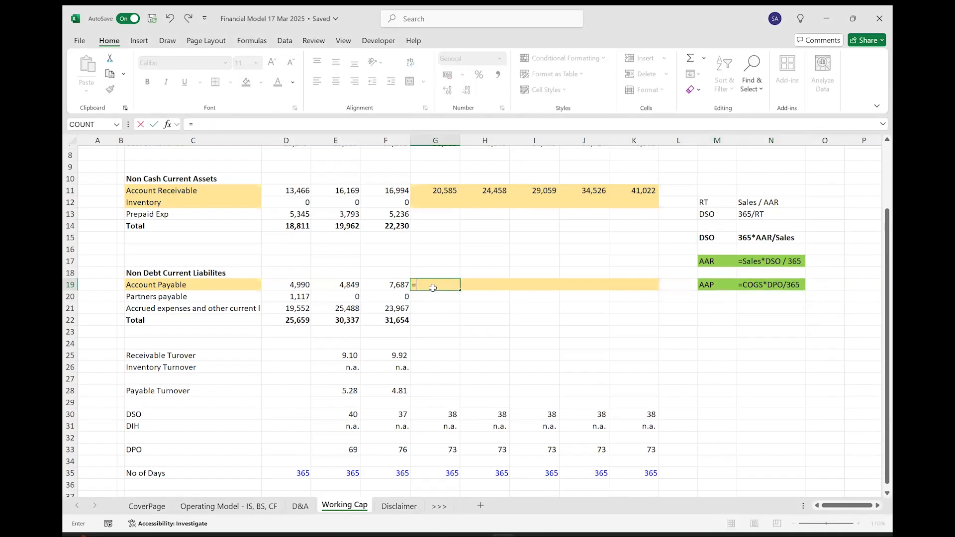
{"action": "scroll", "coordinate": [496, 208], "scroll_direction": "up", "scroll_amount": 1}
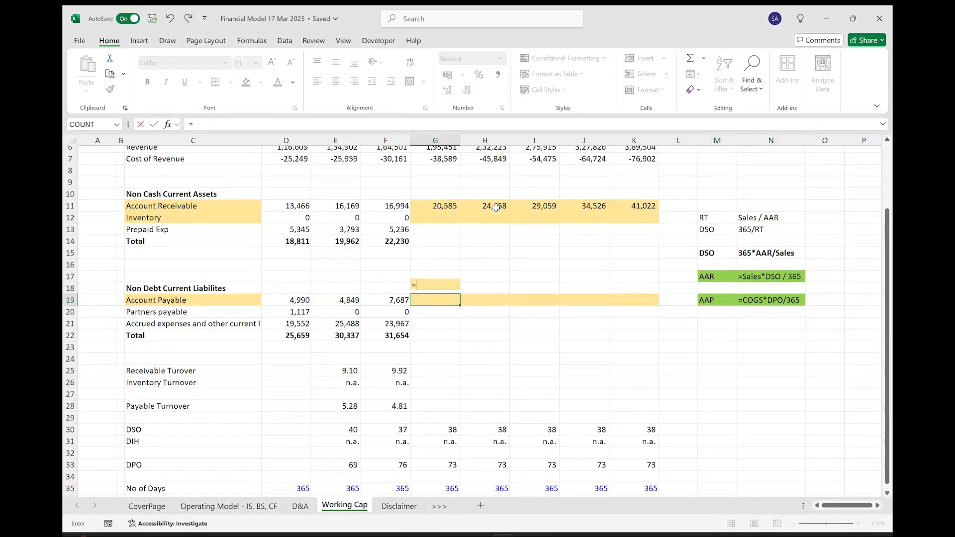
{"action": "left_click", "coordinate": [445, 161]}
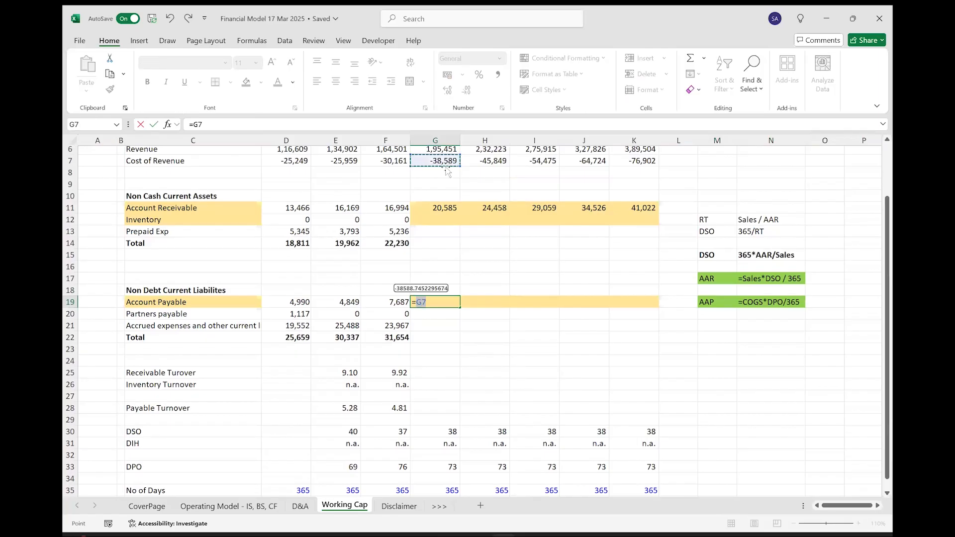
{"action": "type", "text": "*"}
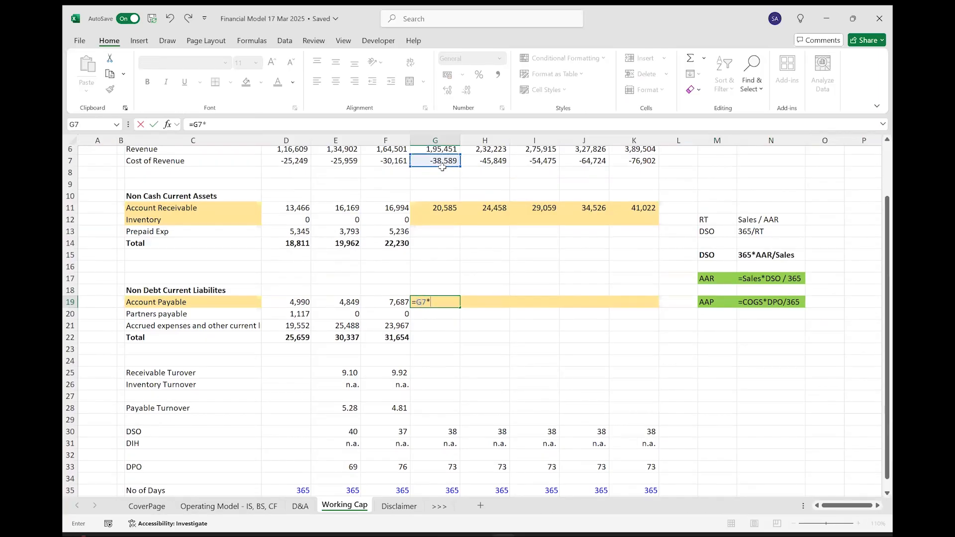
{"action": "scroll", "coordinate": [463, 328], "scroll_direction": "down", "scroll_amount": 1}
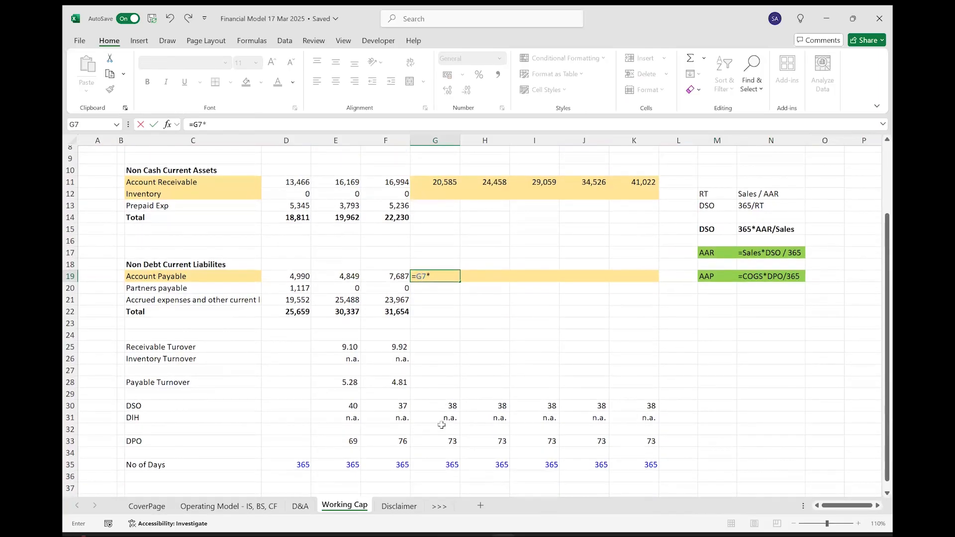
{"action": "left_click", "coordinate": [435, 451]}
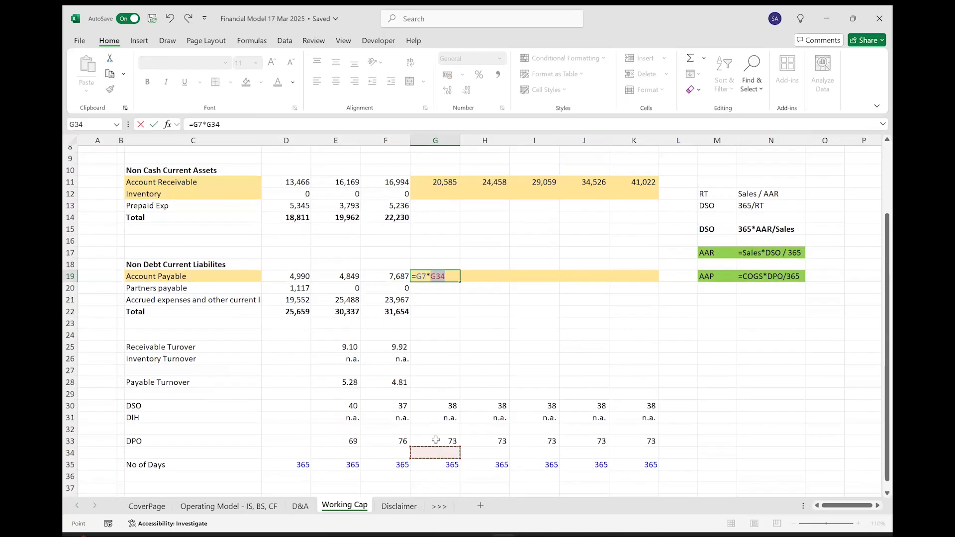
{"action": "left_click", "coordinate": [435, 441]}
{"action": "type", "text": "/"}
{"action": "left_click", "coordinate": [441, 464]}
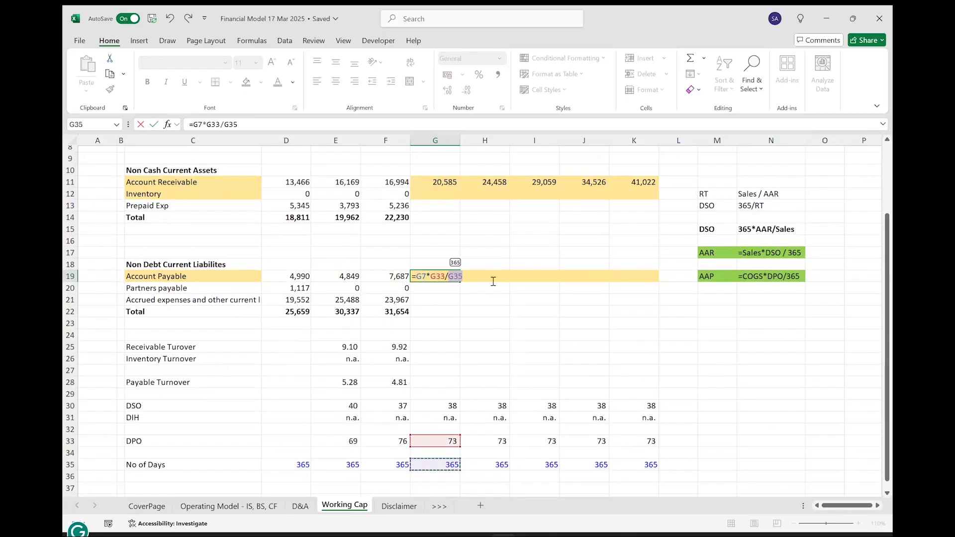
{"action": "scroll", "coordinate": [450, 184], "scroll_direction": "up", "scroll_amount": 2}
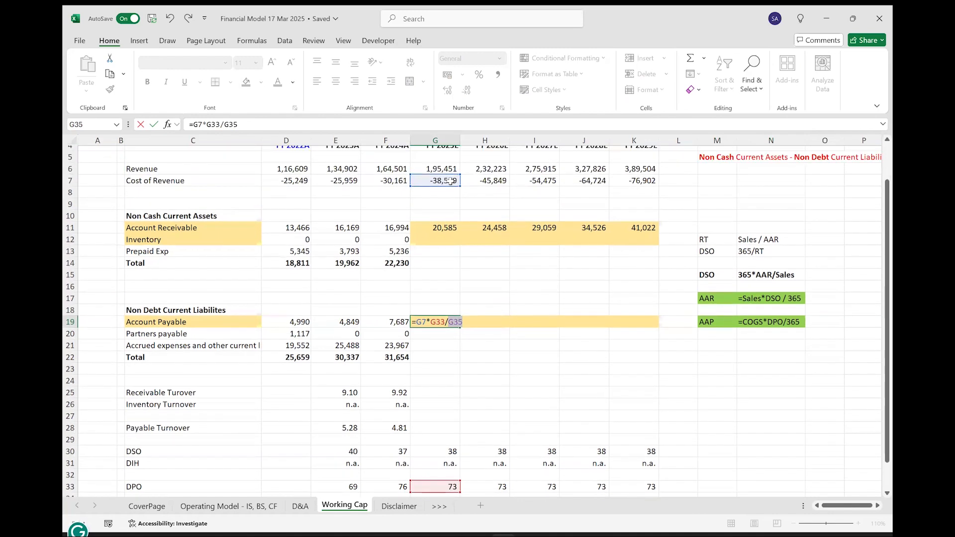
{"action": "left_click", "coordinate": [418, 323]}
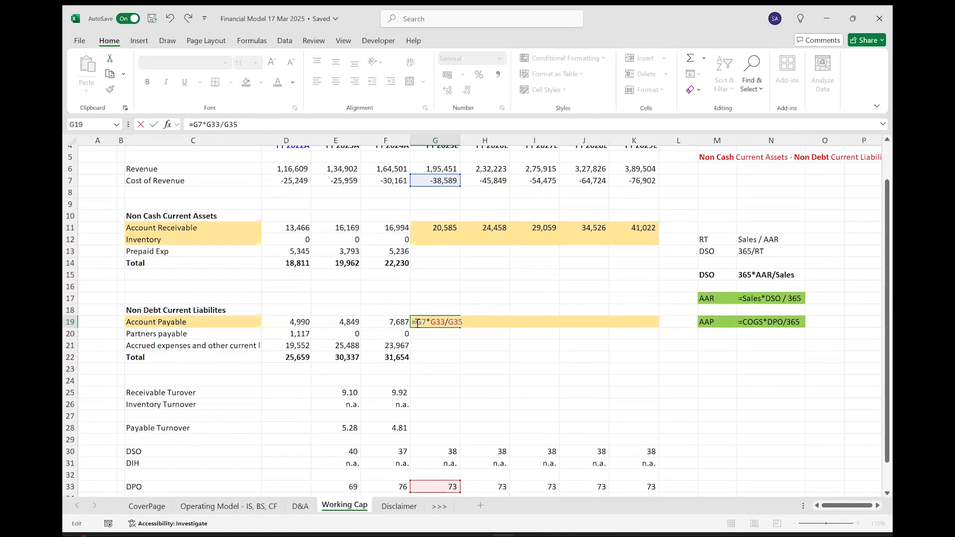
{"action": "key", "text": "Return"}
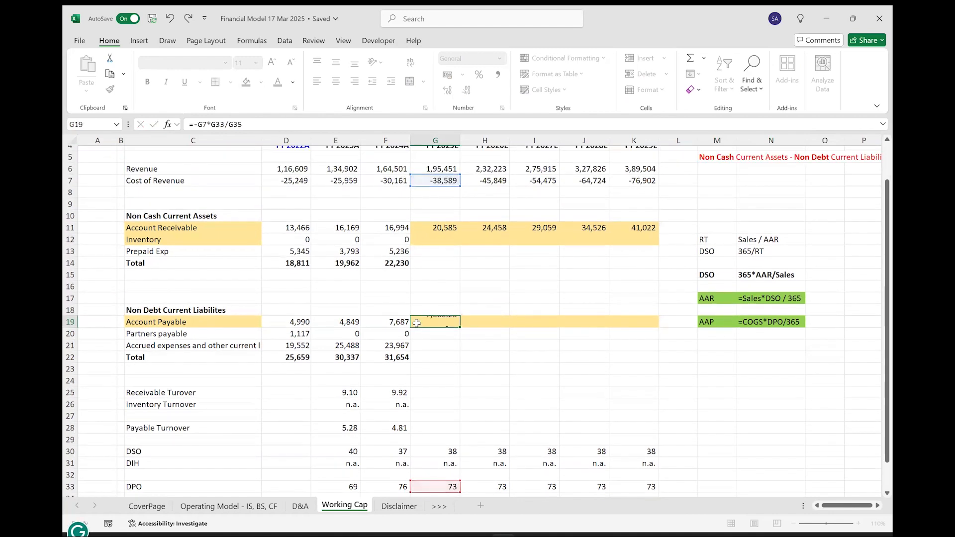
Show the G19 Account Payable forecast without decimals and fill its formula across to FY 2029E in K19.
{"action": "left_click", "coordinate": [436, 321]}
{"action": "left_click", "coordinate": [466, 90]}
{"action": "left_click", "coordinate": [466, 90]}
{"action": "key", "text": "shift+Right"}
{"action": "key", "text": "shift+Right"}
{"action": "key", "text": "shift+Right"}
{"action": "key", "text": "shift+Right"}
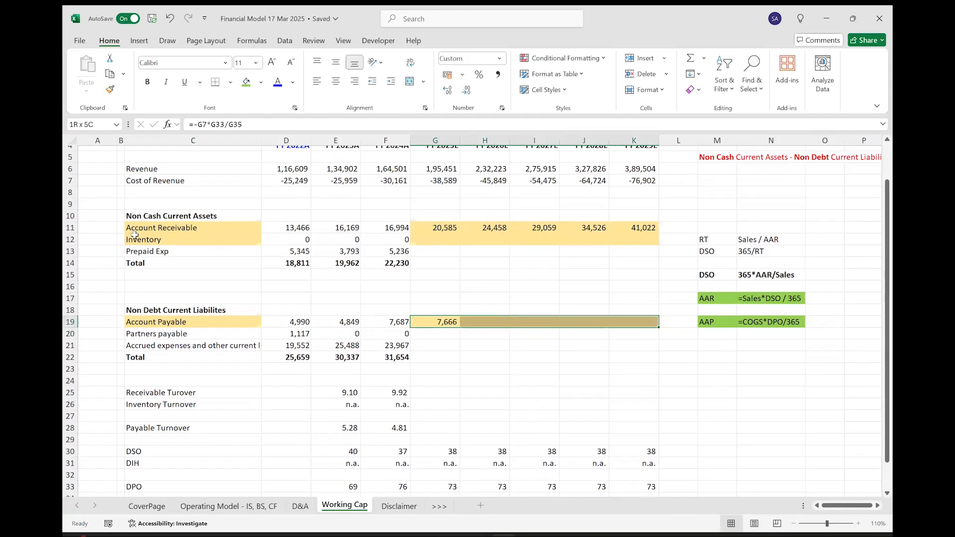
{"action": "key", "text": "ctrl+r"}
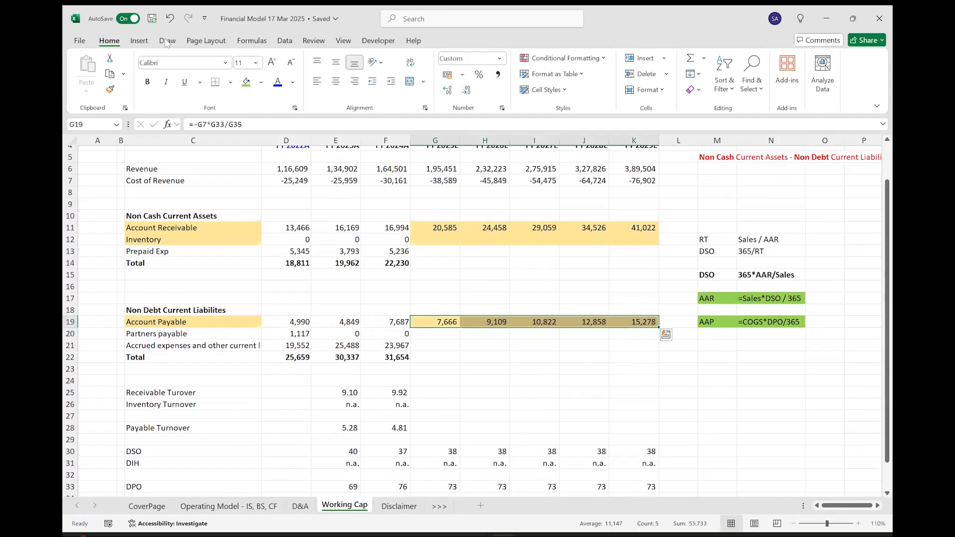
{"action": "left_click", "coordinate": [295, 10]}
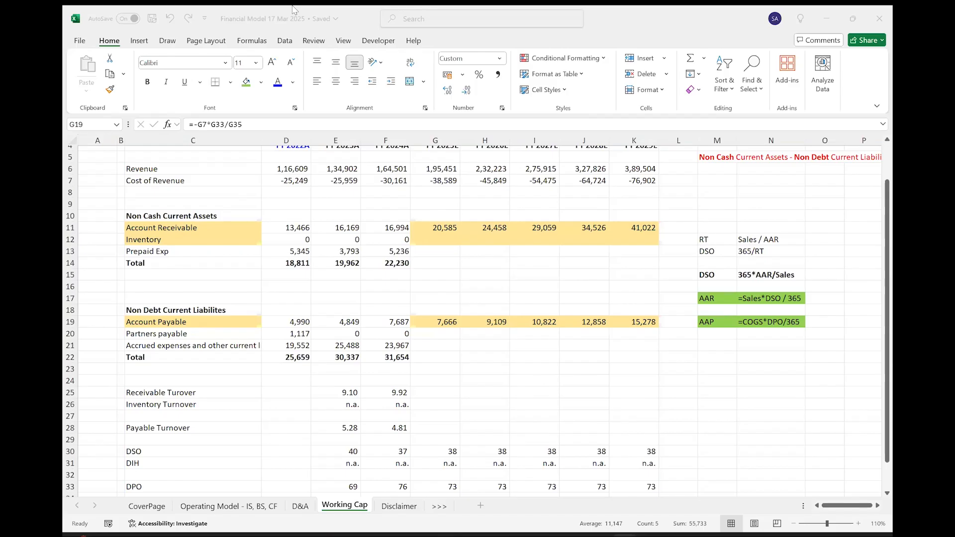
{"action": "left_click", "coordinate": [438, 240]}
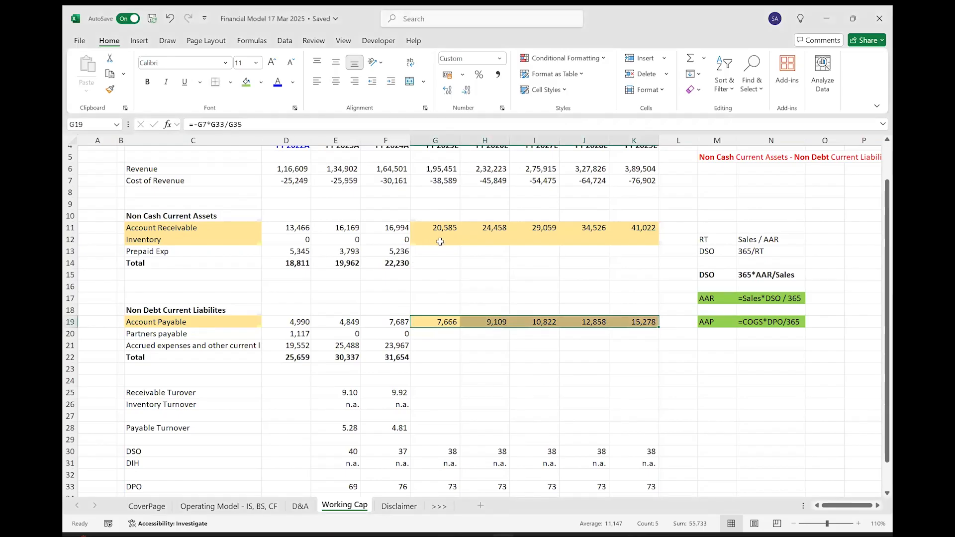
{"action": "left_click", "coordinate": [440, 241]}
Add an inventory note with Avg Inv in M21 and =COGS*DIH/365 as plain text in N21.
{"action": "left_click", "coordinate": [720, 350]}
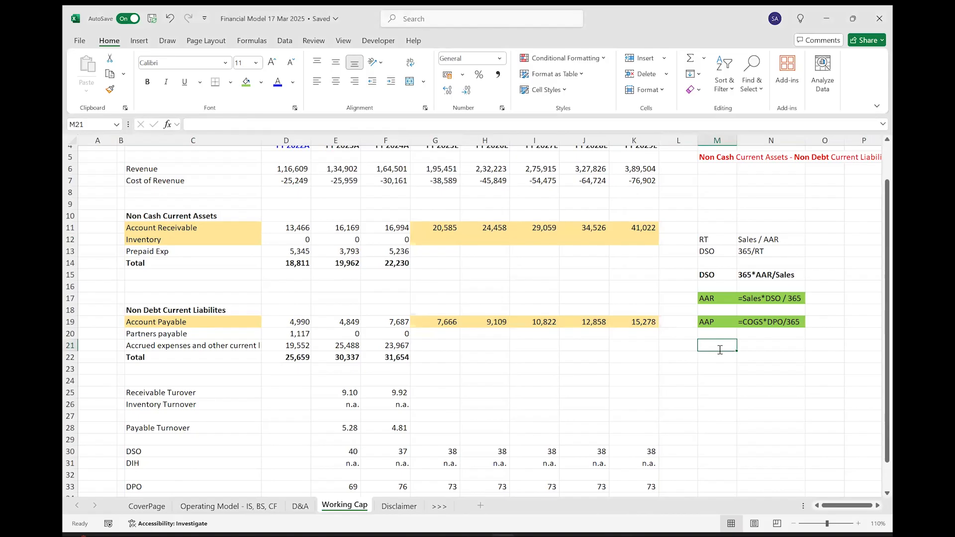
{"action": "type", "text": "Invg In"}
{"action": "key", "text": "Tab"}
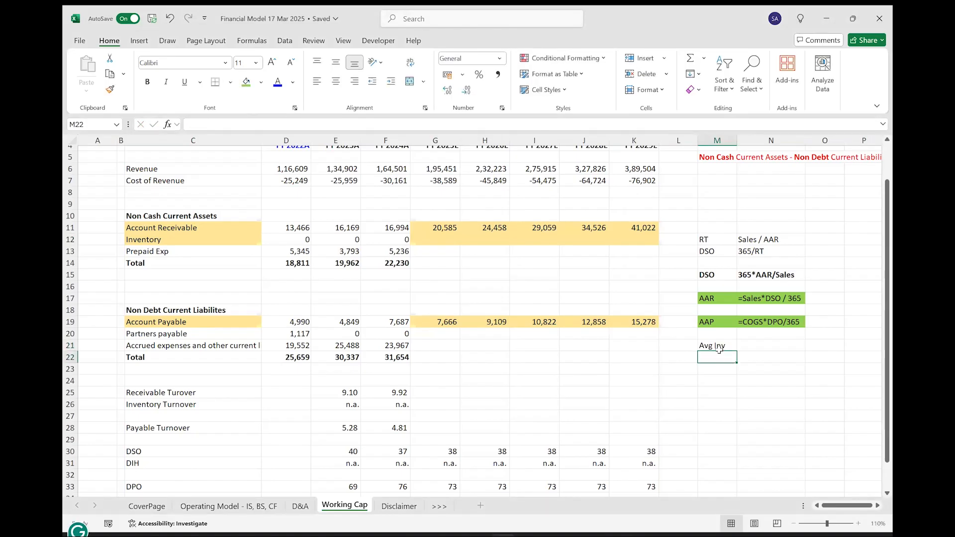
{"action": "type", "text": "'="}
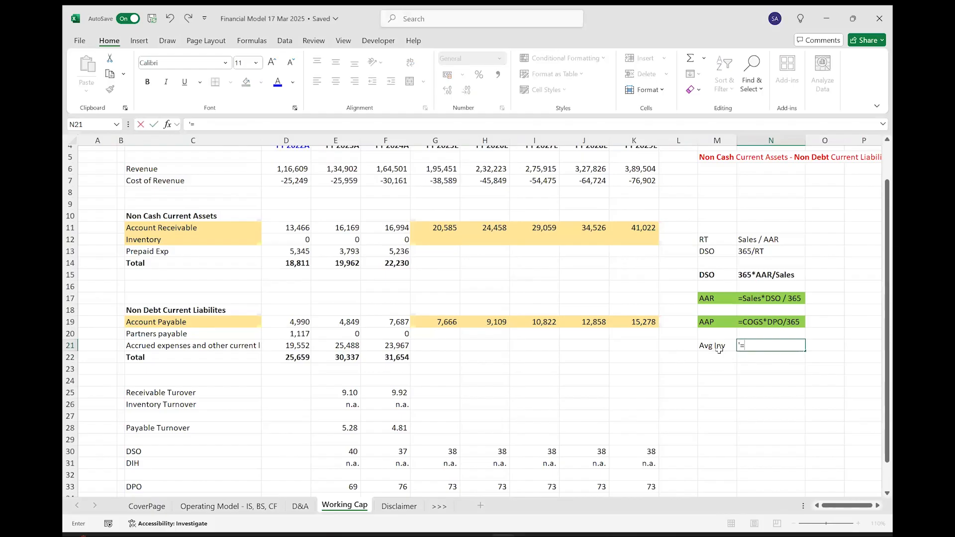
{"action": "type", "text": "COGS"}
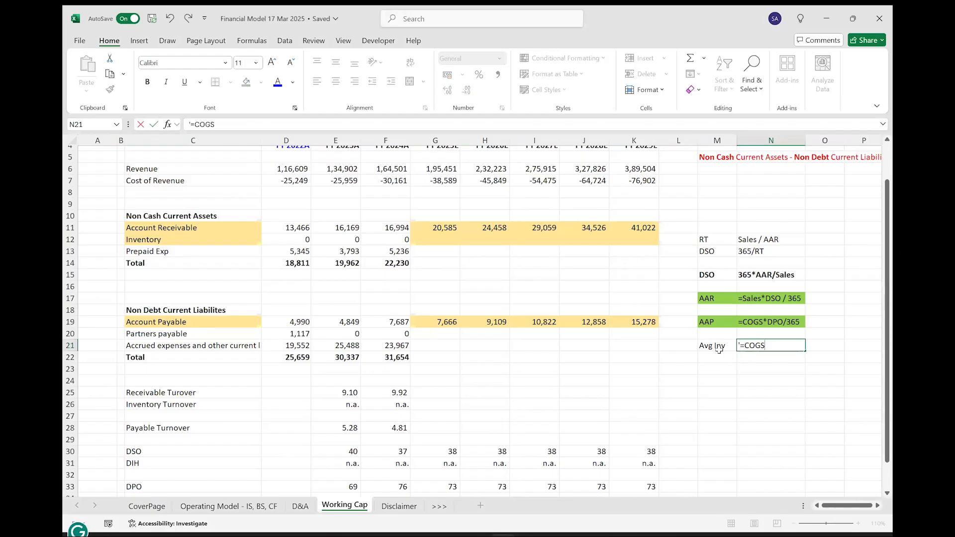
{"action": "type", "text": "*DIH/365"}
{"action": "key", "text": "Return"}
Shade the inventory note in M21:N21 green.
{"action": "key", "text": "Up"}
{"action": "key", "text": "shift+Left"}
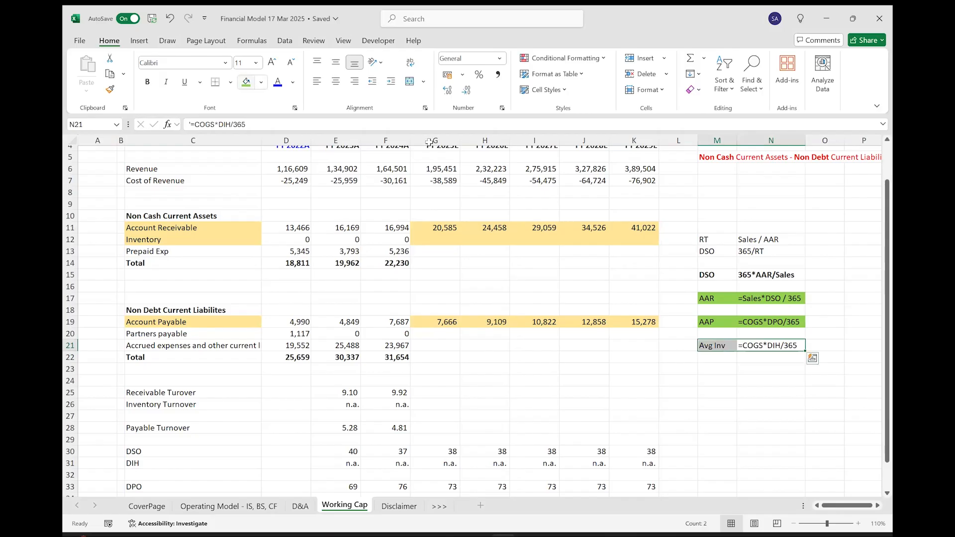
{"action": "left_click", "coordinate": [246, 82]}
{"action": "left_click_drag", "start_coordinate": [718, 300], "coordinate": [772, 303]}
{"action": "left_click_drag", "start_coordinate": [716, 322], "coordinate": [770, 321]}
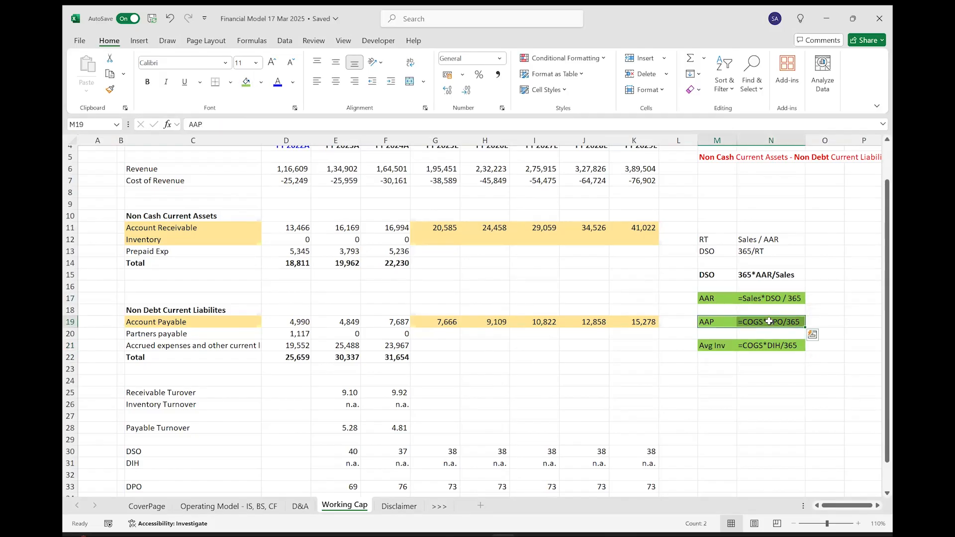
{"action": "left_click_drag", "start_coordinate": [710, 238], "coordinate": [767, 274]}
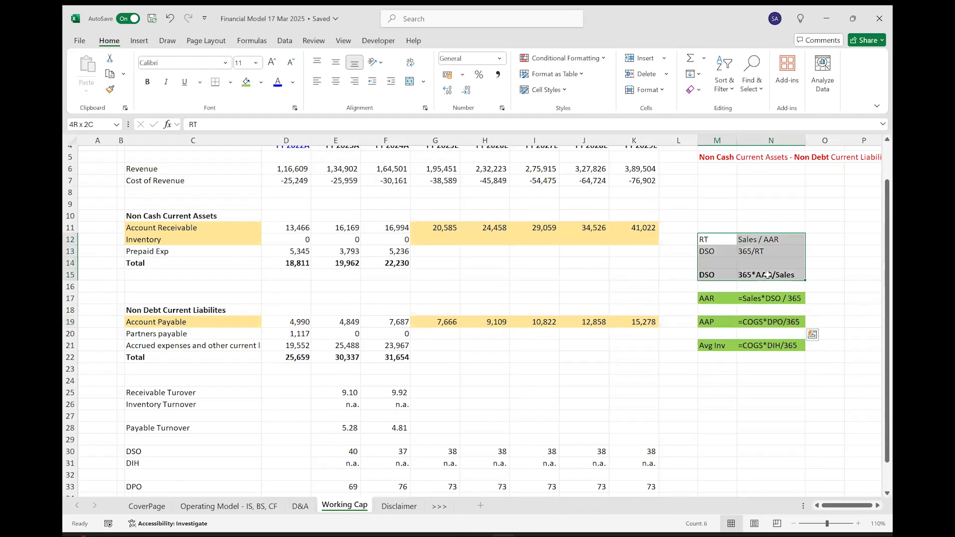
{"action": "left_click_drag", "start_coordinate": [717, 347], "coordinate": [761, 346]}
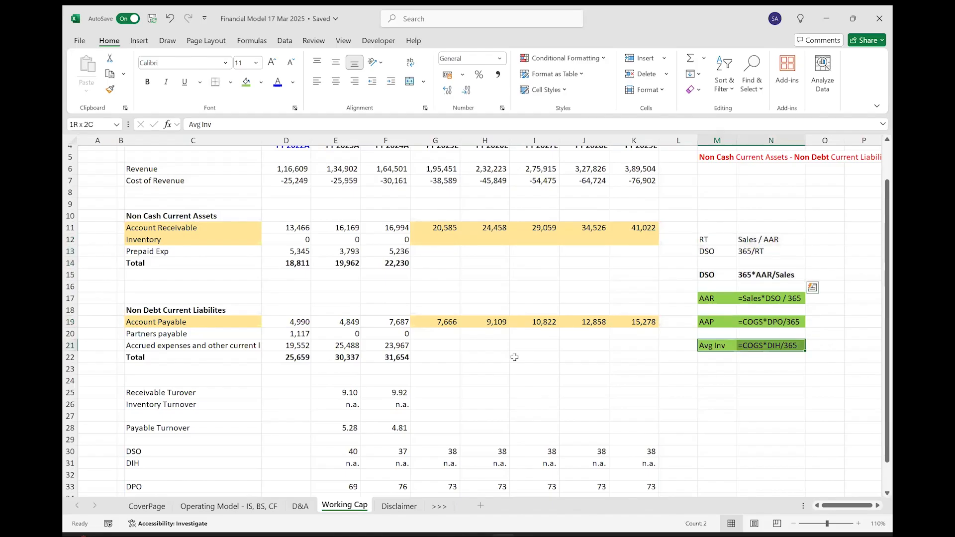
Forecast FY 2025E Inventory in G12 as cost of revenue times DIH divided by number of days, with =G7*G31/G35.
{"action": "left_click", "coordinate": [441, 240]}
{"action": "type", "text": "="}
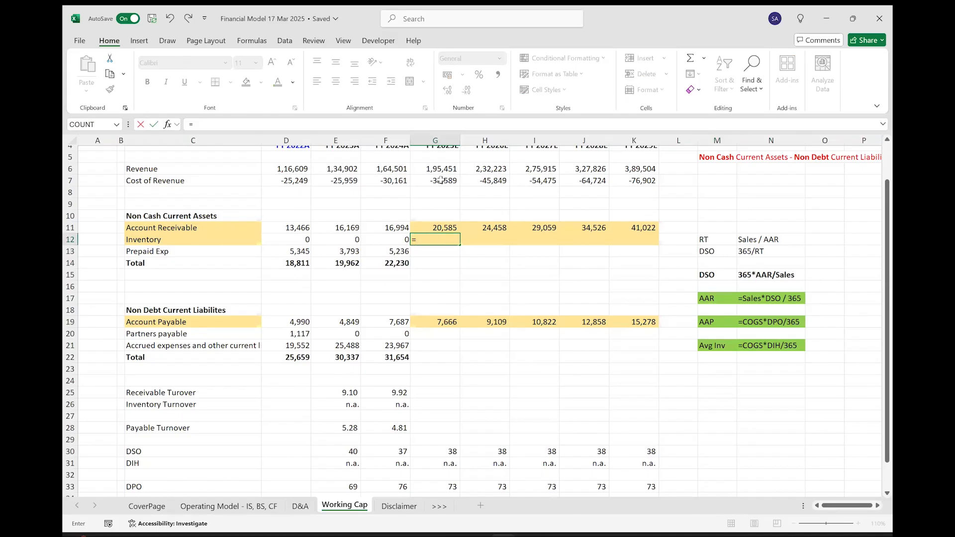
{"action": "left_click", "coordinate": [441, 181]}
{"action": "type", "text": "*"}
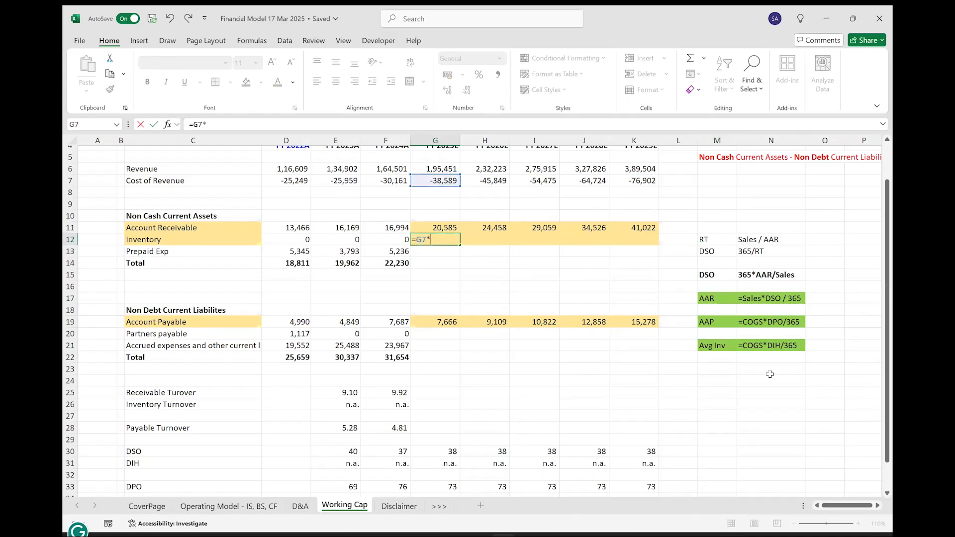
{"action": "left_click", "coordinate": [441, 464]}
{"action": "type", "text": "/"}
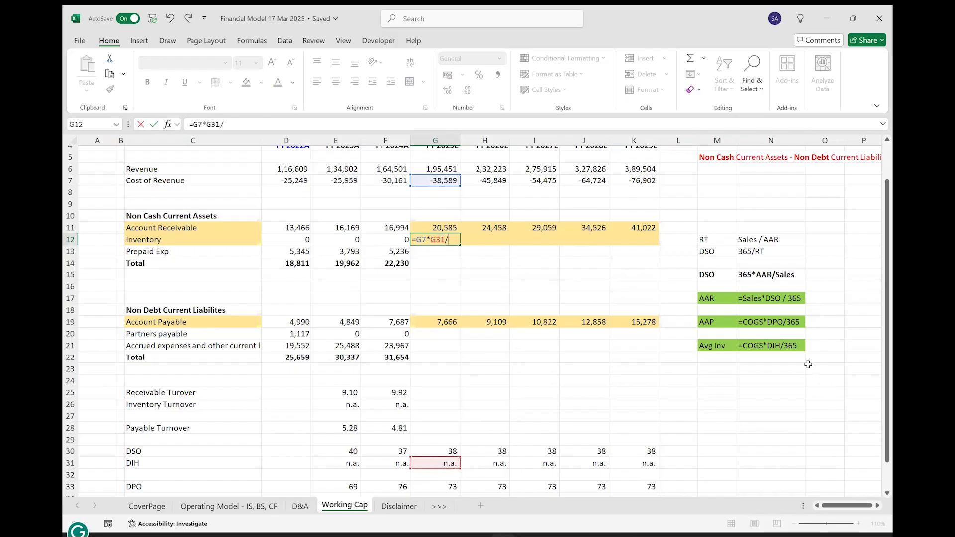
{"action": "scroll", "coordinate": [442, 430], "scroll_direction": "down", "scroll_amount": 1}
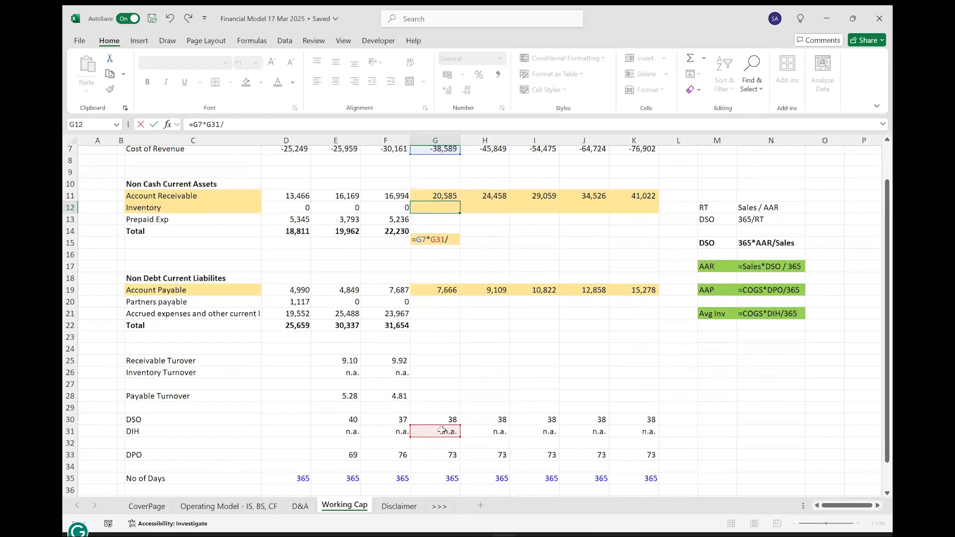
{"action": "scroll", "coordinate": [442, 430], "scroll_direction": "down", "scroll_amount": 1}
{"action": "left_click", "coordinate": [440, 439]}
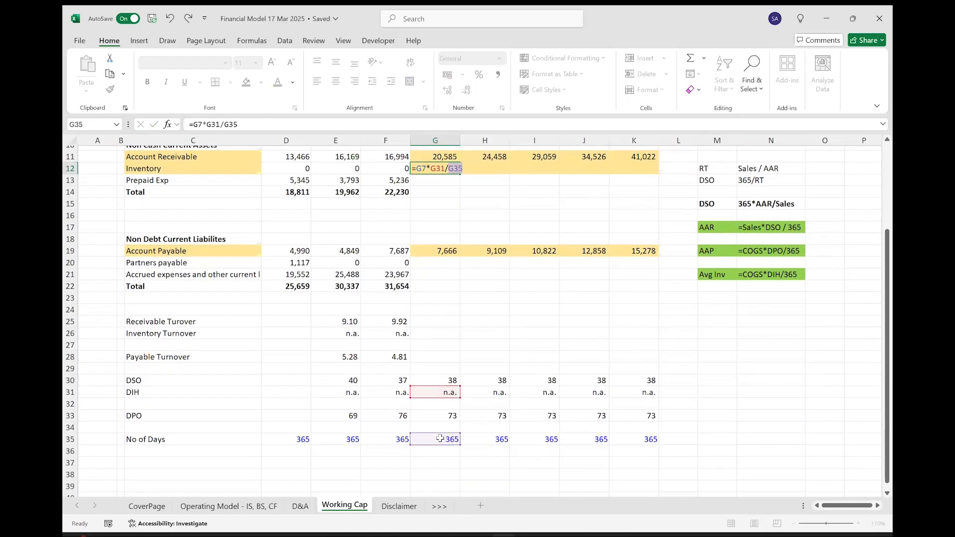
{"action": "key", "text": "Return"}
Fill the Inventory forecast formula from G12 across to FY 2029E in K12.
{"action": "scroll", "coordinate": [451, 243], "scroll_direction": "up", "scroll_amount": 2}
{"action": "left_click", "coordinate": [449, 240]}
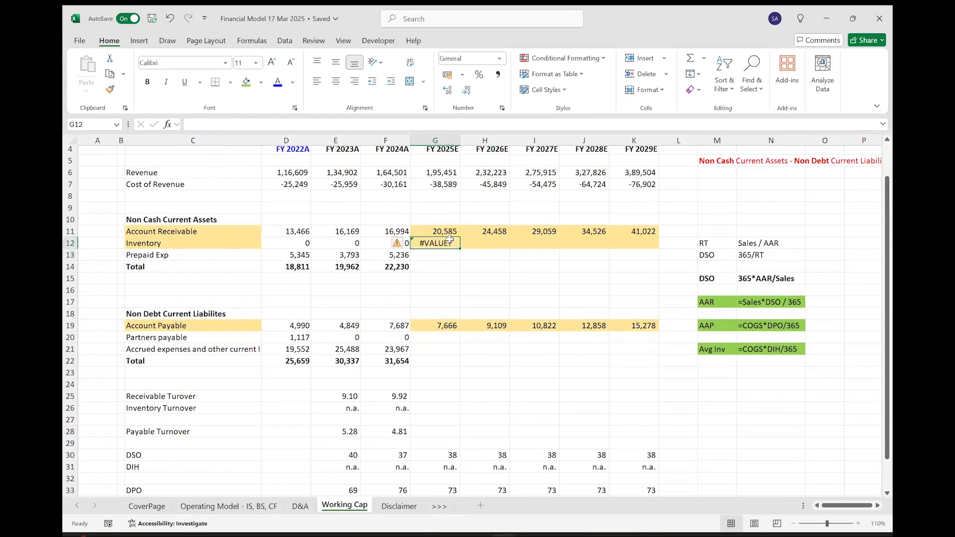
{"action": "left_click_drag", "start_coordinate": [459, 248], "coordinate": [653, 251]}
Wrap the FY 2025E Inventory formula in G12 in IFERROR with n.a. as the fallback value.
{"action": "left_click", "coordinate": [440, 242]}
{"action": "key", "text": "F2"}
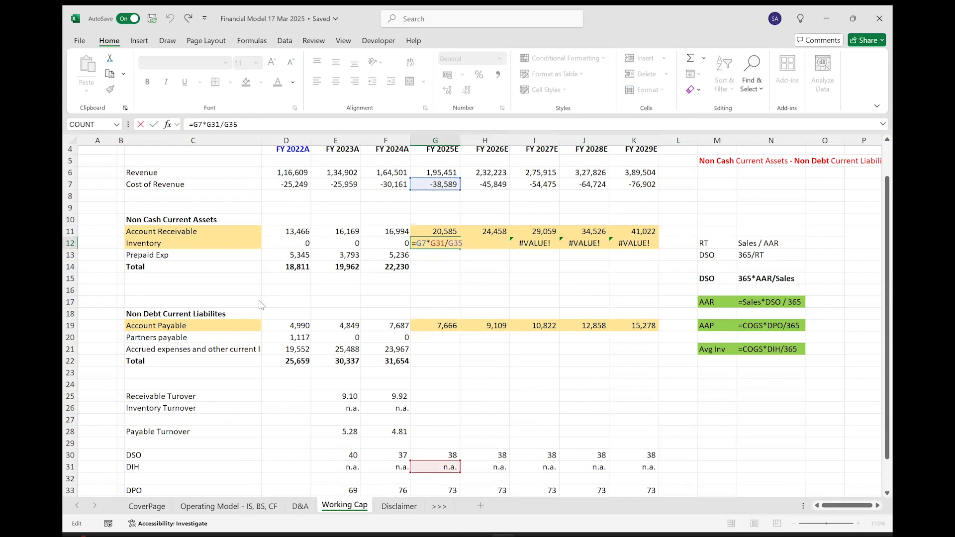
{"action": "type", "text": "if"}
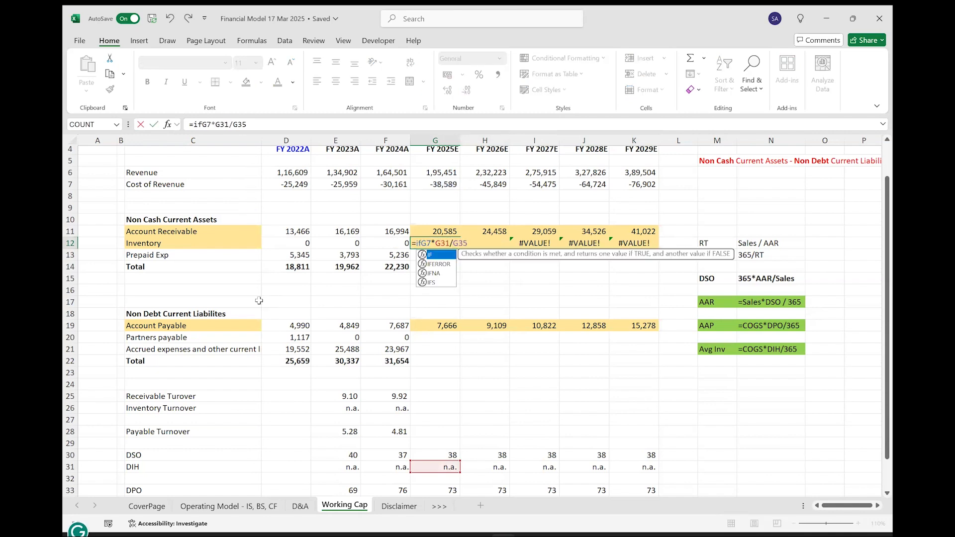
{"action": "key", "text": "Down"}
{"action": "key", "text": "Tab"}
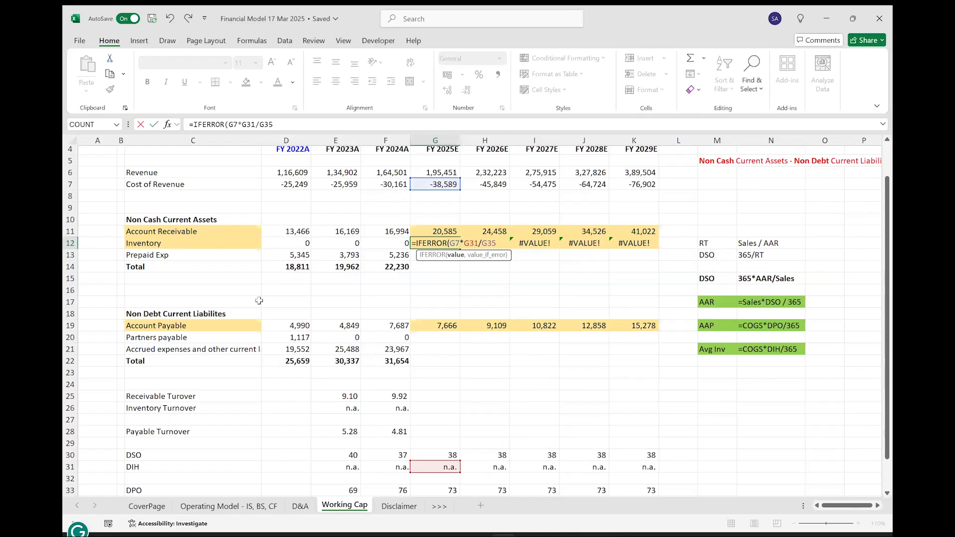
{"action": "type", "text": ",n.a."}
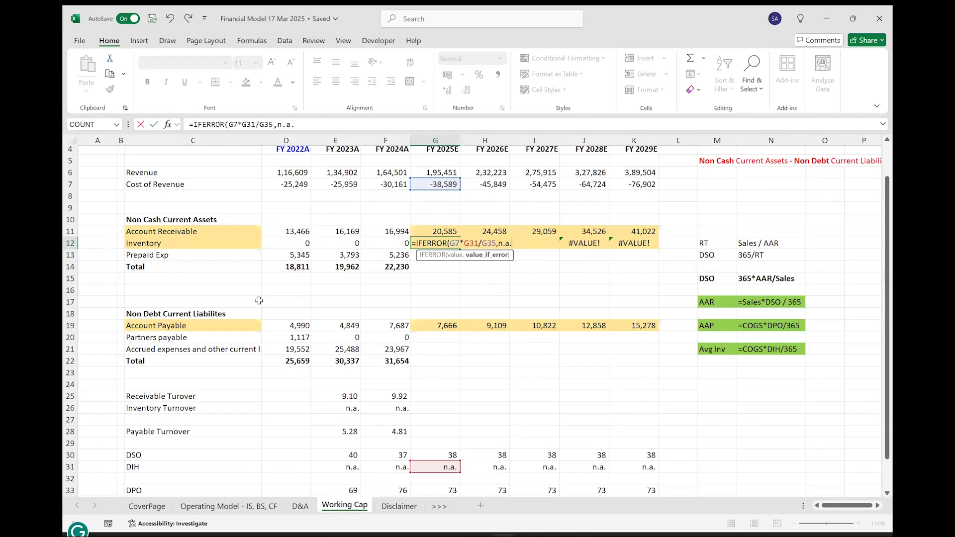
{"action": "type", "text": ")"}
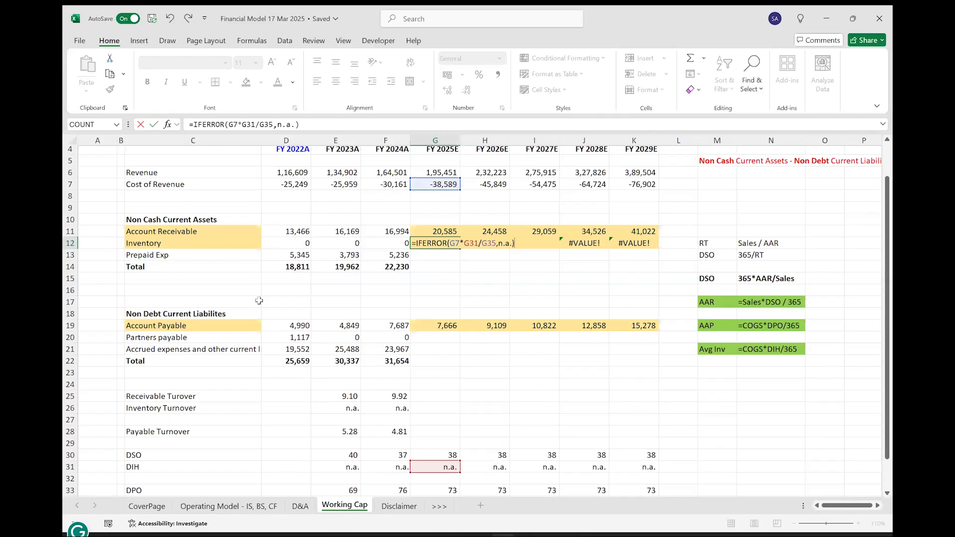
{"action": "key", "text": "Return"}
Enclose the n.a. fallback in G12 in quotation marks, giving =IFERROR(G7*G31/G35,"n.a.").
{"action": "key", "text": "Up"}
{"action": "key", "text": "F2"}
{"action": "key", "text": "Left"}
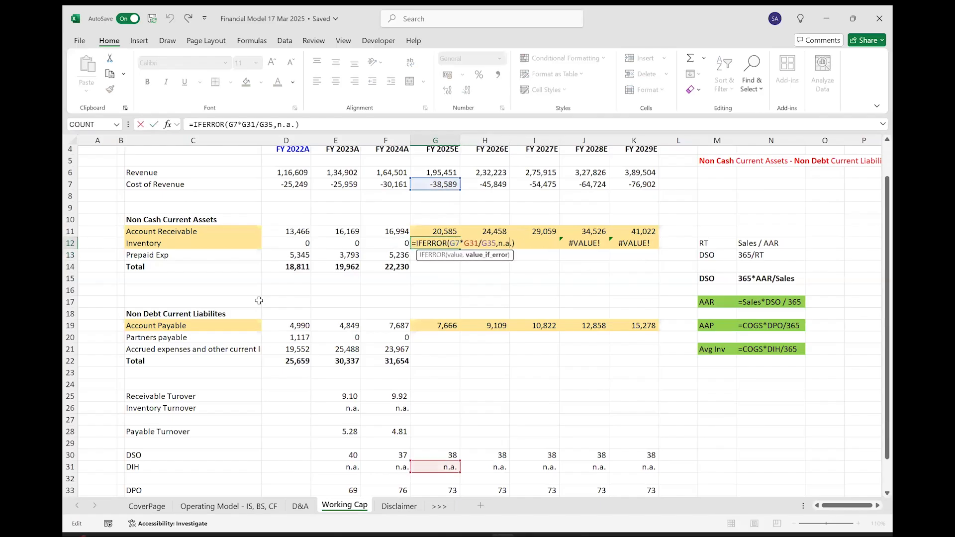
{"action": "key", "text": "Left"}
{"action": "key", "text": "Left"}
{"action": "key", "text": "Left"}
{"action": "type", "text": "\""}
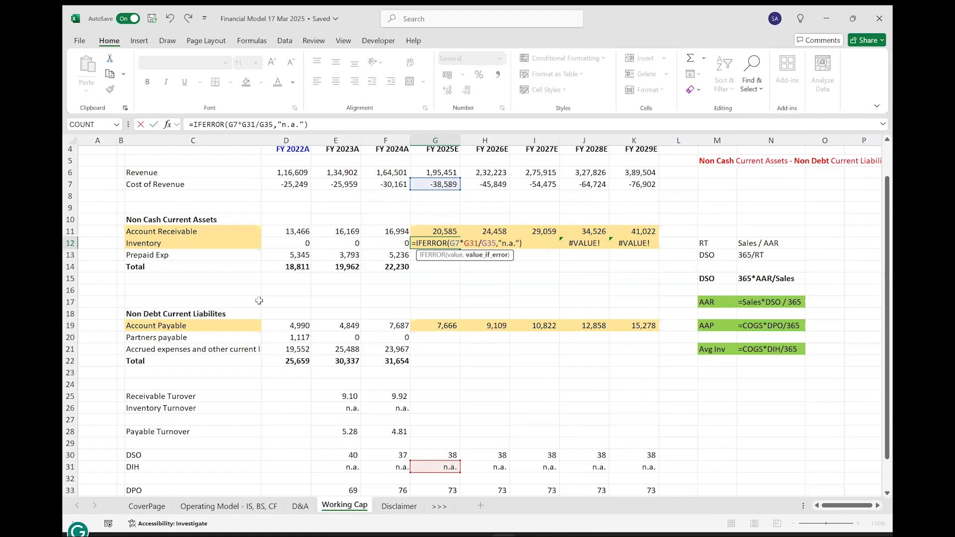
{"action": "key", "text": "Return"}
Fill the IFERROR Inventory formula from G12 across to FY 2029E in K12 and right-align the row's forecast cells.
{"action": "key", "text": "Up"}
{"action": "key", "text": "ctrl+shift+Right"}
{"action": "key", "text": "ctrl+r"}
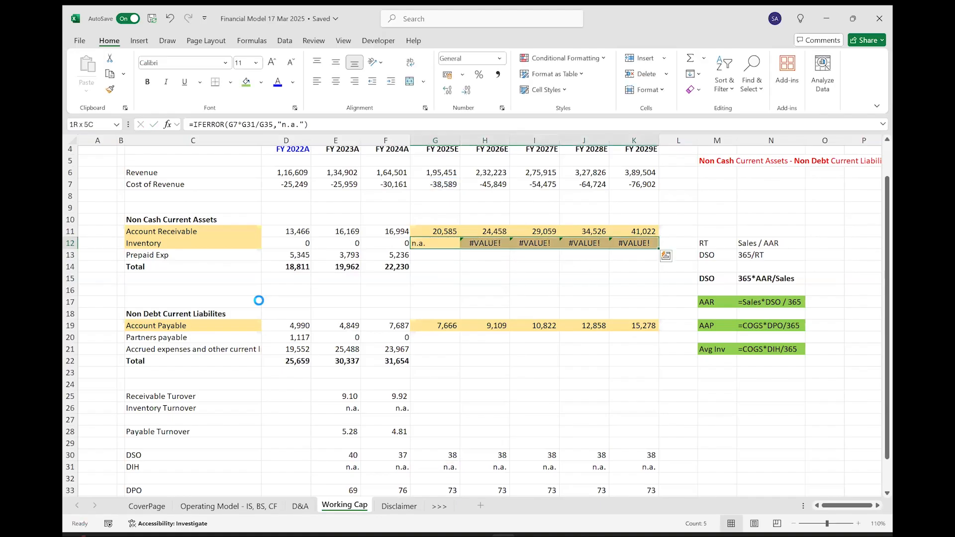
{"action": "left_click", "coordinate": [354, 85]}
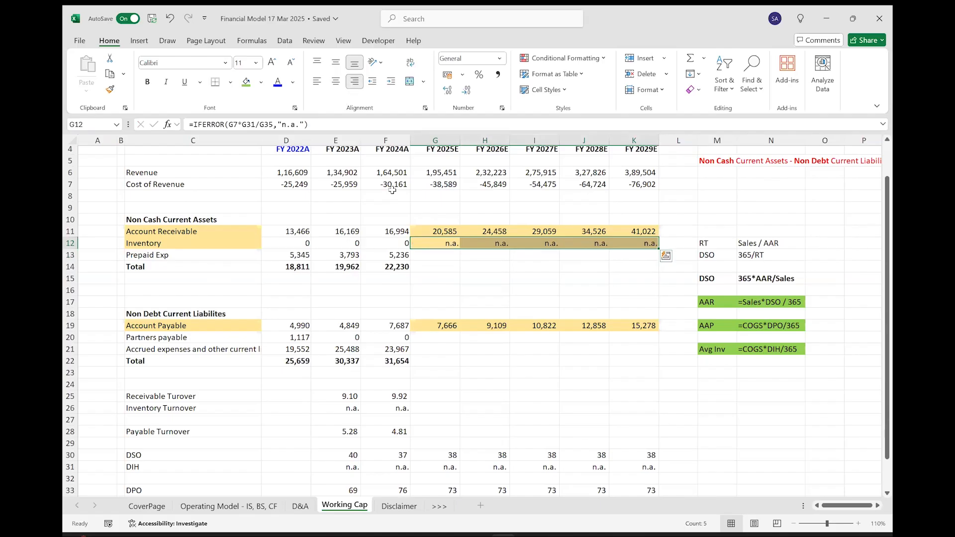
Remove the fill colour from the forecast range G11:K19.
{"action": "key", "text": "Up"}
{"action": "key", "text": "shift+Down"}
{"action": "key", "text": "shift+Down"}
{"action": "key", "text": "shift+Down"}
{"action": "key", "text": "shift+Down"}
{"action": "key", "text": "shift+Down"}
{"action": "key", "text": "shift+Down"}
{"action": "key", "text": "shift+Down"}
{"action": "key", "text": "shift+Down"}
{"action": "key", "text": "ctrl+shift+Right"}
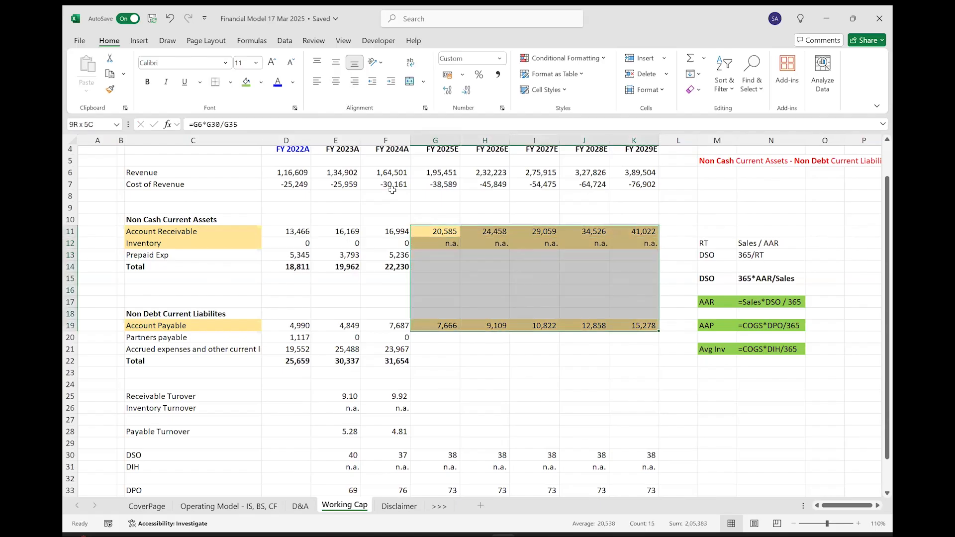
{"action": "left_click", "coordinate": [261, 82]}
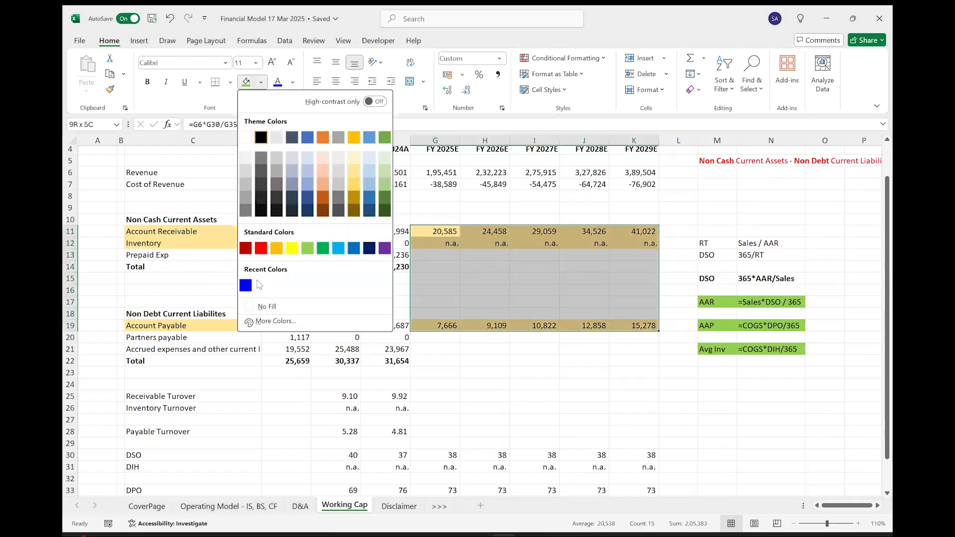
{"action": "left_click", "coordinate": [258, 305]}
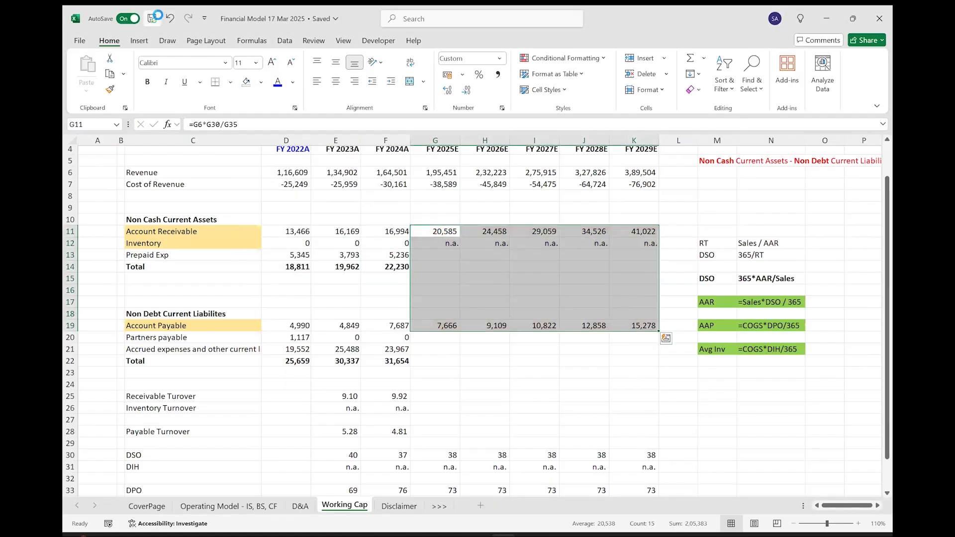
Hold Prepaid Exp constant by linking G13 to the prior year with =F13 and filling it across to K13.
{"action": "left_click", "coordinate": [381, 254]}
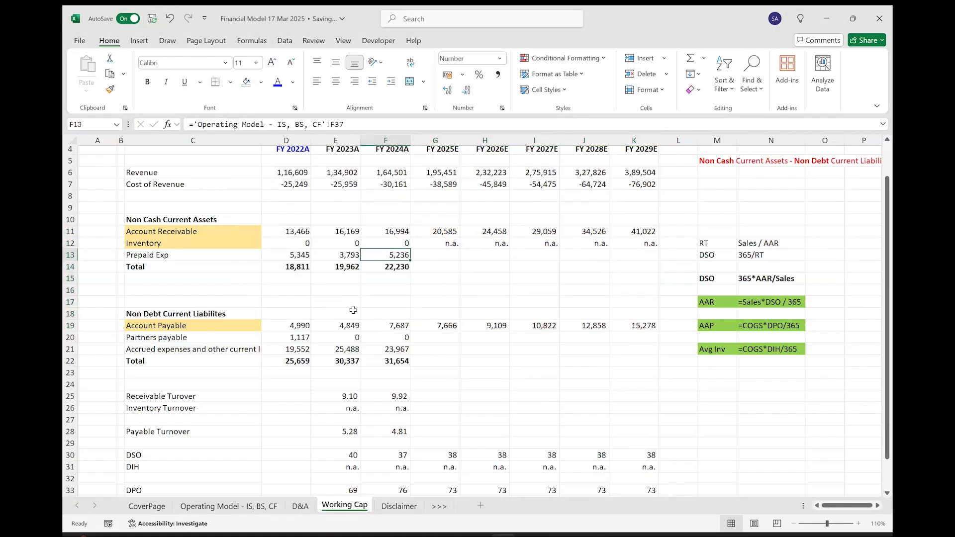
{"action": "key", "text": "Right"}
{"action": "type", "text": "="}
{"action": "key", "text": "Left"}
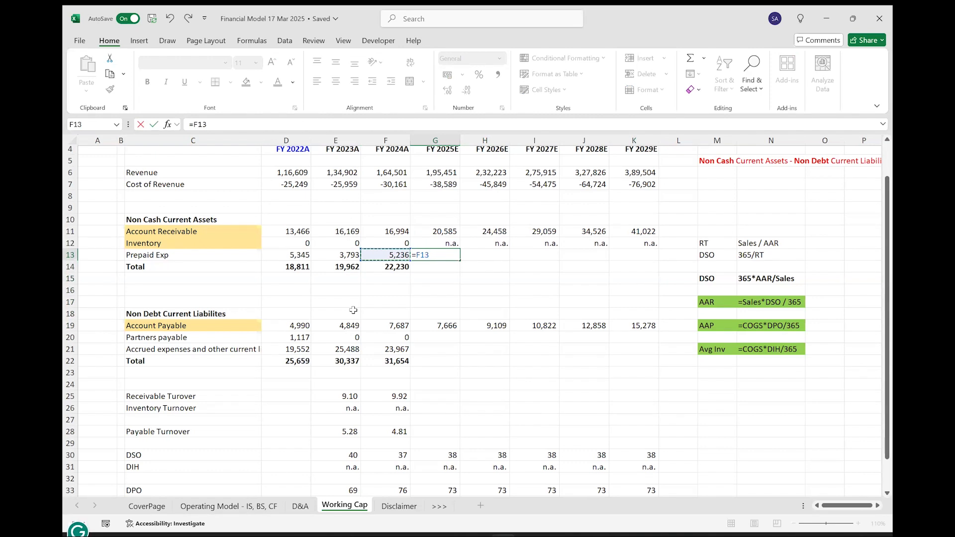
{"action": "key", "text": "ctrl+Return"}
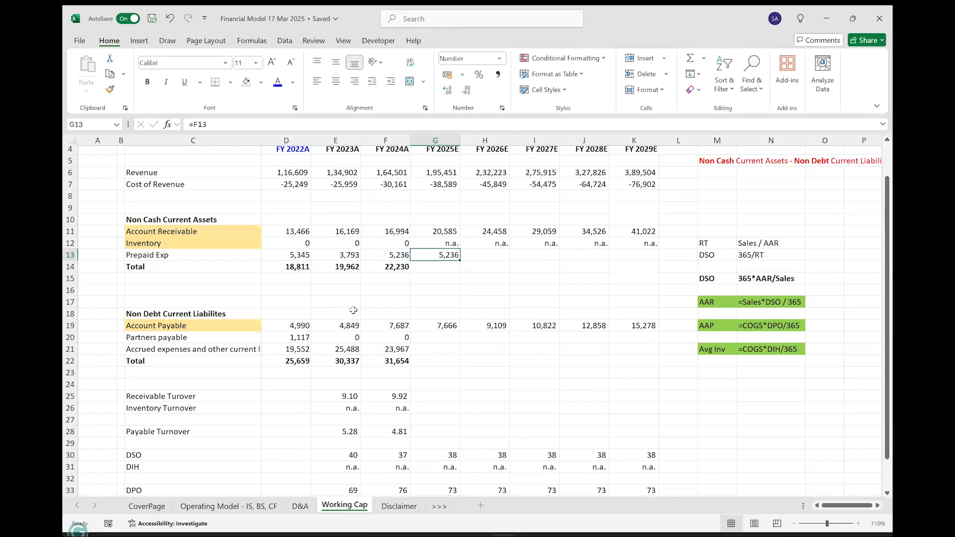
{"action": "key", "text": "shift+Right"}
{"action": "key", "text": "shift+Right"}
{"action": "key", "text": "shift+Right"}
{"action": "key", "text": "shift+Right"}
{"action": "key", "text": "ctrl+r"}
Extend the Non Cash Current Assets total formula from F14 across to FY 2029E in K14.
{"action": "key", "text": "Down"}
{"action": "key", "text": "Left"}
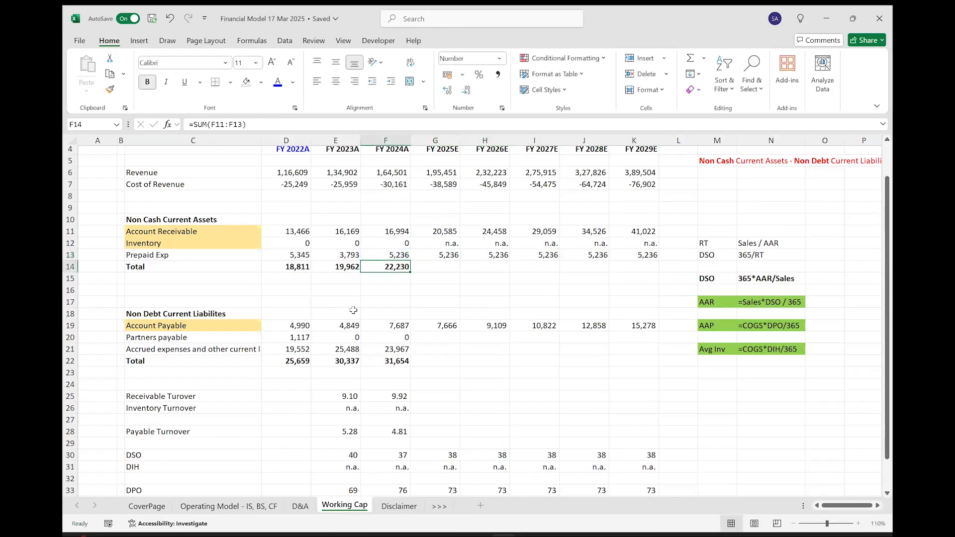
{"action": "key", "text": "shift+Right"}
{"action": "key", "text": "shift+Right"}
{"action": "key", "text": "shift+Right"}
{"action": "key", "text": "shift+Right"}
{"action": "key", "text": "shift+Right"}
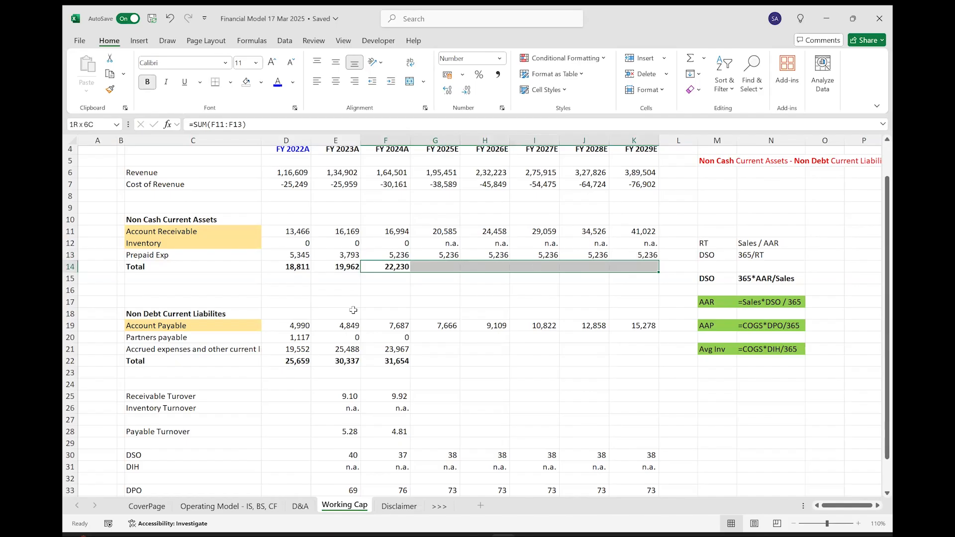
{"action": "key", "text": "ctrl+r"}
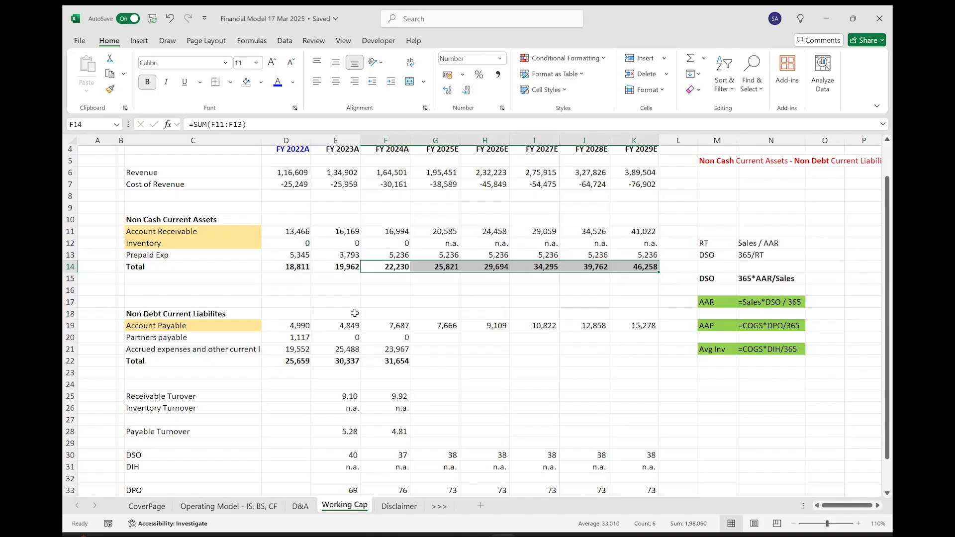
Link FY 2025E Partners payable and Accrued expenses to the prior year with =F20 in G20 and =F21 in G21.
{"action": "left_click", "coordinate": [429, 336]}
{"action": "type", "text": "="}
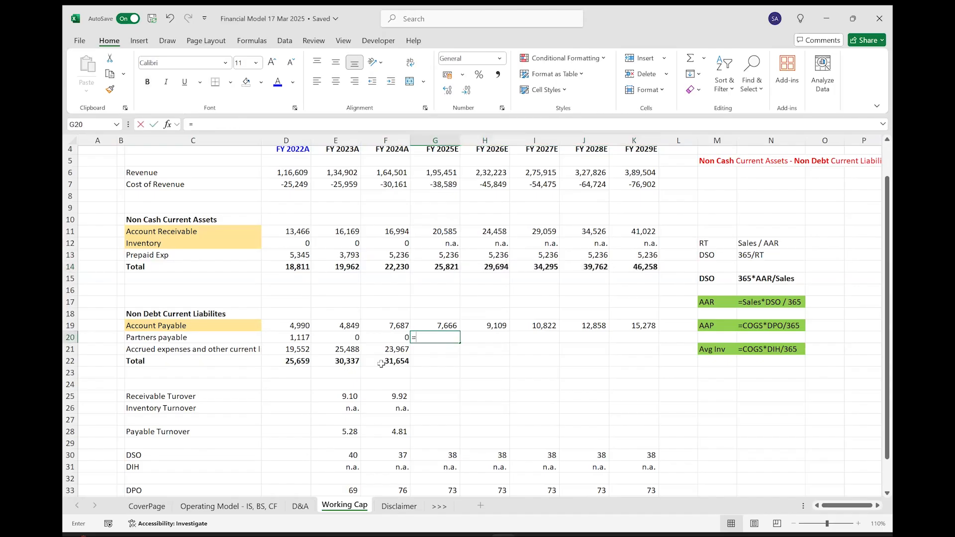
{"action": "key", "text": "Left"}
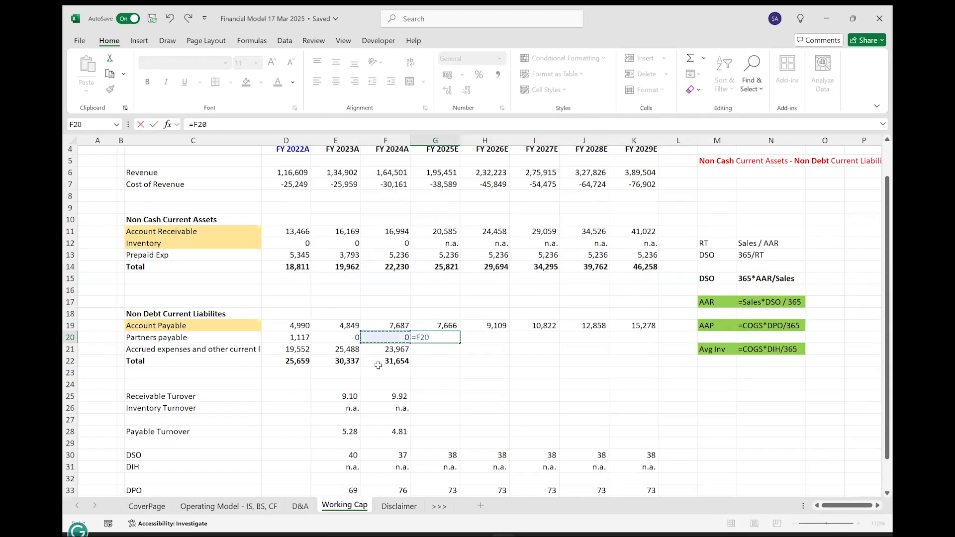
{"action": "key", "text": "Return"}
{"action": "type", "text": "="}
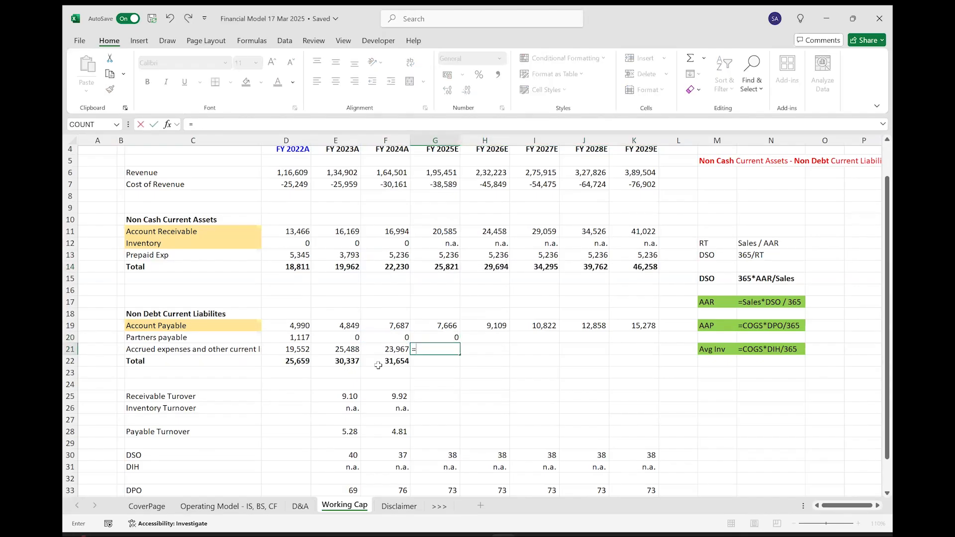
{"action": "key", "text": "Left"}
{"action": "key", "text": "Return"}
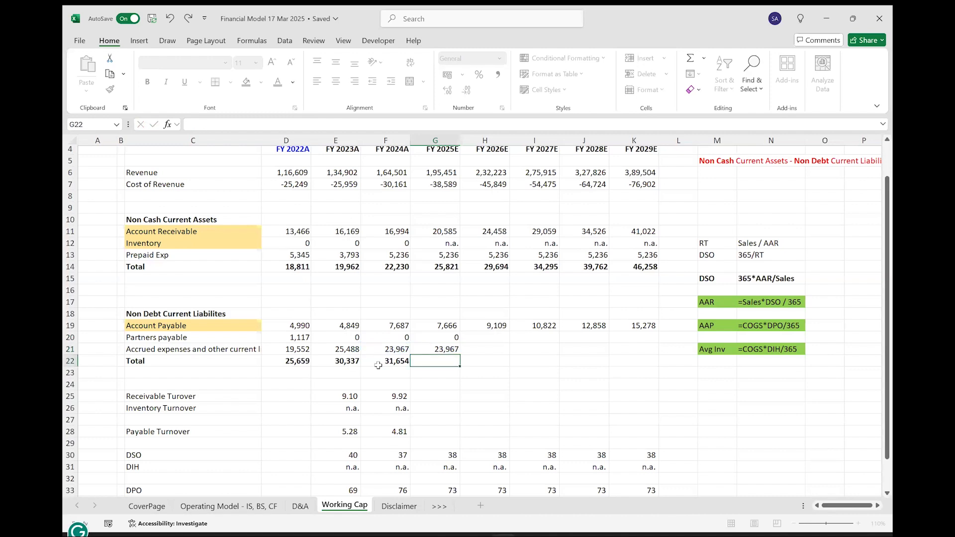
Fill the Partners payable and Accrued expenses formulas from G20:G21 across to FY 2029E in column K.
{"action": "key", "text": "Up"}
{"action": "key", "text": "shift+Up"}
{"action": "key", "text": "shift+Right"}
{"action": "key", "text": "shift+Right"}
{"action": "key", "text": "shift+Right"}
{"action": "key", "text": "shift+Right"}
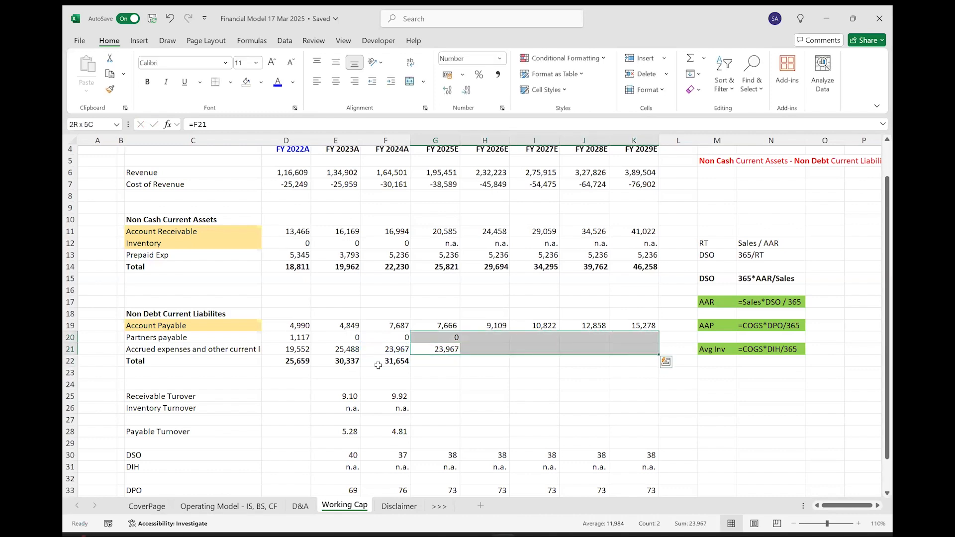
{"action": "key", "text": "ctrl+r"}
Extend the Non Debt Current Liabilities total formula from F22 across to FY 2029E in K22.
{"action": "left_click", "coordinate": [378, 366]}
{"action": "key", "text": "shift+Right"}
{"action": "key", "text": "shift+Right"}
{"action": "key", "text": "shift+Right"}
{"action": "key", "text": "shift+Right"}
{"action": "key", "text": "shift+Right"}
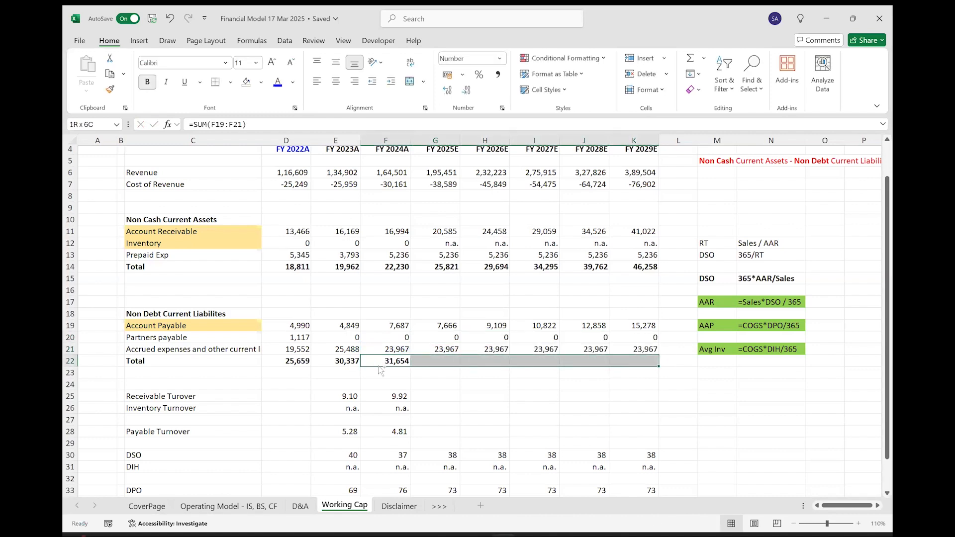
{"action": "key", "text": "ctrl+r"}
Select the forecast block G11:K22 and review the projected current assets and liabilities.
{"action": "key", "text": "Up"}
{"action": "key", "text": "Right"}
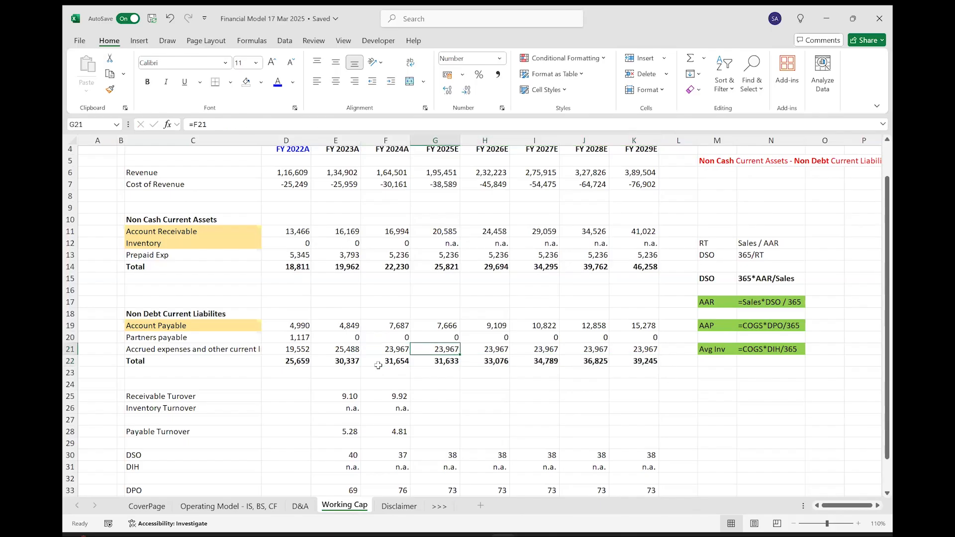
{"action": "key", "text": "Down"}
{"action": "key", "text": "ctrl+shift+Up"}
{"action": "key", "text": "ctrl+shift+Up"}
{"action": "key", "text": "ctrl+shift+Up"}
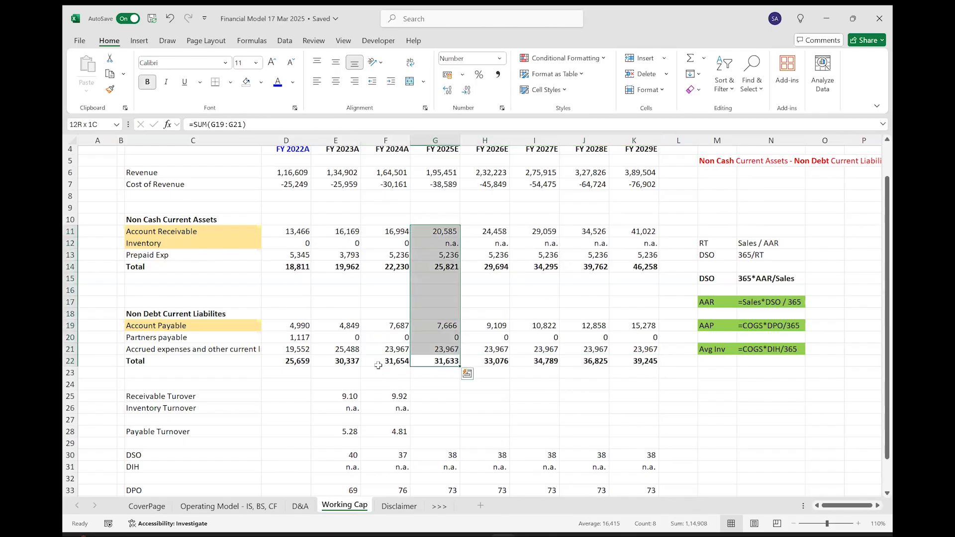
{"action": "key", "text": "ctrl+shift+Right"}
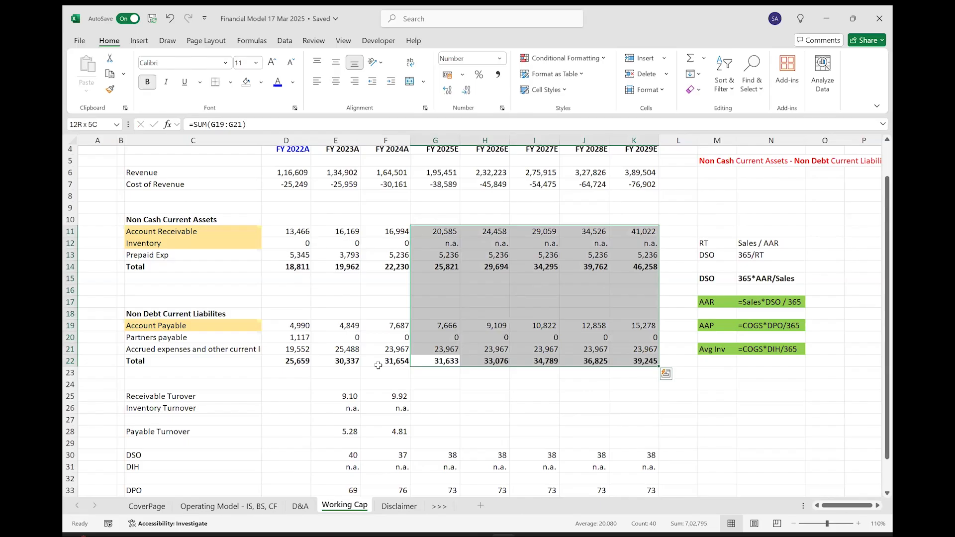
{"action": "scroll", "coordinate": [378, 365], "scroll_direction": "up", "scroll_amount": 1}
{"action": "scroll", "coordinate": [378, 365], "scroll_direction": "down", "scroll_amount": 2}
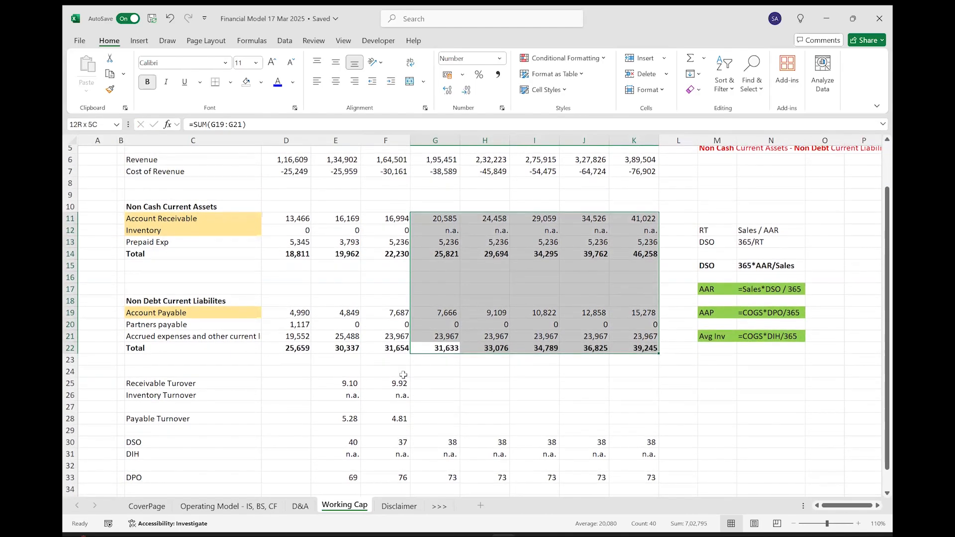
Insert two blank rows at row 24, above the Receivable Turnover line.
{"action": "left_click", "coordinate": [336, 371]}
{"action": "key", "text": "shift+space"}
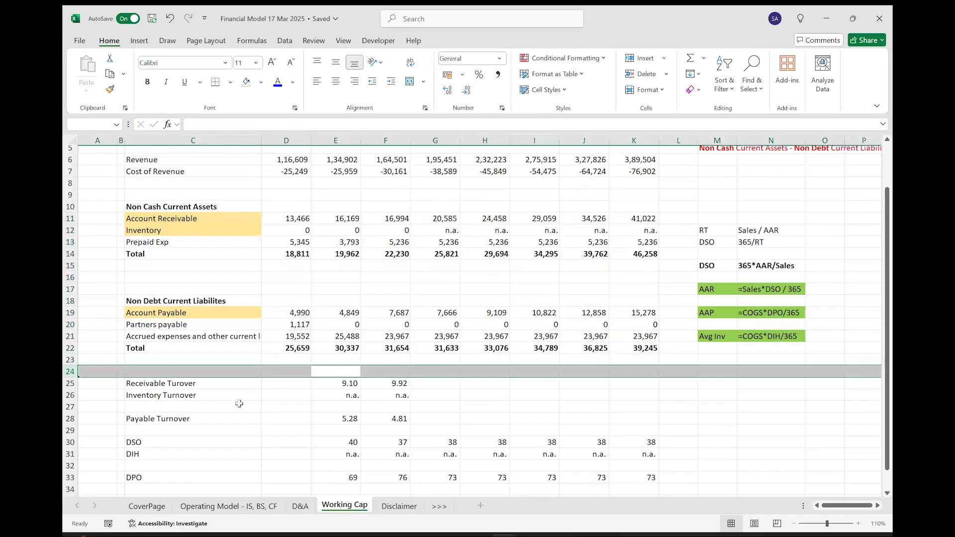
{"action": "key", "text": "ctrl+shift+plus"}
{"action": "key", "text": "ctrl+shift+plus"}
Enter the label Net Working Cap in C24 with only the word Net in bold.
{"action": "key", "text": "Left"}
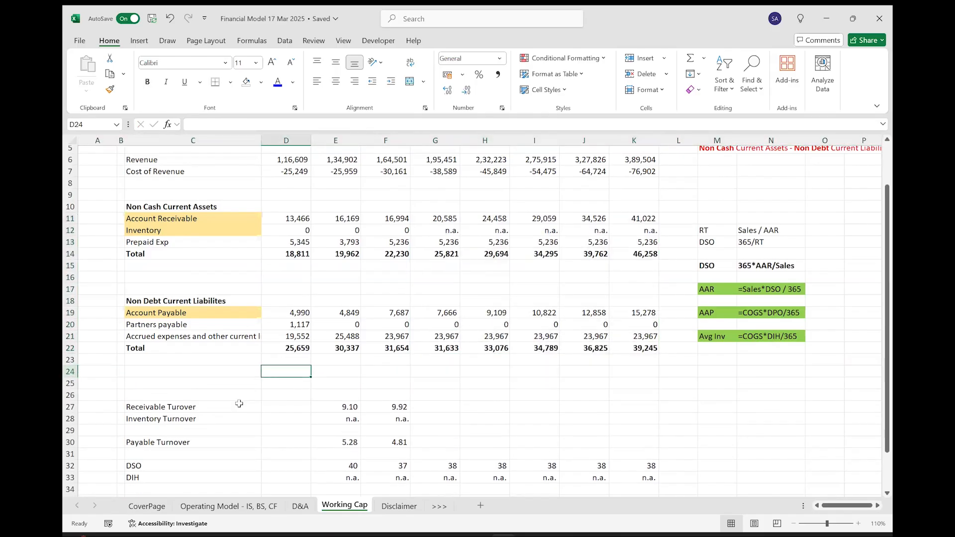
{"action": "key", "text": "Left"}
{"action": "type", "text": "Working"}
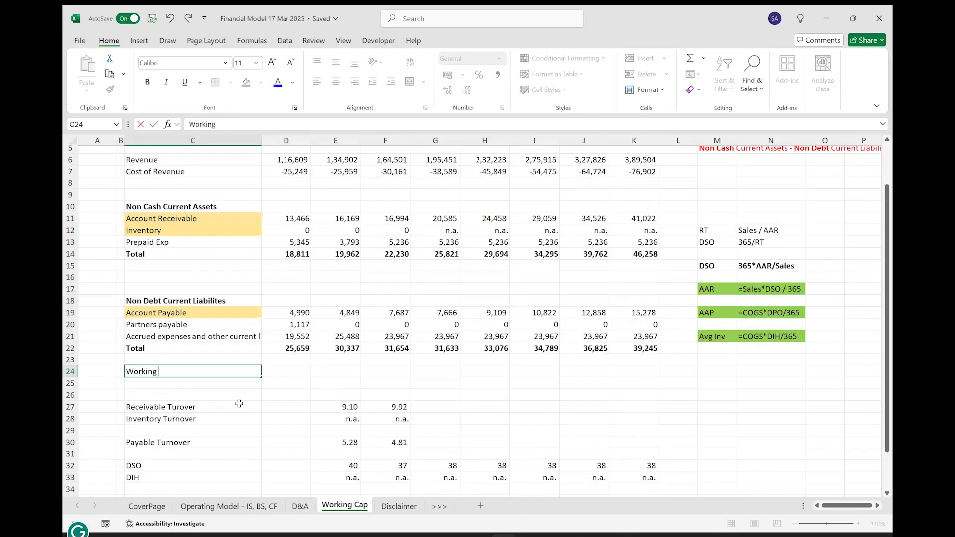
{"action": "type", "text": " Cap"}
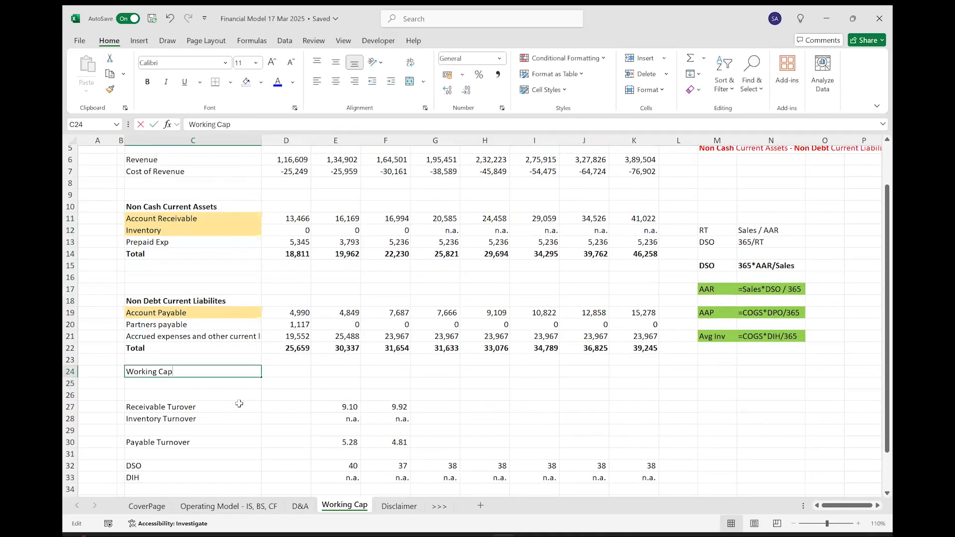
{"action": "key", "text": "Home"}
{"action": "type", "text": "Net"}
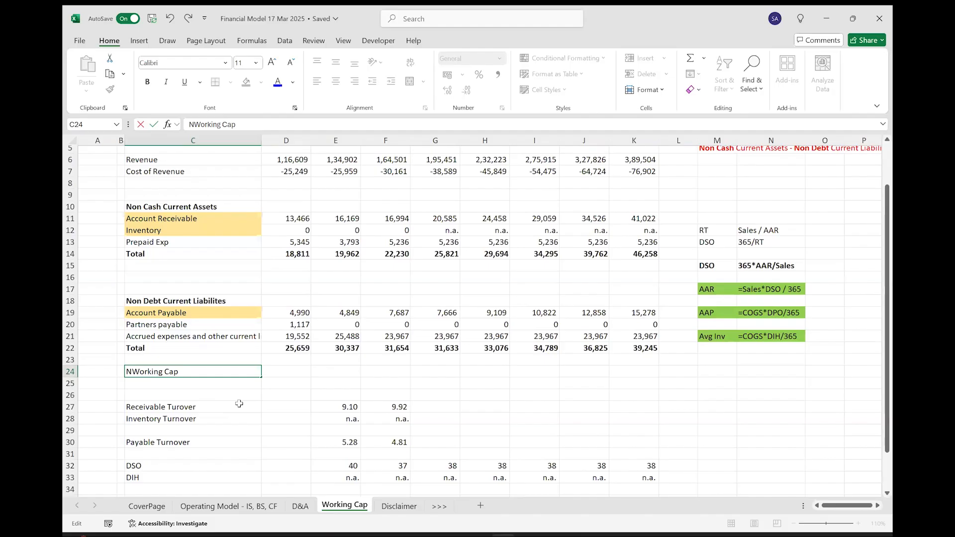
{"action": "key", "text": "shift+Home"}
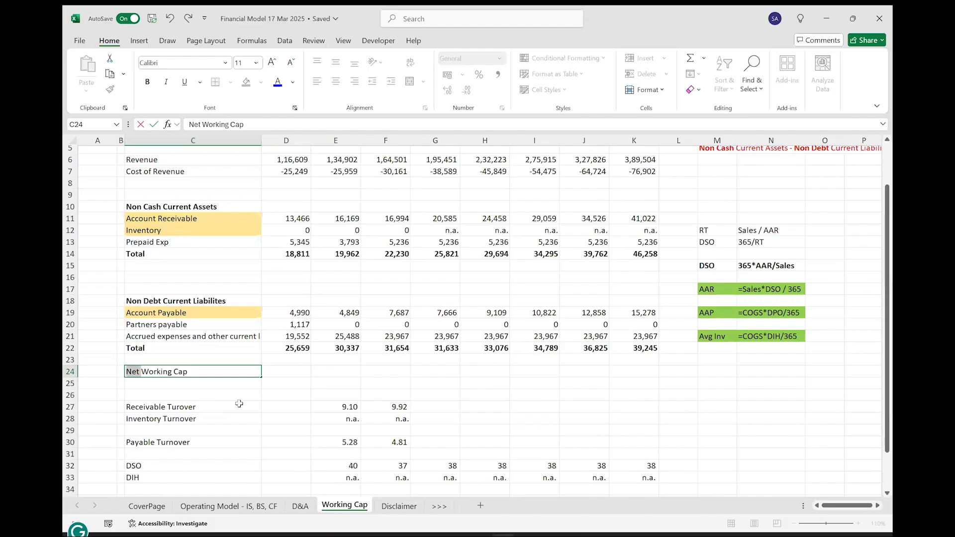
{"action": "key", "text": "ctrl+b"}
{"action": "key", "text": "Tab"}
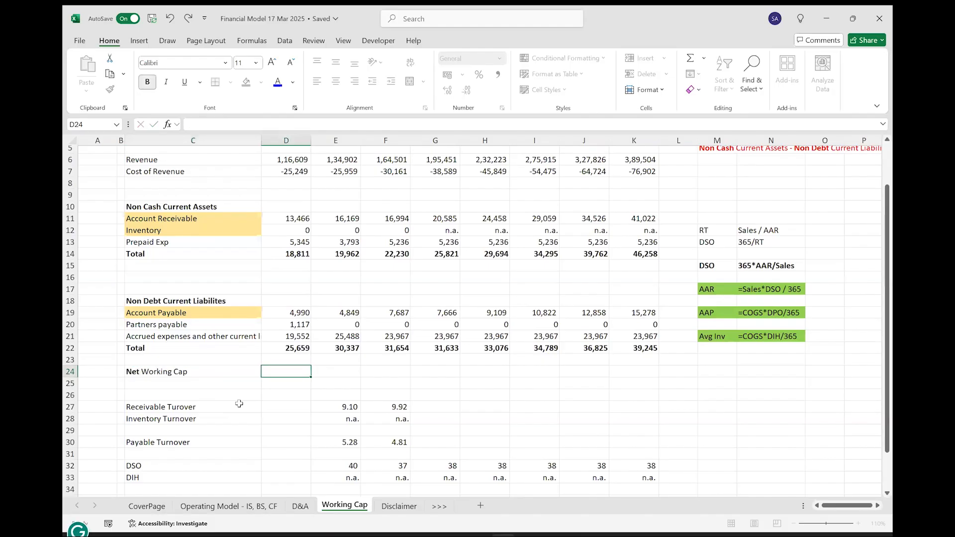
Calculate FY 2022A Net Working Cap in D24 as total non-cash current assets minus total non-debt current liabilities, =D14-D22.
{"action": "type", "text": "="}
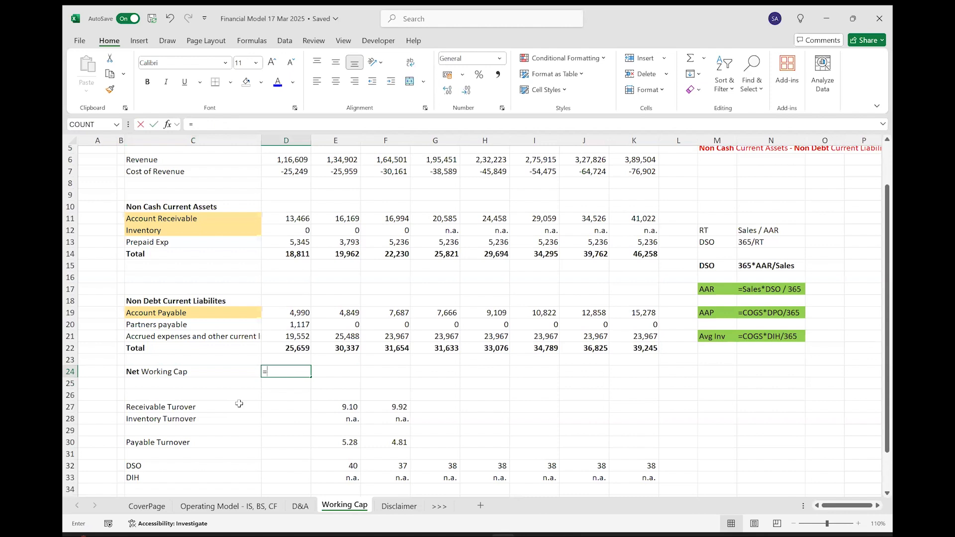
{"action": "key", "text": "Up"}
{"action": "key", "text": "Up"}
{"action": "key", "text": "Up"}
{"action": "key", "text": "Up"}
{"action": "key", "text": "Up"}
{"action": "key", "text": "Up"}
{"action": "key", "text": "Up"}
{"action": "key", "text": "Up"}
{"action": "key", "text": "Up"}
{"action": "key", "text": "Up"}
{"action": "type", "text": "-"}
{"action": "key", "text": "Up"}
{"action": "key", "text": "Up"}
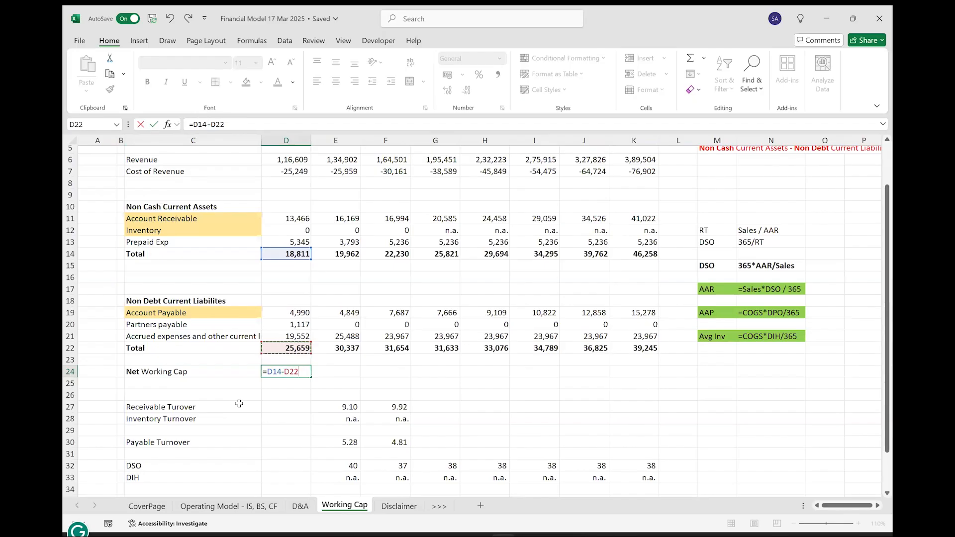
{"action": "key", "text": "ctrl+Return"}
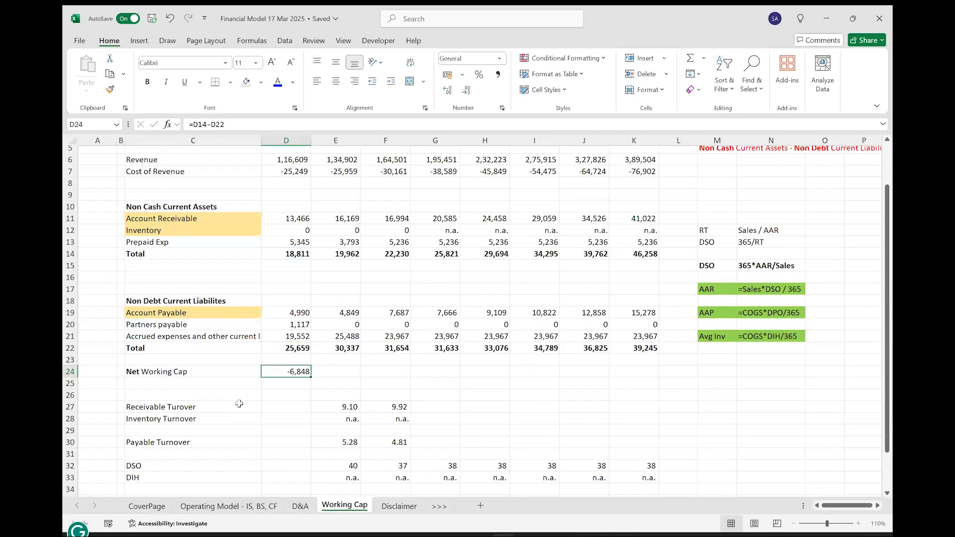
Extend the Net Working Cap formula from D24 across to FY 2029E in K24.
{"action": "key", "text": "shift+Right"}
{"action": "key", "text": "shift+Right"}
{"action": "key", "text": "shift+Right"}
{"action": "key", "text": "shift+Right"}
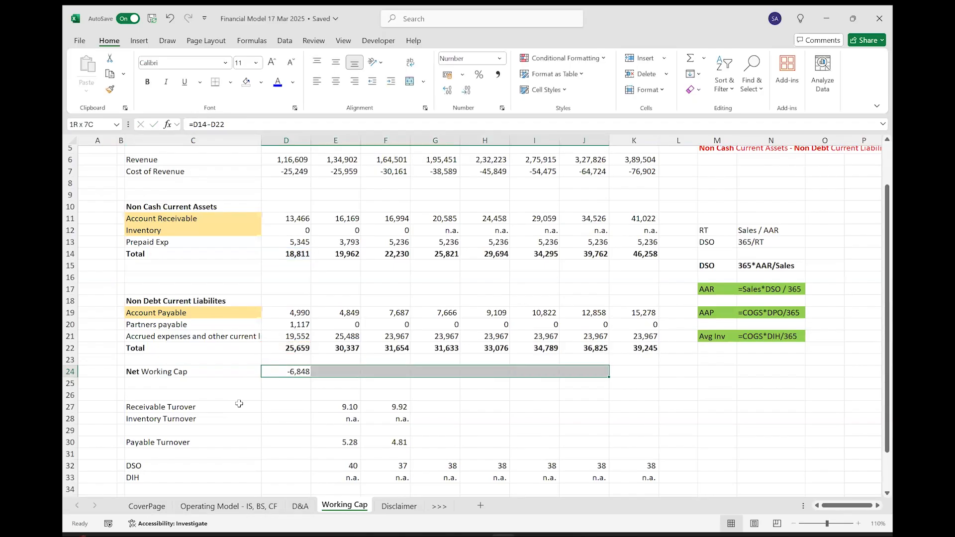
{"action": "key", "text": "shift+Right"}
{"action": "key", "text": "ctrl+r"}
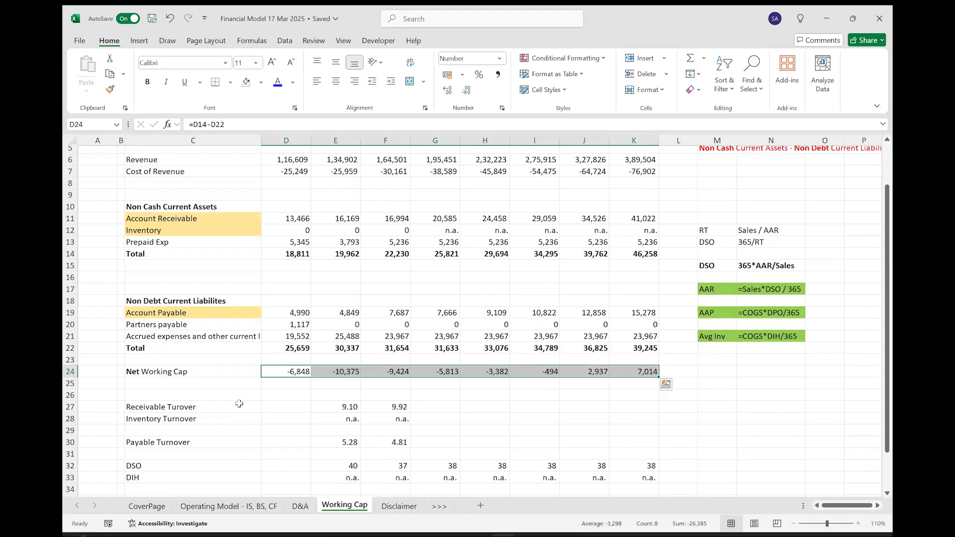
Insert two blank rows at row 26, above the turnover ratios.
{"action": "key", "text": "Down"}
{"action": "key", "text": "Down"}
{"action": "key", "text": "shift+space"}
{"action": "key", "text": "ctrl+shift+plus"}
{"action": "key", "text": "ctrl+shift+plus"}
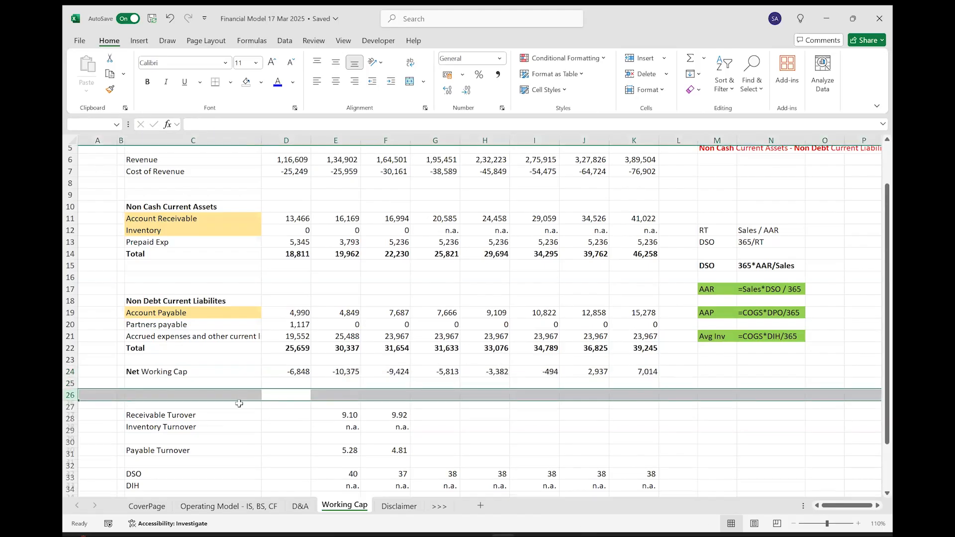
Enter the label Changes in WC in C25 and italicize it.
{"action": "key", "text": "Up"}
{"action": "key", "text": "Left"}
{"action": "type", "text": "Chan"}
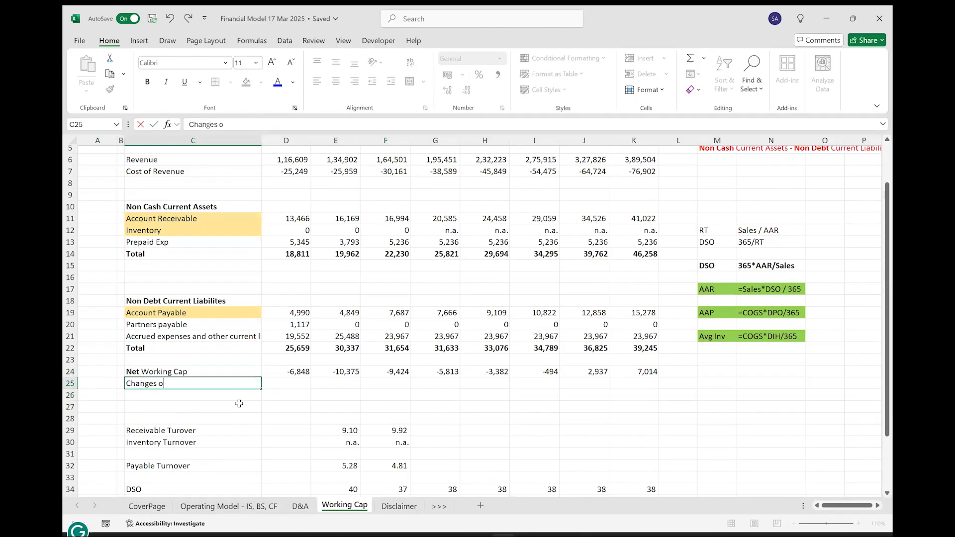
{"action": "type", "text": "ges in WC"}
{"action": "key", "text": "Return"}
{"action": "key", "text": "Up"}
{"action": "key", "text": "ctrl+i"}
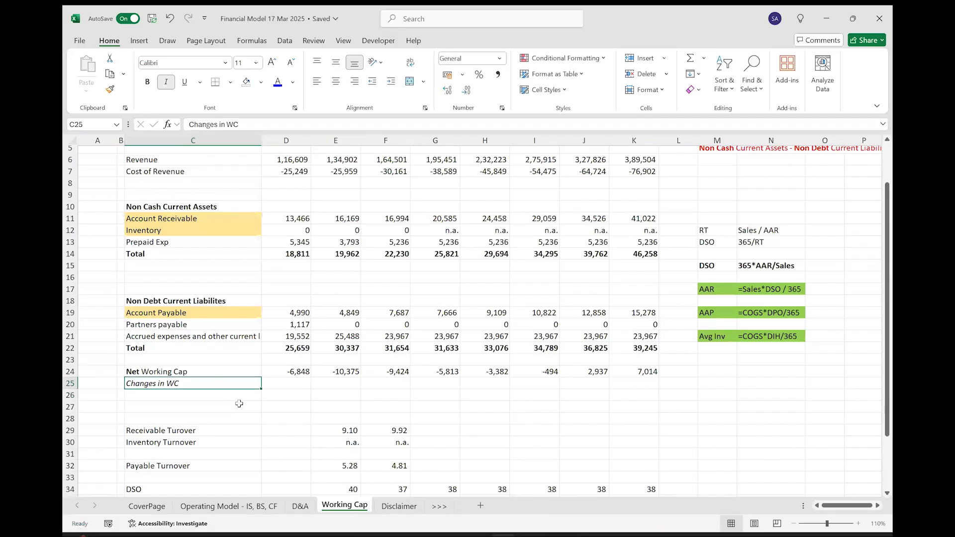
Calculate the FY 2025E change in working capital in G25 as current minus prior year, =G24-F24.
{"action": "key", "text": "Right"}
{"action": "key", "text": "Right"}
{"action": "key", "text": "Right"}
{"action": "key", "text": "Right"}
{"action": "scroll", "coordinate": [239, 403], "scroll_direction": "up", "scroll_amount": 1}
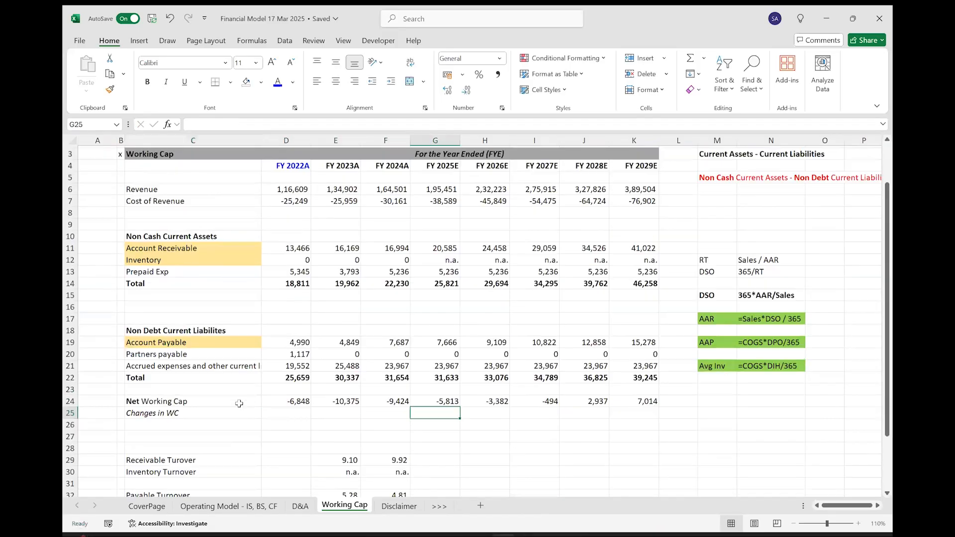
{"action": "type", "text": "="}
{"action": "key", "text": "Up"}
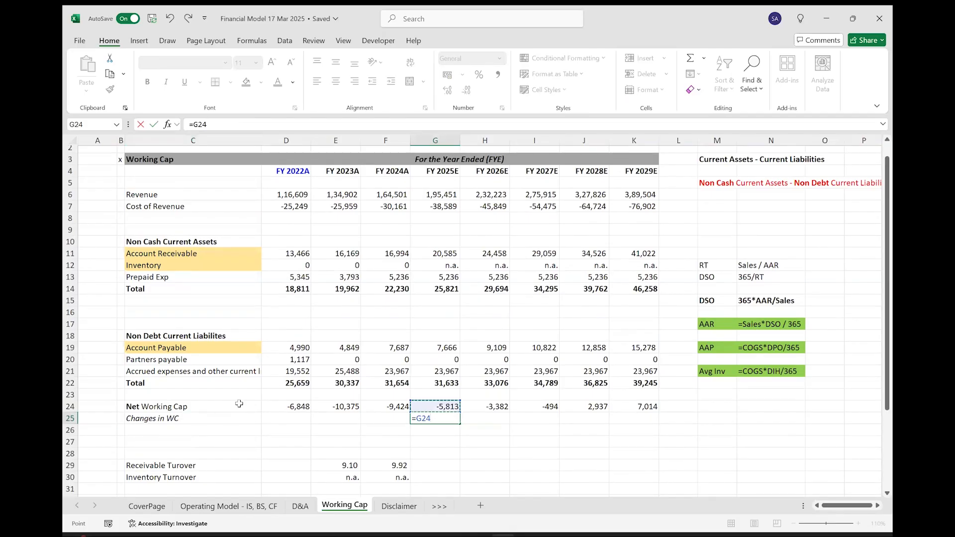
{"action": "type", "text": "-"}
{"action": "key", "text": "Left"}
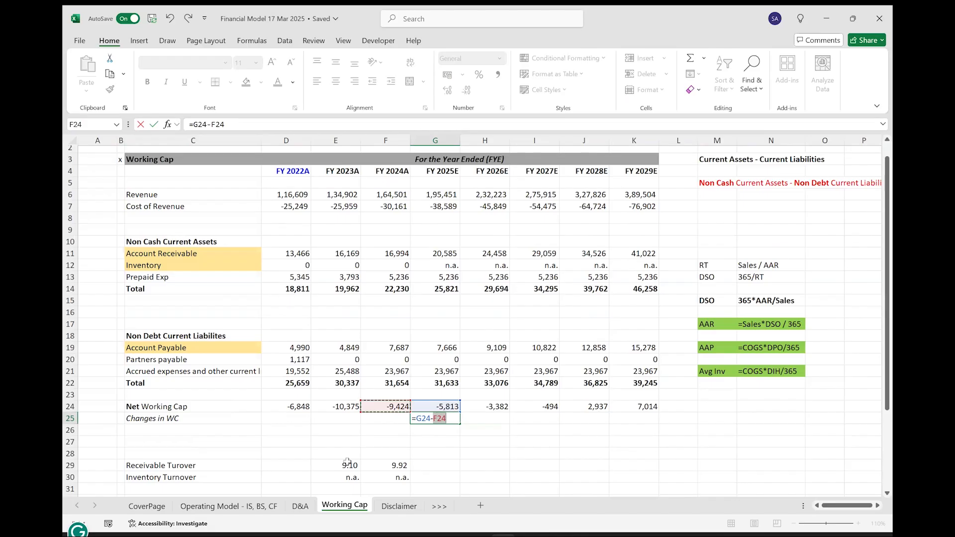
{"action": "key", "text": "Return"}
Extend the Changes in WC formula from G25 across to FY 2029E in K25.
{"action": "key", "text": "Up"}
{"action": "key", "text": "shift+Right"}
{"action": "key", "text": "shift+Right"}
{"action": "key", "text": "shift+Right"}
{"action": "key", "text": "shift+Right"}
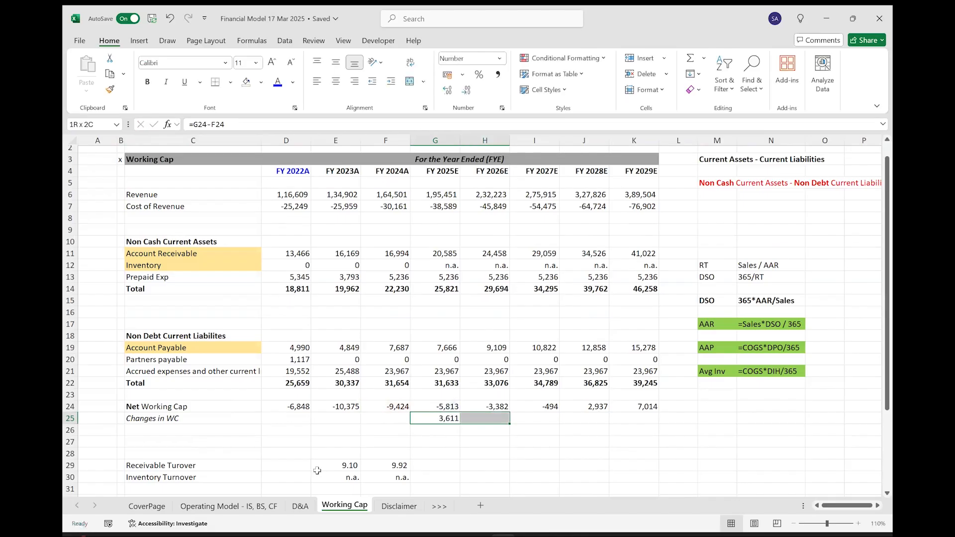
{"action": "key", "text": "ctrl+r"}
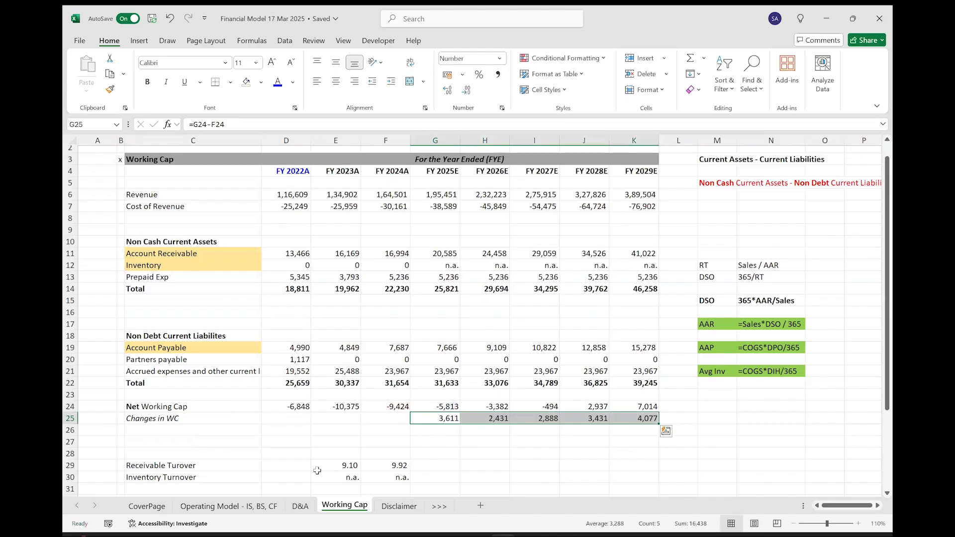
Format the forecast Changes in WC values in G25:K25 as bold italic.
{"action": "key", "text": "ctrl+b"}
{"action": "key", "text": "ctrl+i"}
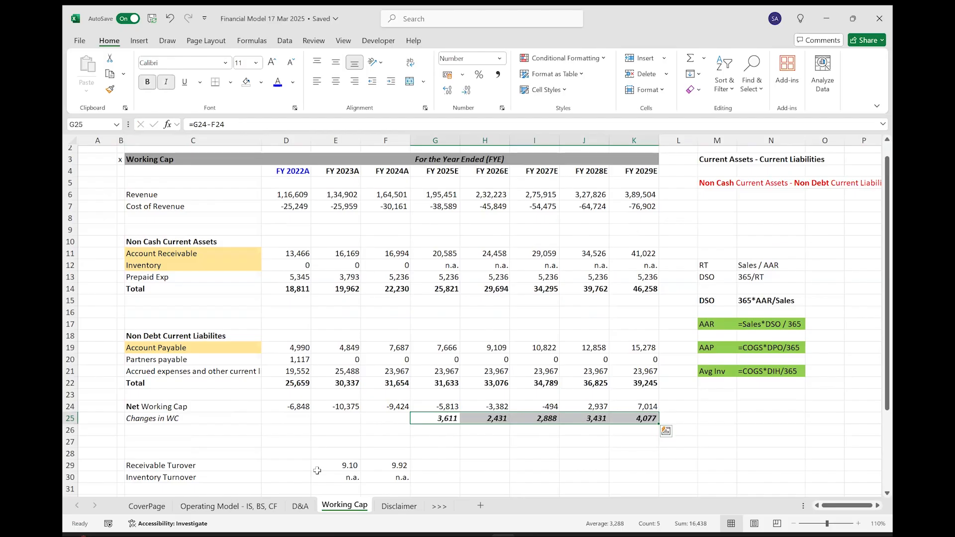
{"action": "key", "text": "Left"}
{"action": "key", "text": "Right"}
{"action": "key", "text": "ctrl+shift+Right"}
{"action": "key", "text": "alt+Tab"}
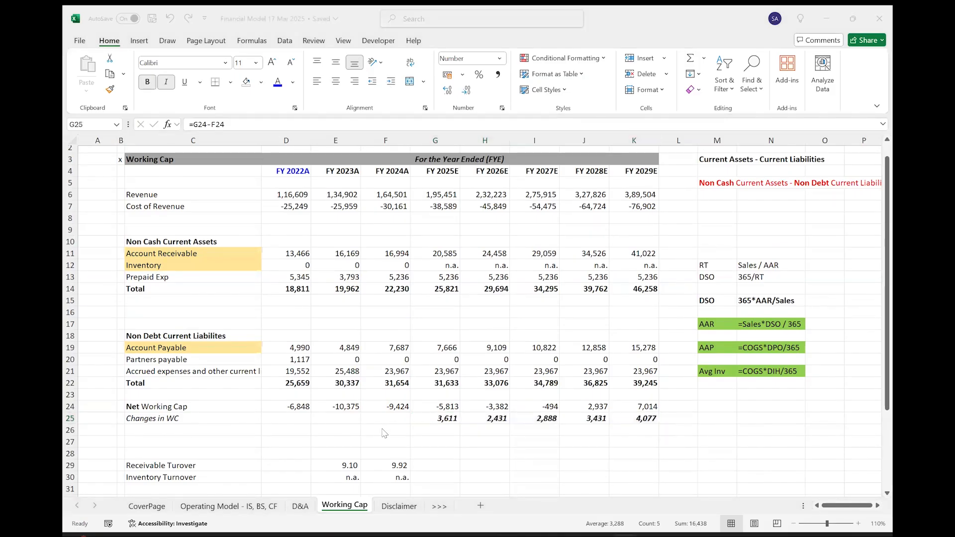
Delete the two blank rows 26 and 27 below Changes in WC.
{"action": "left_click", "coordinate": [329, 431]}
{"action": "key", "text": "shift+space"}
{"action": "key", "text": "shift+Down"}
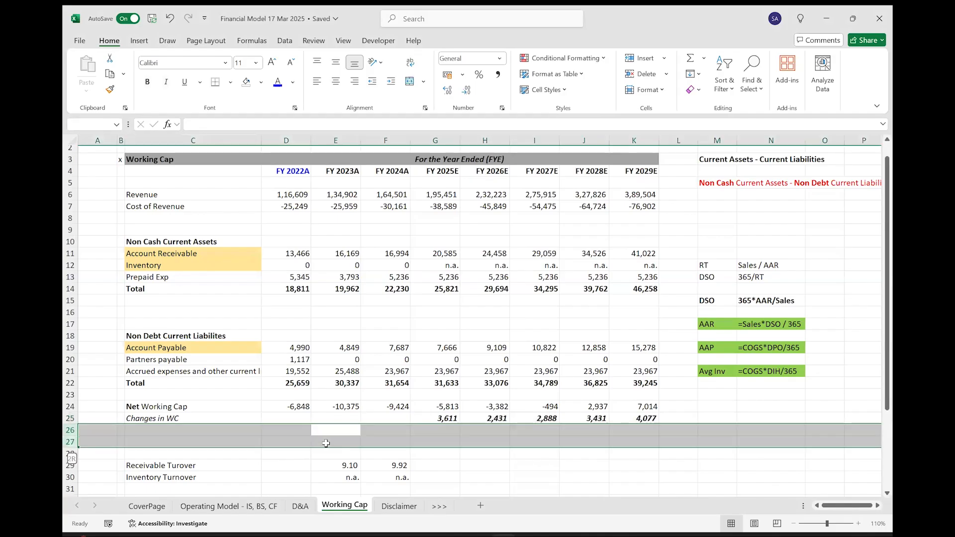
{"action": "key", "text": "ctrl+minus"}
{"action": "key", "text": "Up"}
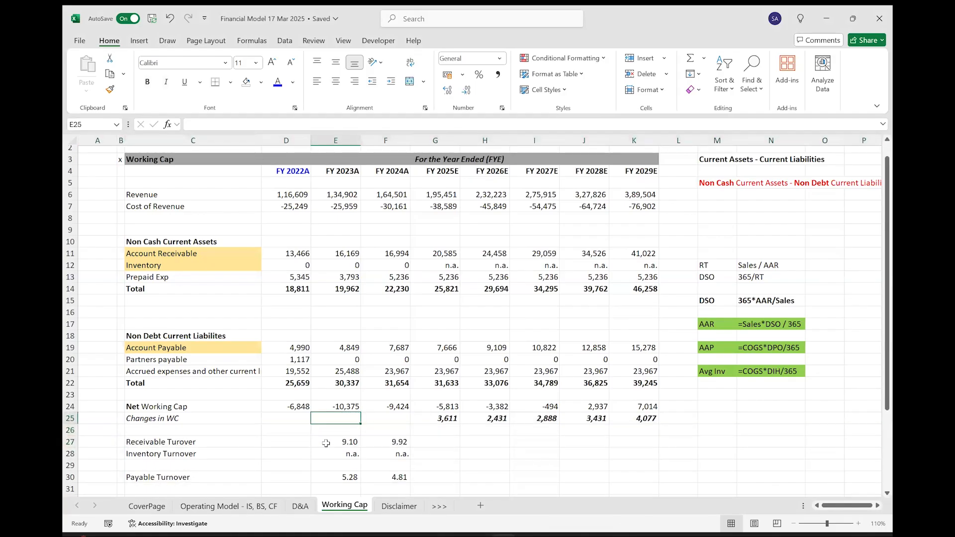
Delete blank row 8 between Cost of Revenue and Non Cash Current Assets.
{"action": "left_click", "coordinate": [179, 224]}
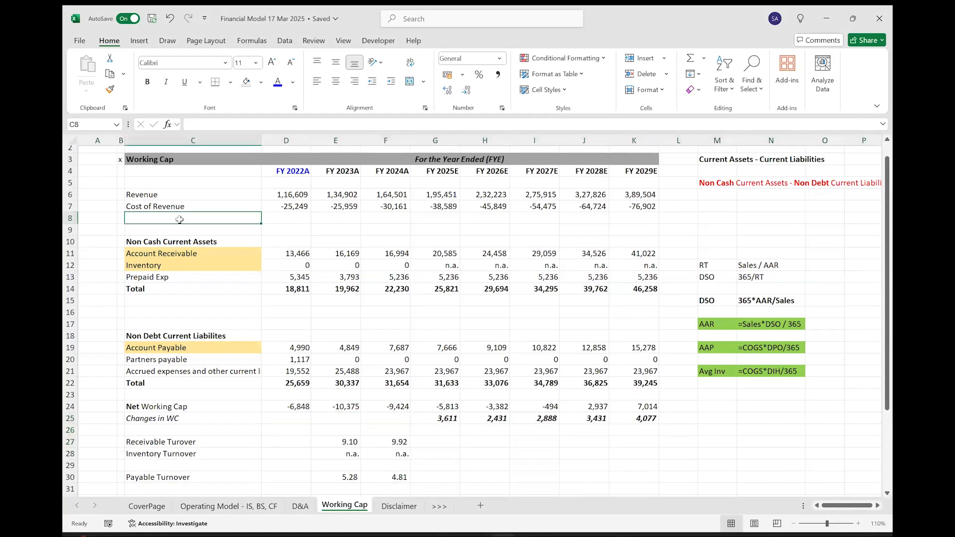
{"action": "key", "text": "shift+space"}
{"action": "key", "text": "ctrl+minus"}
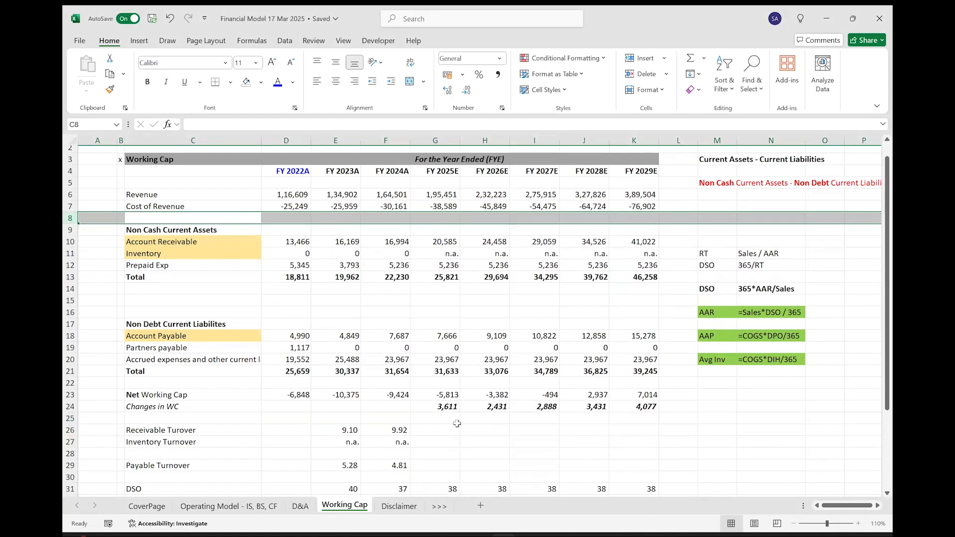
Extend the receivable, inventory and payable turnover formulas from F26:F29 across to FY 2029E in column K.
{"action": "scroll", "coordinate": [457, 423], "scroll_direction": "down", "scroll_amount": 2}
{"action": "left_click_drag", "start_coordinate": [398, 371], "coordinate": [647, 403]}
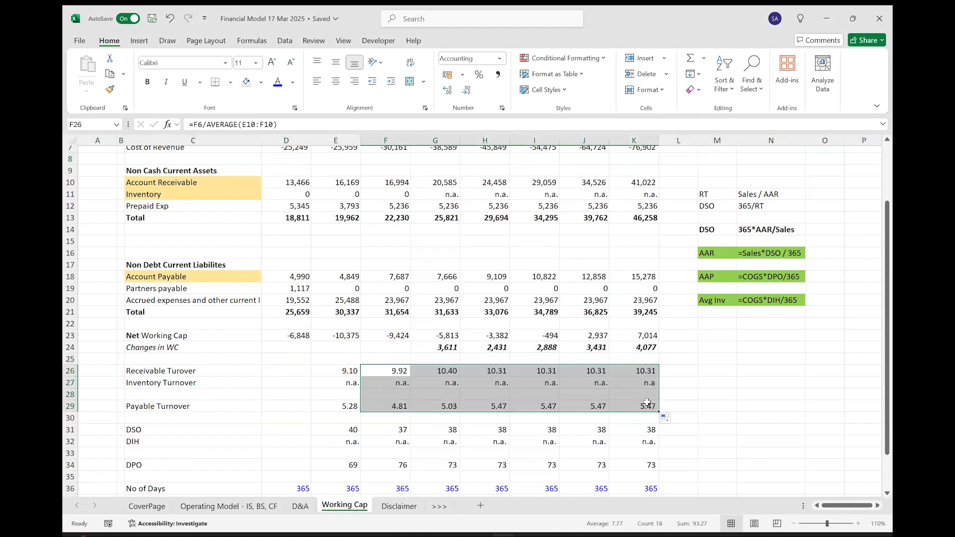
Check the cell references of the forecast Receivable Turnover formulas in row 26, from FY 2025E to FY 2028E.
{"action": "left_click", "coordinate": [447, 371]}
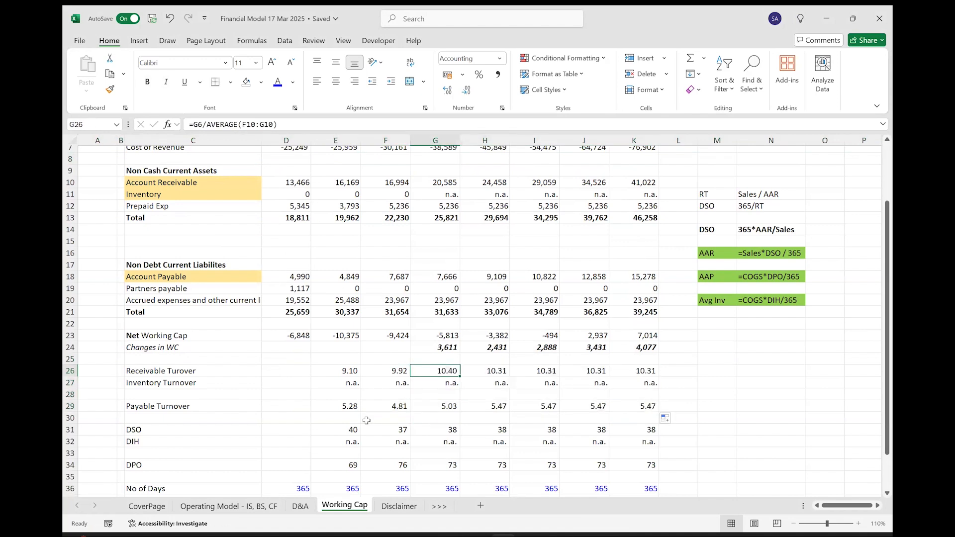
{"action": "key", "text": "F2"}
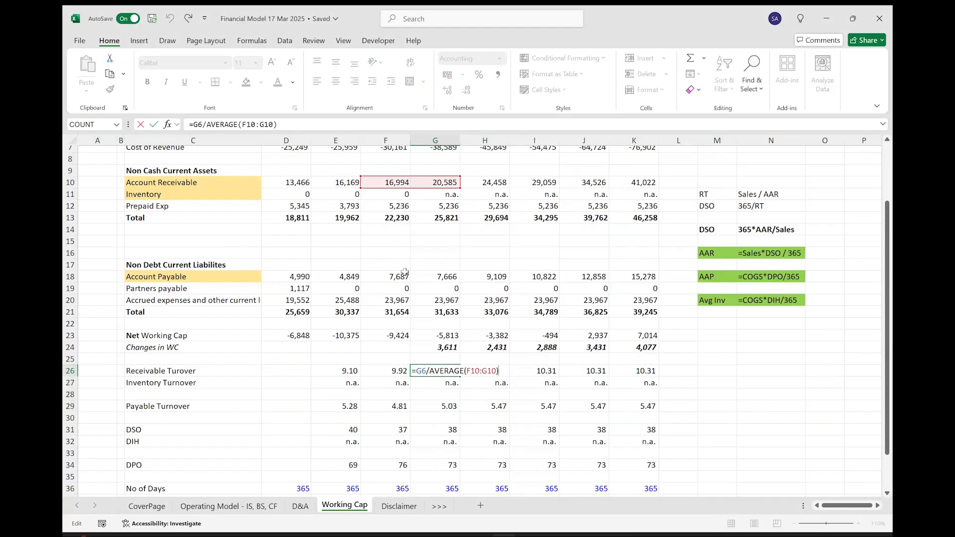
{"action": "scroll", "coordinate": [404, 271], "scroll_direction": "up", "scroll_amount": 1}
{"action": "key", "text": "Tab"}
{"action": "key", "text": "F2"}
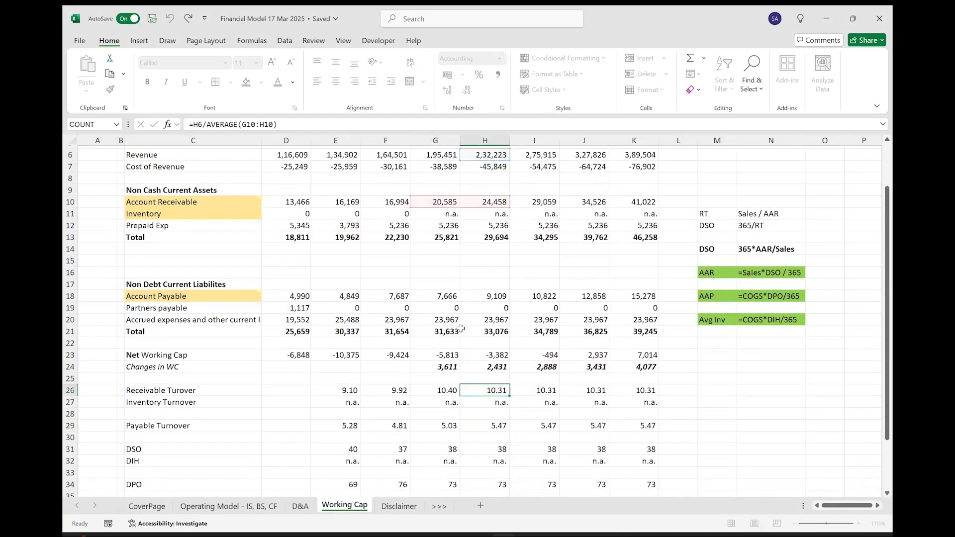
{"action": "key", "text": "Escape"}
{"action": "key", "text": "Right"}
{"action": "key", "text": "F2"}
{"action": "key", "text": "Escape"}
{"action": "key", "text": "Right"}
{"action": "key", "text": "F2"}
{"action": "key", "text": "Return"}
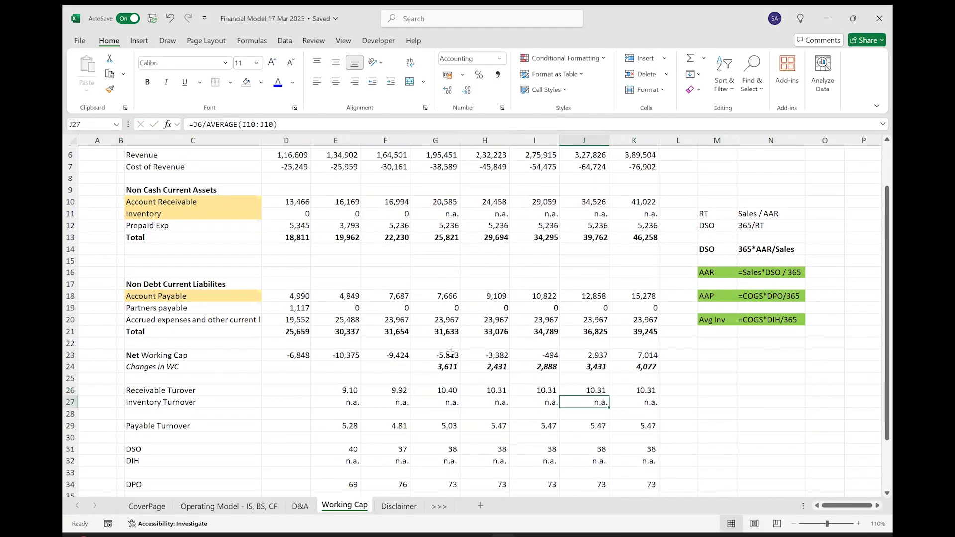
Check the cell references of the forecast Payable Turnover formulas in row 29, from FY 2025E through FY 2029E.
{"action": "key", "text": "Left"}
{"action": "key", "text": "Left"}
{"action": "key", "text": "Left"}
{"action": "key", "text": "Down"}
{"action": "key", "text": "Down"}
{"action": "key", "text": "F2"}
{"action": "key", "text": "Tab"}
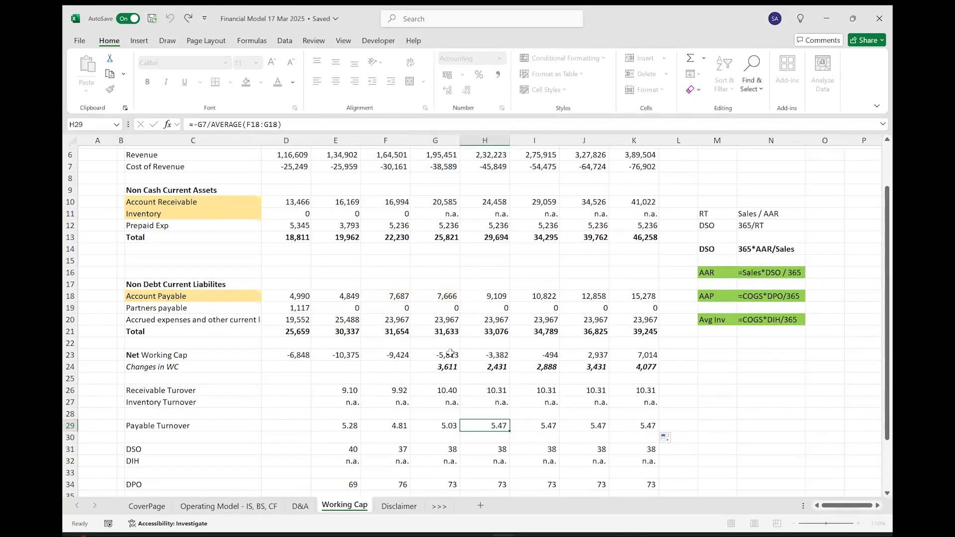
{"action": "key", "text": "F2"}
{"action": "key", "text": "Tab"}
{"action": "key", "text": "F2"}
{"action": "key", "text": "Tab"}
{"action": "key", "text": "F2"}
{"action": "key", "text": "Escape"}
{"action": "key", "text": "Tab"}
{"action": "key", "text": "F2"}
{"action": "key", "text": "Tab"}
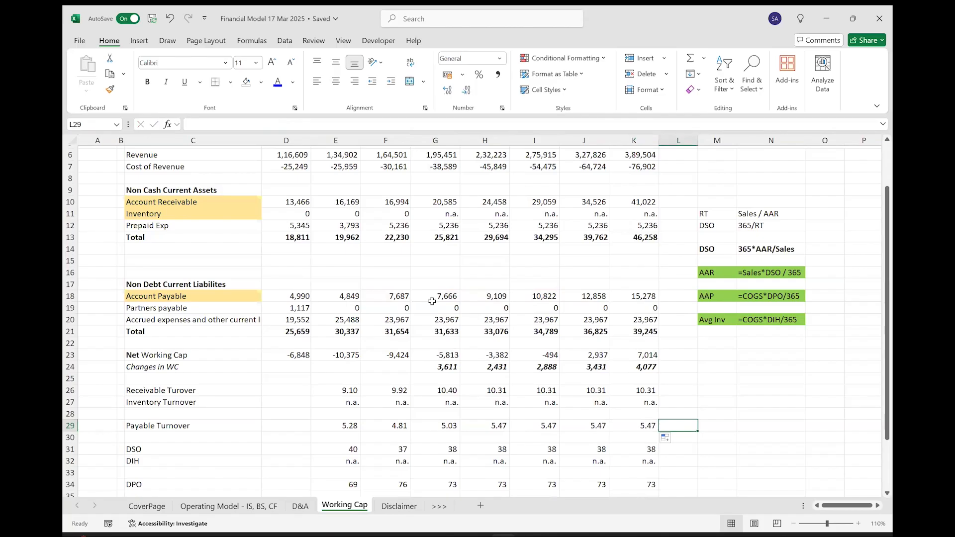
{"action": "scroll", "coordinate": [470, 296], "scroll_direction": "down", "scroll_amount": 4}
{"action": "scroll", "coordinate": [470, 297], "scroll_direction": "up", "scroll_amount": 5}
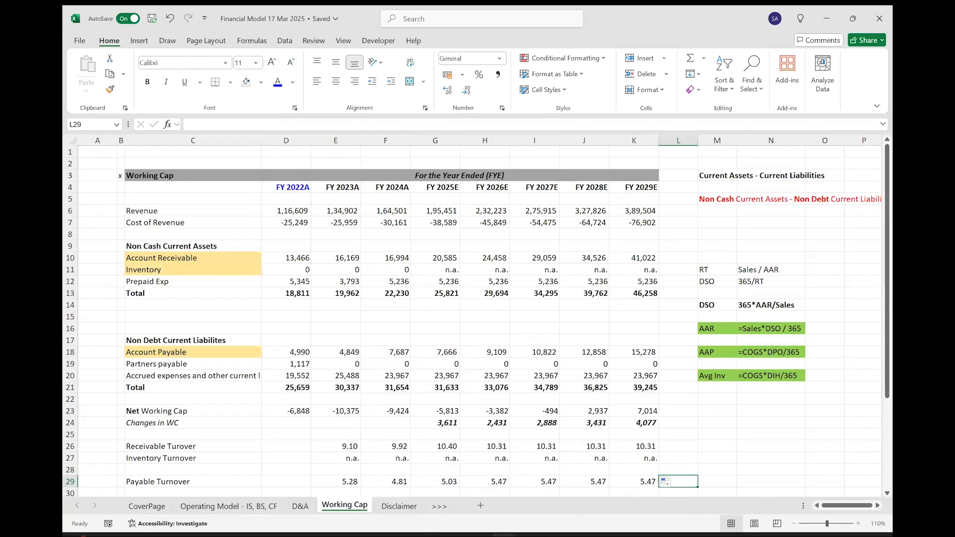
On the Operating Model sheet, link FY 2025 Account Receivable in G35 to the schedule with ='Working Cap'!G10.
{"action": "left_click", "coordinate": [229, 506]}
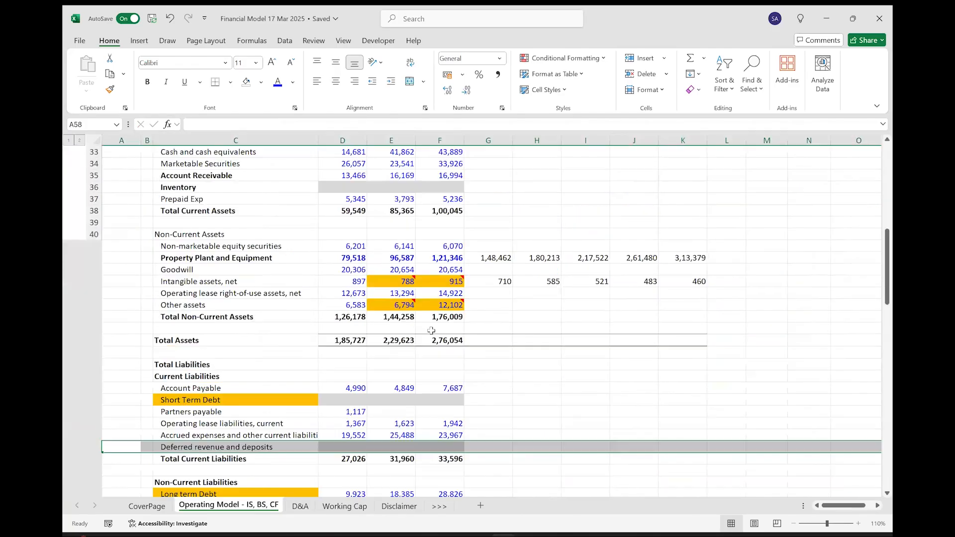
{"action": "scroll", "coordinate": [431, 331], "scroll_direction": "up", "scroll_amount": 7}
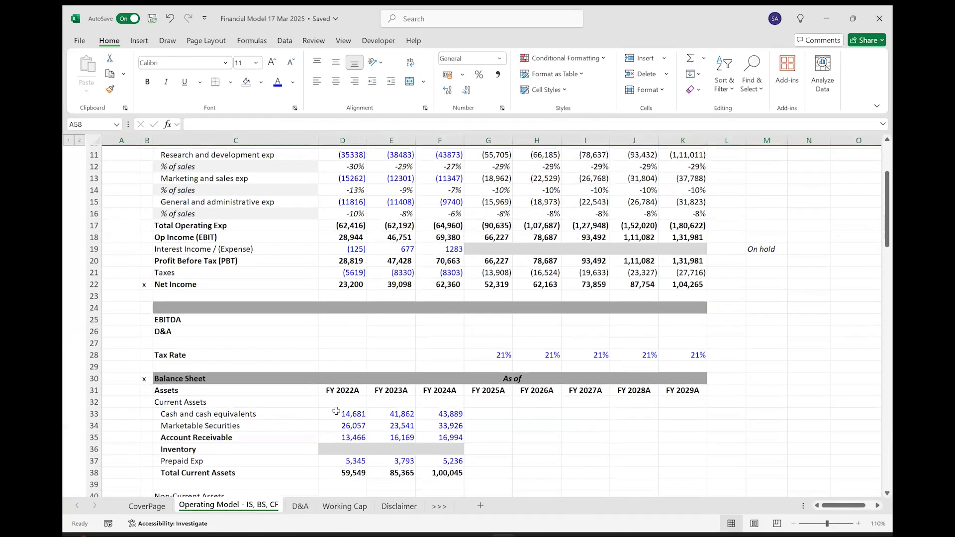
{"action": "scroll", "coordinate": [216, 371], "scroll_direction": "down", "scroll_amount": 2}
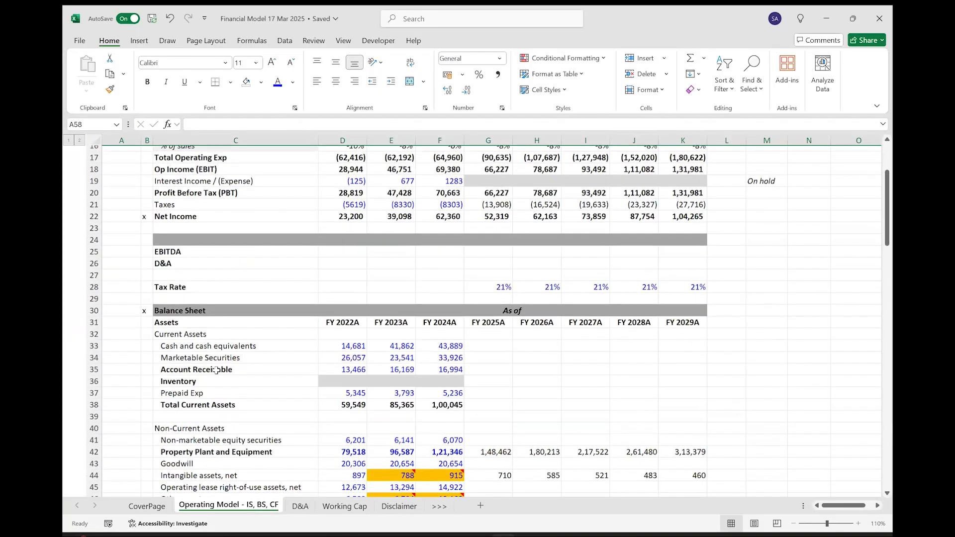
{"action": "left_click", "coordinate": [216, 371]}
{"action": "key", "text": "Right"}
{"action": "key", "text": "Right"}
{"action": "key", "text": "Right"}
{"action": "key", "text": "Right"}
{"action": "type", "text": "="}
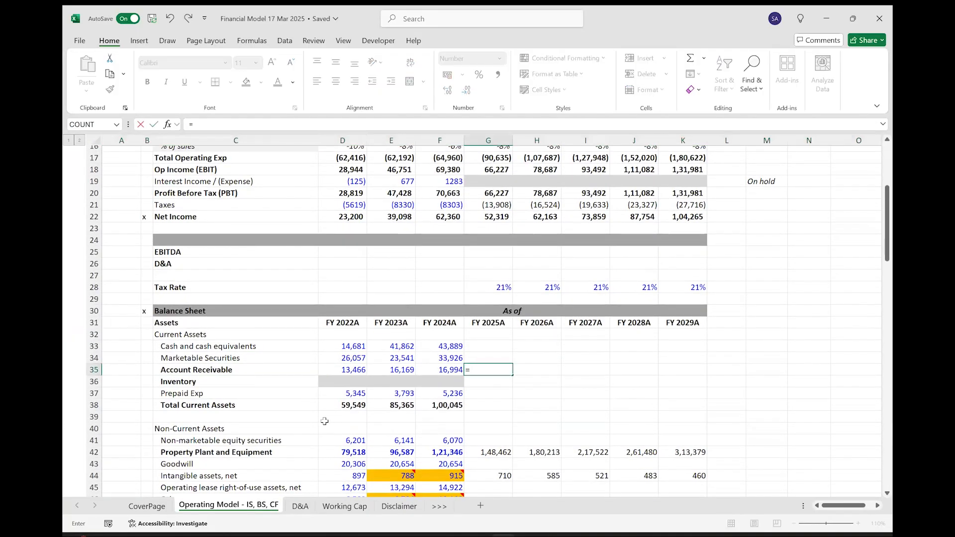
{"action": "left_click", "coordinate": [345, 506]}
{"action": "left_click", "coordinate": [438, 258]}
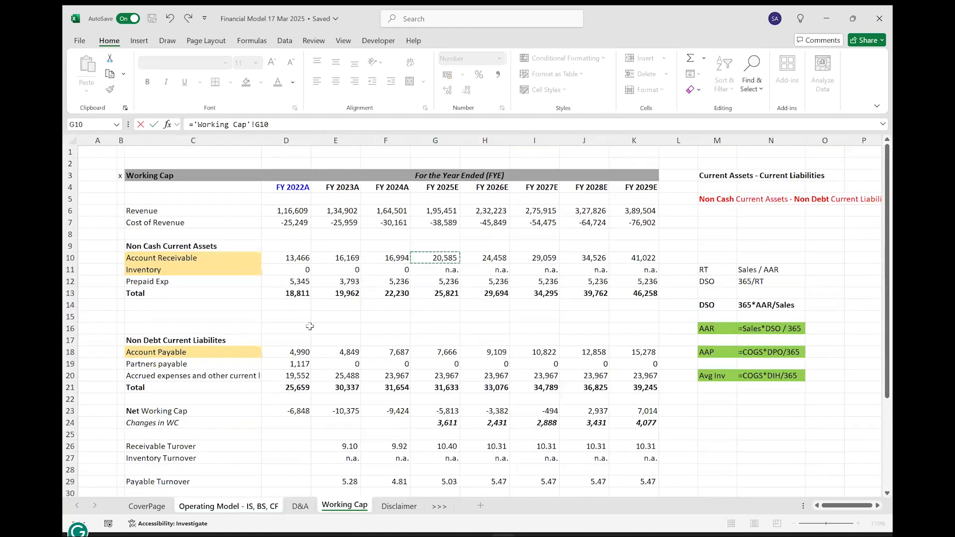
{"action": "key", "text": "ctrl+Return"}
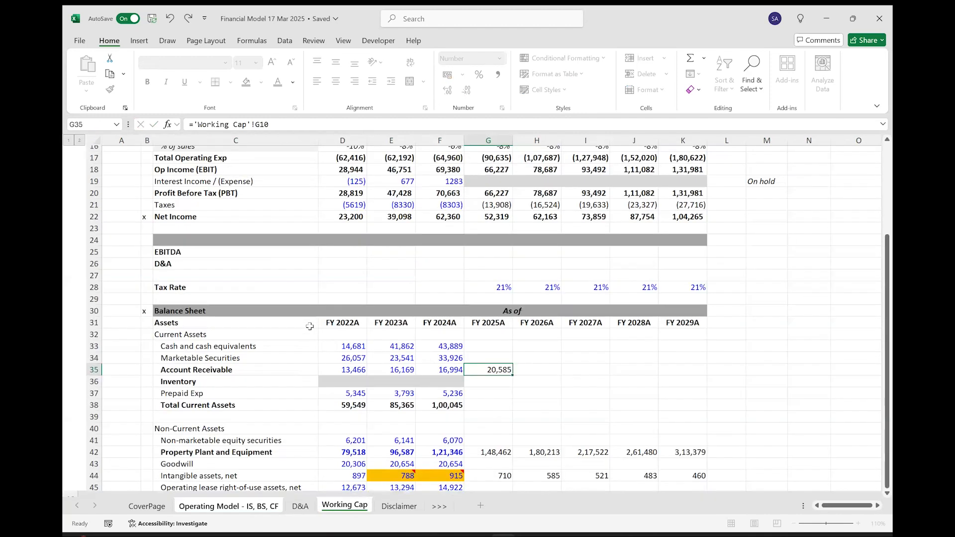
Extend the Account Receivable link from G35 across to FY 2029 in K35.
{"action": "key", "text": "shift+Right"}
{"action": "key", "text": "shift+Right"}
{"action": "key", "text": "shift+Right"}
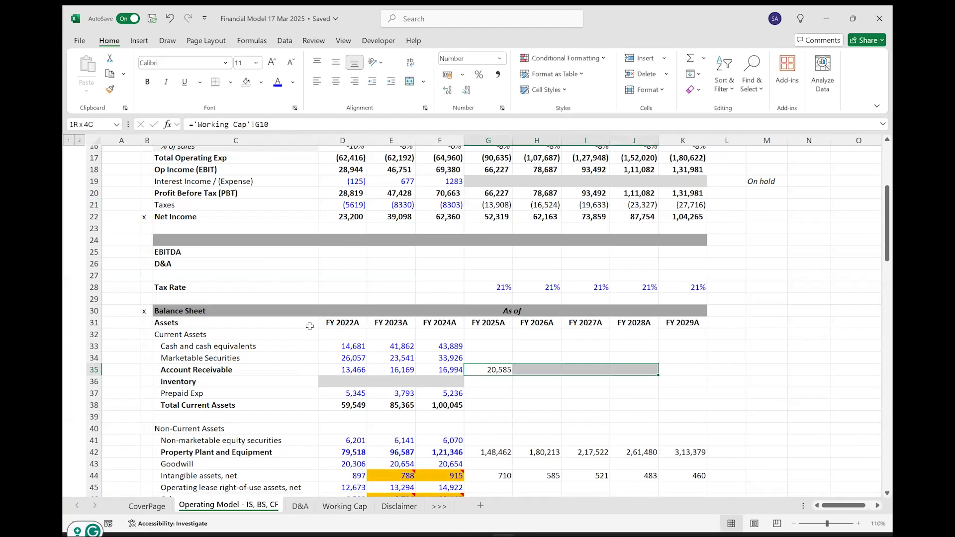
{"action": "key", "text": "shift+Right"}
{"action": "key", "text": "ctrl+r"}
Fill the Account Receivable links in G35:K35 down through the Inventory and Prepaid Exp rows, G36:K37.
{"action": "key", "text": "shift+Down"}
{"action": "key", "text": "shift+Down"}
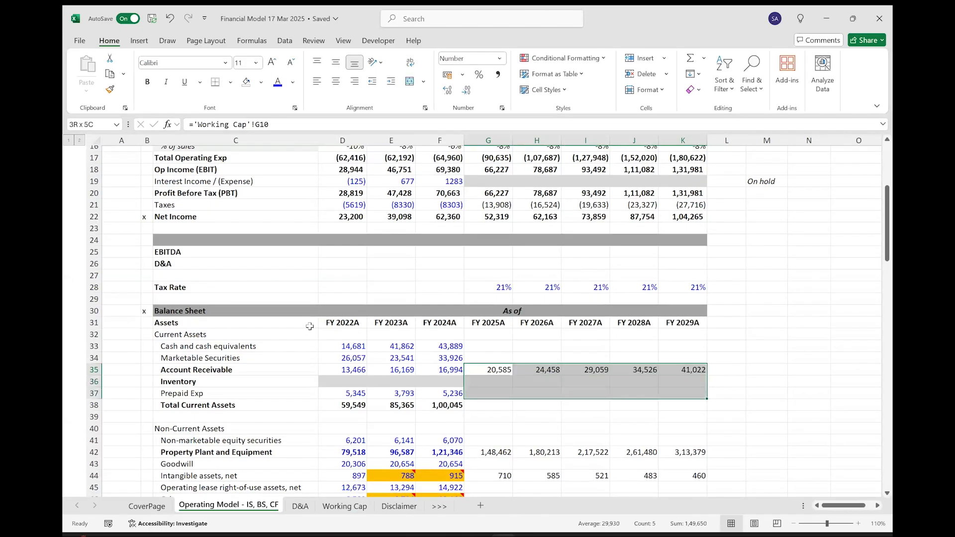
{"action": "key", "text": "ctrl+d"}
Right-align the Inventory forecast cells in row 36, FY 2025 to FY 2029.
{"action": "key", "text": "Down"}
{"action": "key", "text": "shift+Right"}
{"action": "key", "text": "shift+Right"}
{"action": "key", "text": "shift+Right"}
{"action": "key", "text": "shift+Right"}
{"action": "left_click", "coordinate": [355, 83]}
Extend the Total Current Assets formula from F38 across to FY 2029 in K38.
{"action": "key", "text": "Down"}
{"action": "key", "text": "Down"}
{"action": "key", "text": "Left"}
{"action": "key", "text": "shift+Right"}
{"action": "key", "text": "shift+Right"}
{"action": "key", "text": "shift+Right"}
{"action": "key", "text": "shift+Right"}
{"action": "key", "text": "shift+Right"}
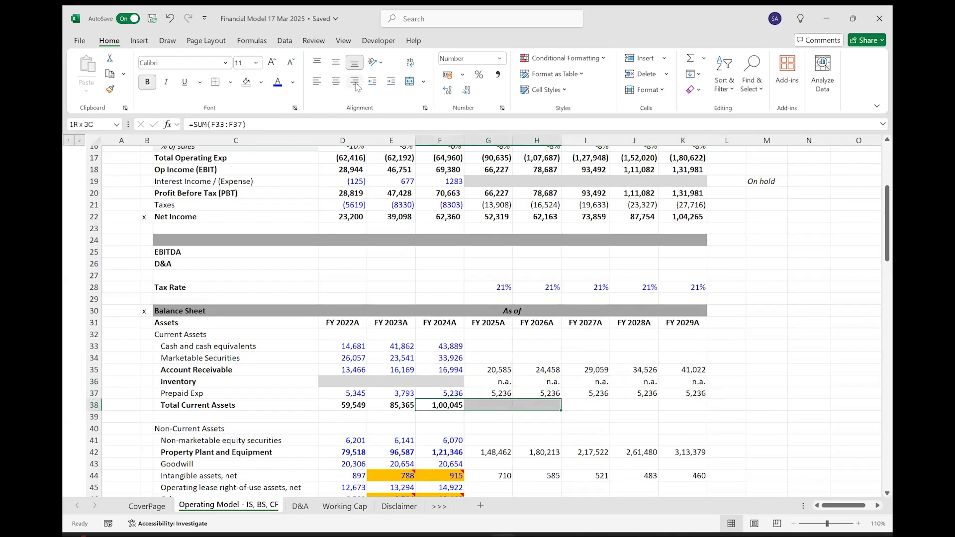
{"action": "key", "text": "ctrl+r"}
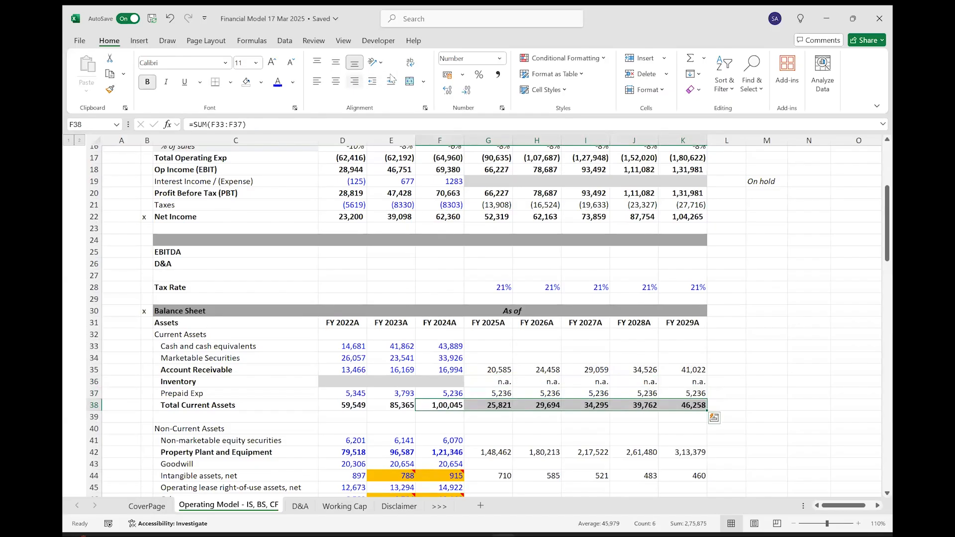
{"action": "left_click_drag", "start_coordinate": [473, 349], "coordinate": [676, 357]}
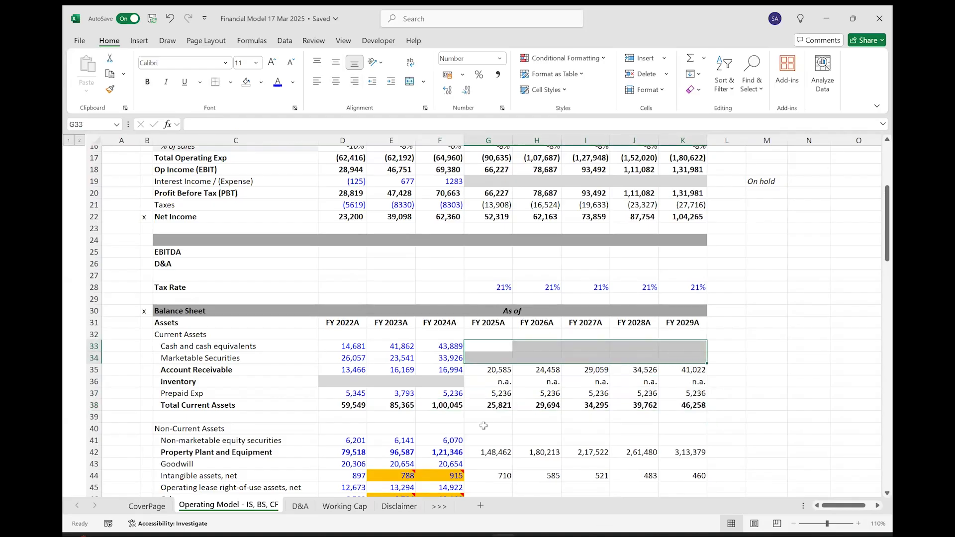
Link FY 2025 Account Payable in G53 to the working capital schedule with ='Working Cap'!G18.
{"action": "scroll", "coordinate": [480, 396], "scroll_direction": "down", "scroll_amount": 6}
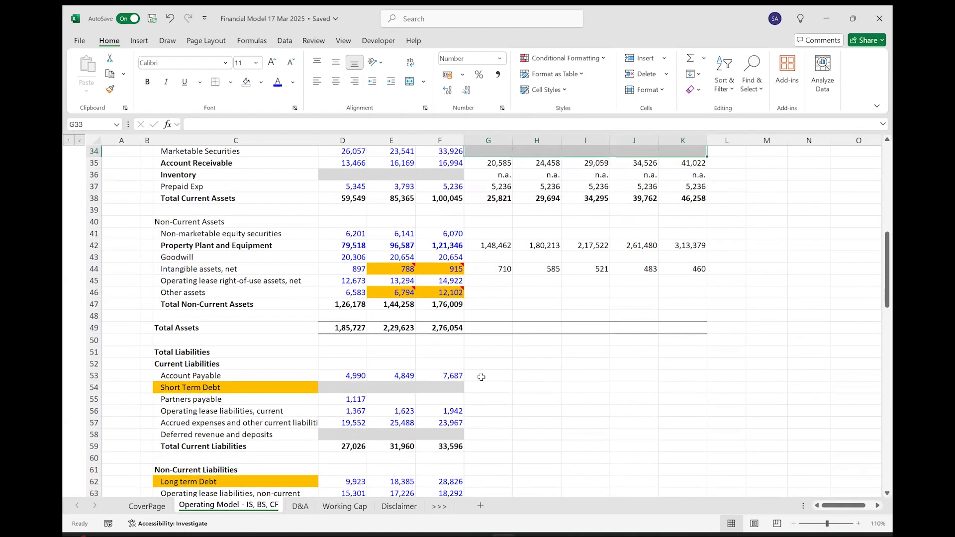
{"action": "left_click", "coordinate": [482, 377]}
{"action": "type", "text": "="}
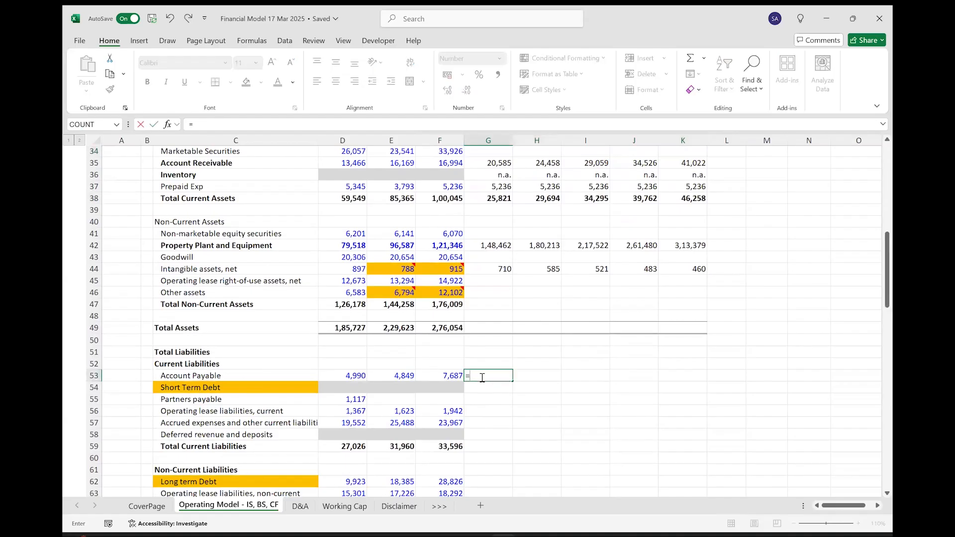
{"action": "left_click", "coordinate": [343, 508]}
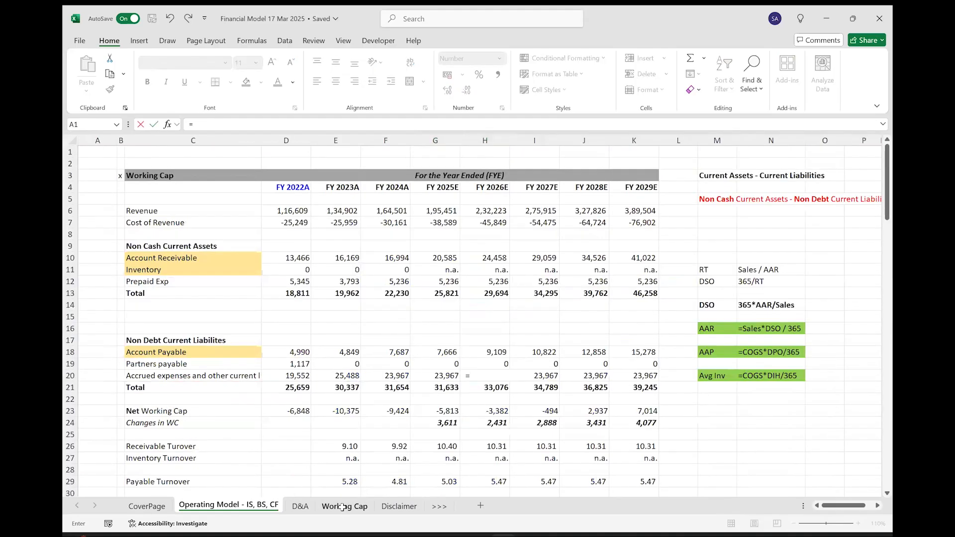
{"action": "left_click", "coordinate": [438, 352]}
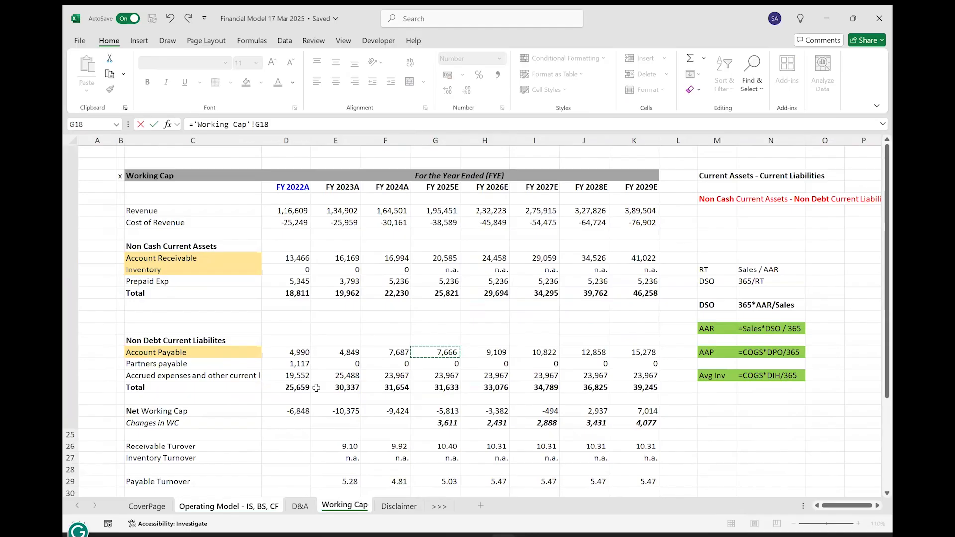
{"action": "key", "text": "Return"}
Extend the Account Payable link from G53 across to FY 2029 in K53.
{"action": "key", "text": "shift+Right"}
{"action": "key", "text": "shift+Right"}
{"action": "key", "text": "shift+Right"}
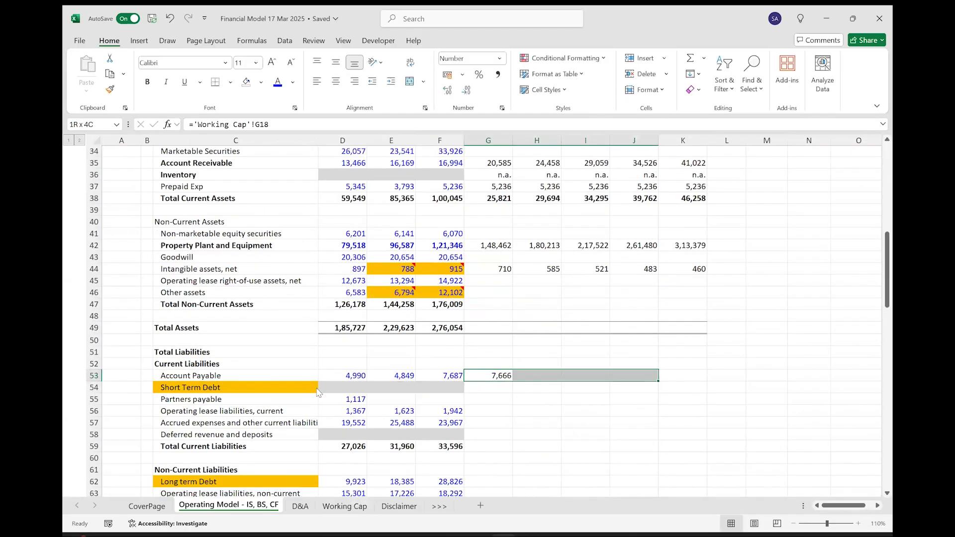
{"action": "key", "text": "shift+Right"}
{"action": "key", "text": "ctrl+r"}
Link FY 2025 Partners payable in G55 to the schedule with ='Working Cap'!G19.
{"action": "key", "text": "Down"}
{"action": "key", "text": "Down"}
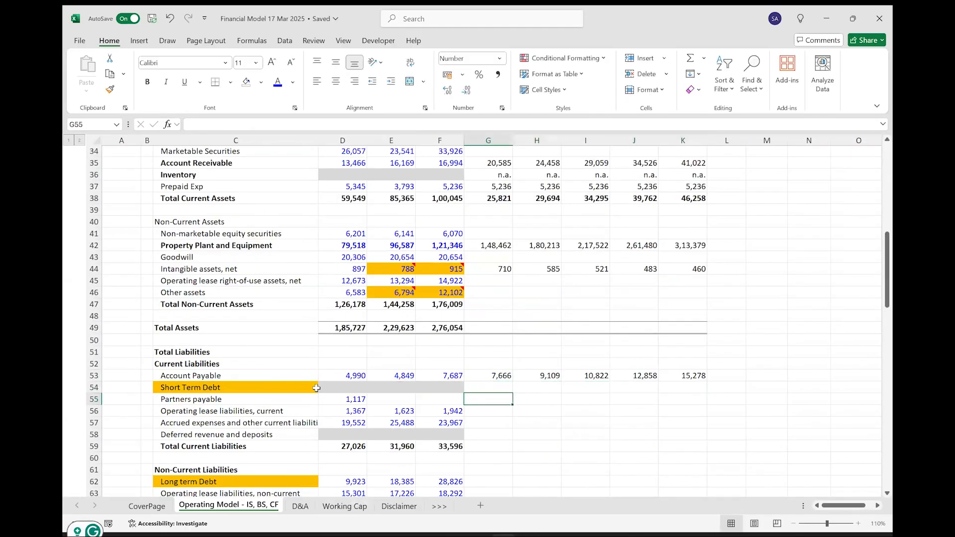
{"action": "type", "text": "="}
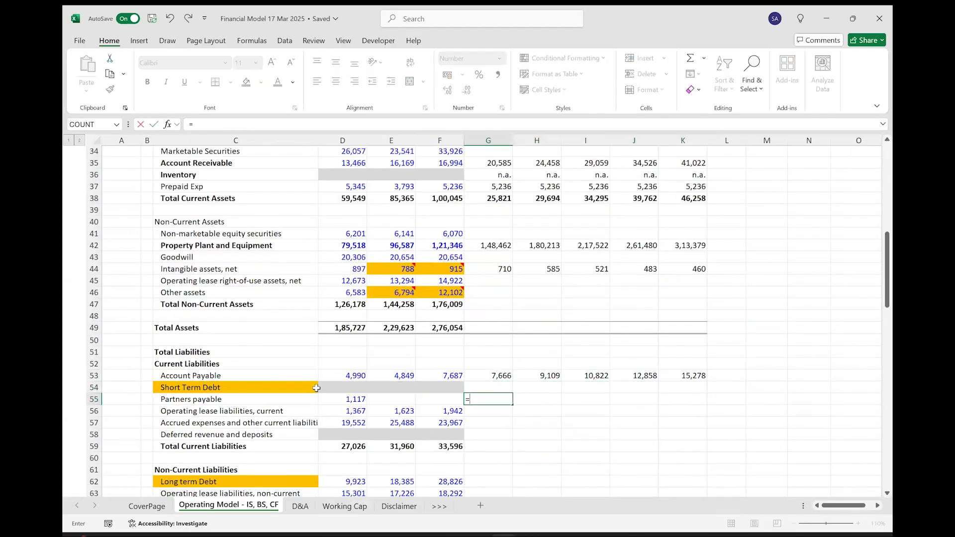
{"action": "left_click", "coordinate": [338, 507]}
{"action": "left_click", "coordinate": [444, 361]}
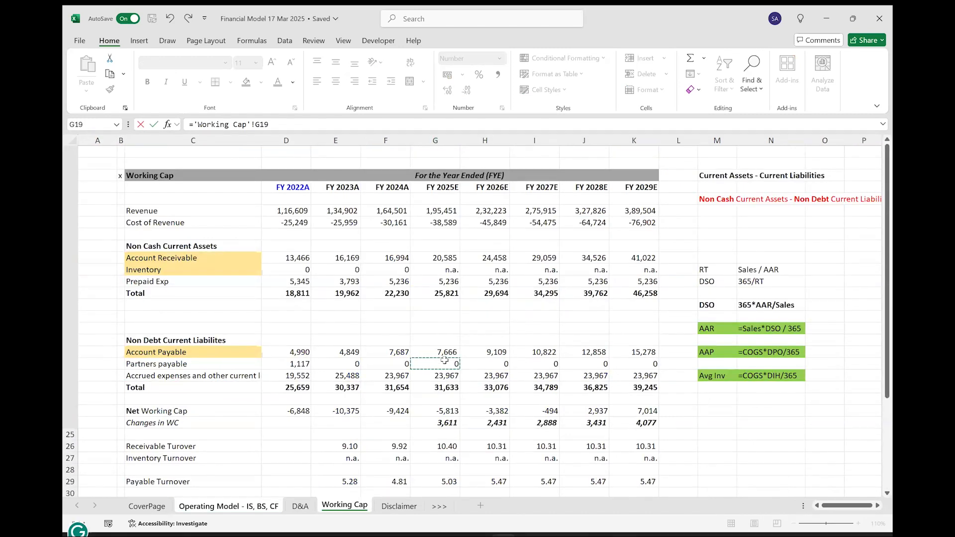
{"action": "key", "text": "Return"}
Link FY 2025 Accrued expenses and other current liabilities in G57 to the schedule with ='Working Cap'!G20.
{"action": "key", "text": "Down"}
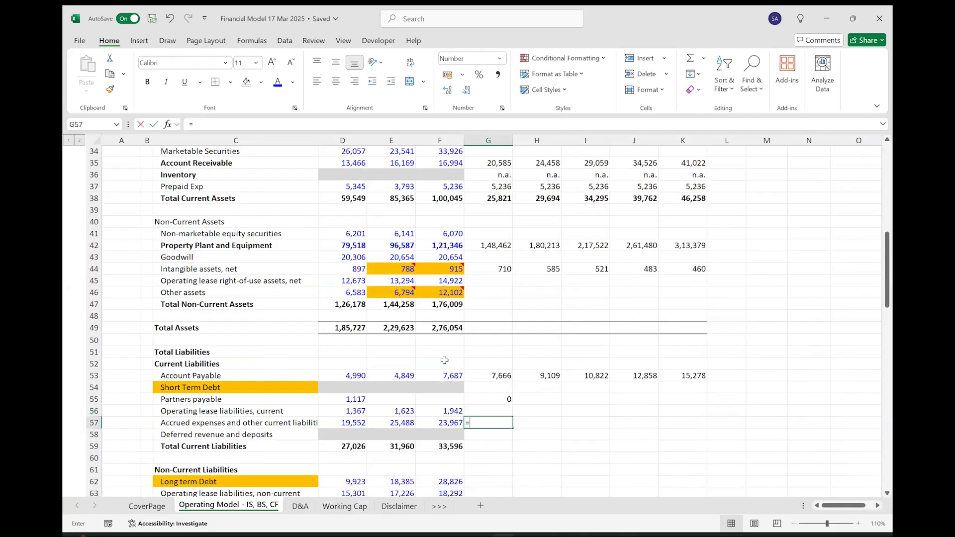
{"action": "type", "text": "="}
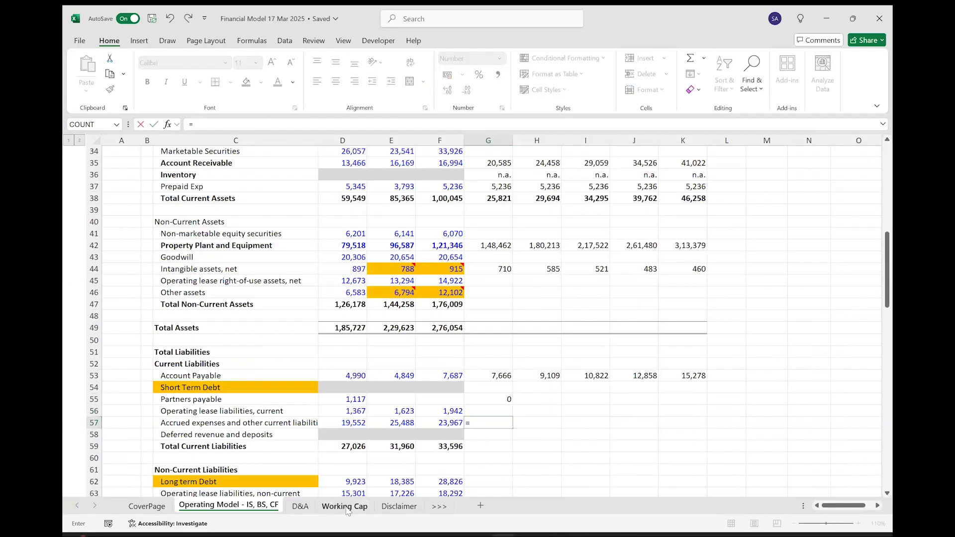
{"action": "left_click", "coordinate": [345, 507]}
{"action": "left_click", "coordinate": [438, 375]}
{"action": "key", "text": "ctrl+Return"}
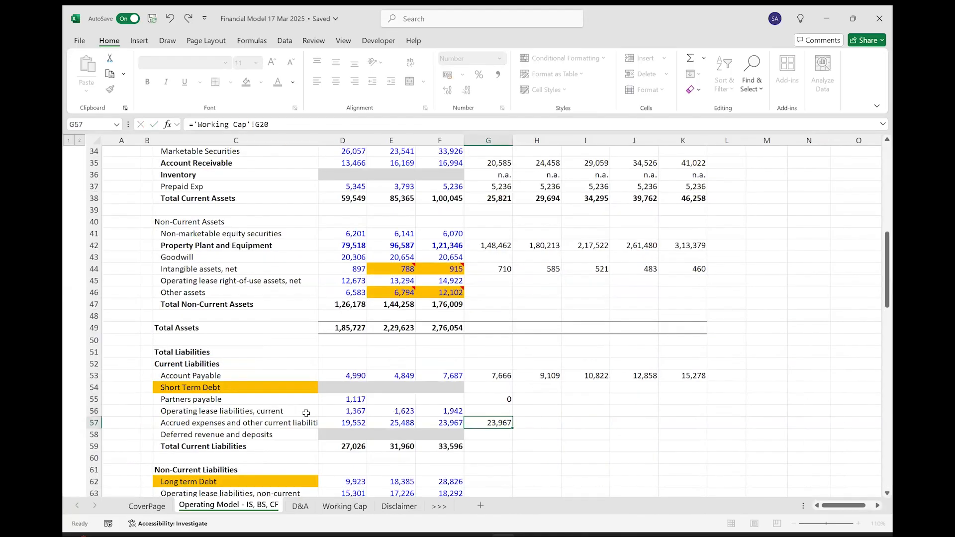
Extend the FY 2025 current liability links in G53:G57 across to FY 2029 in column K.
{"action": "key", "text": "shift+Up"}
{"action": "key", "text": "shift+Up"}
{"action": "key", "text": "shift+Up"}
{"action": "key", "text": "shift+Up"}
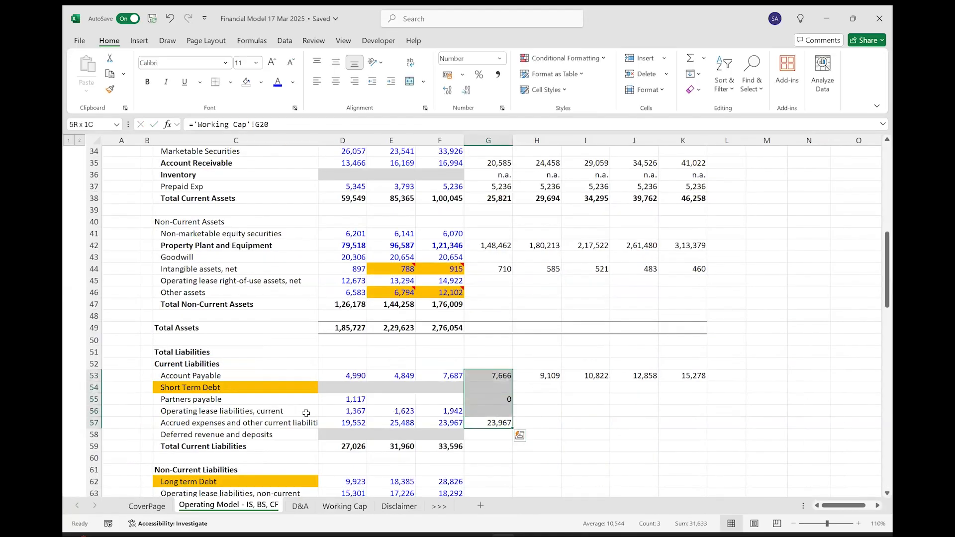
{"action": "key", "text": "ctrl+q"}
{"action": "key", "text": "Right"}
{"action": "key", "text": "Right"}
{"action": "key", "text": "Right"}
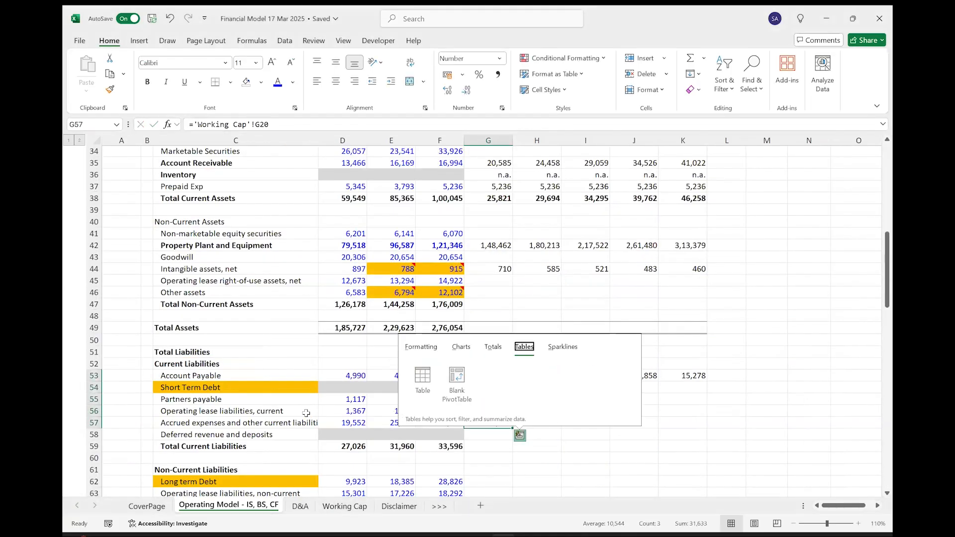
{"action": "key", "text": "Escape"}
{"action": "key", "text": "shift+Right"}
{"action": "key", "text": "shift+Right"}
{"action": "key", "text": "shift+Right"}
{"action": "key", "text": "shift+Right"}
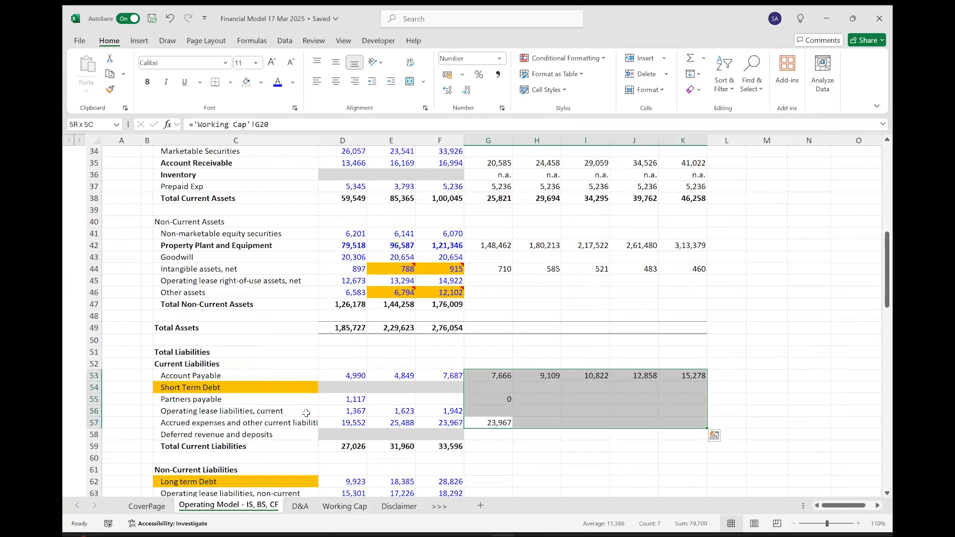
{"action": "key", "text": "ctrl+r"}
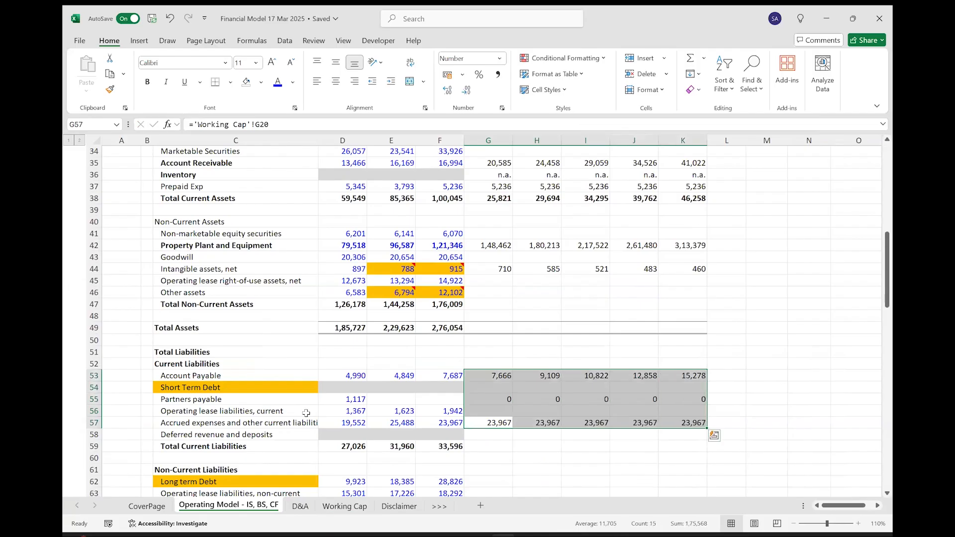
Extend the Total Current Liabilities formula from F59 across to FY 2029 in K59.
{"action": "key", "text": "Down"}
{"action": "key", "text": "Down"}
{"action": "key", "text": "Left"}
{"action": "key", "text": "shift+Right"}
{"action": "key", "text": "shift+Right"}
{"action": "key", "text": "shift+Right"}
{"action": "key", "text": "shift+Right"}
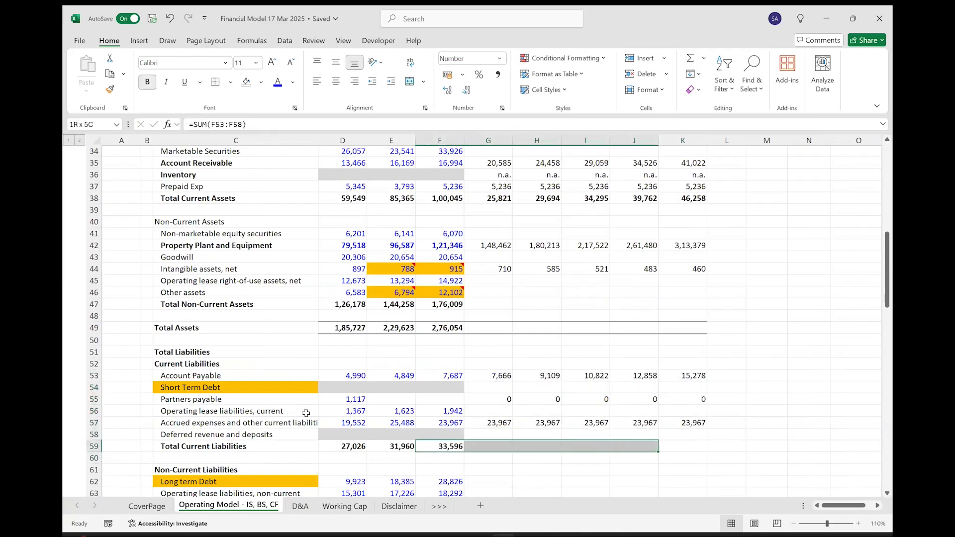
{"action": "key", "text": "shift+Right"}
{"action": "key", "text": "ctrl+r"}
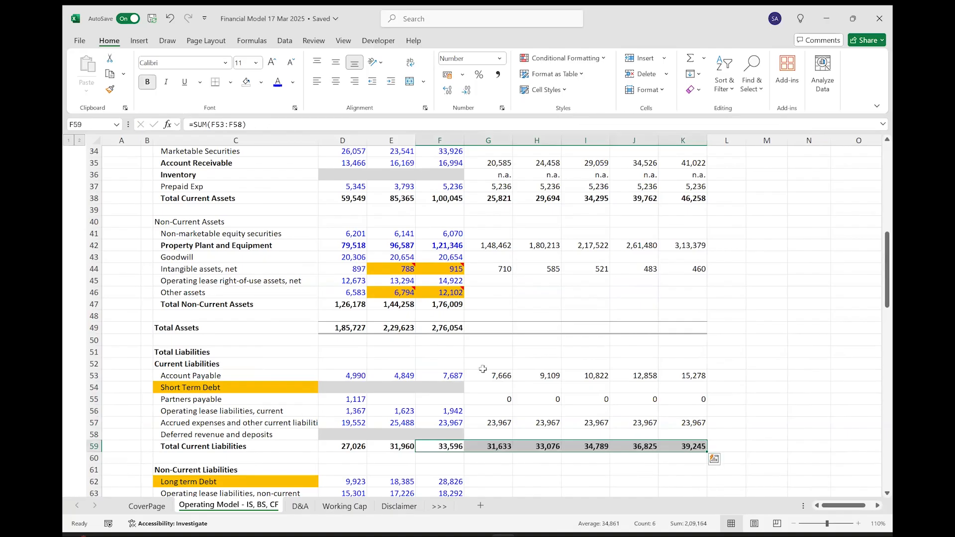
{"action": "left_click", "coordinate": [490, 388]}
{"action": "left_click_drag", "start_coordinate": [601, 381], "coordinate": [662, 385]}
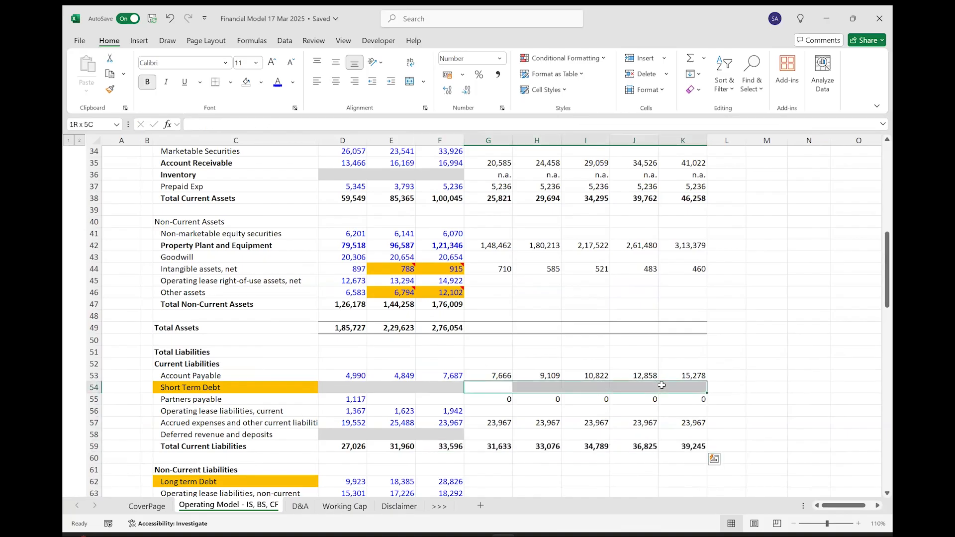
{"action": "left_click_drag", "start_coordinate": [495, 414], "coordinate": [666, 410]}
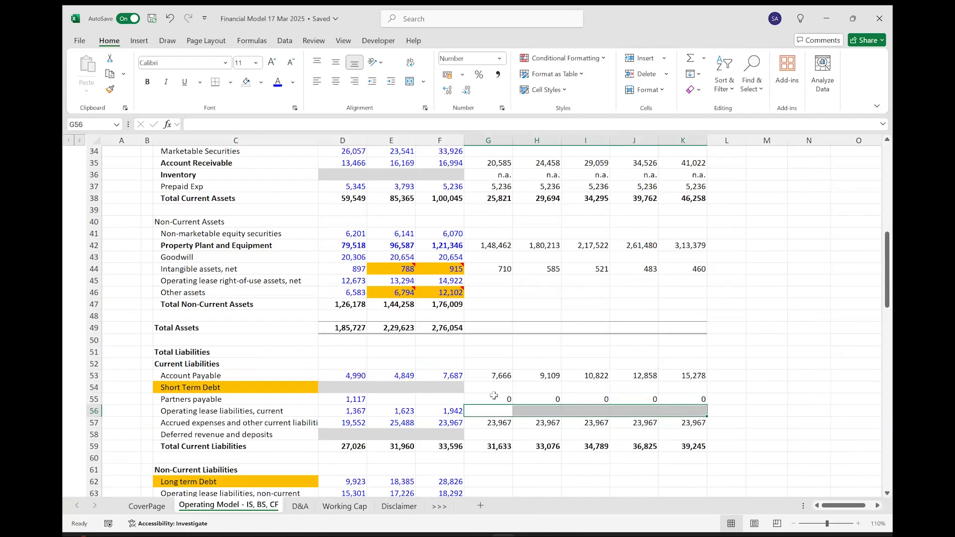
{"action": "left_click", "coordinate": [351, 506]}
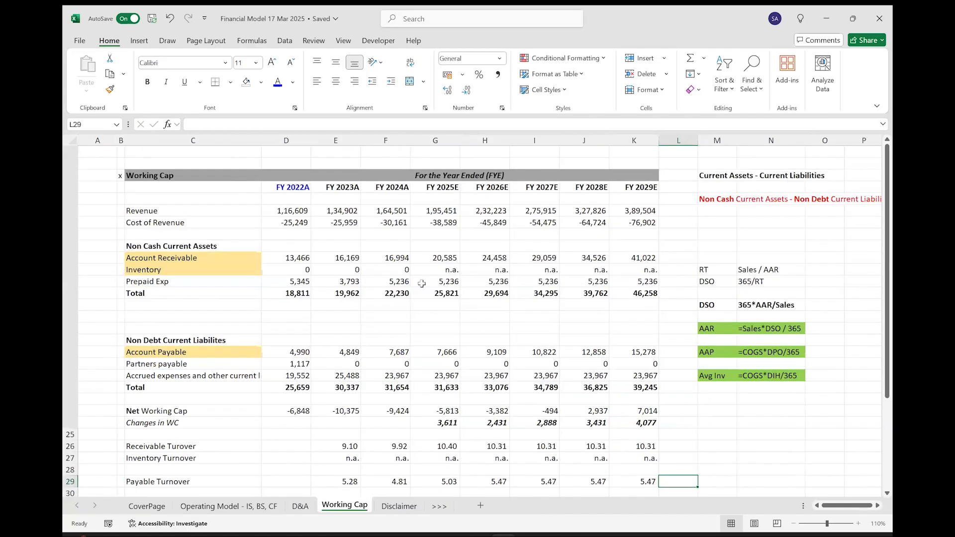
{"action": "left_click", "coordinate": [257, 506]}
In the Cash Flow Statement, link FY 2025 Changes in Working Capital in G84 to the schedule with ='Working Cap'!G24.
{"action": "scroll", "coordinate": [361, 454], "scroll_direction": "down", "scroll_amount": 8}
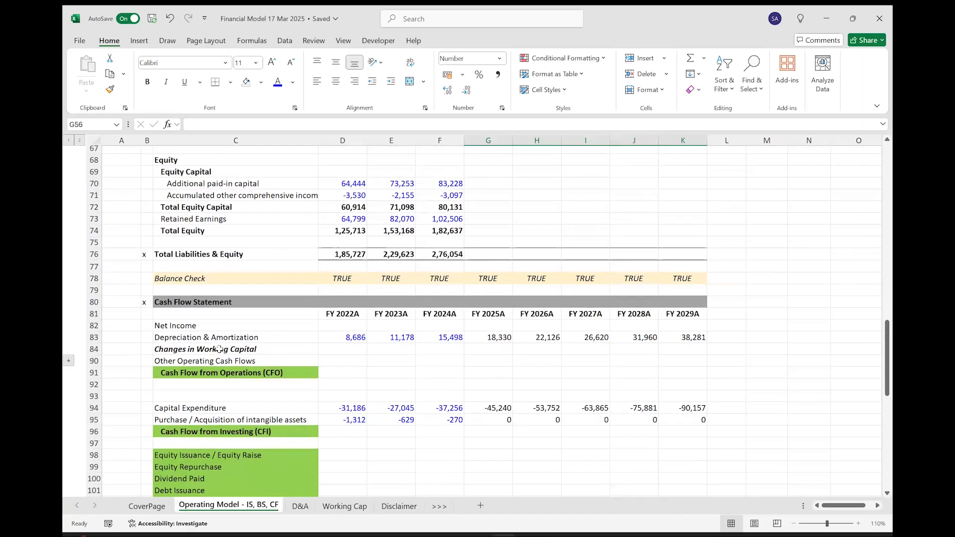
{"action": "left_click", "coordinate": [219, 349]}
{"action": "key", "text": "shift+space"}
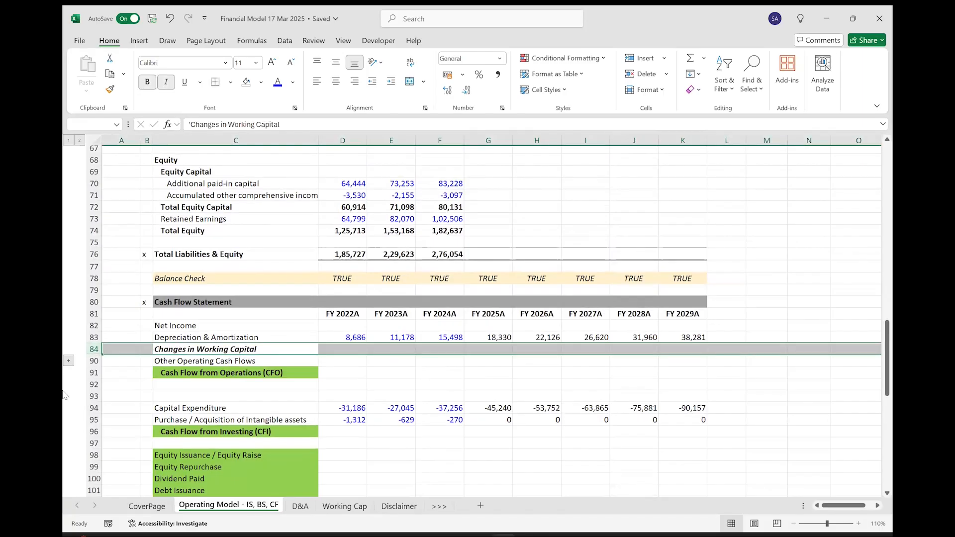
{"action": "key", "text": "Right"}
{"action": "key", "text": "Right"}
{"action": "key", "text": "Right"}
{"action": "key", "text": "Right"}
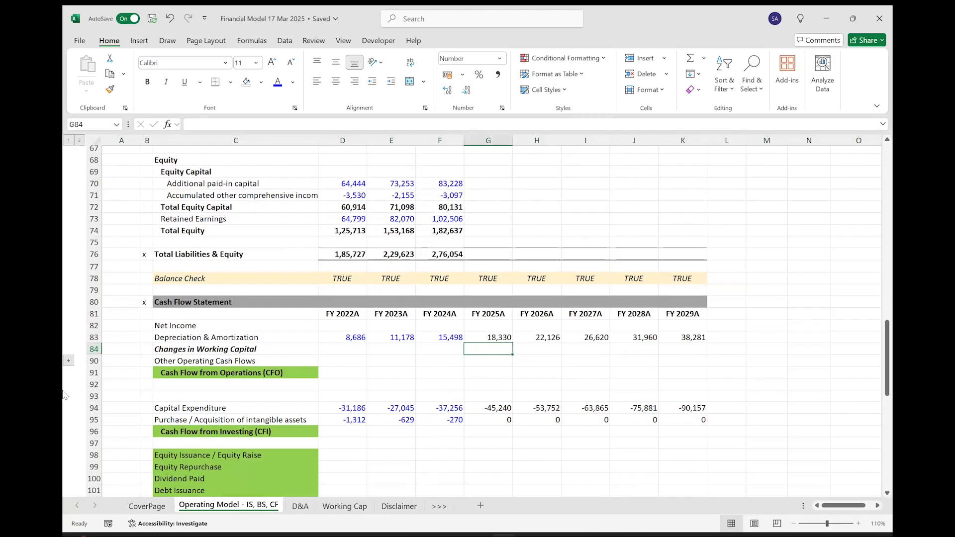
{"action": "type", "text": "="}
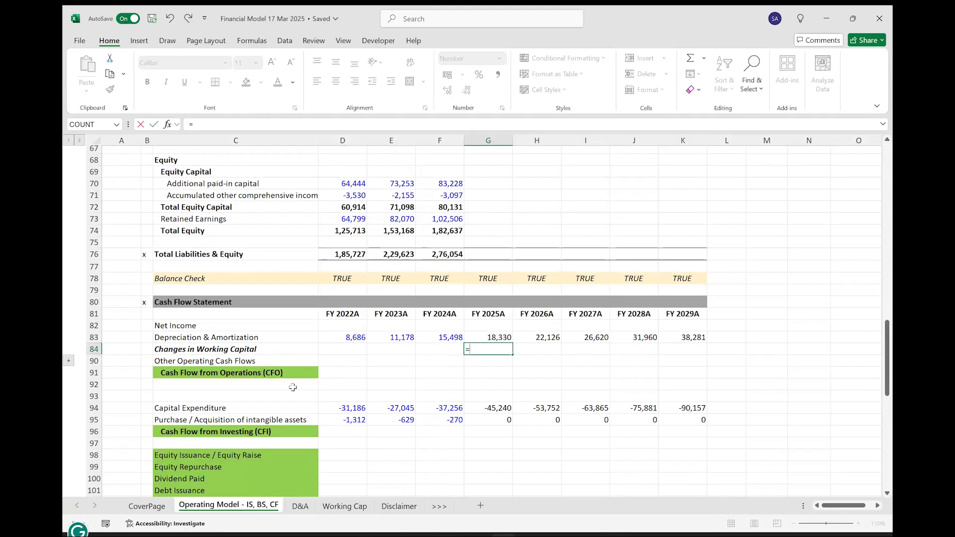
{"action": "left_click", "coordinate": [344, 506]}
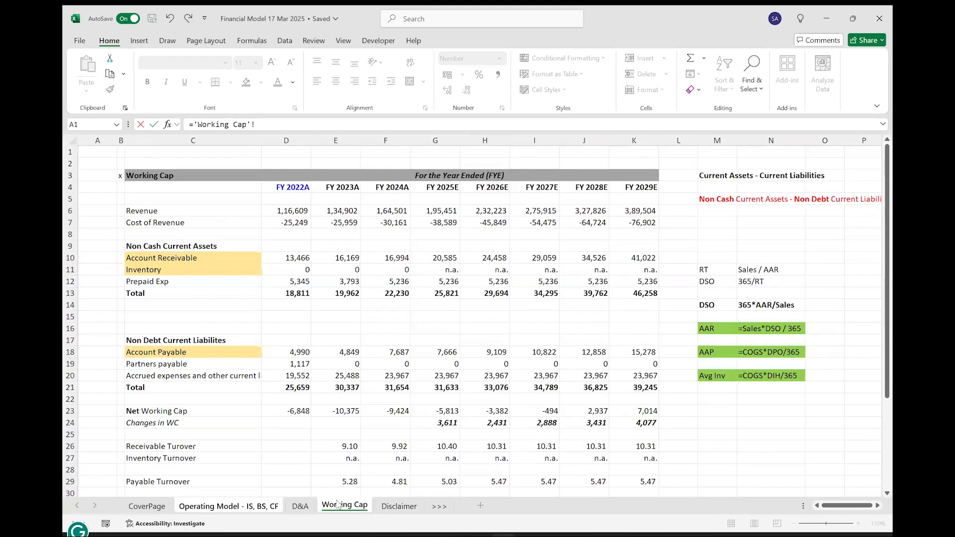
{"action": "left_click", "coordinate": [160, 424]}
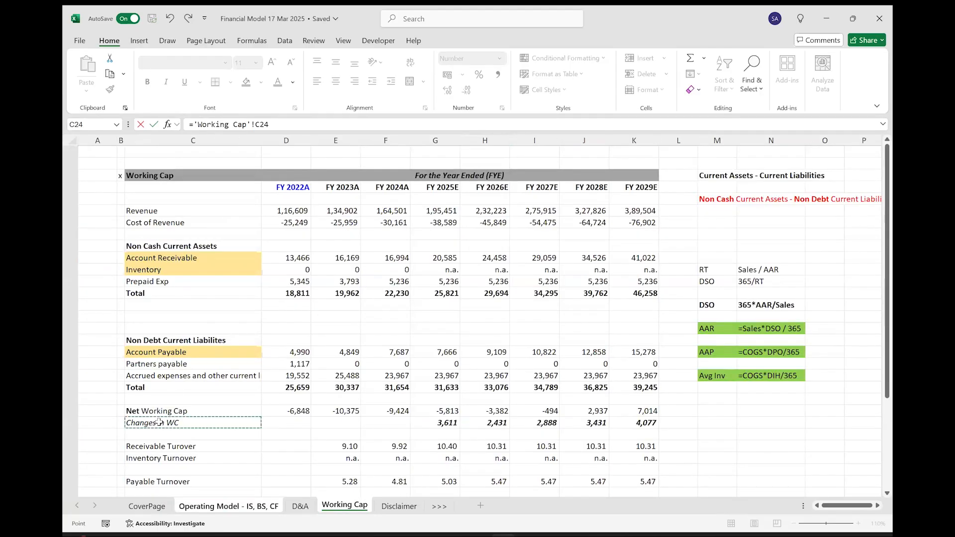
{"action": "left_click", "coordinate": [432, 423]}
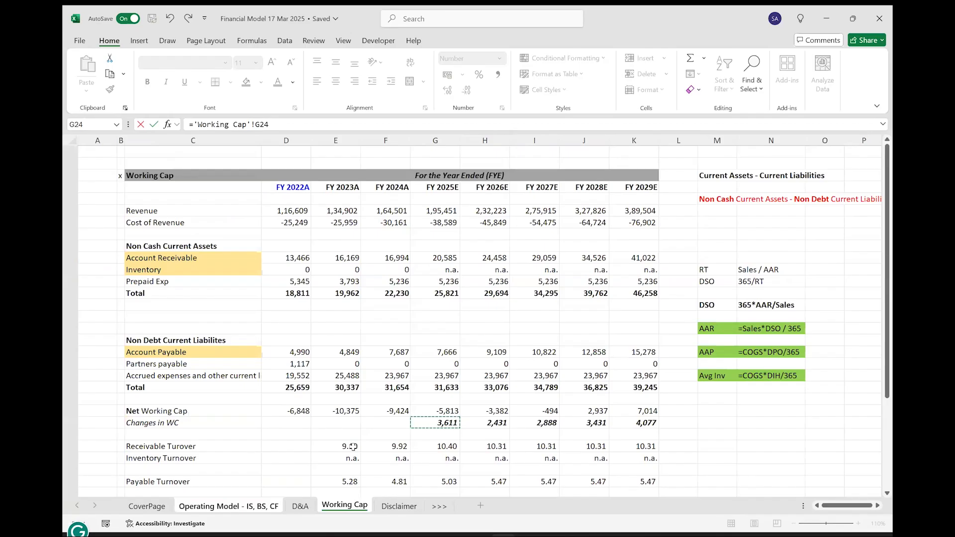
{"action": "key", "text": "Return"}
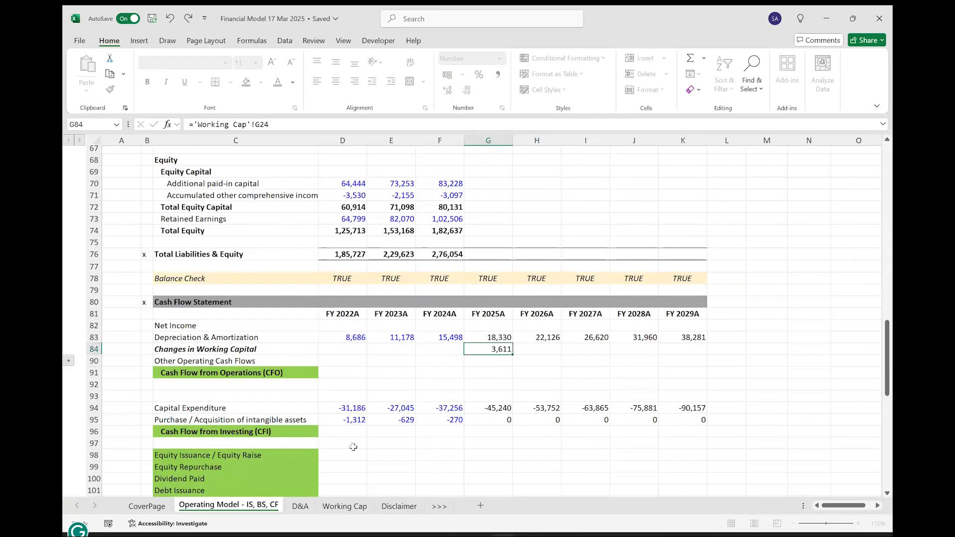
Extend the Changes in Working Capital link from G84 across to FY 2029 in K84.
{"action": "key", "text": "shift+Right"}
{"action": "key", "text": "shift+Right"}
{"action": "key", "text": "shift+Right"}
{"action": "key", "text": "shift+Right"}
{"action": "key", "text": "ctrl+r"}
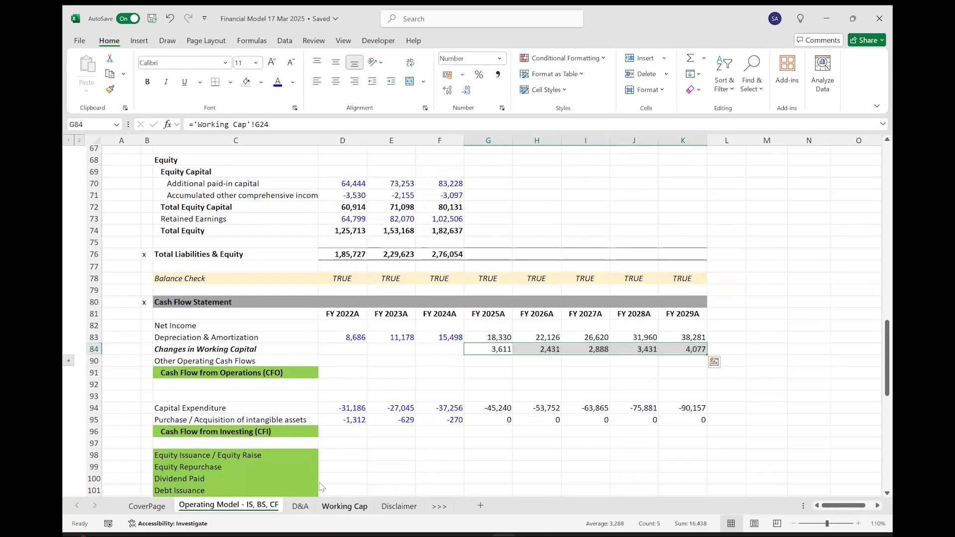
{"action": "left_click", "coordinate": [350, 507]}
{"action": "left_click", "coordinate": [193, 422]}
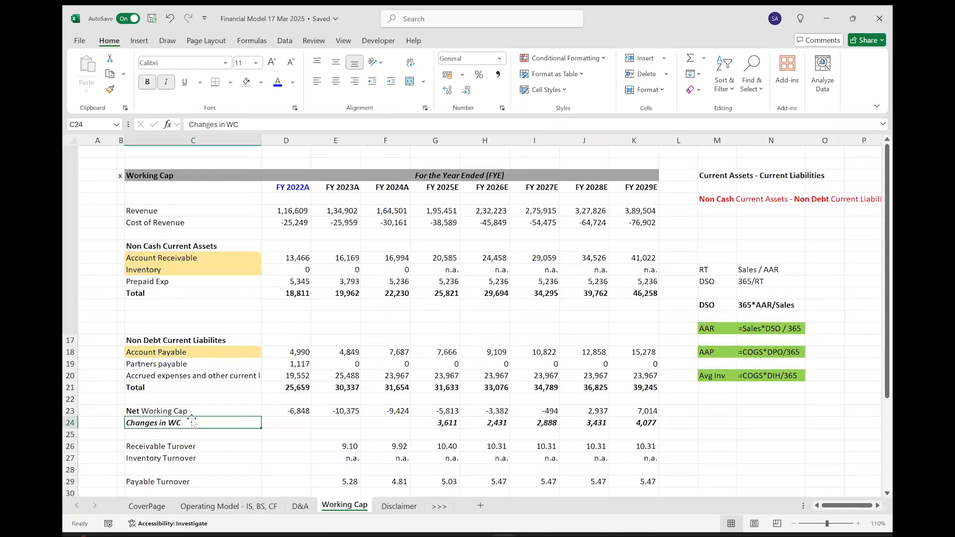
{"action": "left_click", "coordinate": [230, 506]}
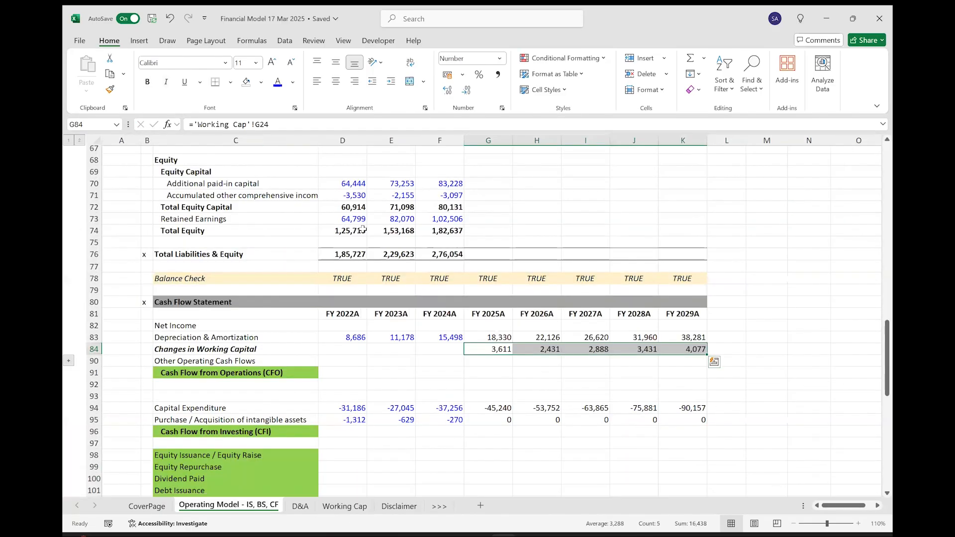
Fill the Changes in Working Capital cells G84:K84 orange and add an orange-filled note "Inverse Relation" in M84.
{"action": "left_click", "coordinate": [261, 83]}
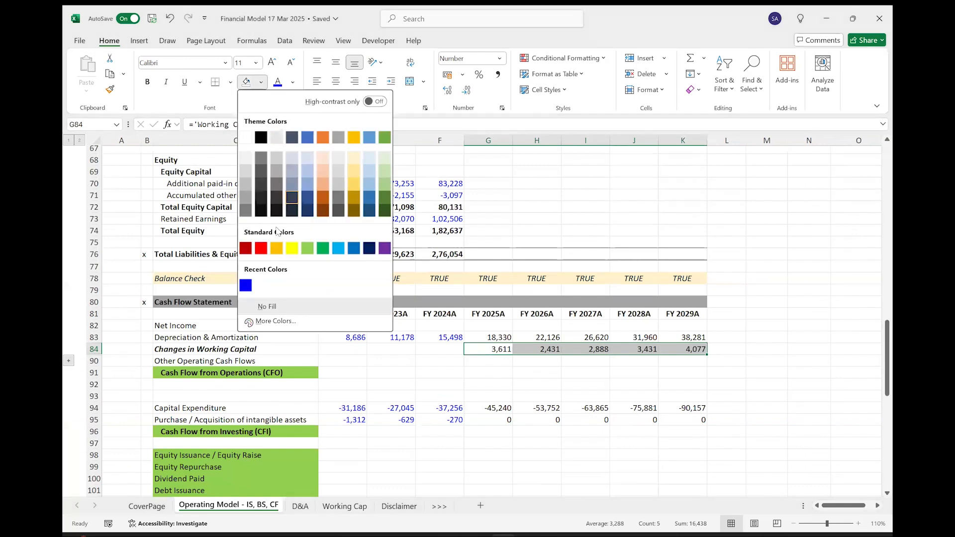
{"action": "left_click", "coordinate": [761, 343]}
{"action": "type", "text": "Inverse"}
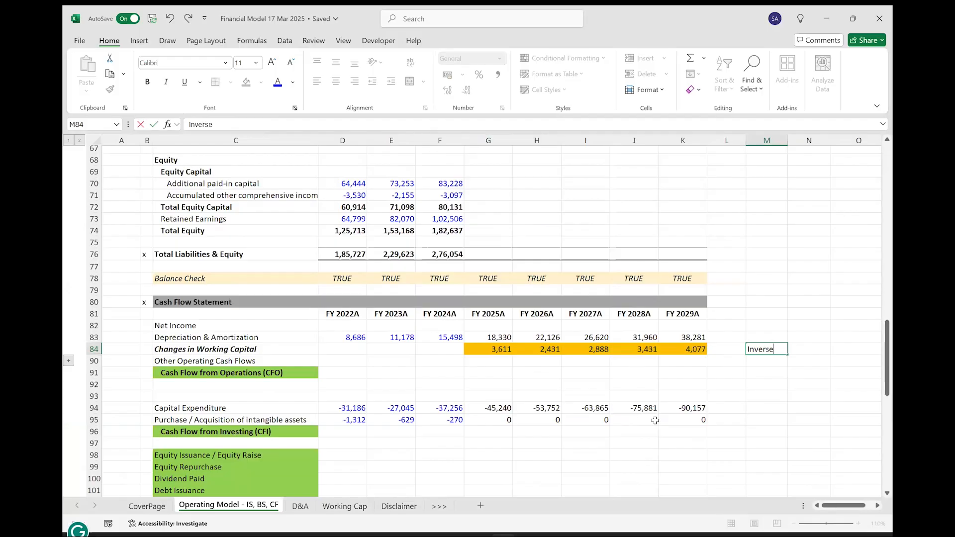
{"action": "type", "text": " Relation"}
{"action": "key", "text": "Return"}
{"action": "key", "text": "Up"}
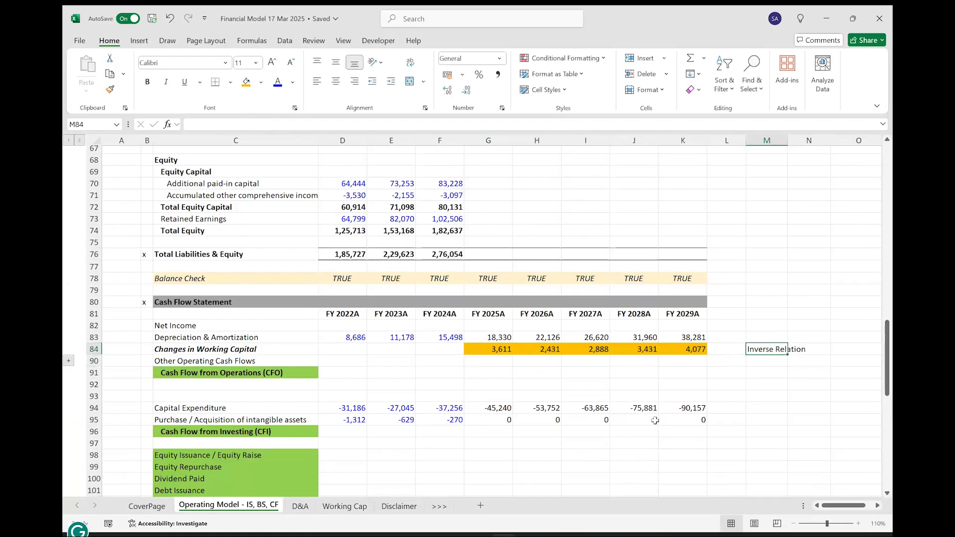
{"action": "left_click", "coordinate": [244, 84]}
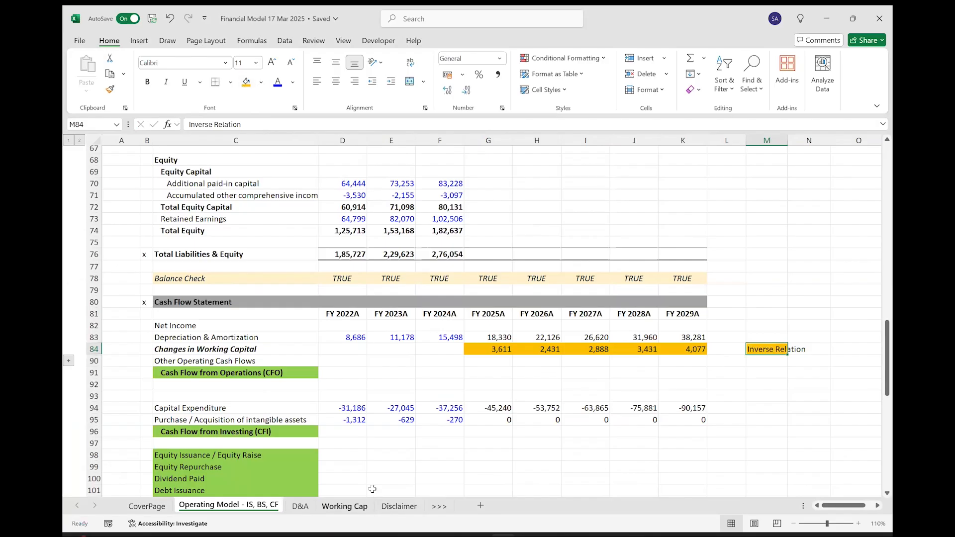
Reverse the sign of the Changes in Working Capital link in G84 to =-'Working Cap'!G24 and extend it across to FY 2029 in K84.
{"action": "left_click", "coordinate": [344, 506]}
{"action": "left_click", "coordinate": [436, 424]}
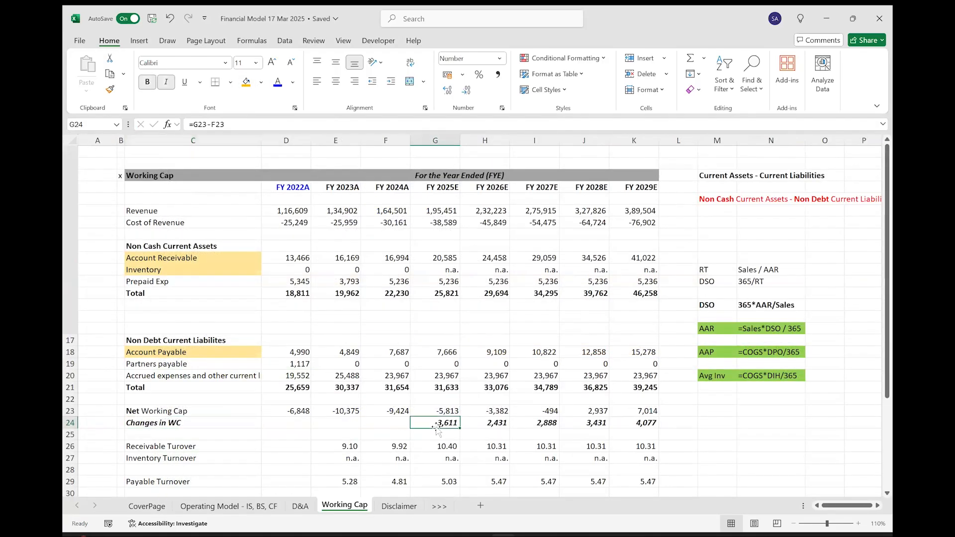
{"action": "left_click", "coordinate": [248, 505]}
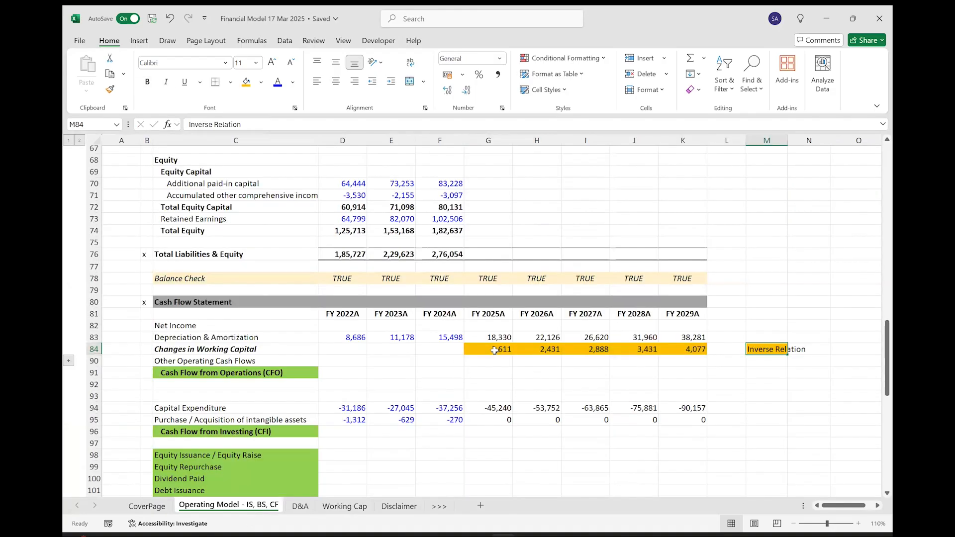
{"action": "double_click", "coordinate": [469, 350]}
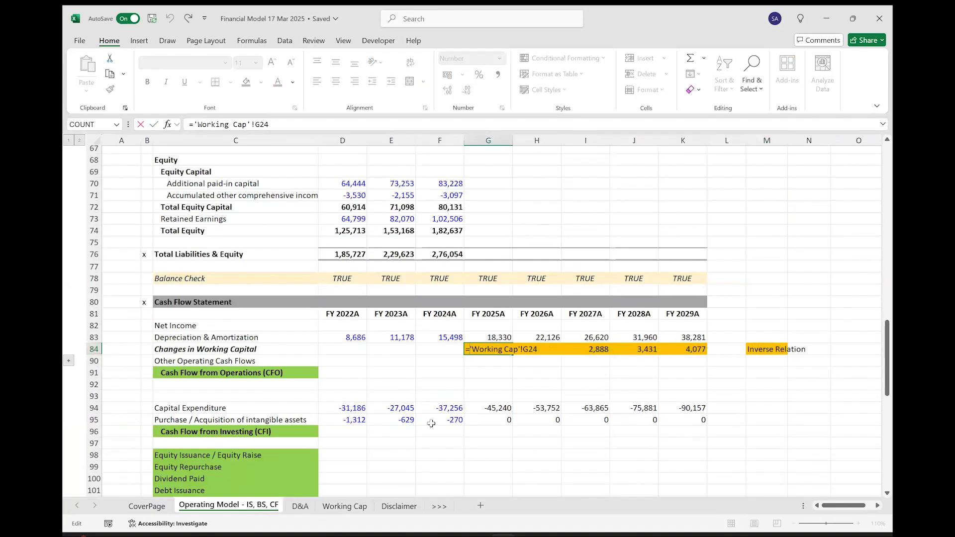
{"action": "type", "text": "-"}
{"action": "key", "text": "ctrl+Return"}
{"action": "key", "text": "ctrl+shift+Right"}
{"action": "key", "text": "ctrl+r"}
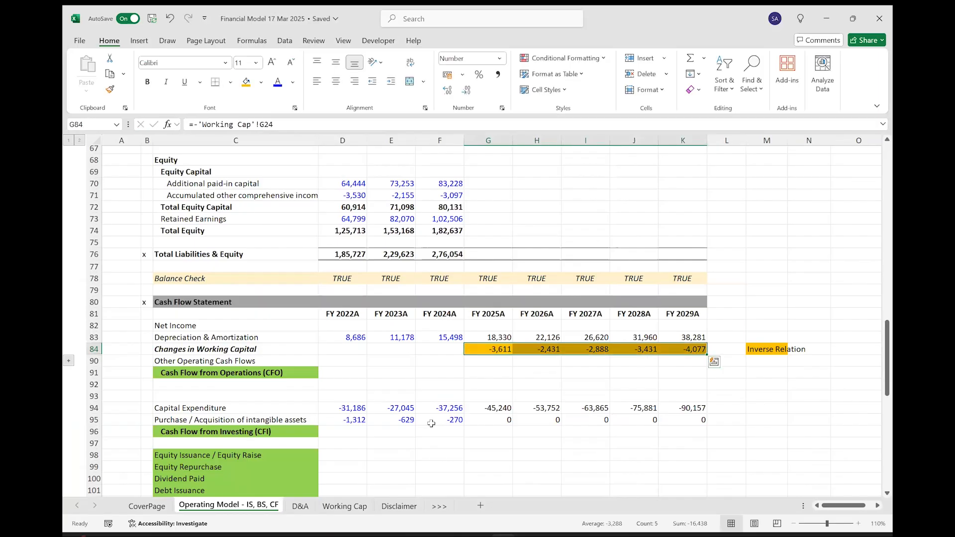
Examine the FY 2025 to FY 2029 Changes in WC and non-cash current asset rows in the Working Cap schedule.
{"action": "left_click", "coordinate": [357, 508]}
{"action": "left_click_drag", "start_coordinate": [433, 423], "coordinate": [615, 422]}
{"action": "left_click", "coordinate": [222, 507]}
{"action": "left_click", "coordinate": [358, 511]}
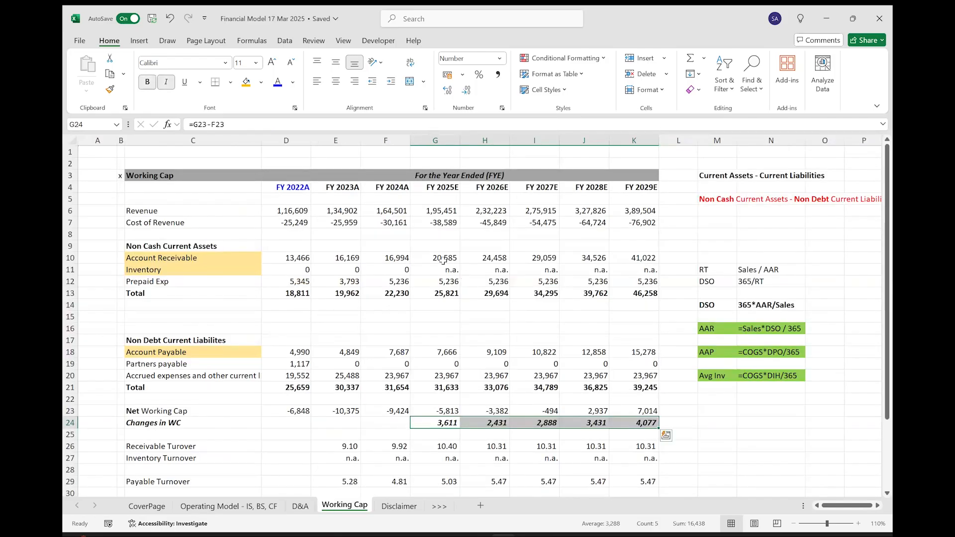
{"action": "left_click", "coordinate": [436, 295]}
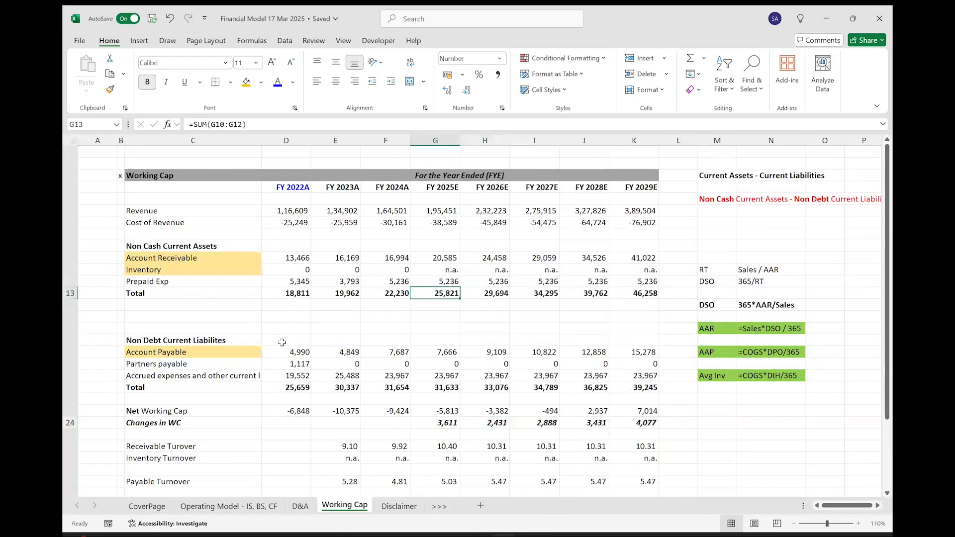
{"action": "key", "text": "ctrl+shift+Right"}
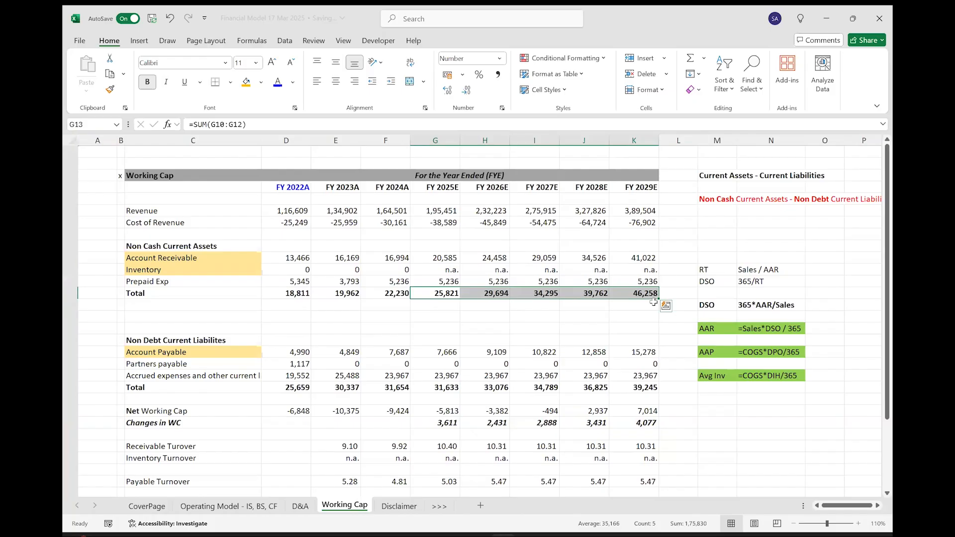
{"action": "left_click", "coordinate": [439, 256]}
{"action": "left_click_drag", "start_coordinate": [547, 269], "coordinate": [634, 256]}
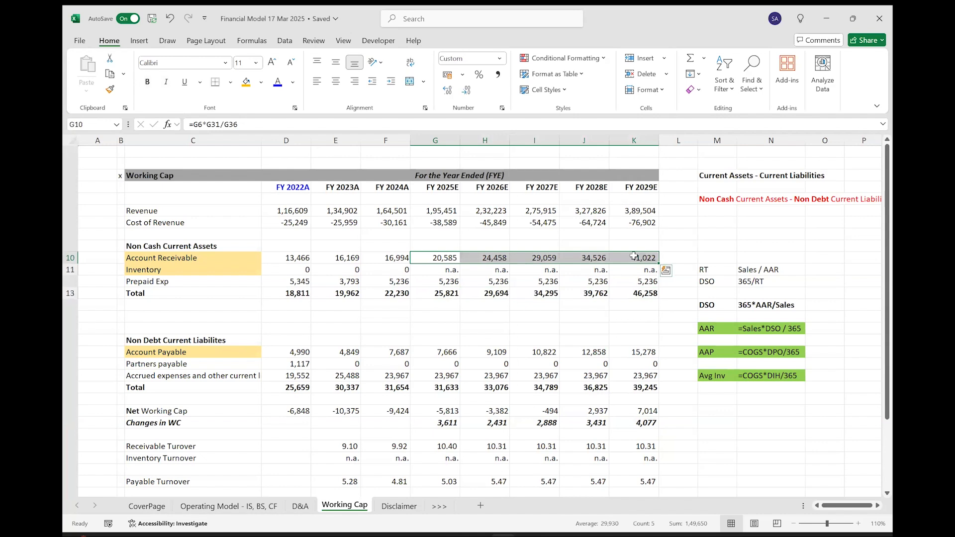
{"action": "key", "text": "Down"}
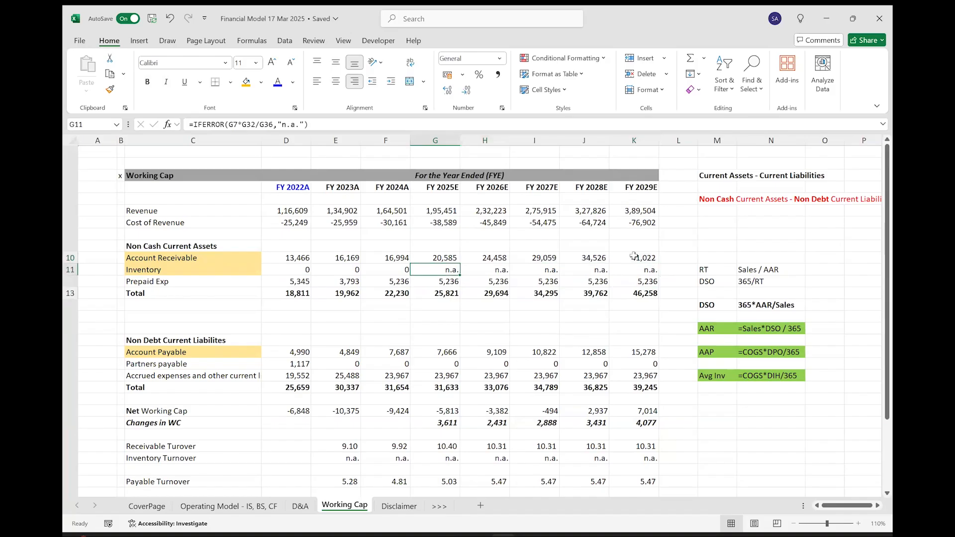
{"action": "key", "text": "ctrl+shift+Right"}
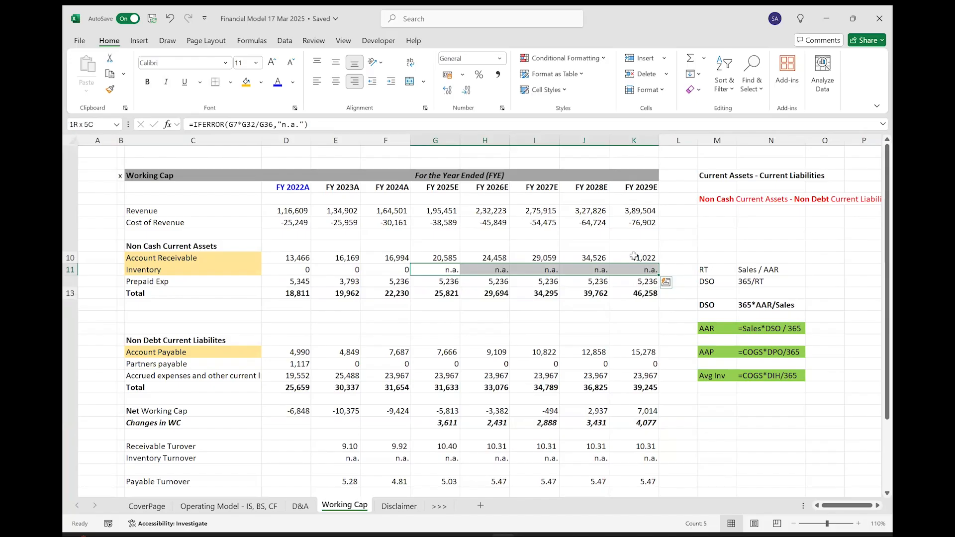
{"action": "key", "text": "Down"}
{"action": "key", "text": "ctrl+shift+Right"}
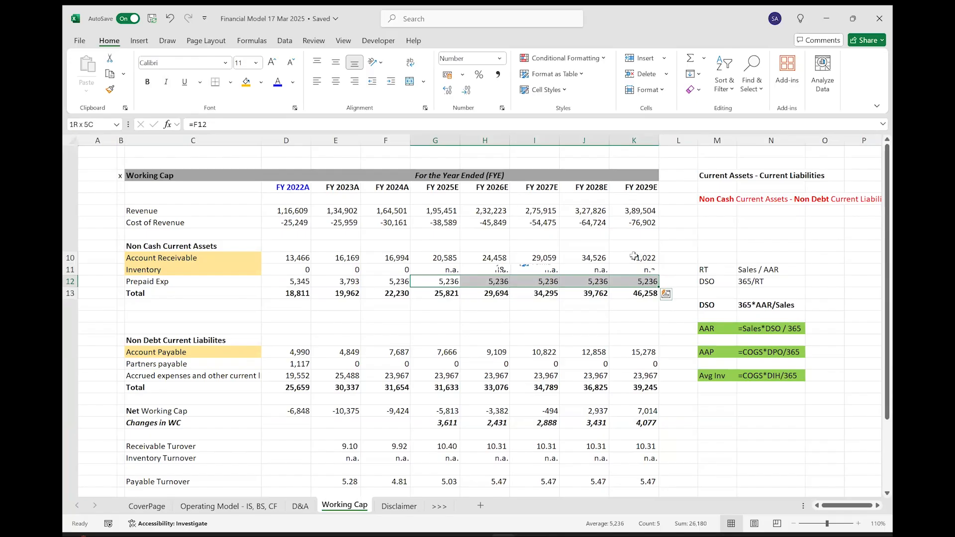
{"action": "key", "text": "Down"}
{"action": "key", "text": "ctrl+shift+Right"}
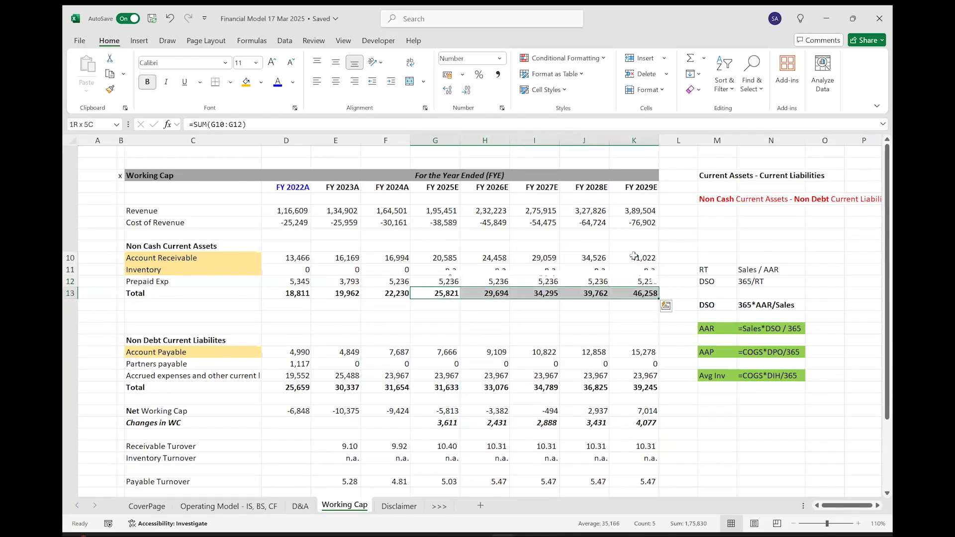
Compare the FY 2025 to FY 2029 Changes in WC in the Working Cap schedule with the Changes in Working Capital line in the Cash Flow Statement.
{"action": "left_click_drag", "start_coordinate": [450, 389], "coordinate": [634, 376]}
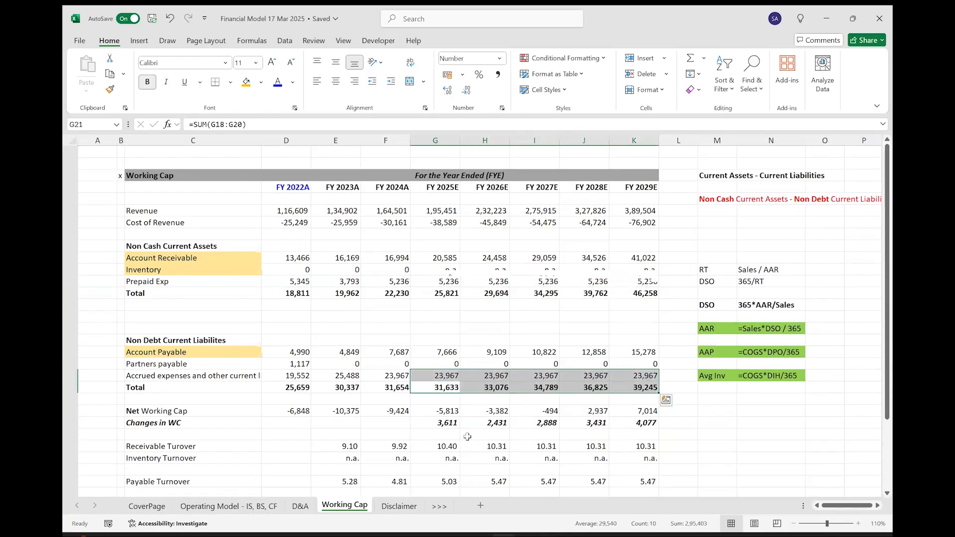
{"action": "left_click_drag", "start_coordinate": [438, 423], "coordinate": [641, 423]}
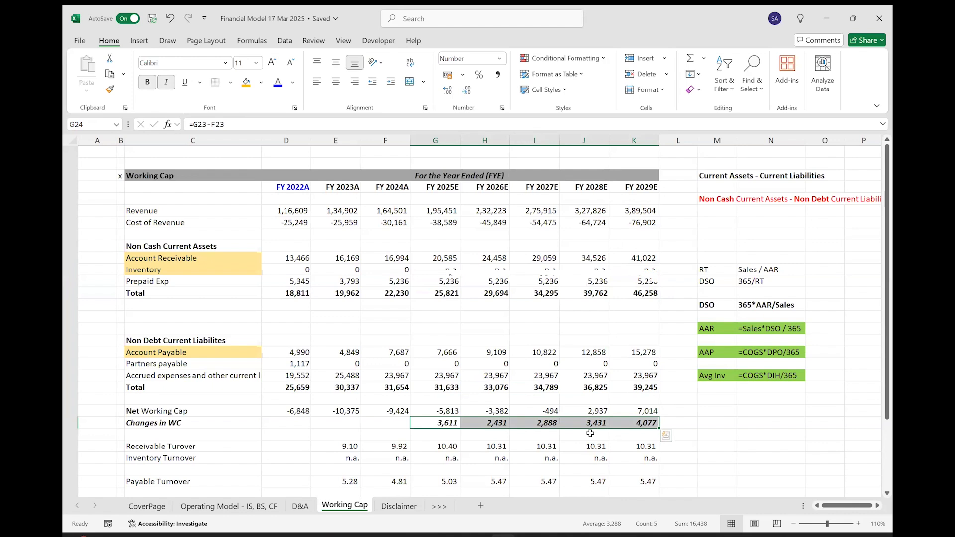
{"action": "left_click_drag", "start_coordinate": [445, 423], "coordinate": [634, 420]}
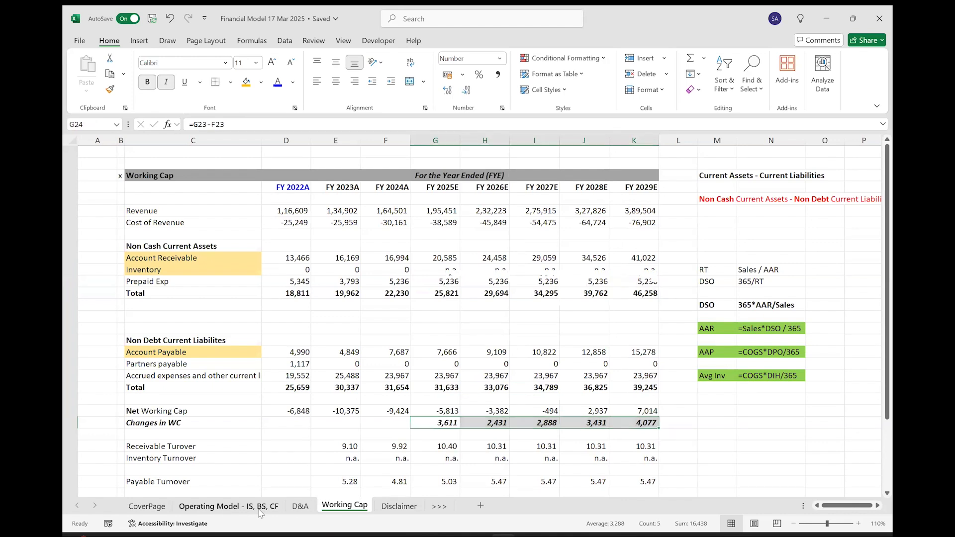
{"action": "left_click", "coordinate": [259, 511]}
{"action": "left_click_drag", "start_coordinate": [488, 348], "coordinate": [690, 348]}
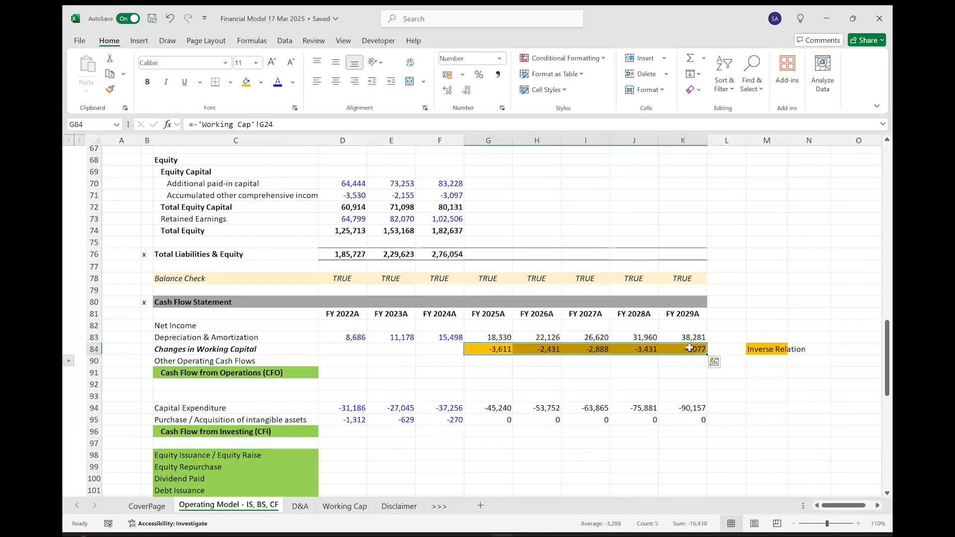
{"action": "left_click_drag", "start_coordinate": [491, 408], "coordinate": [694, 406]}
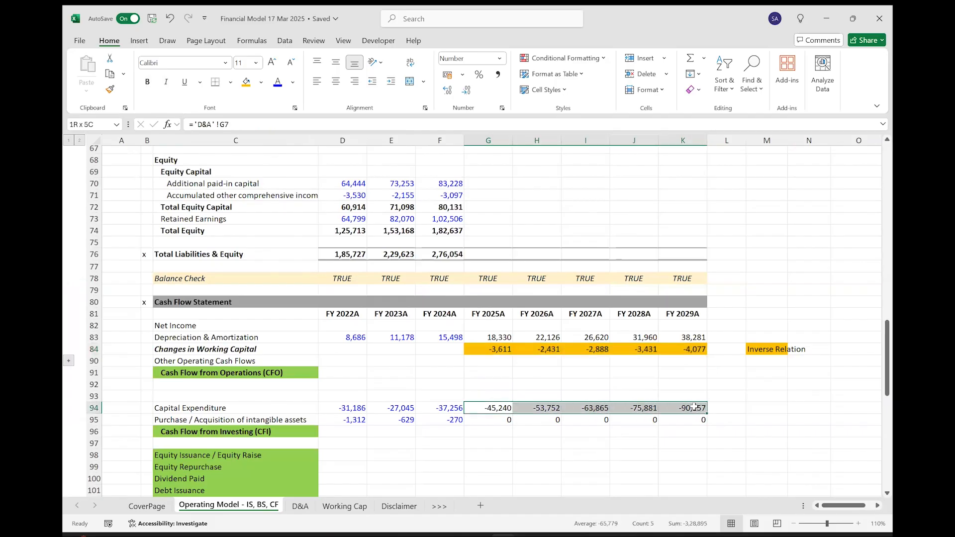
{"action": "left_click_drag", "start_coordinate": [495, 349], "coordinate": [688, 349]}
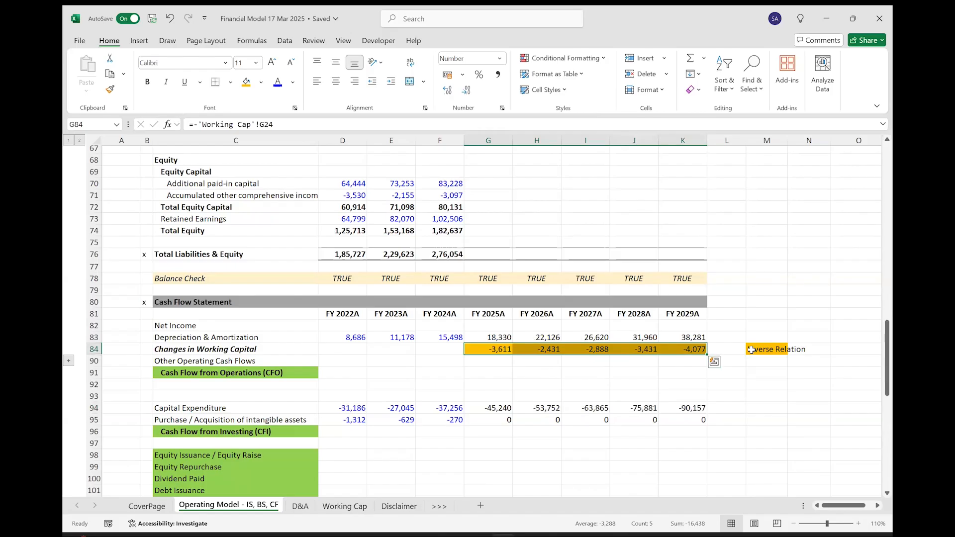
{"action": "left_click", "coordinate": [344, 506]}
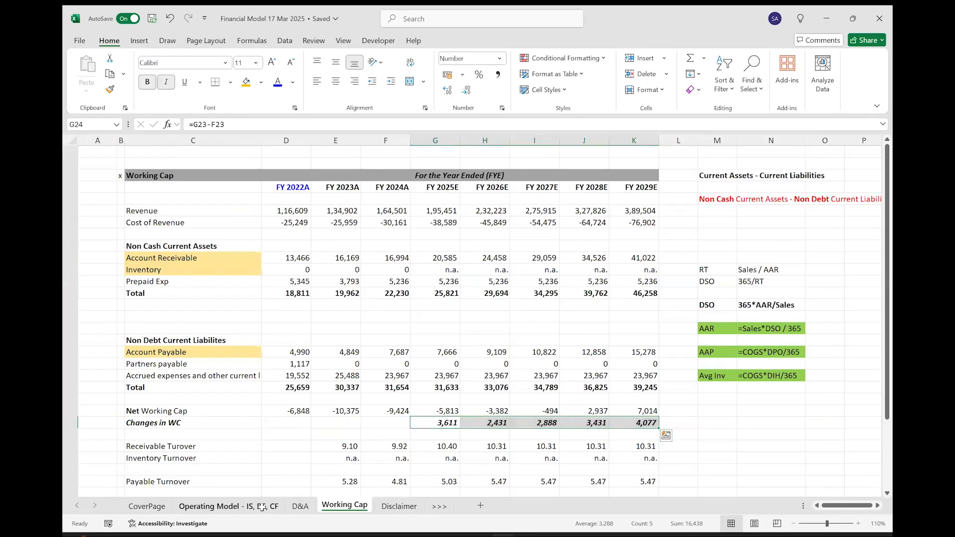
{"action": "left_click", "coordinate": [229, 506]}
{"action": "left_click_drag", "start_coordinate": [497, 348], "coordinate": [683, 349]}
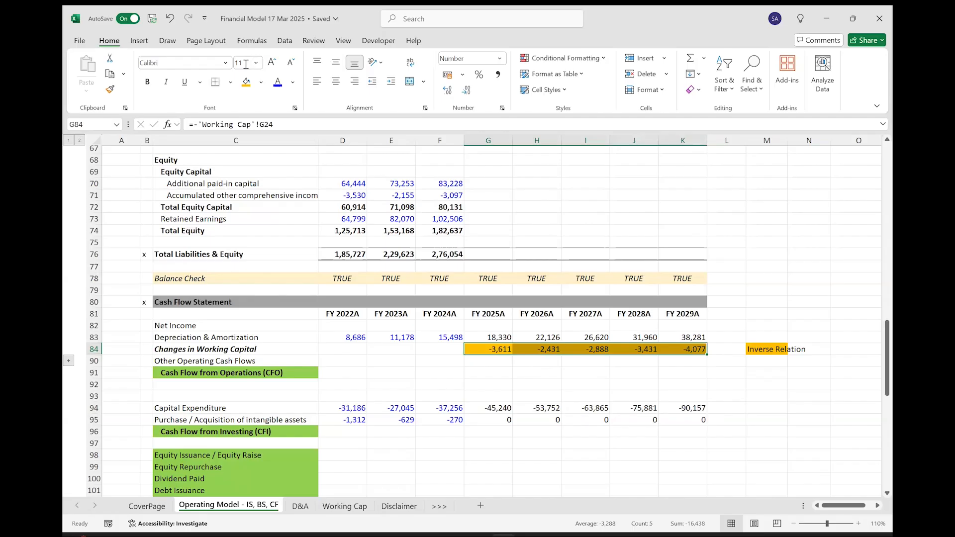
Look over the turnover, DSO, DIH and DPO rows of the Working Cap schedule, and return to the Operating Model sheet.
{"action": "key", "text": "alt+Tab"}
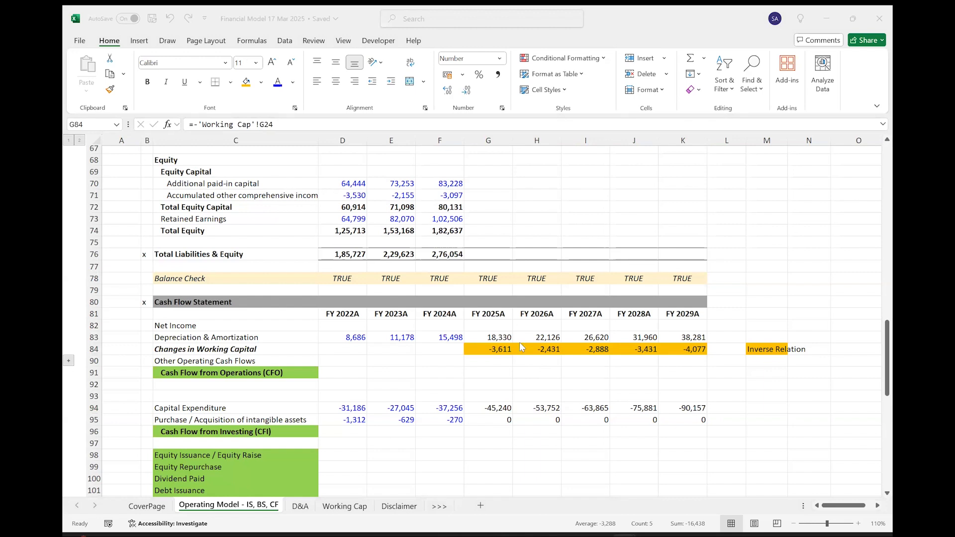
{"action": "left_click", "coordinate": [336, 507]}
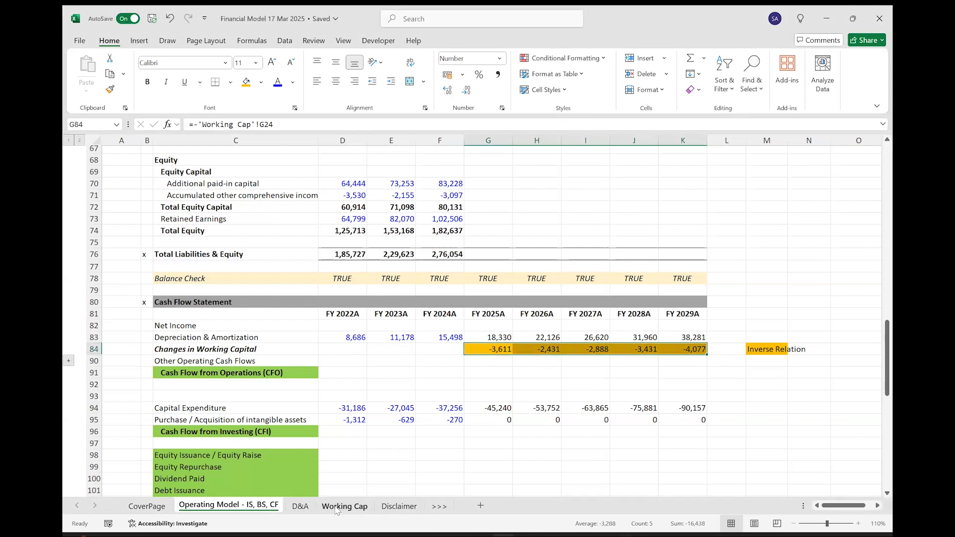
{"action": "left_click", "coordinate": [336, 507]}
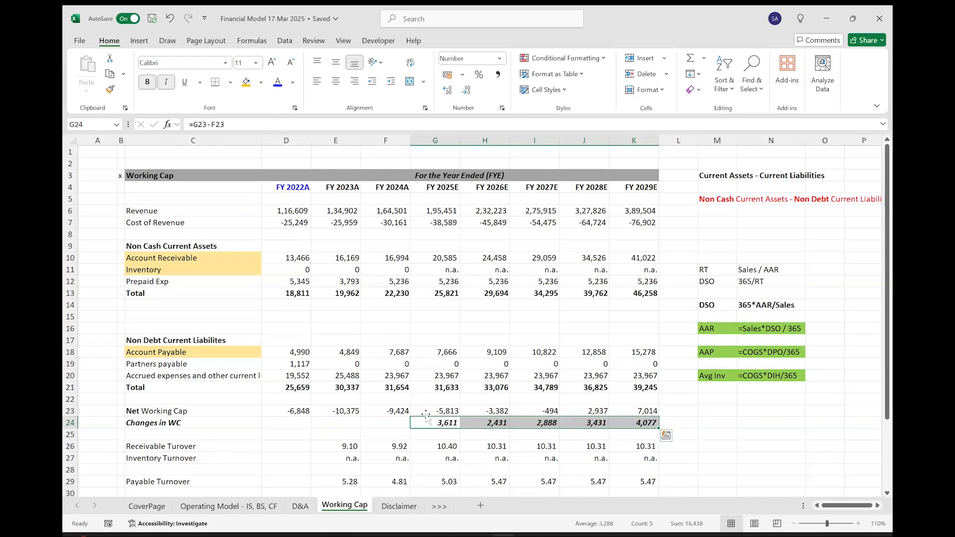
{"action": "scroll", "coordinate": [427, 418], "scroll_direction": "down", "scroll_amount": 2}
{"action": "scroll", "coordinate": [426, 417], "scroll_direction": "down", "scroll_amount": 2}
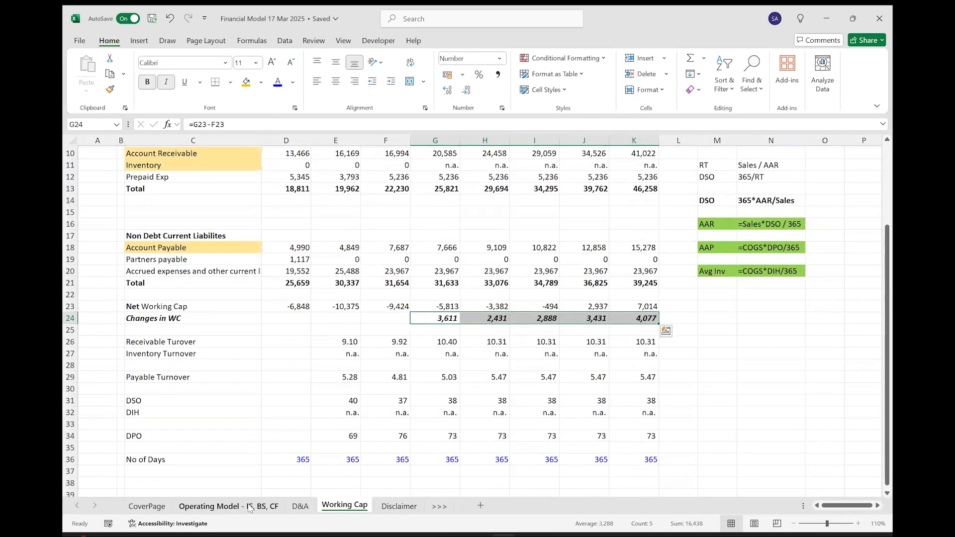
{"action": "key", "text": "ctrl+Page_Up"}
{"action": "key", "text": "ctrl+Page_Up"}
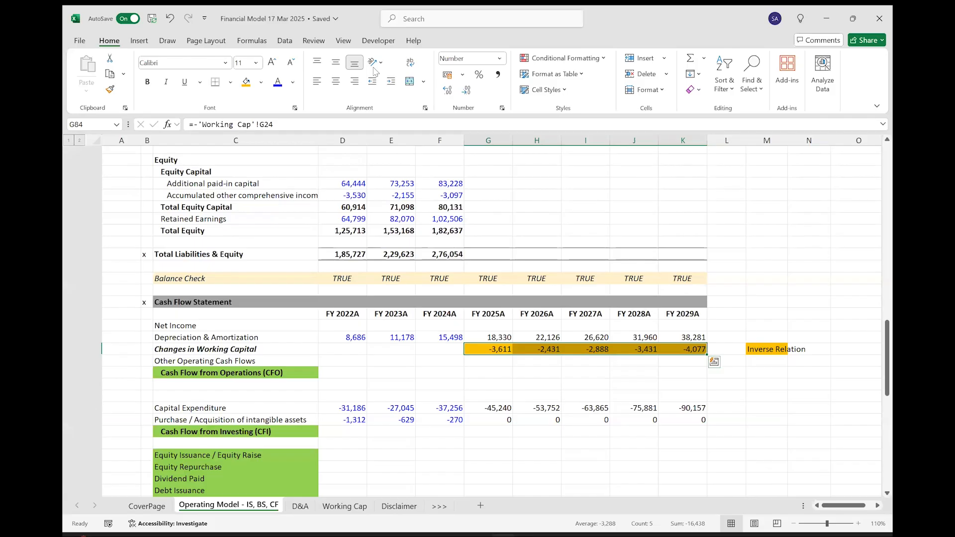
Switch to the browser, close the Corporate income tax (CIT) rates page, and return to the workbook's income statement.
{"action": "key", "text": "alt+Tab"}
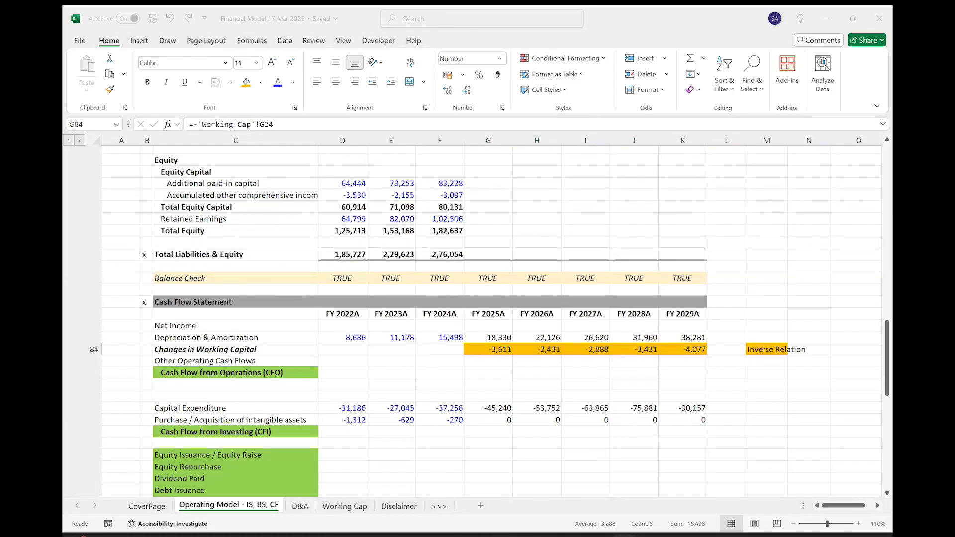
{"action": "key", "text": "alt+Tab"}
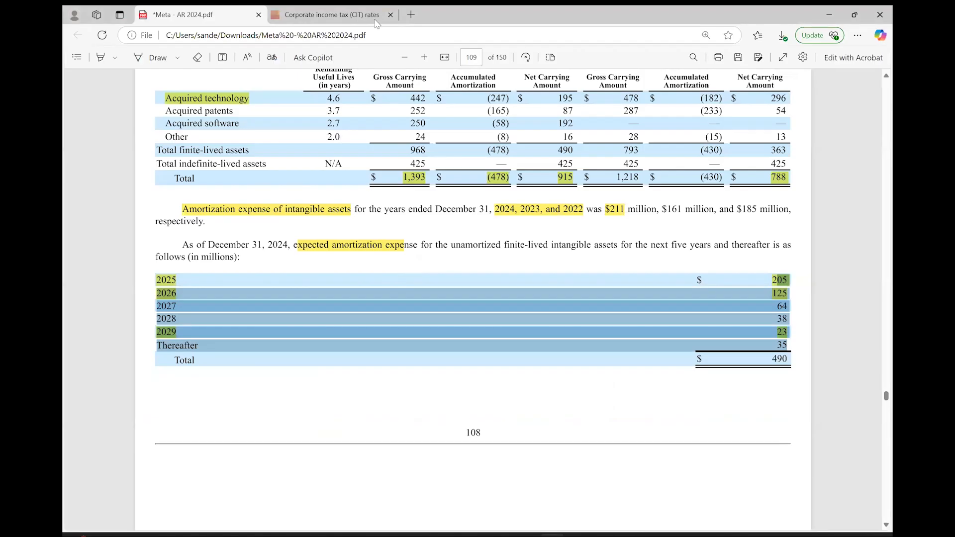
{"action": "left_click", "coordinate": [391, 14]}
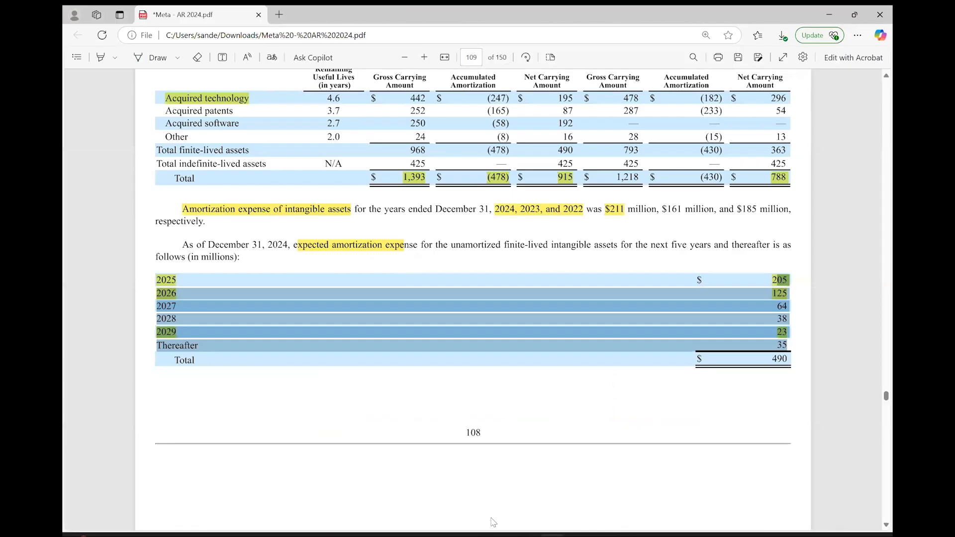
{"action": "left_click", "coordinate": [500, 534]}
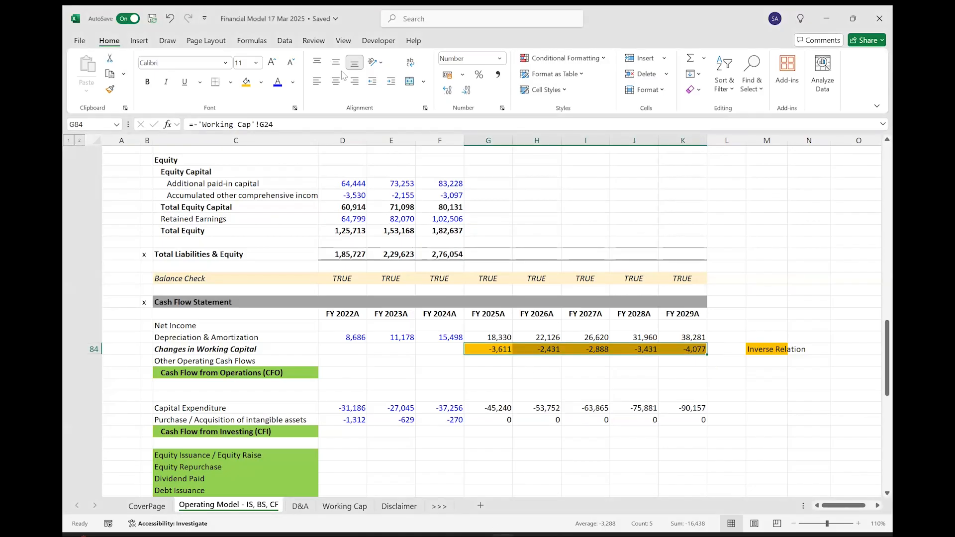
{"action": "scroll", "coordinate": [500, 267], "scroll_direction": "up", "scroll_amount": 20}
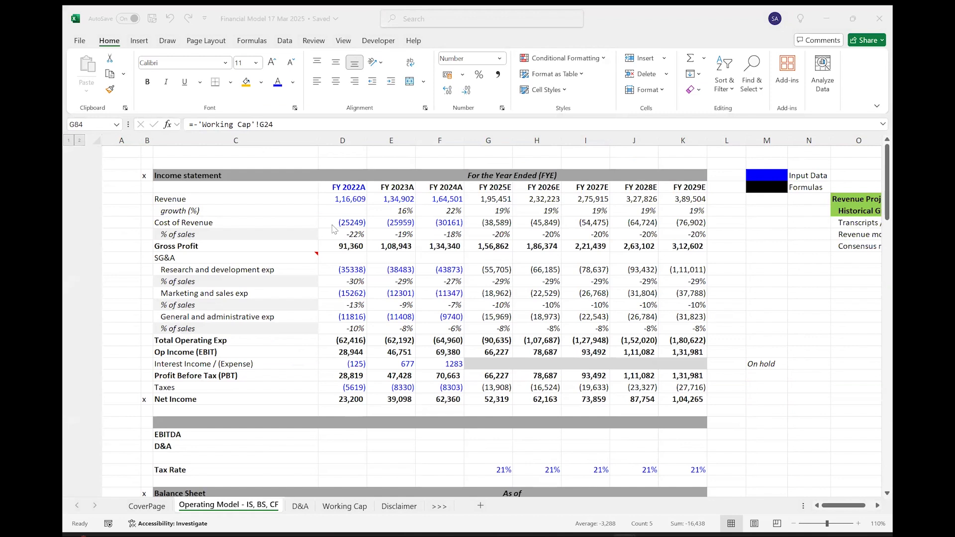
{"action": "left_click", "coordinate": [344, 199]}
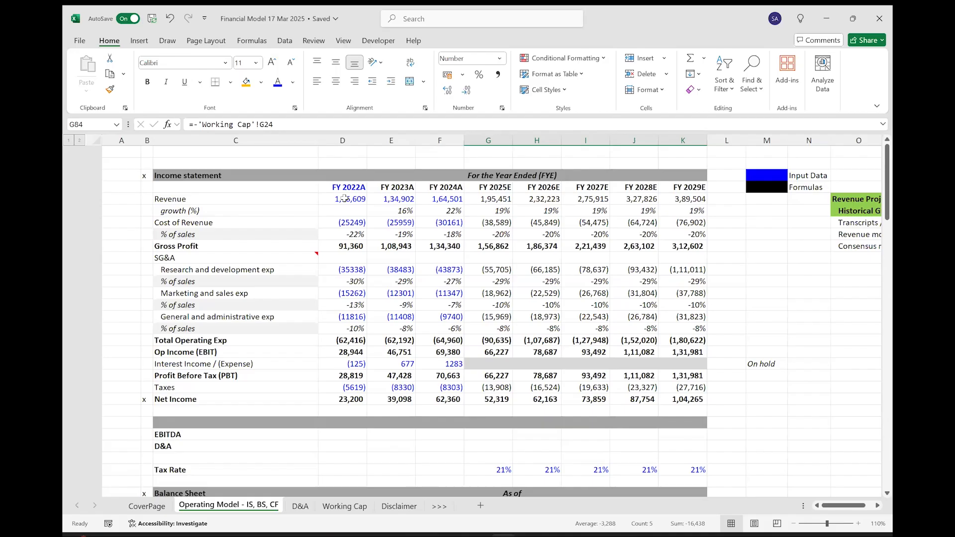
Review the full income statement, the FY 2025 to FY 2029 balance sheet forecasts and the Cash Flow Statement in the Operating Model.
{"action": "left_click_drag", "start_coordinate": [216, 191], "coordinate": [580, 348]}
{"action": "left_click_drag", "start_coordinate": [646, 376], "coordinate": [681, 400]}
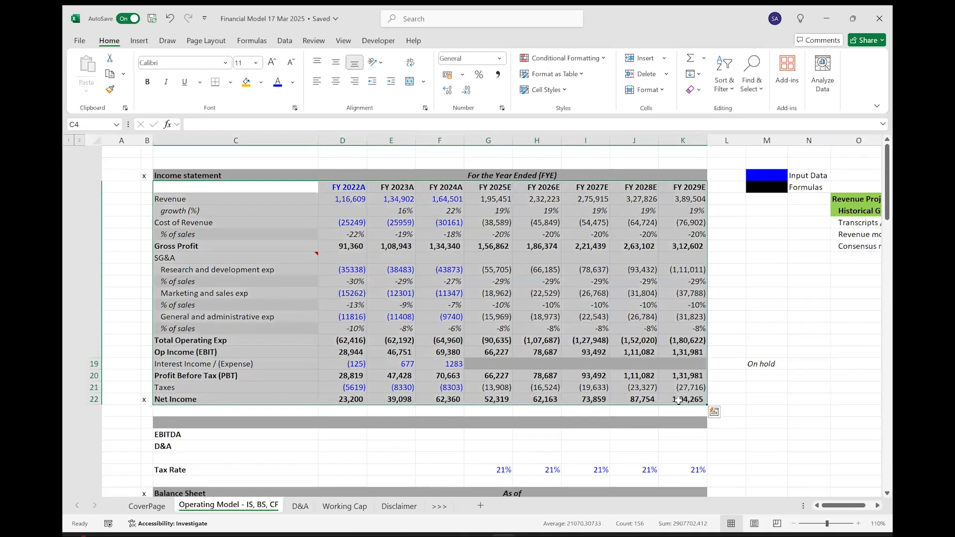
{"action": "scroll", "coordinate": [288, 318], "scroll_direction": "down", "scroll_amount": 6}
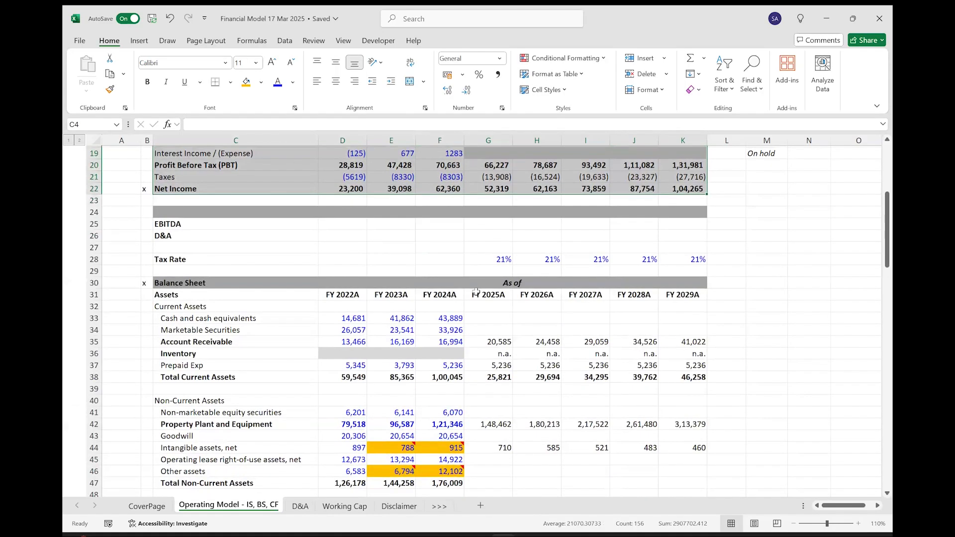
{"action": "scroll", "coordinate": [282, 318], "scroll_direction": "down", "scroll_amount": 4}
{"action": "left_click_drag", "start_coordinate": [490, 208], "coordinate": [728, 338]}
{"action": "scroll", "coordinate": [558, 397], "scroll_direction": "down", "scroll_amount": 5}
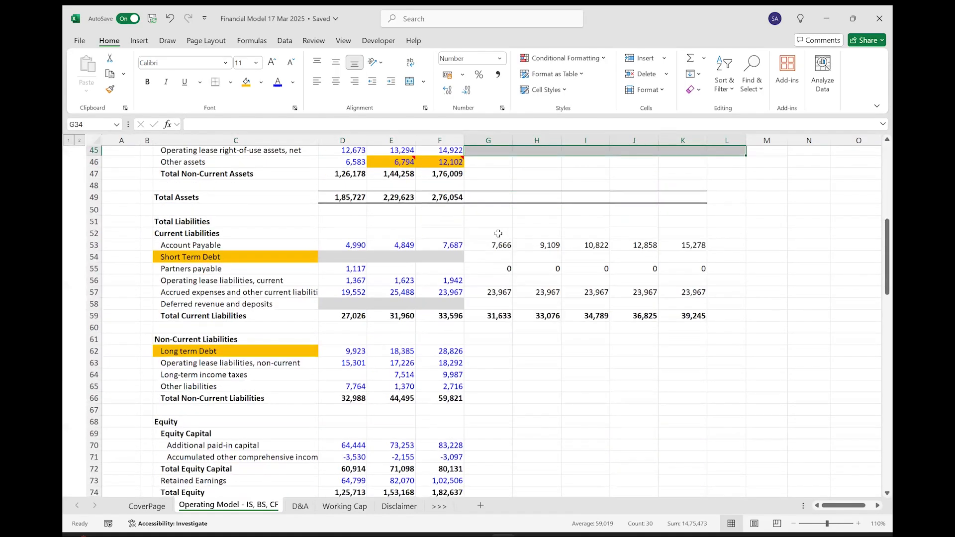
{"action": "left_click_drag", "start_coordinate": [488, 234], "coordinate": [683, 339]}
{"action": "scroll", "coordinate": [350, 237], "scroll_direction": "down", "scroll_amount": 11}
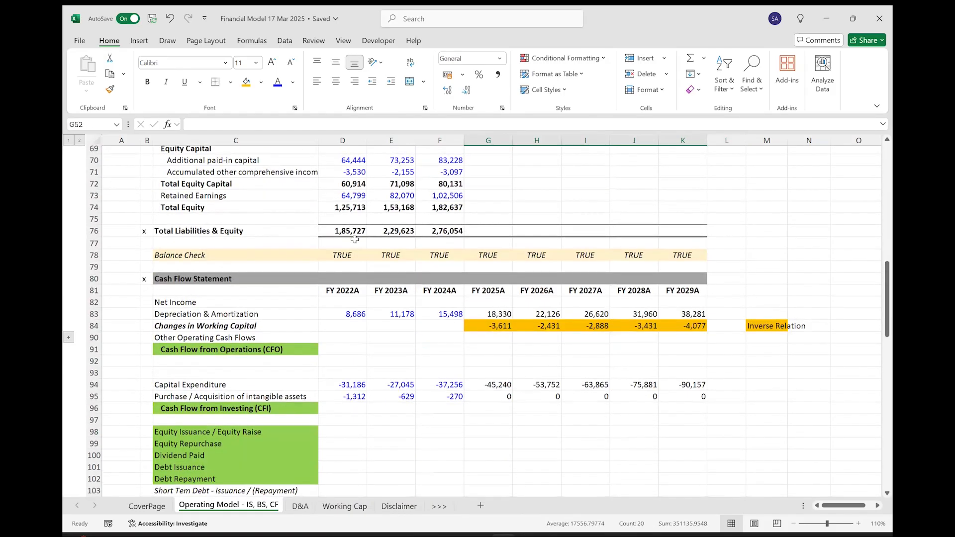
{"action": "scroll", "coordinate": [351, 236], "scroll_direction": "up", "scroll_amount": 1}
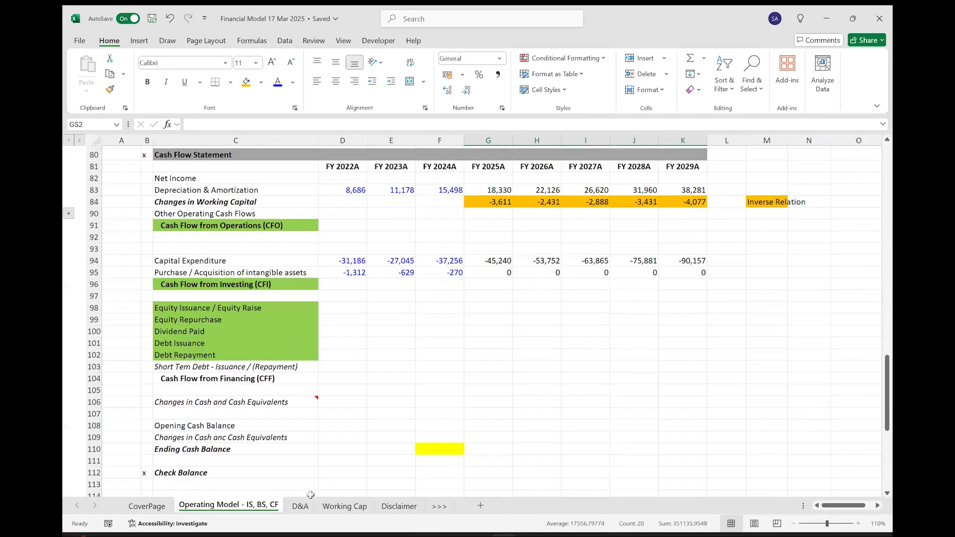
Look over the D&A and Working Cap schedules, and return to the Cash Flow Statement in the Operating Model.
{"action": "left_click", "coordinate": [302, 506]}
{"action": "left_click", "coordinate": [335, 506]}
{"action": "left_click", "coordinate": [304, 506]}
{"action": "key", "text": "ctrl+Page_Down"}
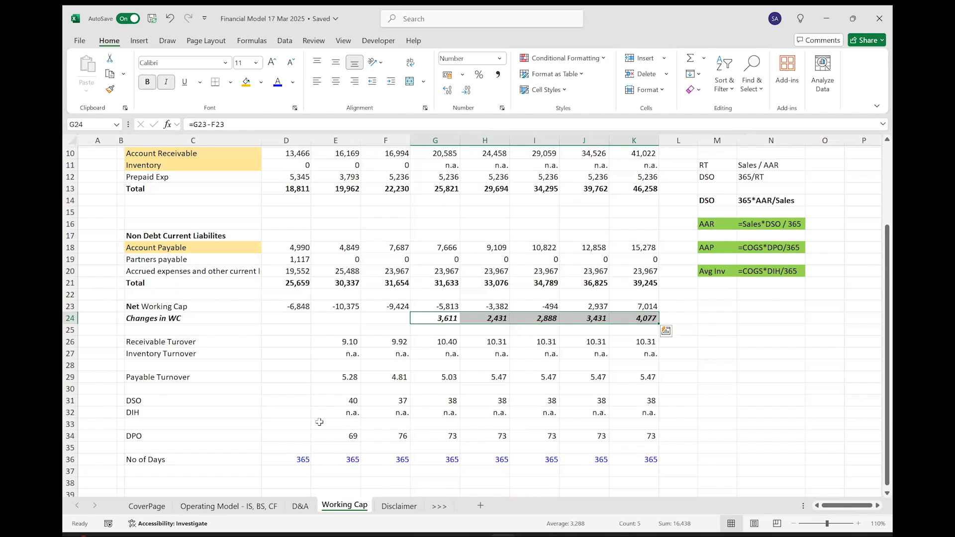
{"action": "scroll", "coordinate": [320, 422], "scroll_direction": "up", "scroll_amount": 3}
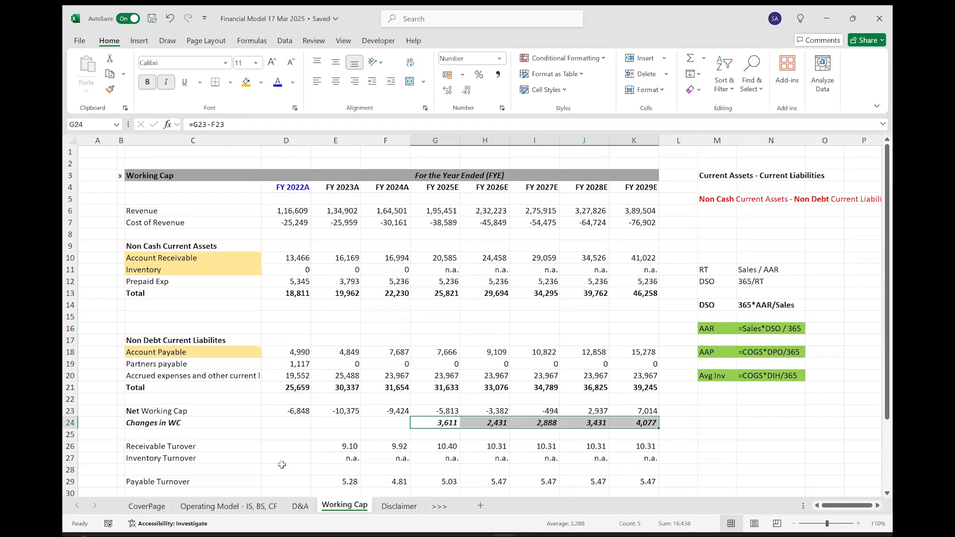
{"action": "left_click", "coordinate": [231, 506]}
{"action": "scroll", "coordinate": [306, 470], "scroll_direction": "up", "scroll_amount": 5}
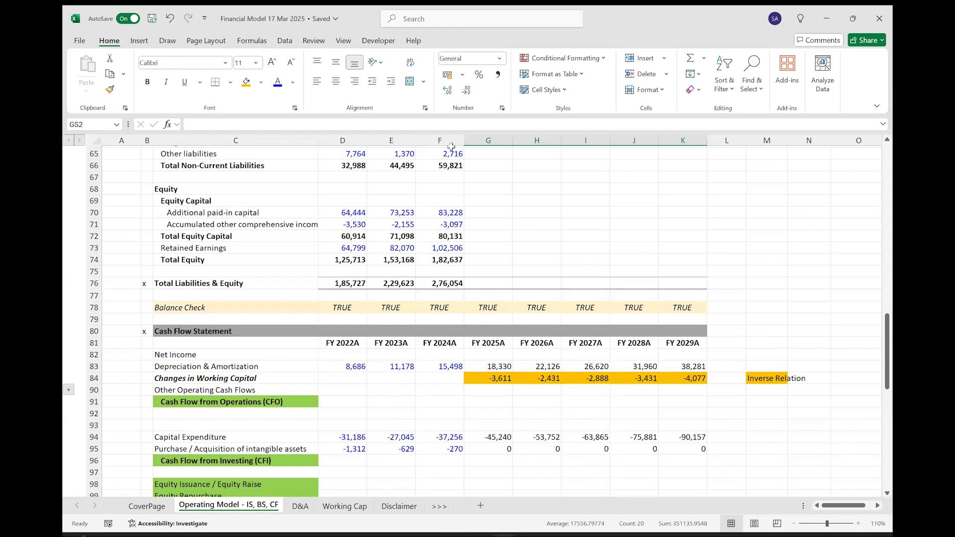
Revisit the Working Cap and D&A sheets, and switch to the Meta - AR 2024.pdf annual report in the browser.
{"action": "key", "text": "alt+Tab"}
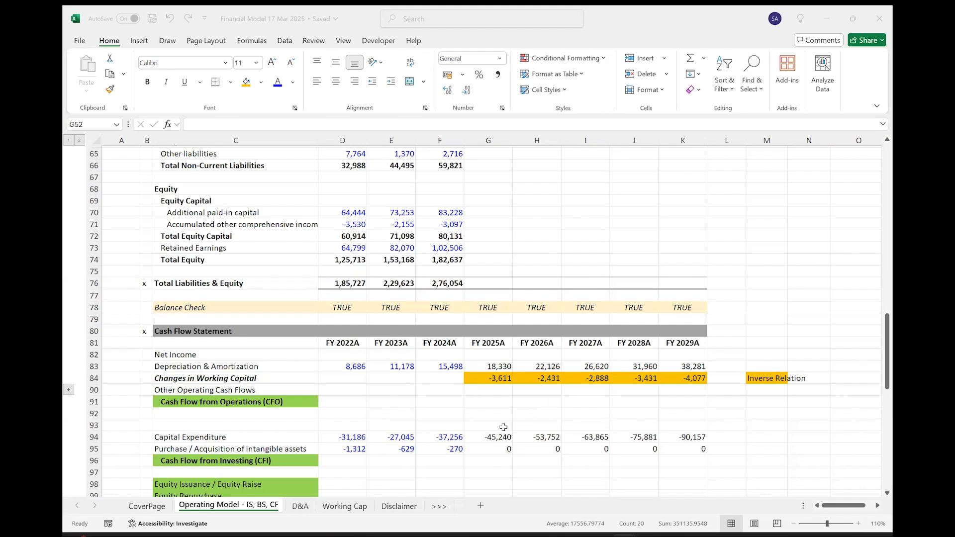
{"action": "left_click", "coordinate": [148, 14]}
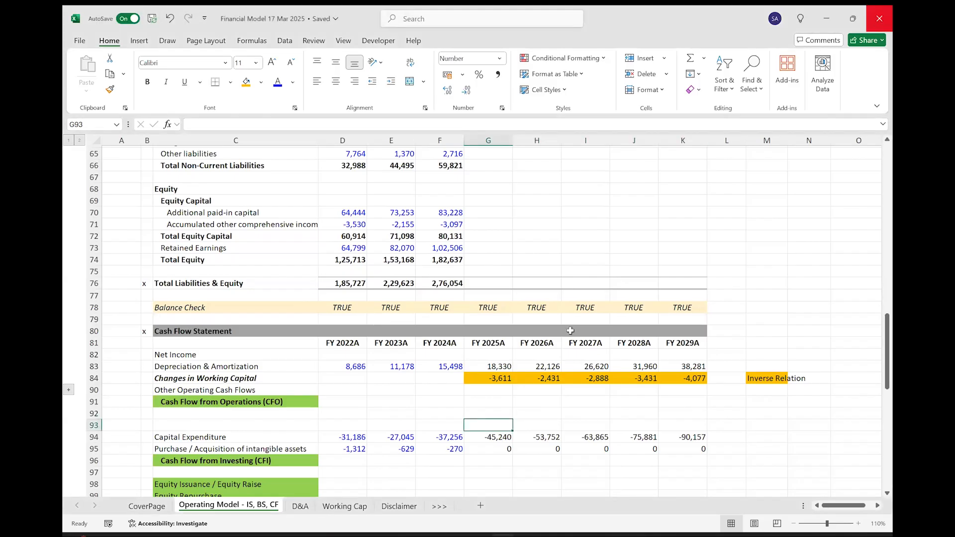
{"action": "left_click", "coordinate": [344, 507]}
{"action": "left_click", "coordinate": [301, 508]}
{"action": "left_click", "coordinate": [271, 507]}
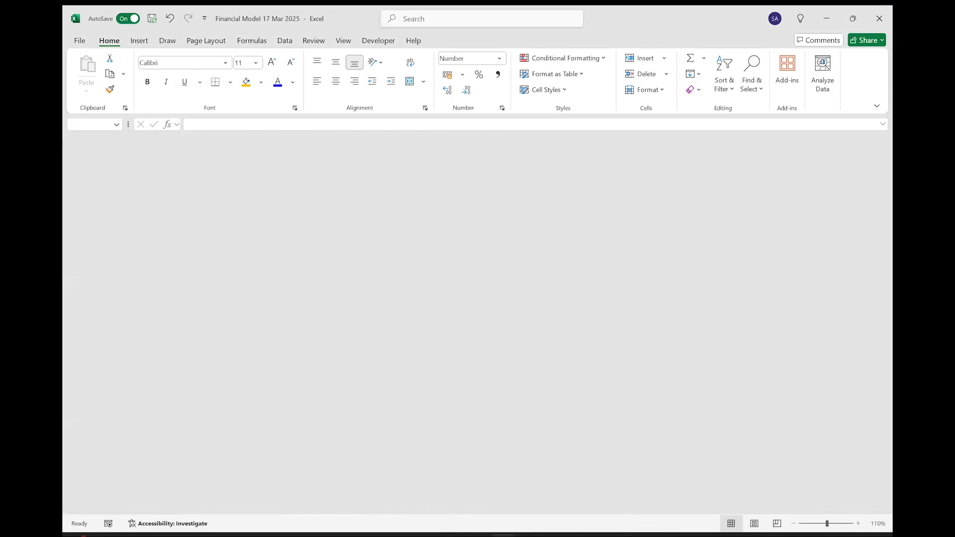
{"action": "left_click", "coordinate": [557, 535]}
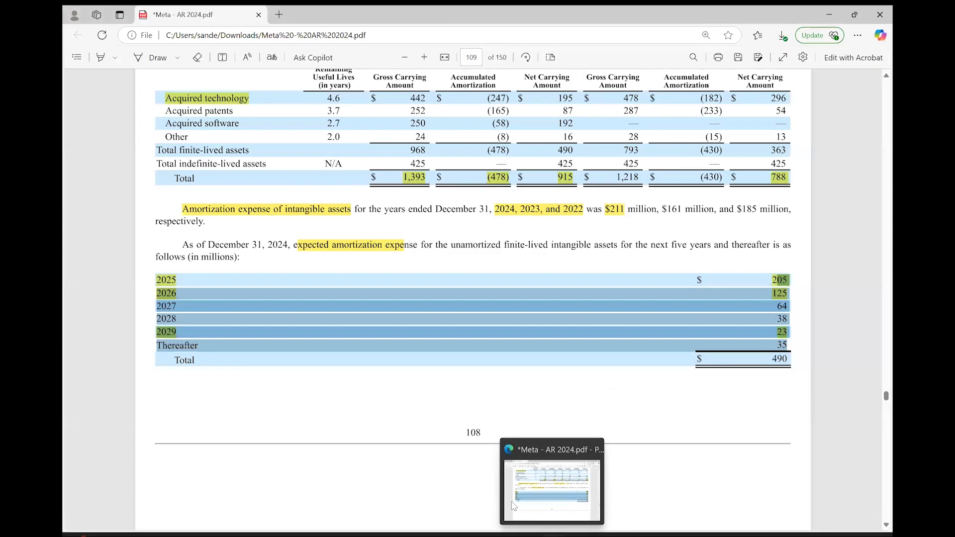